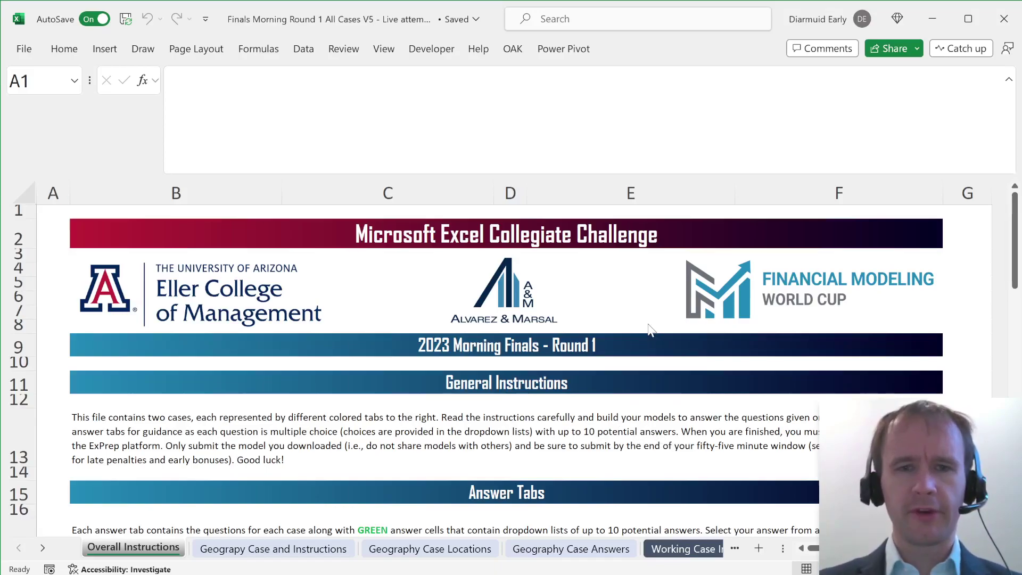
- Read the overall instructions, the Geography 101 case instructions and the Level 1 task with its example and games table
{"action": "scroll", "coordinate": [422, 405], "scroll_direction": "down", "scroll_amount": 2}
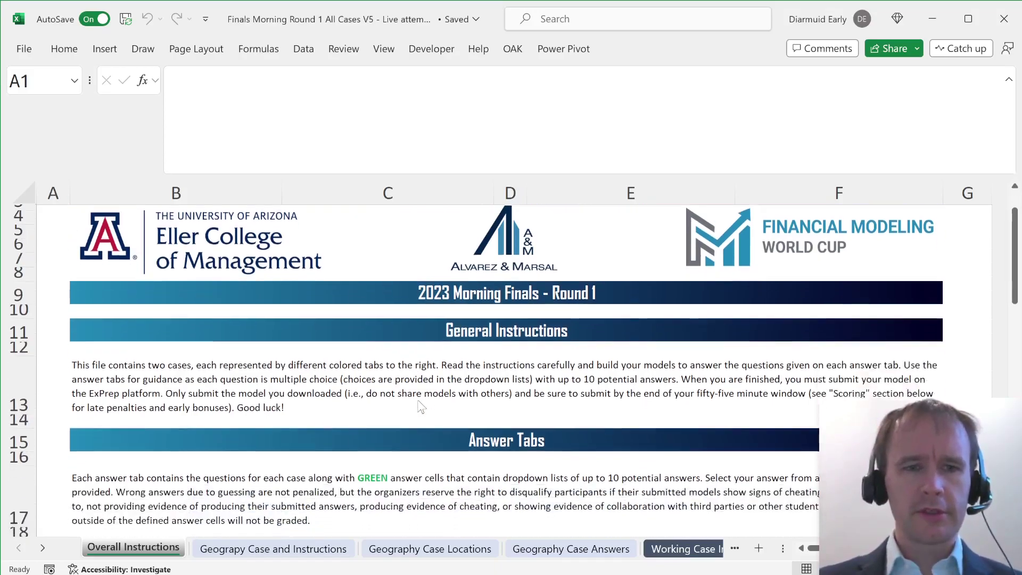
{"action": "scroll", "coordinate": [415, 375], "scroll_direction": "down", "scroll_amount": 3}
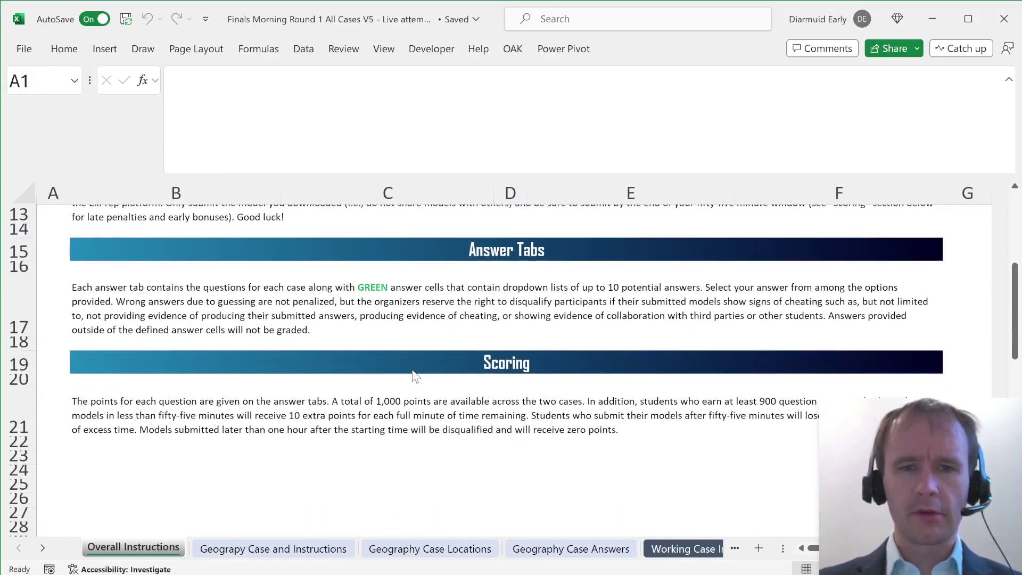
{"action": "left_click", "coordinate": [232, 557]}
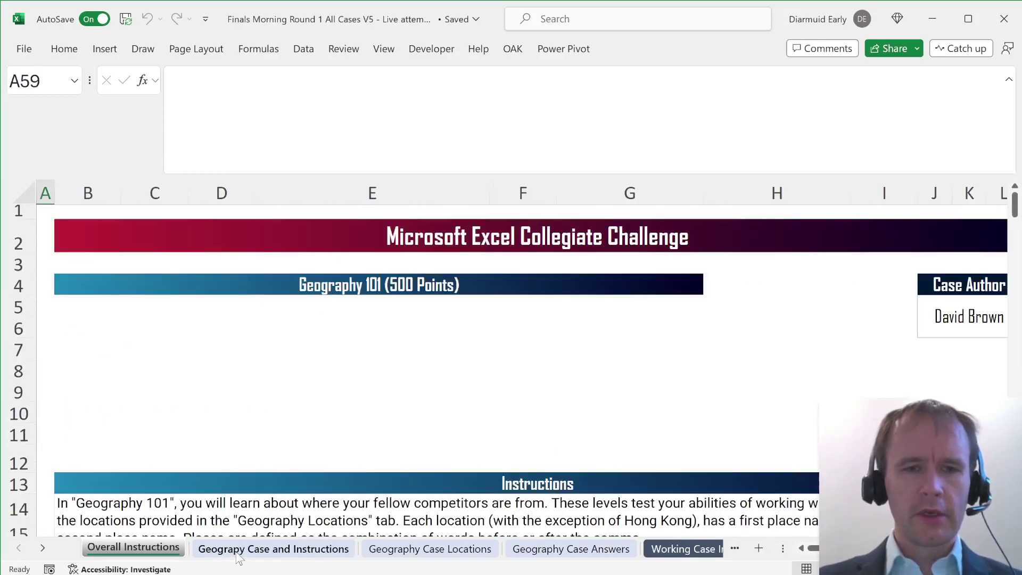
{"action": "scroll", "coordinate": [257, 457], "scroll_direction": "down", "scroll_amount": 3}
{"action": "scroll", "coordinate": [257, 452], "scroll_direction": "down", "scroll_amount": 2}
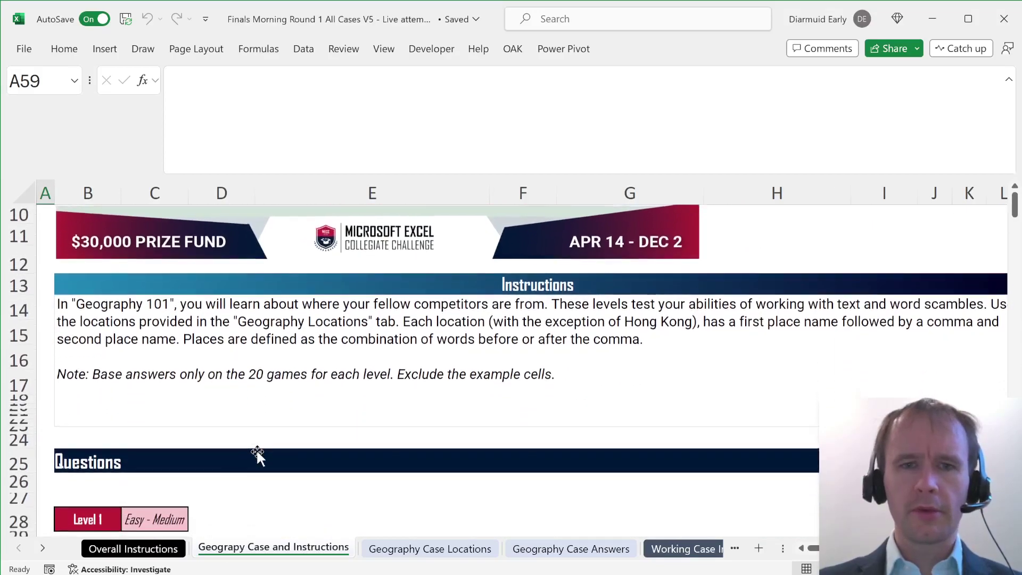
{"action": "scroll", "coordinate": [258, 453], "scroll_direction": "right", "scroll_amount": 2}
{"action": "scroll", "coordinate": [258, 453], "scroll_direction": "right", "scroll_amount": 1}
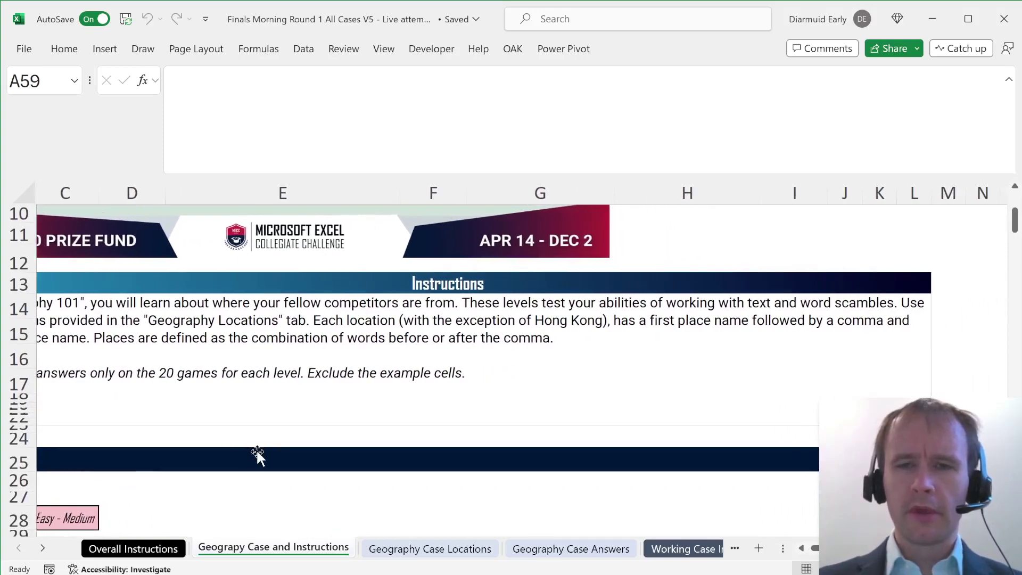
{"action": "scroll", "coordinate": [257, 453], "scroll_direction": "left", "scroll_amount": 3}
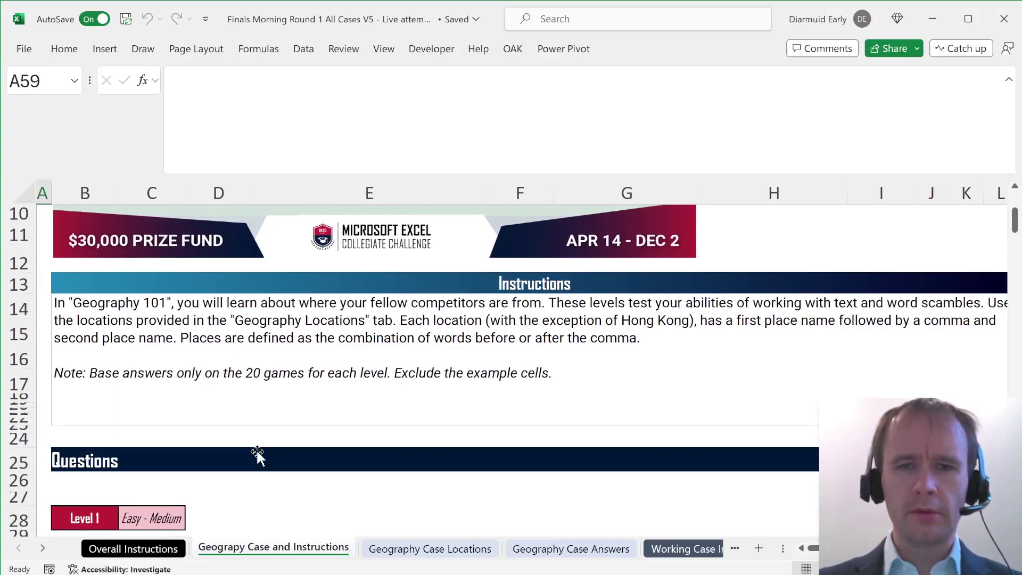
{"action": "scroll", "coordinate": [256, 449], "scroll_direction": "right", "scroll_amount": 2}
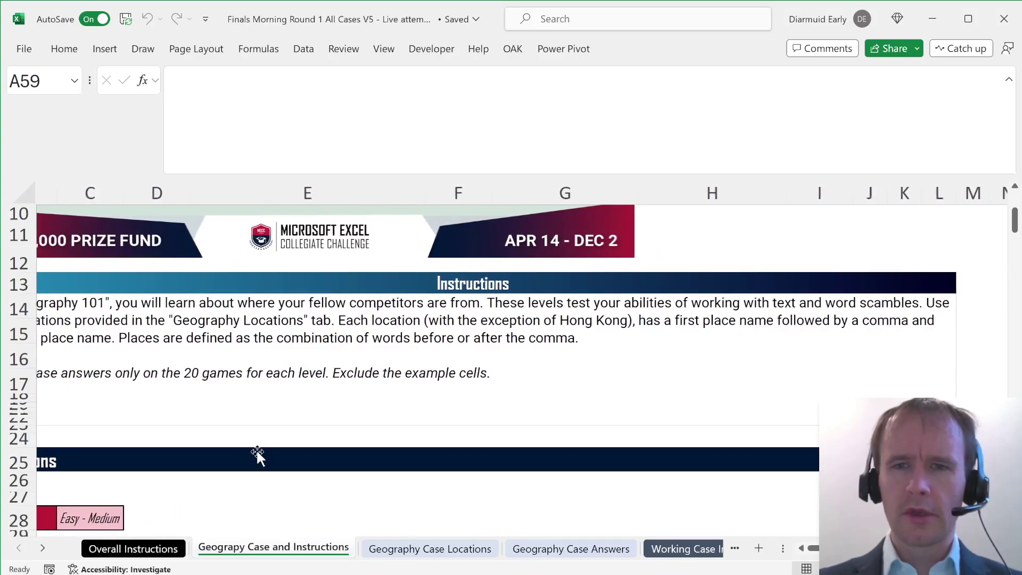
{"action": "scroll", "coordinate": [257, 449], "scroll_direction": "left", "scroll_amount": 2}
{"action": "scroll", "coordinate": [257, 449], "scroll_direction": "right", "scroll_amount": 1}
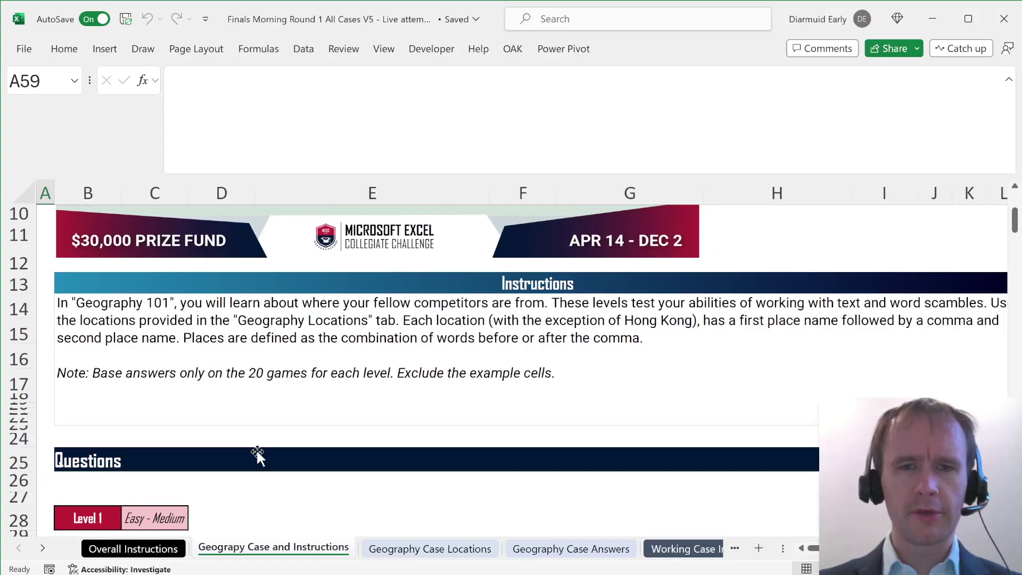
{"action": "scroll", "coordinate": [257, 451], "scroll_direction": "down", "scroll_amount": 1}
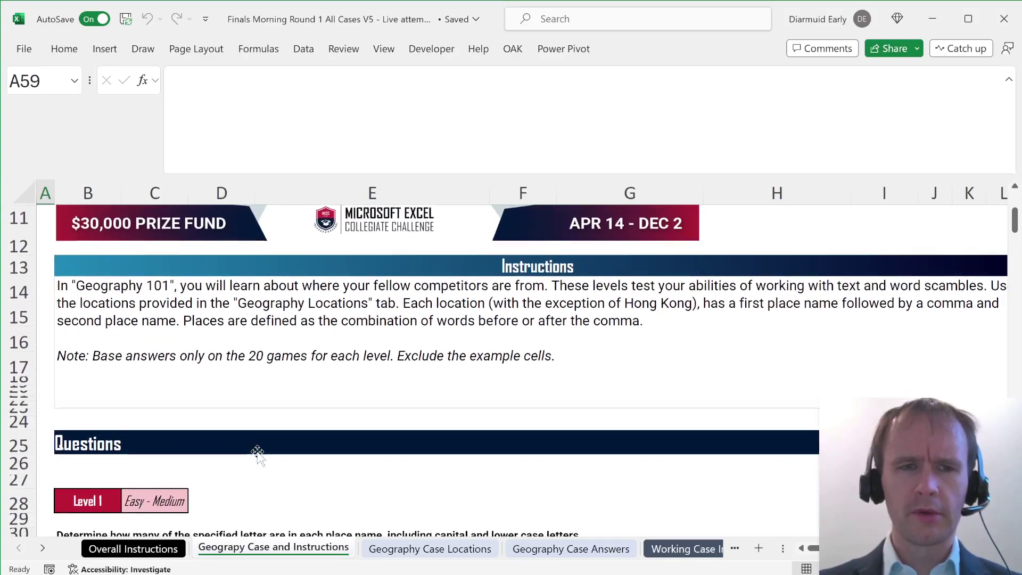
{"action": "scroll", "coordinate": [257, 453], "scroll_direction": "down", "scroll_amount": 2}
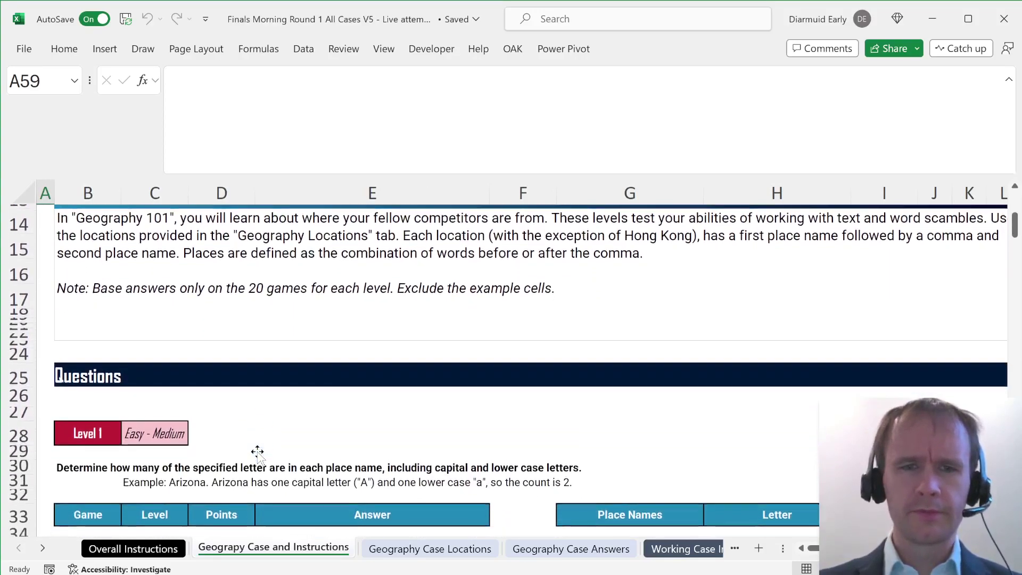
{"action": "scroll", "coordinate": [257, 452], "scroll_direction": "down", "scroll_amount": 2}
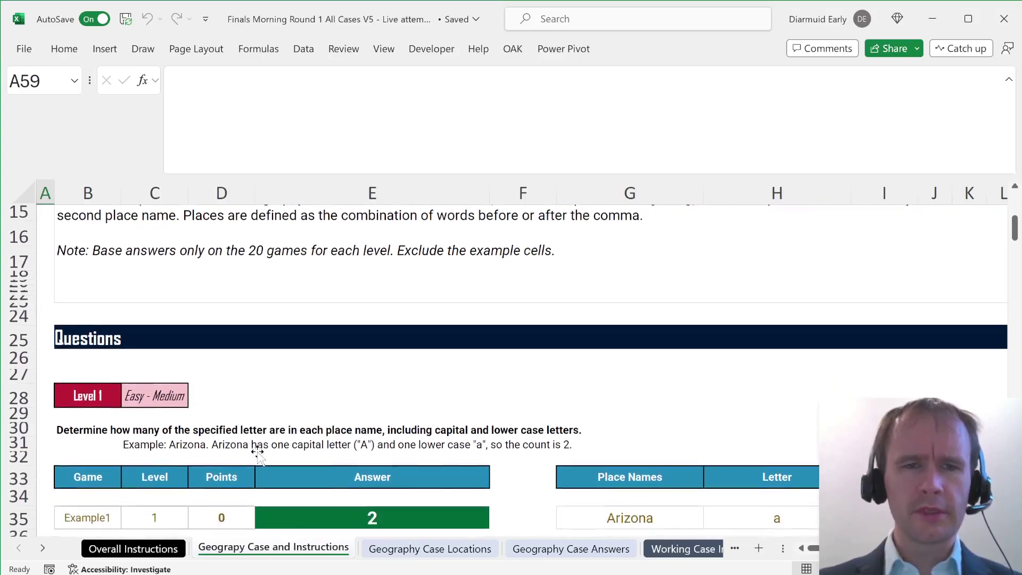
{"action": "scroll", "coordinate": [257, 452], "scroll_direction": "down", "scroll_amount": 3}
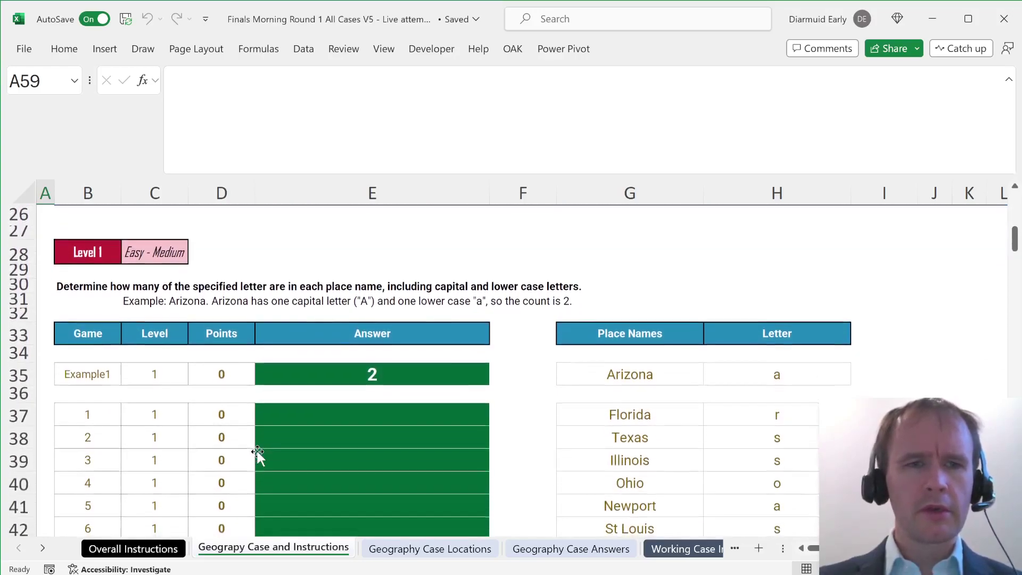
- Enter =LEN(G37)-LEN(SUBSTITUTE(G37,H37,"")) in E37 to count the specified letter in game 1's place name
{"action": "left_click", "coordinate": [394, 408]}
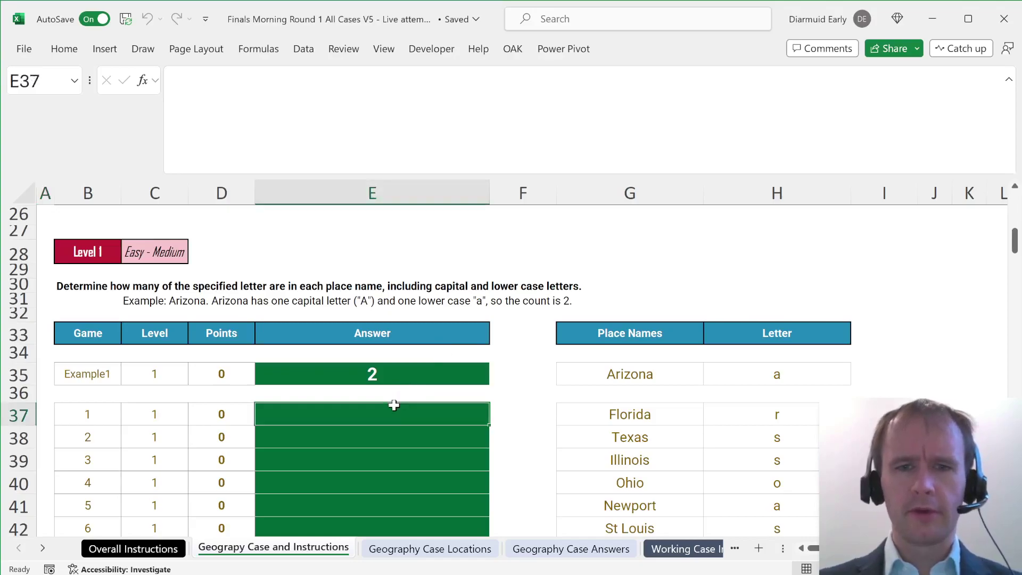
{"action": "type", "text": "=len"}
{"action": "key", "text": "Tab"}
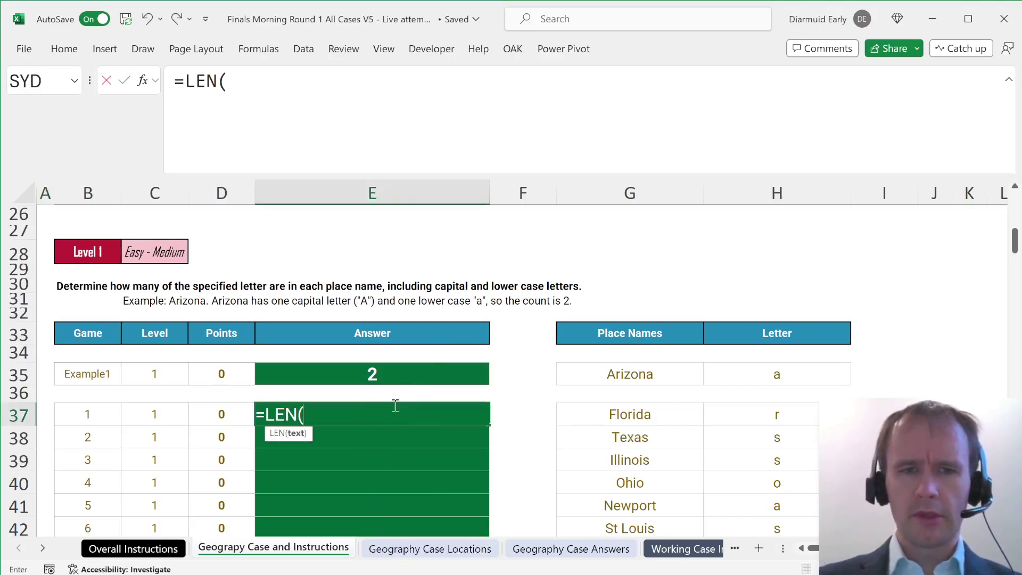
{"action": "key", "text": "Right"}
{"action": "key", "text": "Right"}
{"action": "type", "text": ")-le"}
{"action": "key", "text": "Tab"}
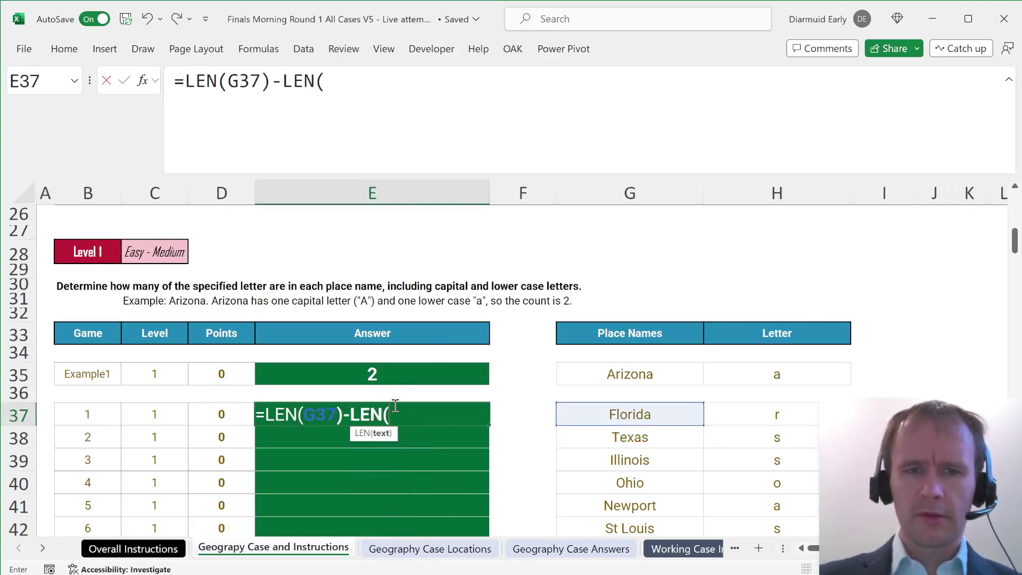
{"action": "type", "text": "subs"}
{"action": "key", "text": "Tab"}
{"action": "key", "text": "Right"}
{"action": "key", "text": "Right"}
{"action": "type", "text": ","}
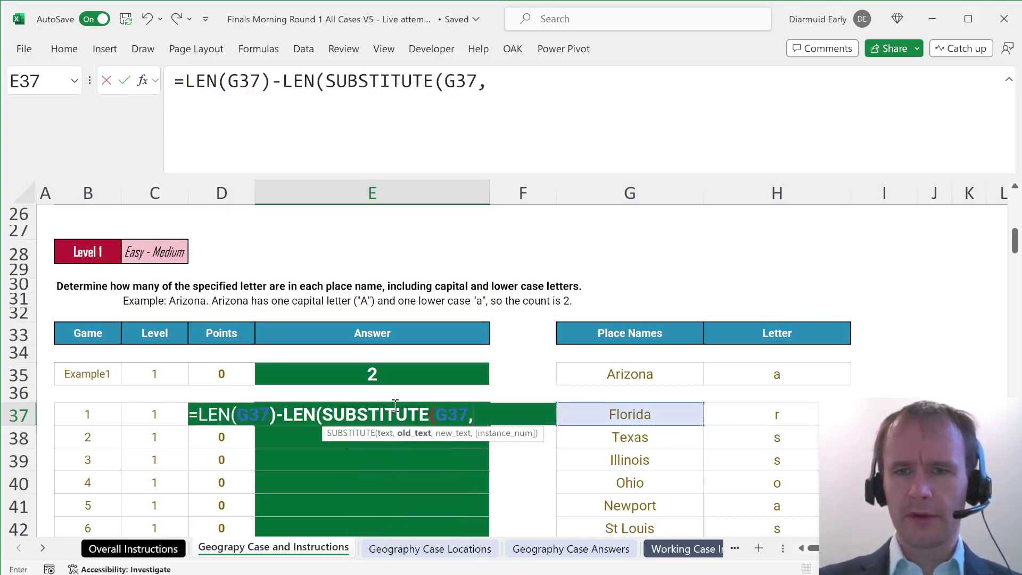
{"action": "key", "text": "Right"}
{"action": "key", "text": "Right"}
{"action": "key", "text": "Right"}
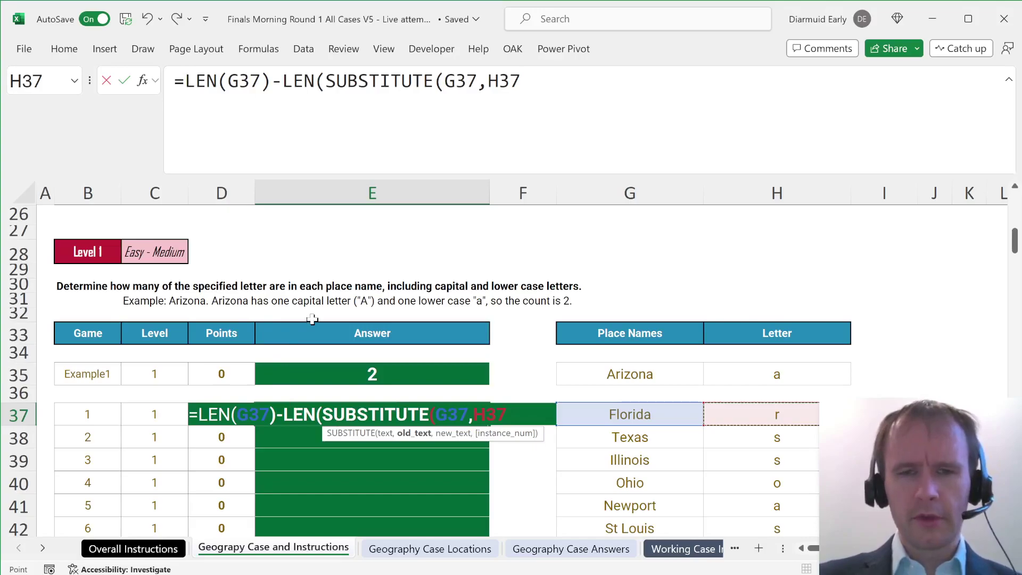
{"action": "type", "text": ",\"\"))"}
{"action": "key", "text": "ctrl+Return"}
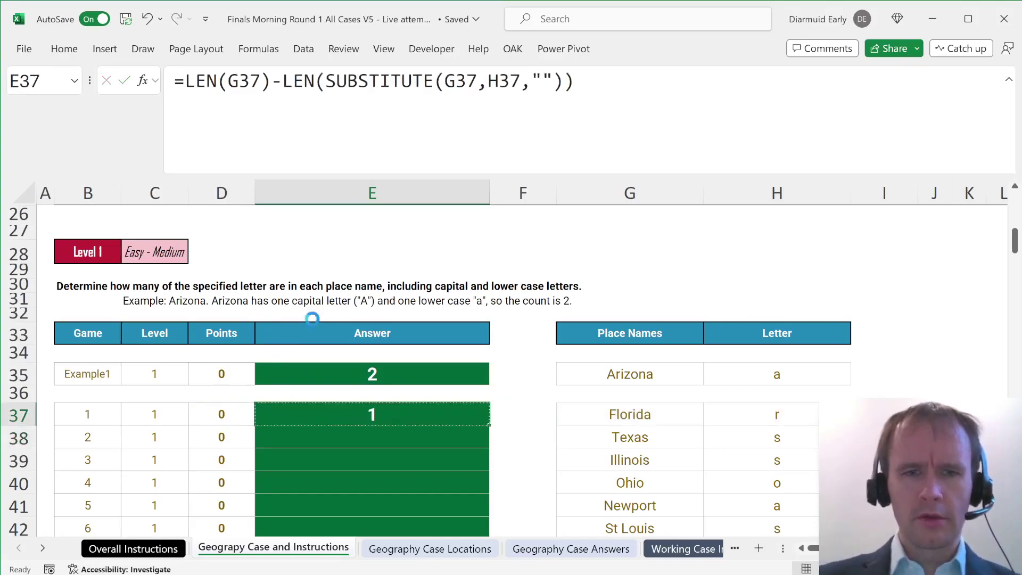
- Try the E37 formula in the Arizona example cell E35, and put the example answer 2 back
{"action": "key", "text": "Up"}
{"action": "key", "text": "Up"}
{"action": "key", "text": "ctrl+v"}
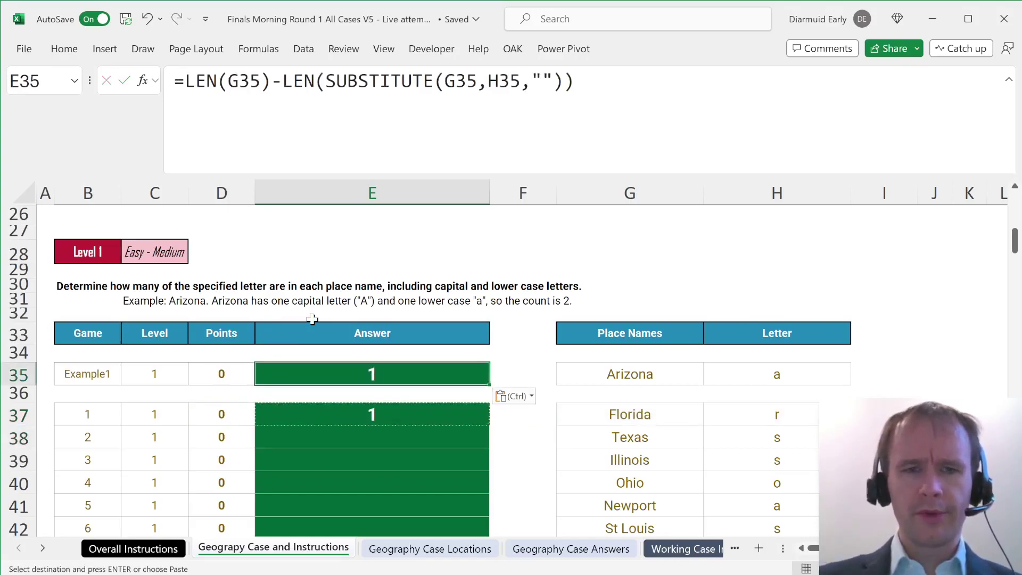
{"action": "type", "text": "2"}
{"action": "key", "text": "Down"}
{"action": "key", "text": "Down"}
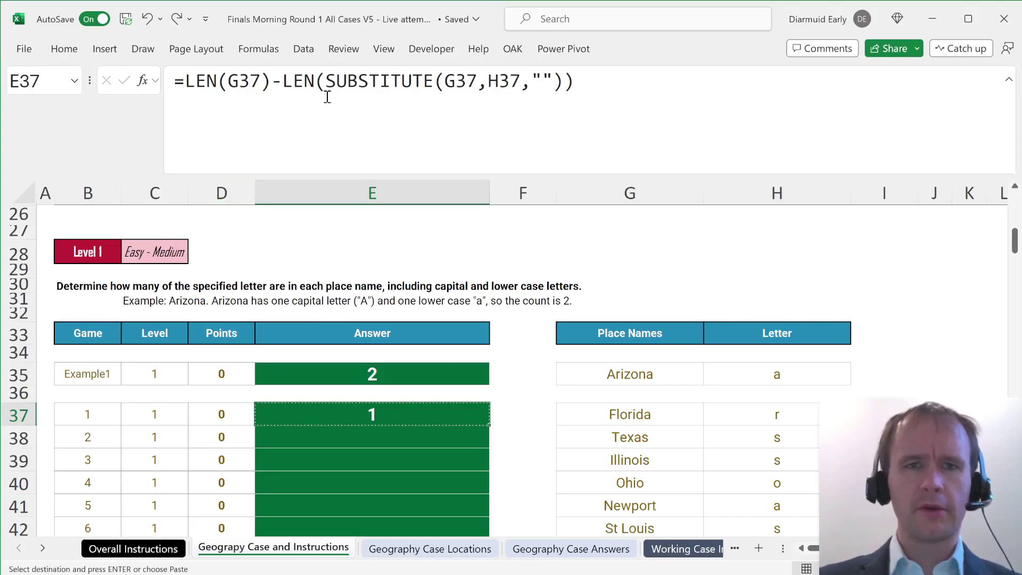
- Make the E37 count case-insensitive by wrapping both G37 and H37 in LOWER inside the SUBSTITUTE function
{"action": "left_click", "coordinate": [441, 83]}
{"action": "type", "text": "sub"}
{"action": "key", "text": "BackSpace"}
{"action": "key", "text": "BackSpace"}
{"action": "key", "text": "BackSpace"}
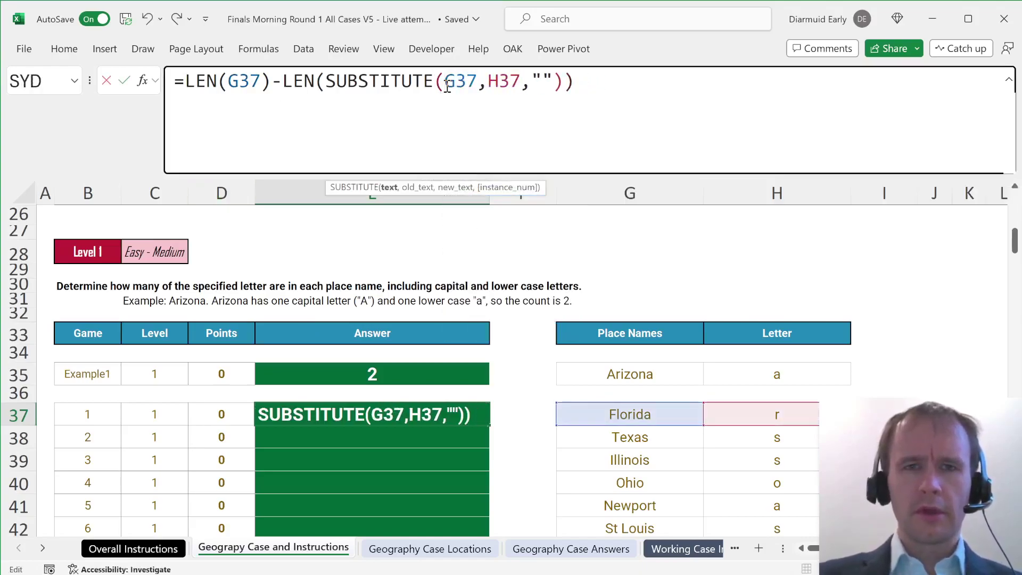
{"action": "type", "text": "low"}
{"action": "key", "text": "Tab"}
{"action": "key", "text": "Right"}
{"action": "key", "text": "Right"}
{"action": "key", "text": "Right"}
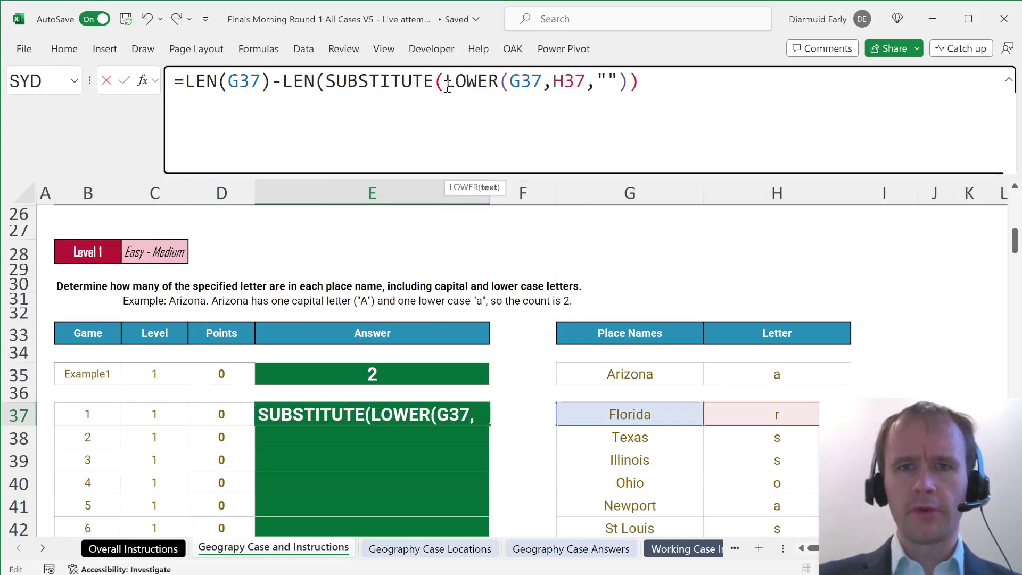
{"action": "type", "text": "),low"}
{"action": "key", "text": "Tab"}
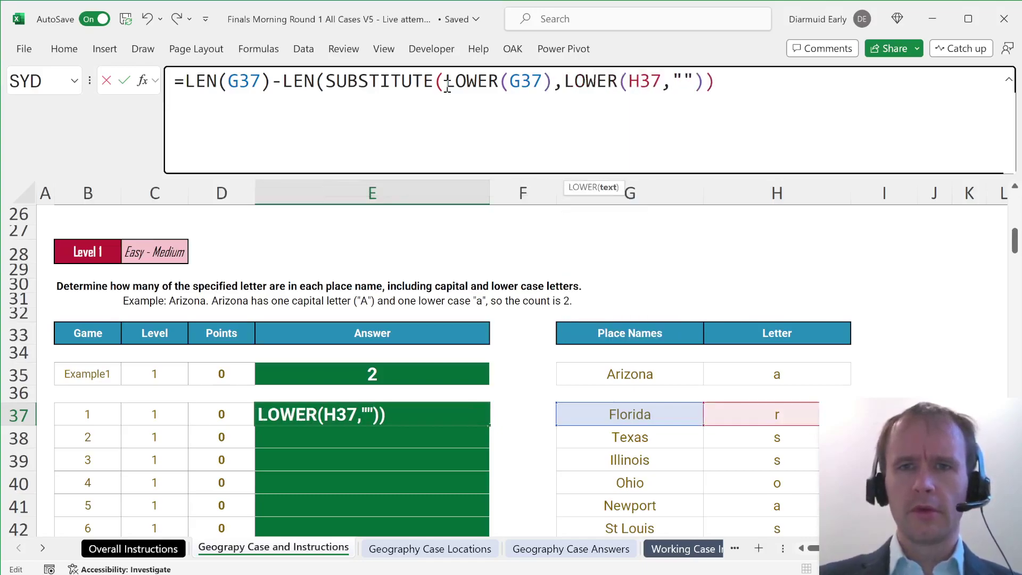
{"action": "type", "text": ")"}
{"action": "key", "text": "ctrl+Return"}
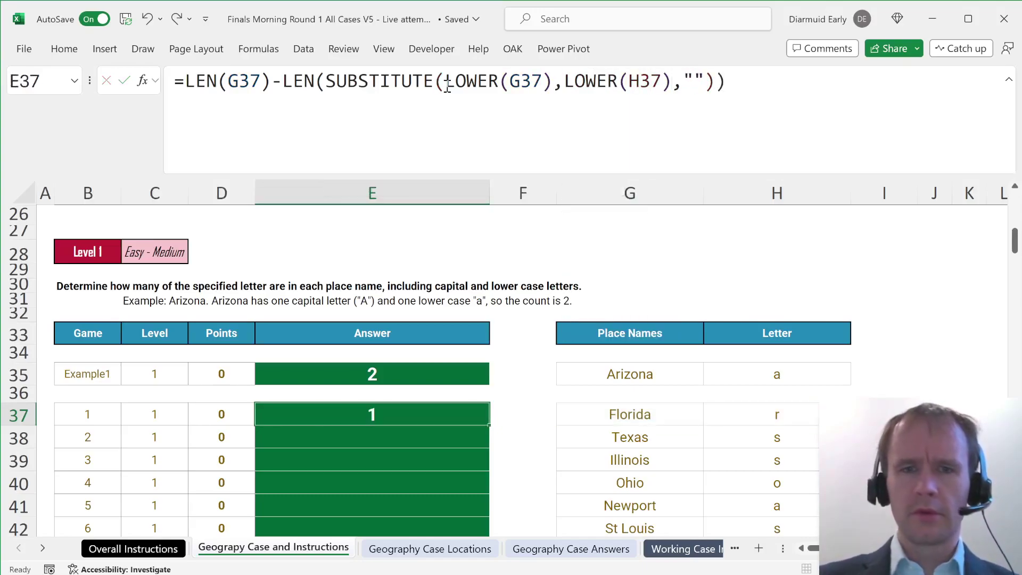
- Copy the revised E37 formula into the Arizona example cell E35
{"action": "key", "text": "ctrl+c"}
{"action": "key", "text": "Up"}
{"action": "key", "text": "Up"}
{"action": "key", "text": "ctrl+v"}
- Fill the letter-count formula into E37:E56 for all 20 Level 1 games
{"action": "key", "text": "Down"}
{"action": "key", "text": "Down"}
{"action": "key", "text": "Left"}
{"action": "key", "text": "Right"}
{"action": "key", "text": "ctrl+Down"}
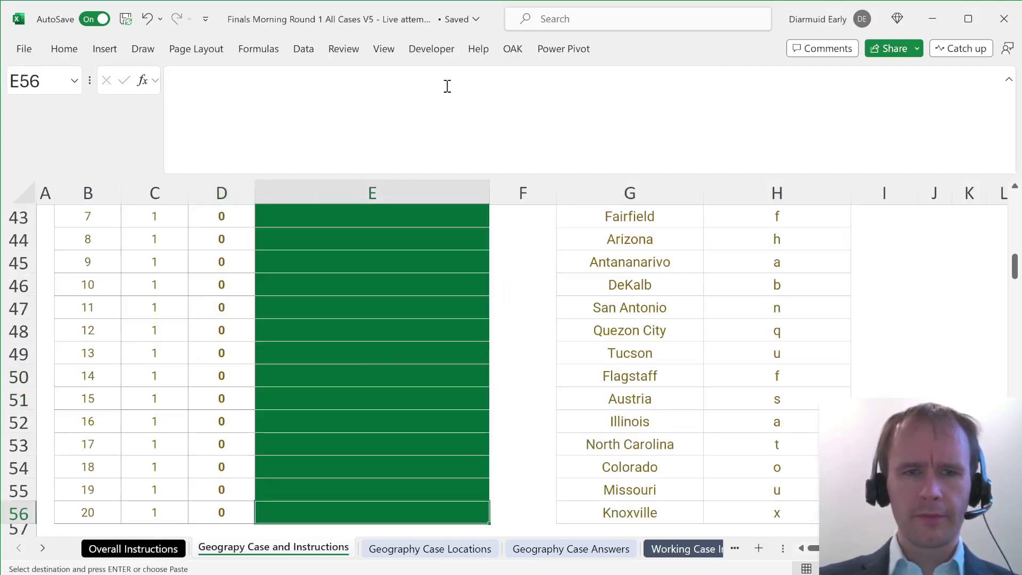
{"action": "key", "text": "ctrl+shift+Up"}
{"action": "key", "text": "ctrl+v"}
{"action": "key", "text": "Return"}
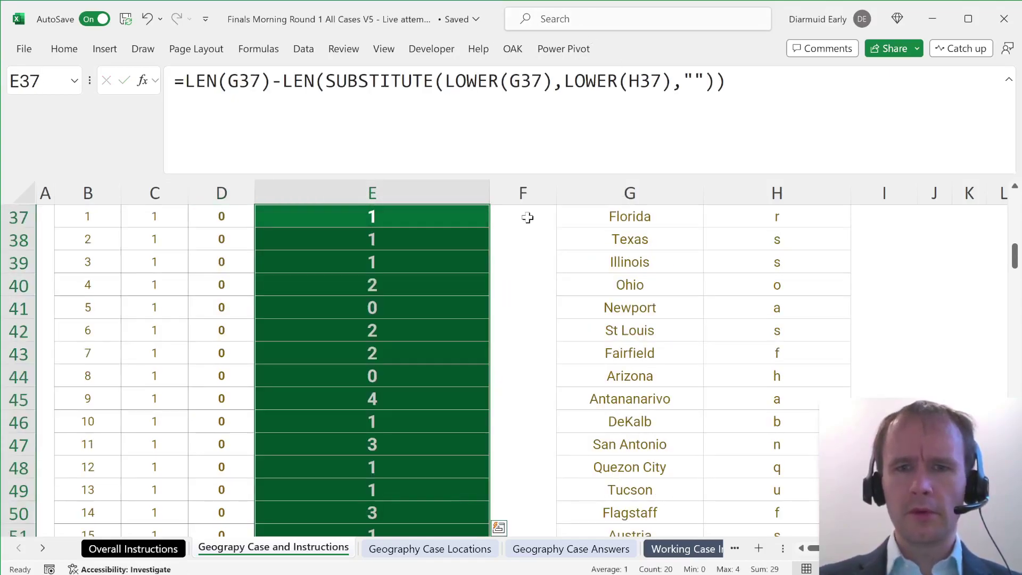
- Answer question 1 in E59 by summing the game answers in E37:E56
{"action": "scroll", "coordinate": [446, 319], "scroll_direction": "down", "scroll_amount": 6}
{"action": "scroll", "coordinate": [447, 319], "scroll_direction": "up", "scroll_amount": 1}
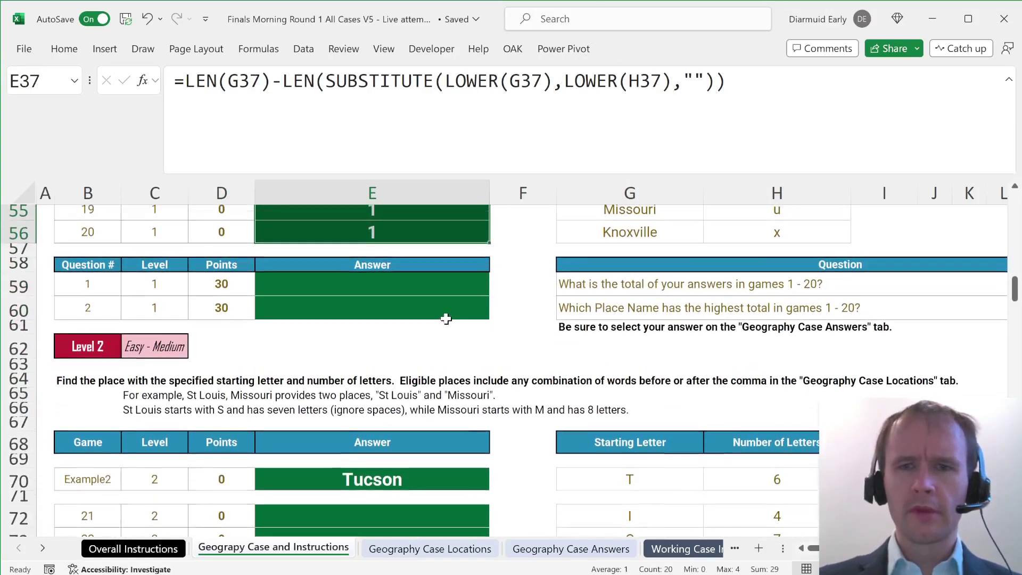
{"action": "left_click", "coordinate": [429, 292]}
{"action": "type", "text": "=SUM("}
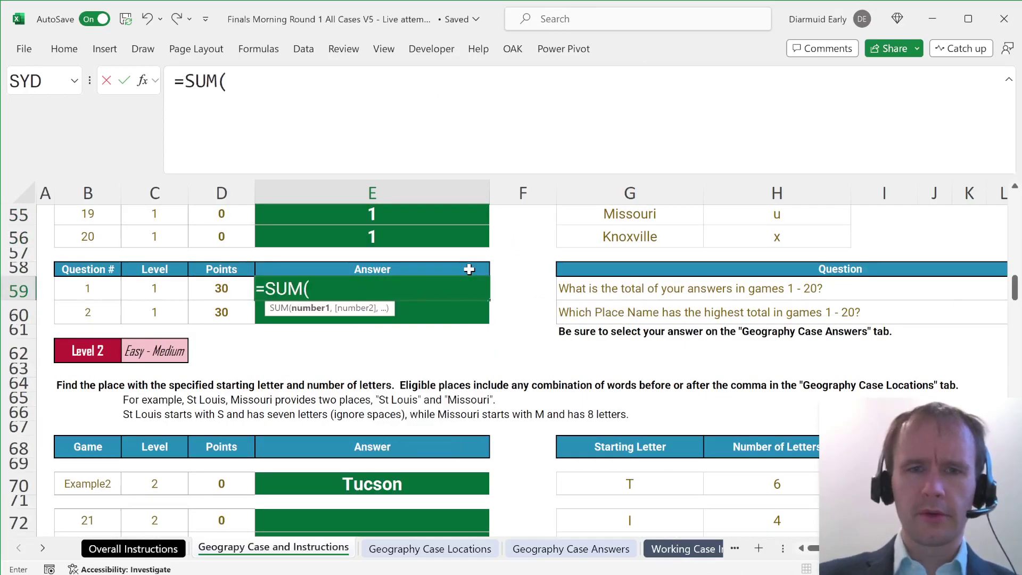
{"action": "key", "text": "Up"}
{"action": "key", "text": "shift+Up"}
{"action": "key", "text": "shift+Up"}
{"action": "key", "text": "Up"}
{"action": "key", "text": "Up"}
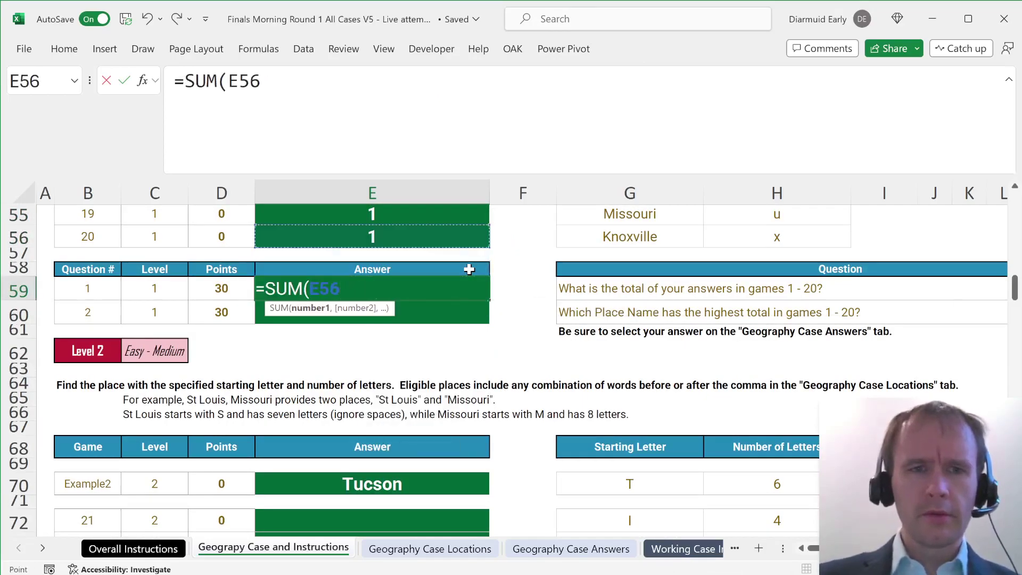
{"action": "key", "text": "ctrl+shift+Up"}
{"action": "key", "text": "Return"}
{"action": "key", "text": "Return"}
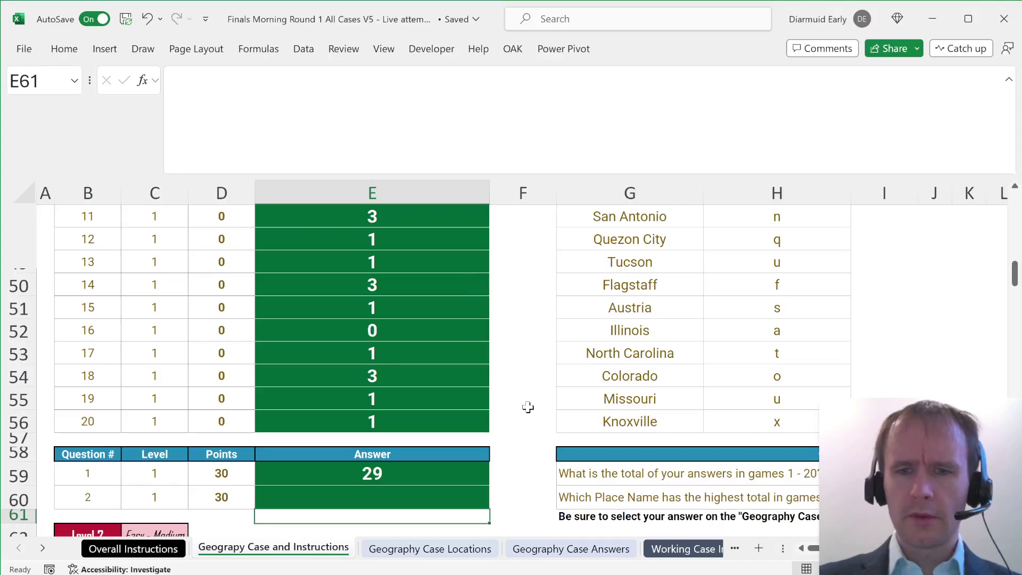
- Answer question 2 in E60 with XLOOKUP, looking up 100 in E37:E56, returning G37:G56, using exact match or next smaller
{"action": "scroll", "coordinate": [527, 407], "scroll_direction": "down", "scroll_amount": 2}
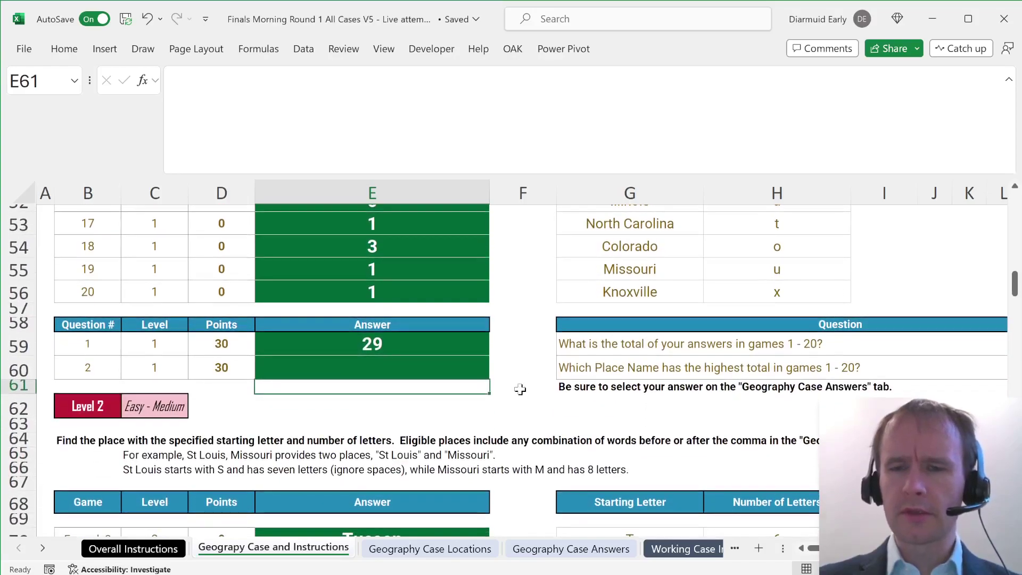
{"action": "left_click", "coordinate": [429, 371]}
{"action": "type", "text": "=XLOOKUP(100,"}
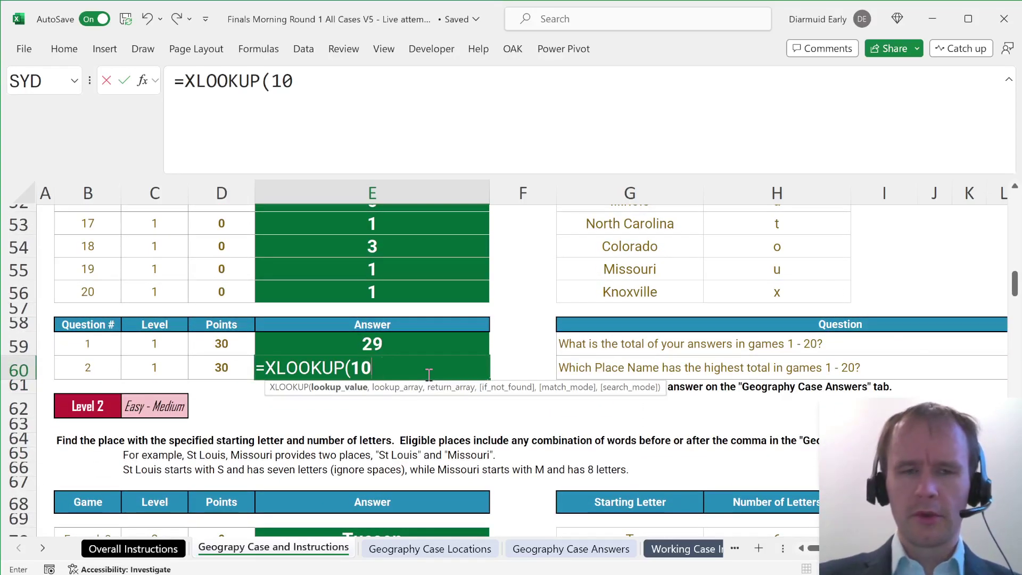
{"action": "key", "text": "Up"}
{"action": "key", "text": "Up"}
{"action": "key", "text": "Up"}
{"action": "key", "text": "Up"}
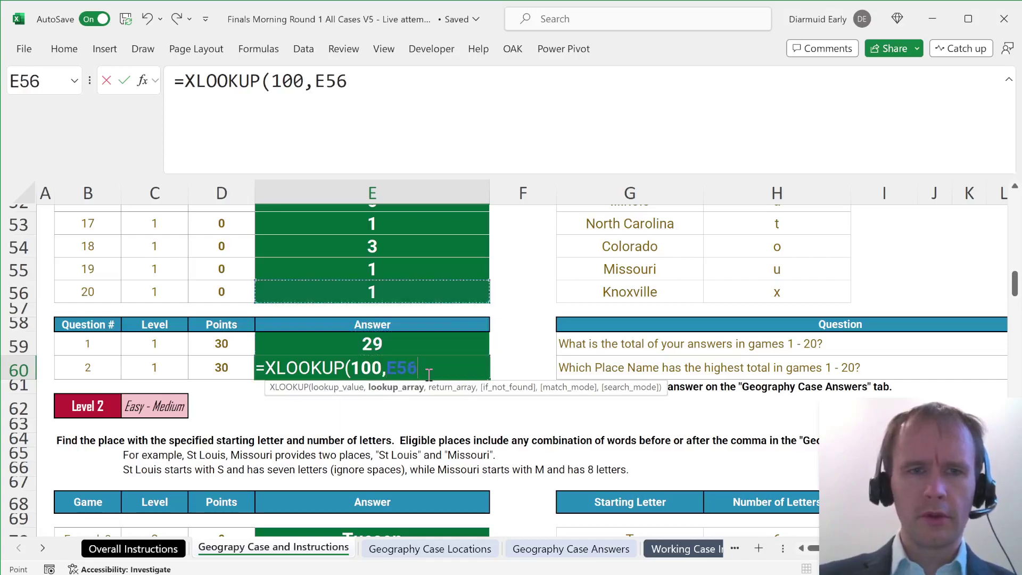
{"action": "key", "text": "ctrl+shift+Up"}
{"action": "type", "text": ","}
{"action": "key", "text": "Right"}
{"action": "key", "text": "Right"}
{"action": "key", "text": "Up"}
{"action": "key", "text": "Up"}
{"action": "key", "text": "Up"}
{"action": "key", "text": "Up"}
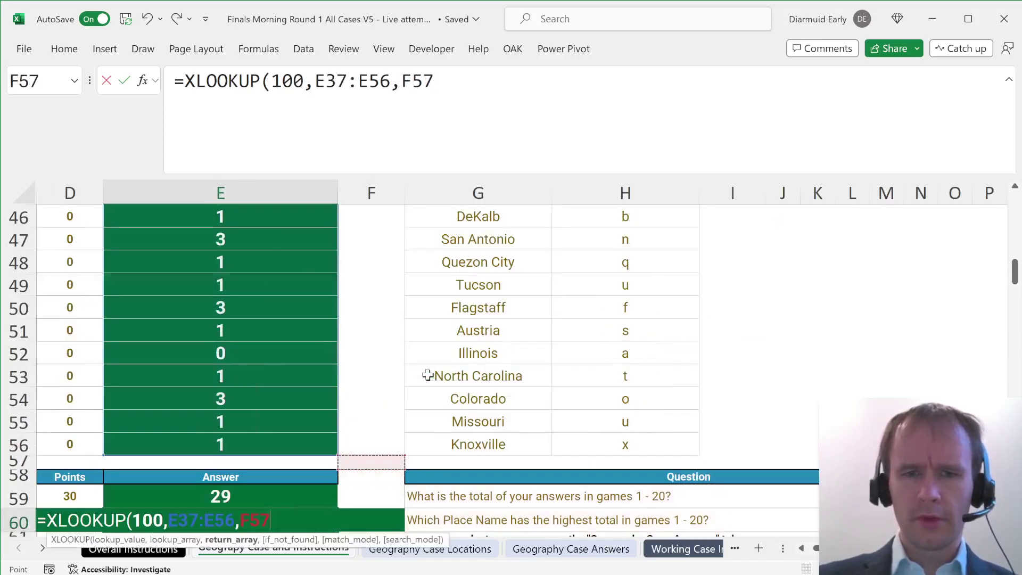
{"action": "key", "text": "ctrl+shift+Up"}
{"action": "type", "text": ",,-1)"}
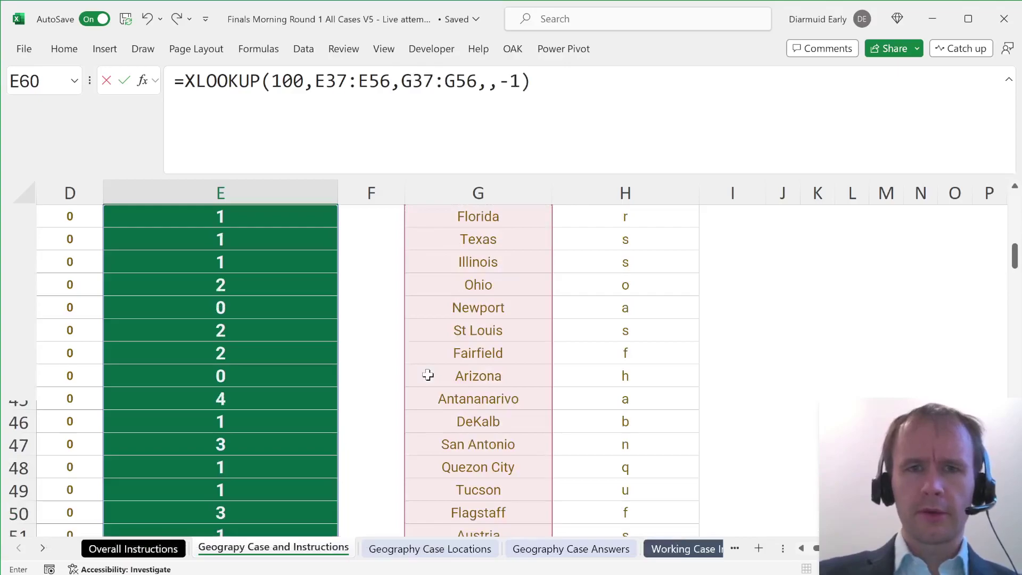
{"action": "key", "text": "Return"}
{"action": "key", "text": "Up"}
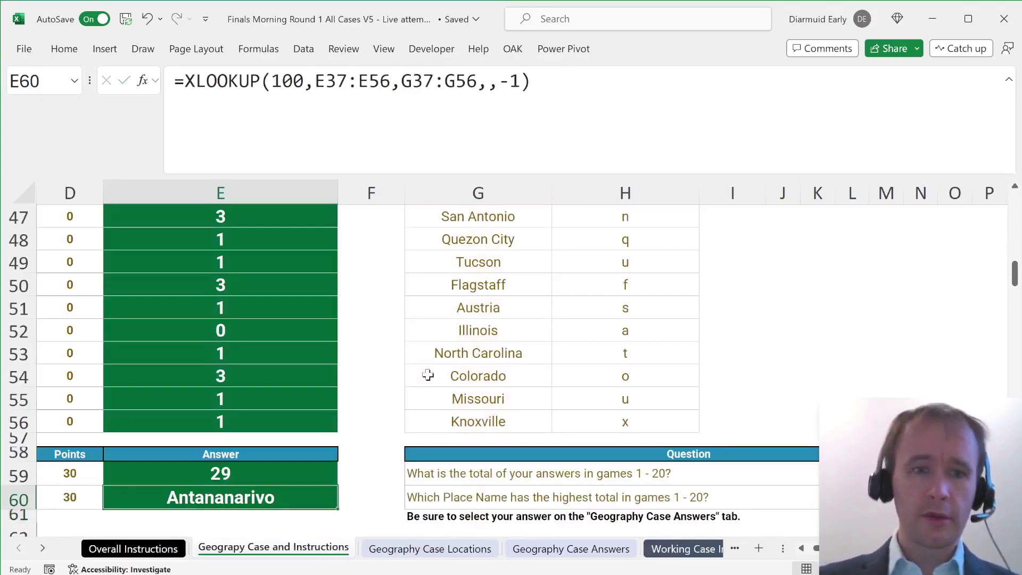
- Copy the question 2 answer from E60 and find that place name within G37:G56
{"action": "key", "text": "ctrl+c"}
{"action": "key", "text": "Right"}
{"action": "key", "text": "Up"}
{"action": "key", "text": "Up"}
{"action": "key", "text": "Up"}
{"action": "key", "text": "Right"}
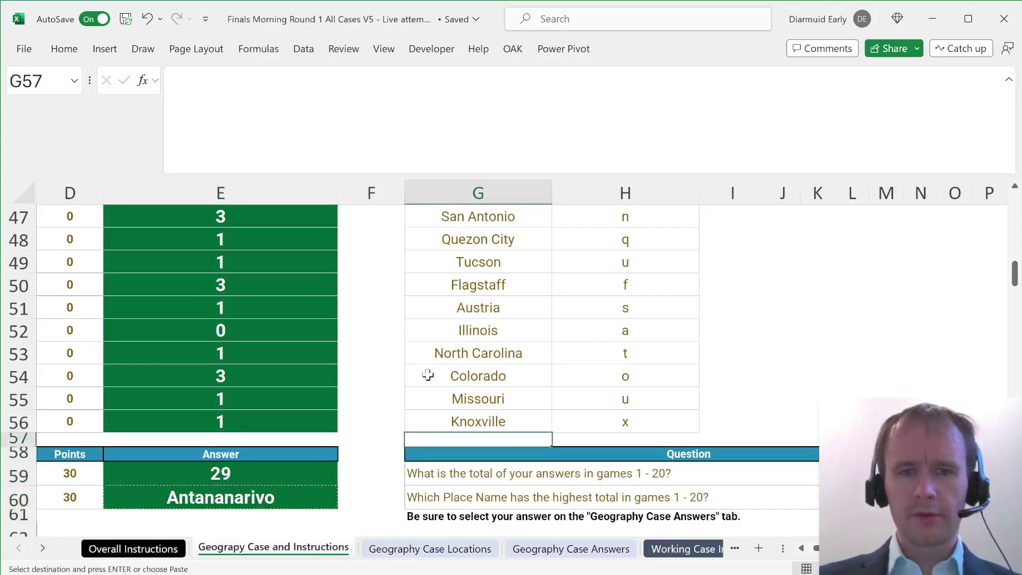
{"action": "key", "text": "Up"}
{"action": "key", "text": "ctrl+shift+Up"}
{"action": "key", "text": "ctrl+f"}
{"action": "key", "text": "Return"}
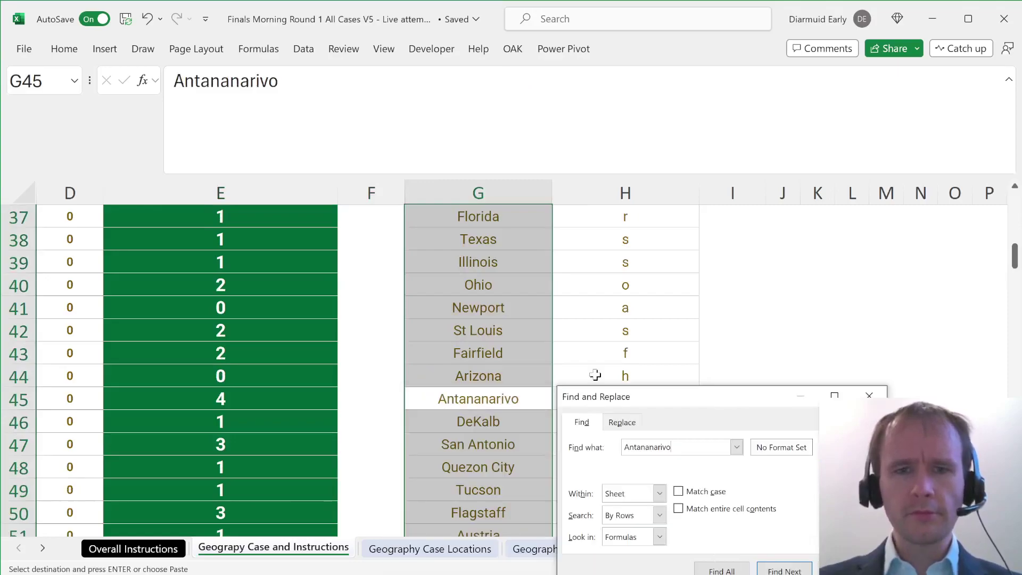
{"action": "key", "text": "Escape"}
- Check the letter counts in E37:E44, above Antananarivo's row, for competing highest values
{"action": "key", "text": "Left"}
{"action": "key", "text": "Left"}
{"action": "key", "text": "Up"}
{"action": "key", "text": "shift+Up"}
{"action": "key", "text": "shift+Up"}
{"action": "key", "text": "shift+Up"}
{"action": "key", "text": "shift+Up"}
{"action": "key", "text": "shift+Up"}
{"action": "key", "text": "shift+Up"}
{"action": "key", "text": "shift+Up"}
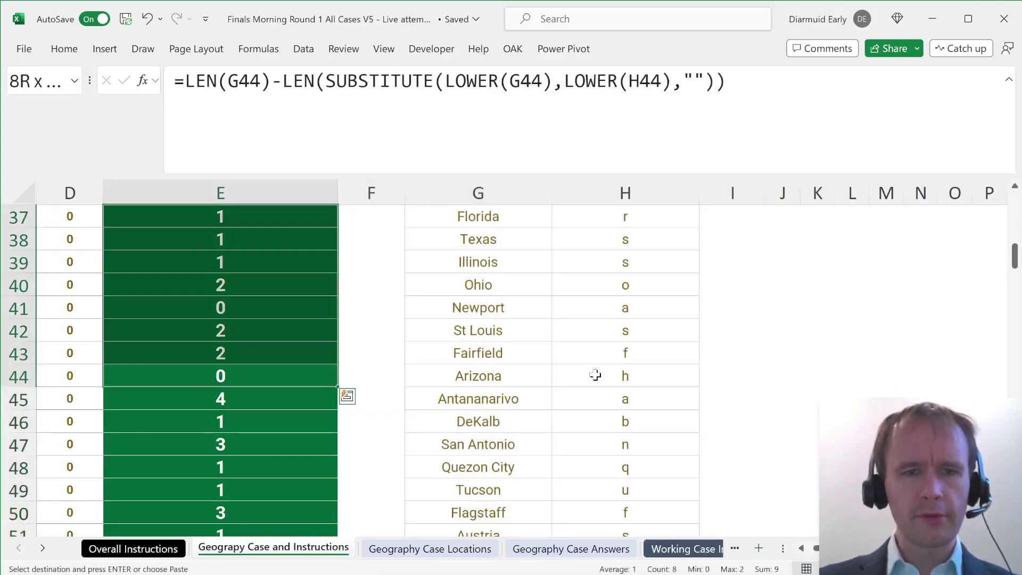
{"action": "key", "text": "ctrl+Down"}
{"action": "key", "text": "Down"}
{"action": "key", "text": "Down"}
{"action": "key", "text": "Down"}
{"action": "key", "text": "Down"}
{"action": "key", "text": "Down"}
{"action": "key", "text": "Left"}
{"action": "key", "text": "Left"}
{"action": "key", "text": "Left"}
{"action": "key", "text": "Left"}
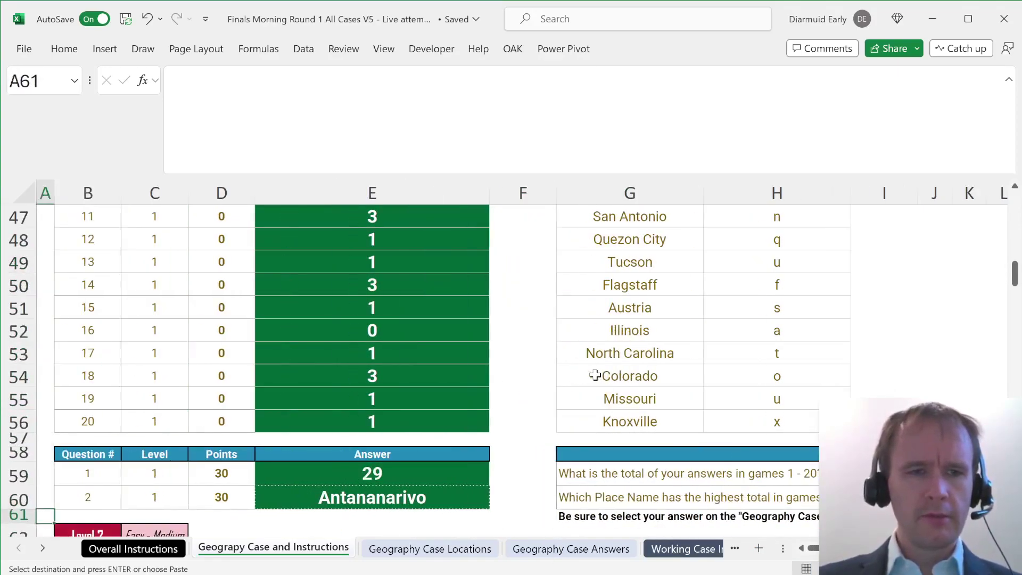
- Paste the copied question 2 answer as a value into E24 of the Geography Case Answers sheet
{"action": "left_click", "coordinate": [550, 551]}
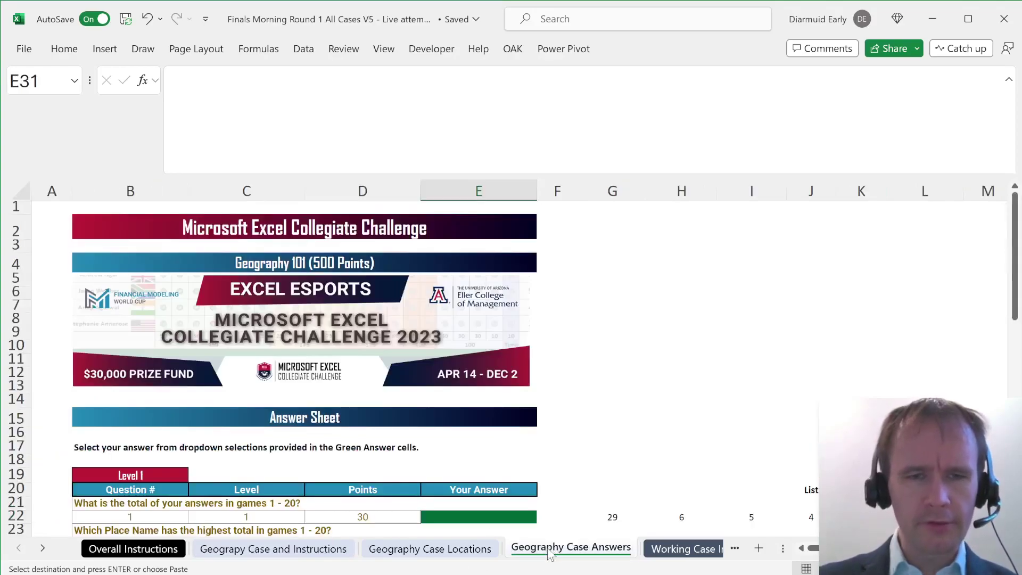
{"action": "scroll", "coordinate": [455, 442], "scroll_direction": "down", "scroll_amount": 2}
{"action": "left_click", "coordinate": [452, 454]}
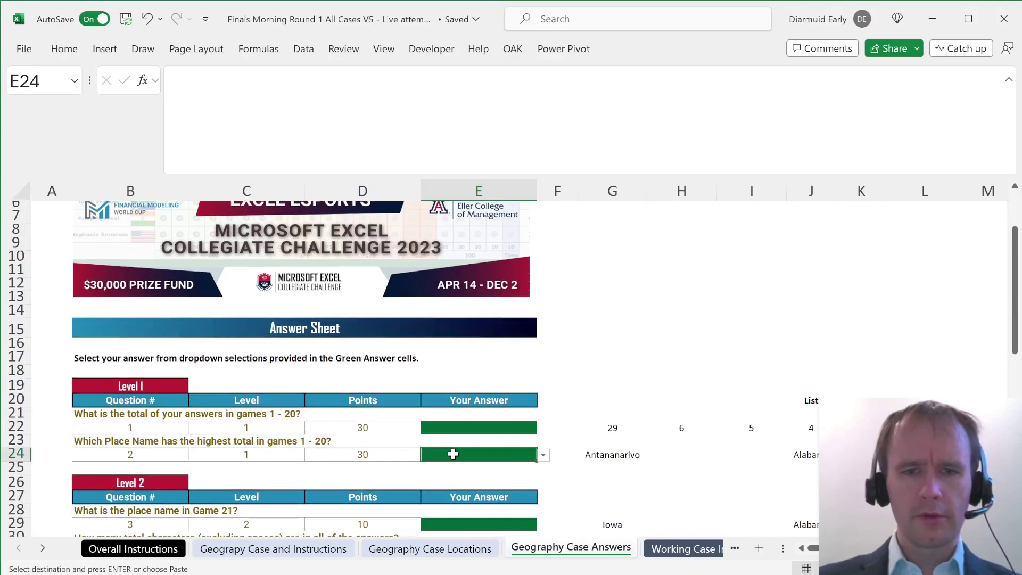
{"action": "key", "text": "ctrl+alt+v"}
{"action": "key", "text": "v"}
{"action": "key", "text": "Return"}
- Hide column G on the Geography Case Answers sheet
{"action": "key", "text": "Right"}
{"action": "key", "text": "Right"}
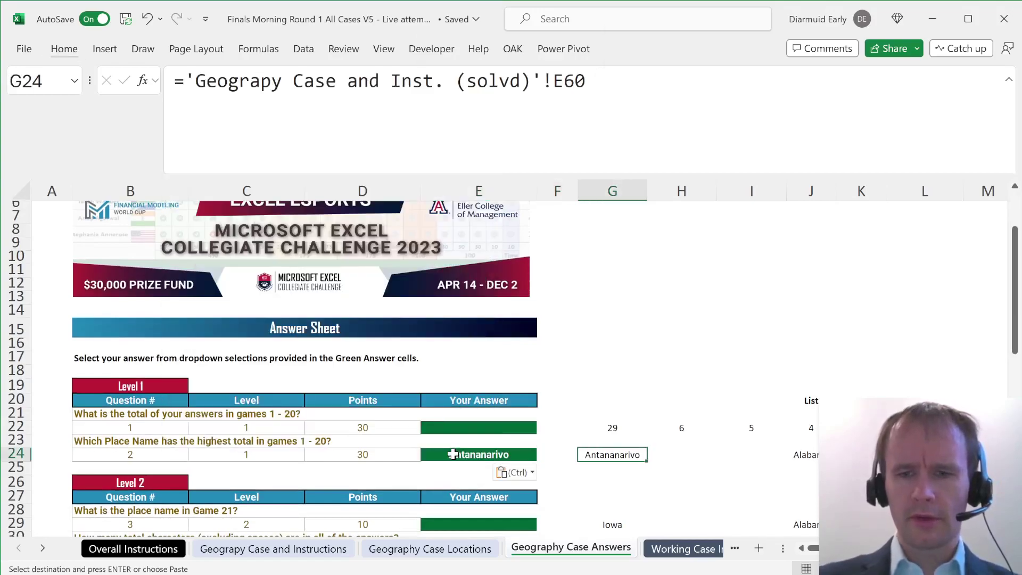
{"action": "key", "text": "ctrl+0"}
- Select 29 from the list of allowed answers for question 1 in E22
{"action": "key", "text": "Left"}
{"action": "key", "text": "Up"}
{"action": "key", "text": "Up"}
{"action": "key", "text": "Left"}
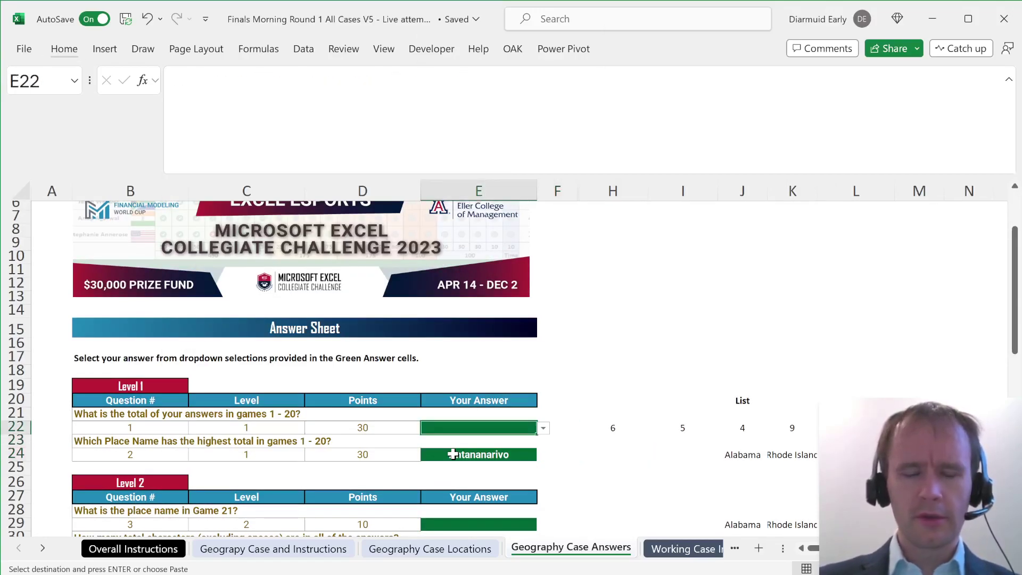
{"action": "key", "text": "alt+Down"}
{"action": "key", "text": "Down"}
{"action": "key", "text": "Down"}
{"action": "key", "text": "Down"}
{"action": "key", "text": "Down"}
{"action": "key", "text": "Down"}
{"action": "key", "text": "Down"}
{"action": "key", "text": "Down"}
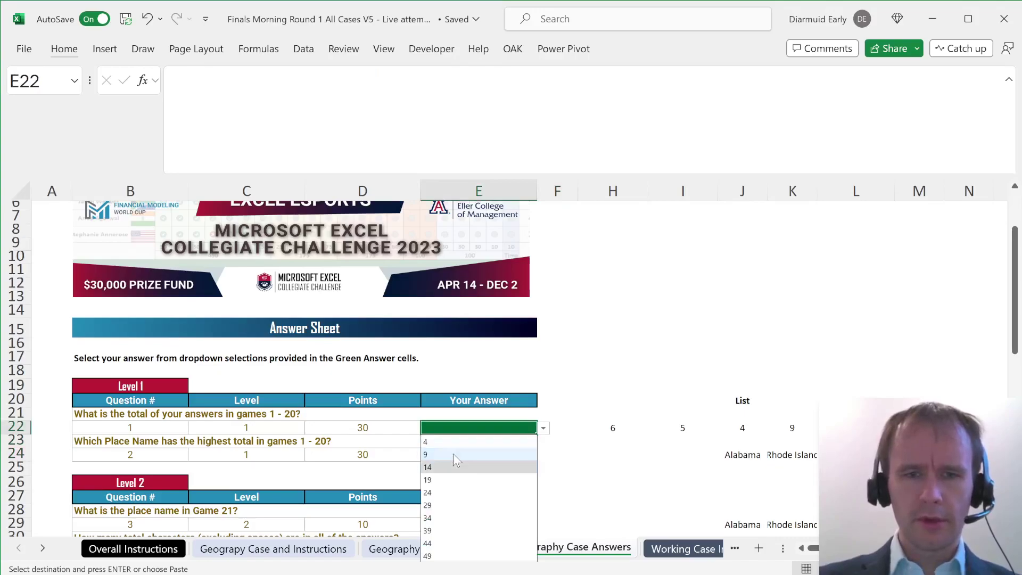
{"action": "key", "text": "Up"}
{"action": "key", "text": "Up"}
{"action": "key", "text": "Return"}
- Read the Level 2 instructions and inspect how places are listed on the Geography Case Locations sheet
{"action": "key", "text": "ctrl+Page_Up"}
{"action": "key", "text": "ctrl+Page_Up"}
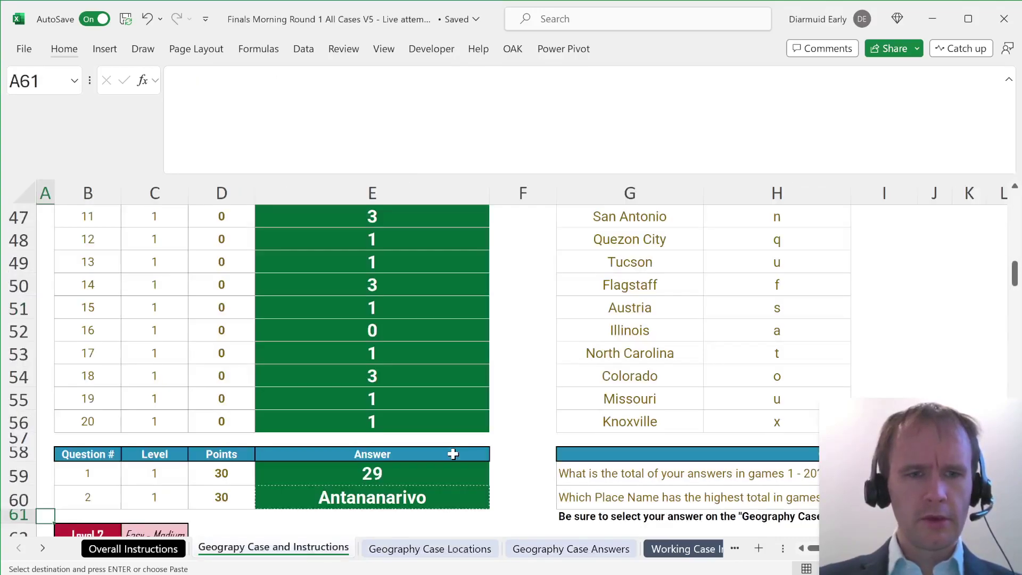
{"action": "scroll", "coordinate": [453, 453], "scroll_direction": "down", "scroll_amount": 5}
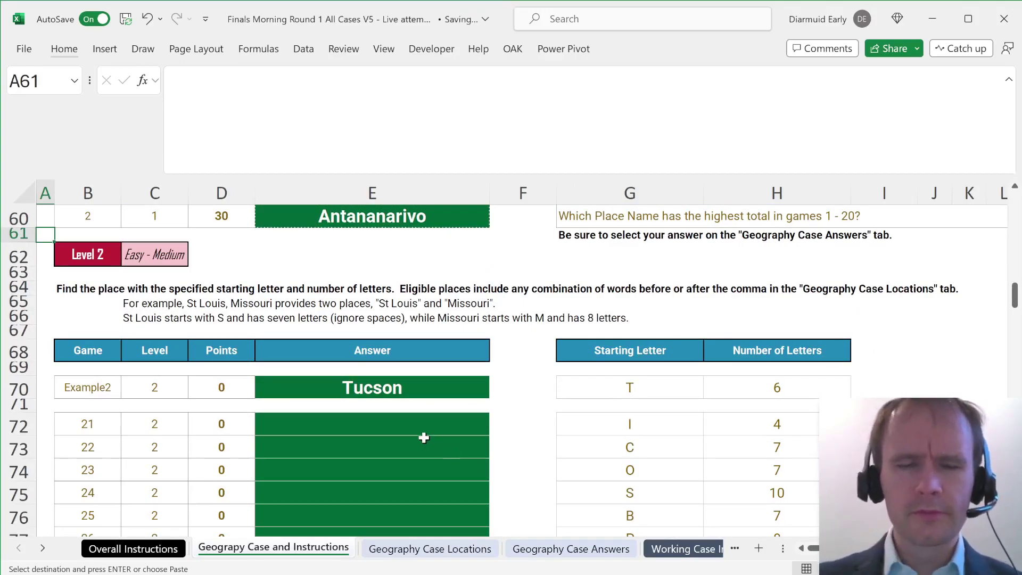
{"action": "left_click", "coordinate": [391, 415]}
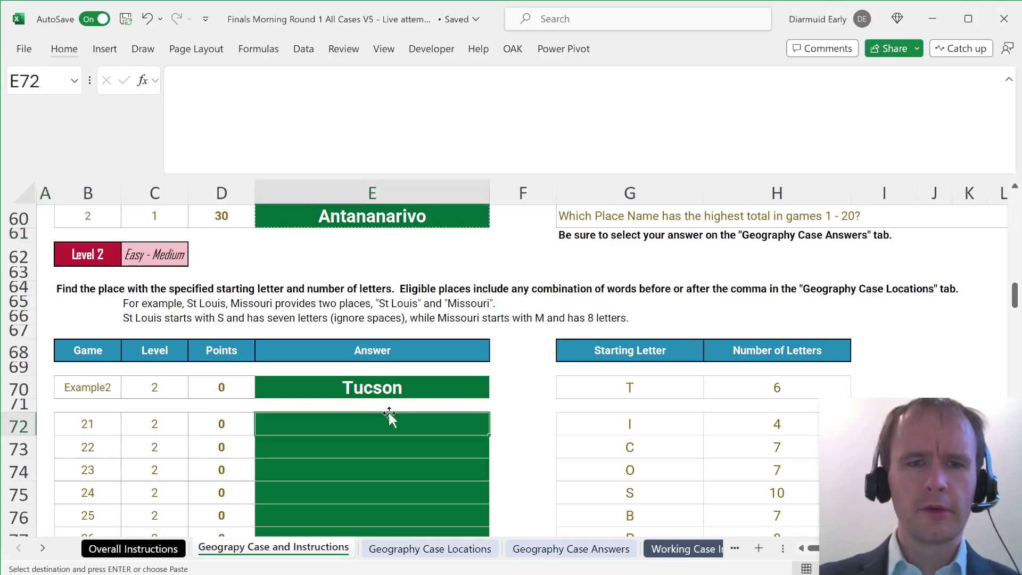
{"action": "key", "text": "ctrl+Page_Down"}
{"action": "key", "text": "ctrl+Up"}
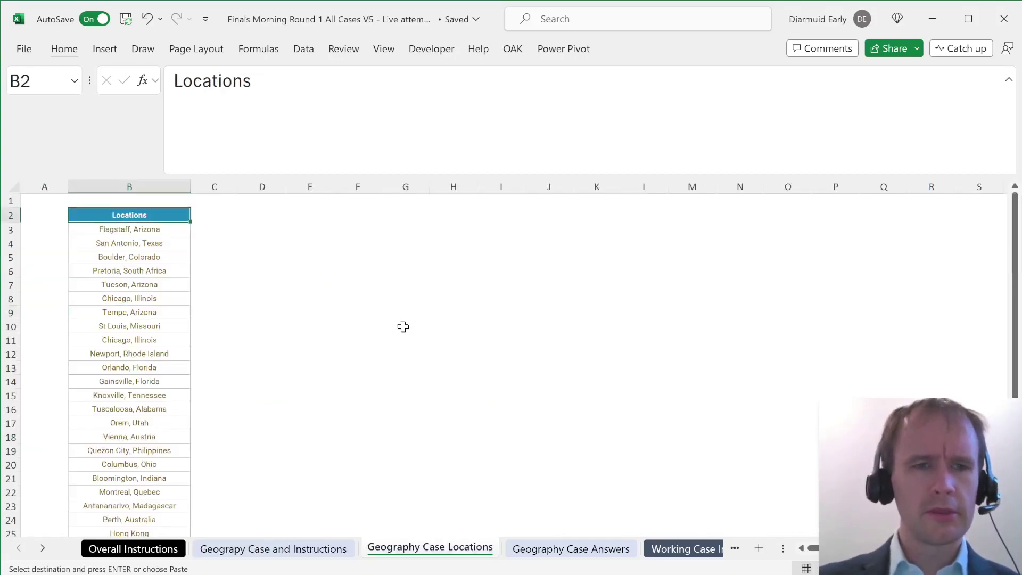
{"action": "key", "text": "Down"}
{"action": "key", "text": "ctrl+Page_Up"}
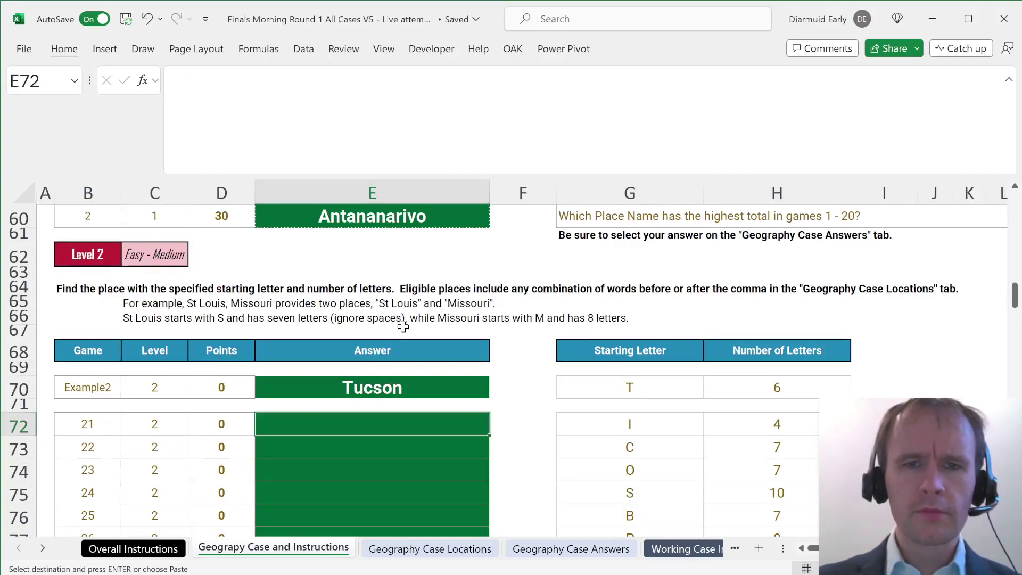
{"action": "key", "text": "Right"}
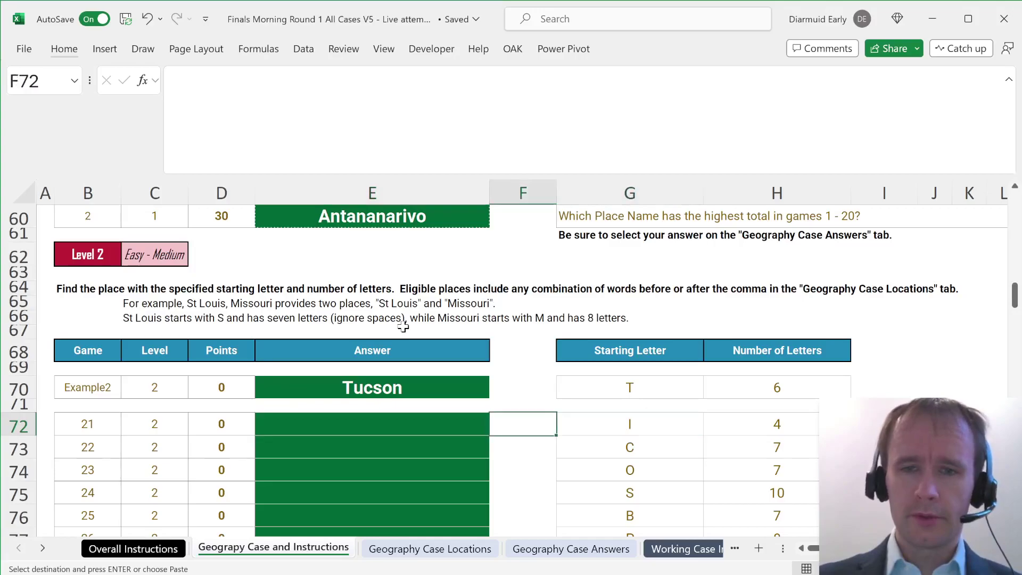
{"action": "key", "text": "Left"}
- Add the headings First in C2 and Second in D2 of the Geography Case Locations sheet
{"action": "key", "text": "ctrl+Page_Down"}
{"action": "key", "text": "Right"}
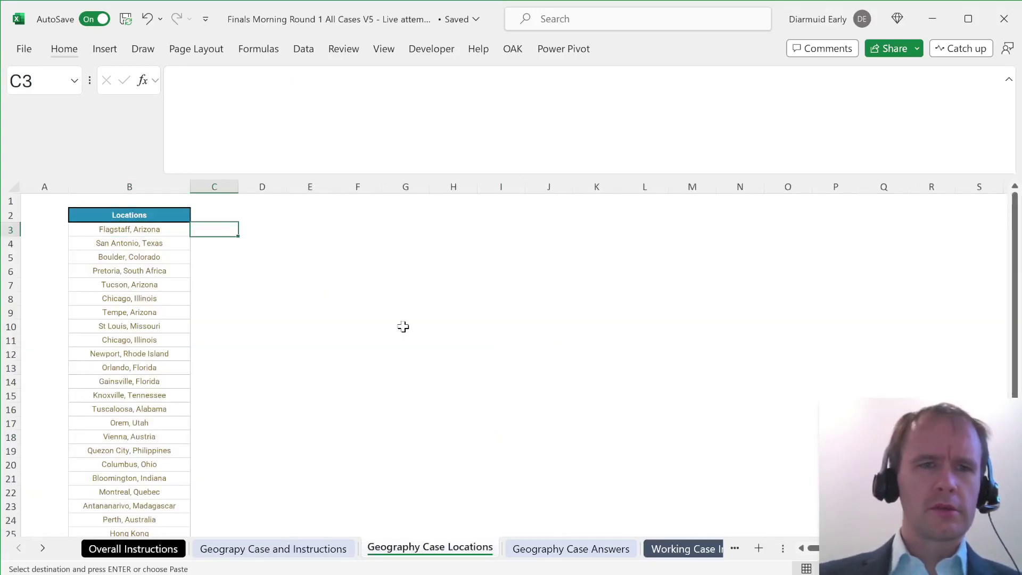
{"action": "key", "text": "Up"}
{"action": "key", "text": "Down"}
{"action": "key", "text": "Up"}
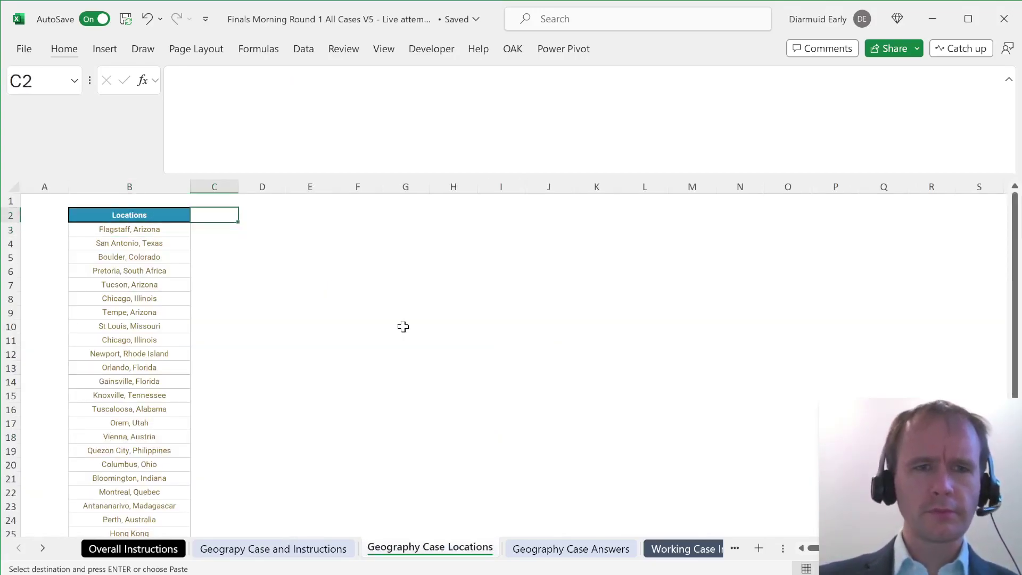
{"action": "type", "text": "First"}
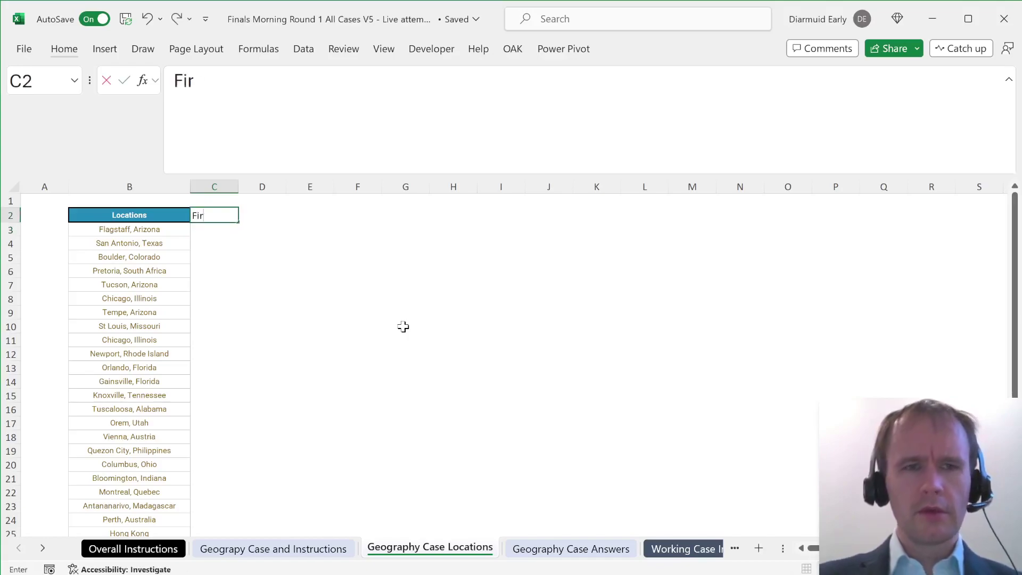
{"action": "key", "text": "Tab"}
{"action": "type", "text": "Second"}
{"action": "key", "text": "Return"}
- Split the location in B3 into C3:D3 with TEXTSPLIT, using a comma and space as the column delimiter
{"action": "type", "text": "=textspl"}
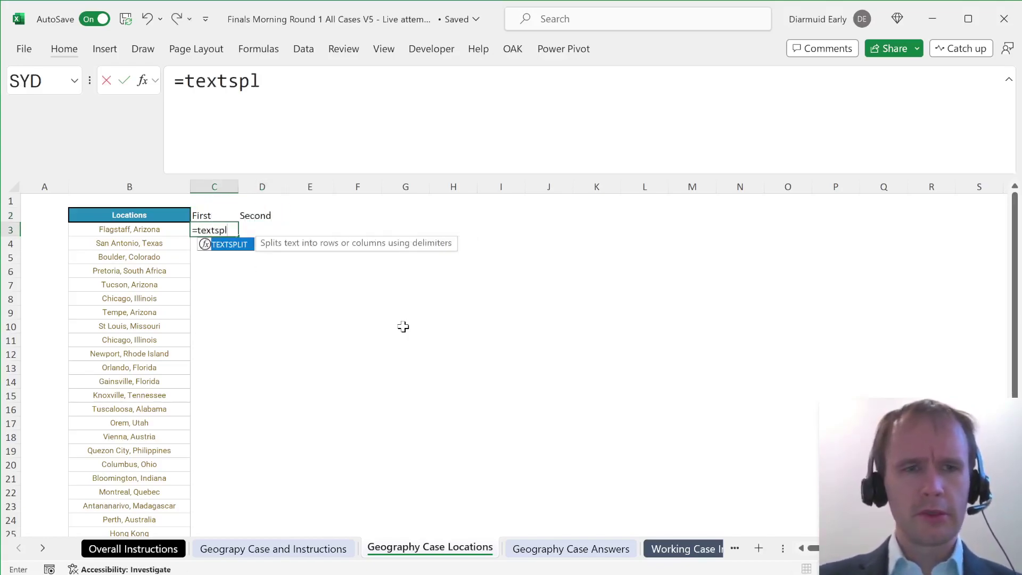
{"action": "key", "text": "Tab"}
{"action": "key", "text": "Left"}
{"action": "type", "text": ","}
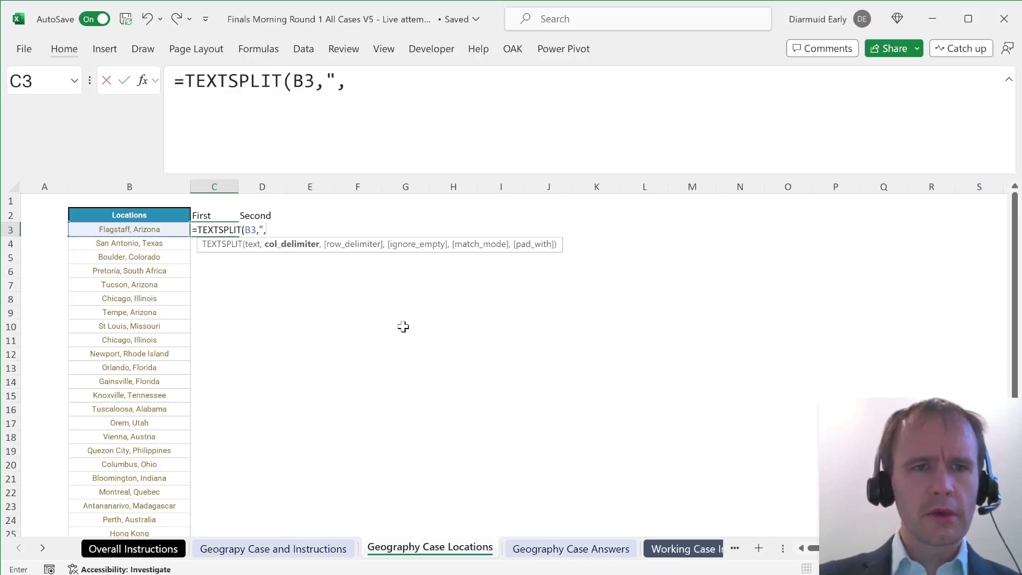
{"action": "type", "text": "\", \""}
{"action": "key", "text": "Return"}
{"action": "key", "text": "Left"}
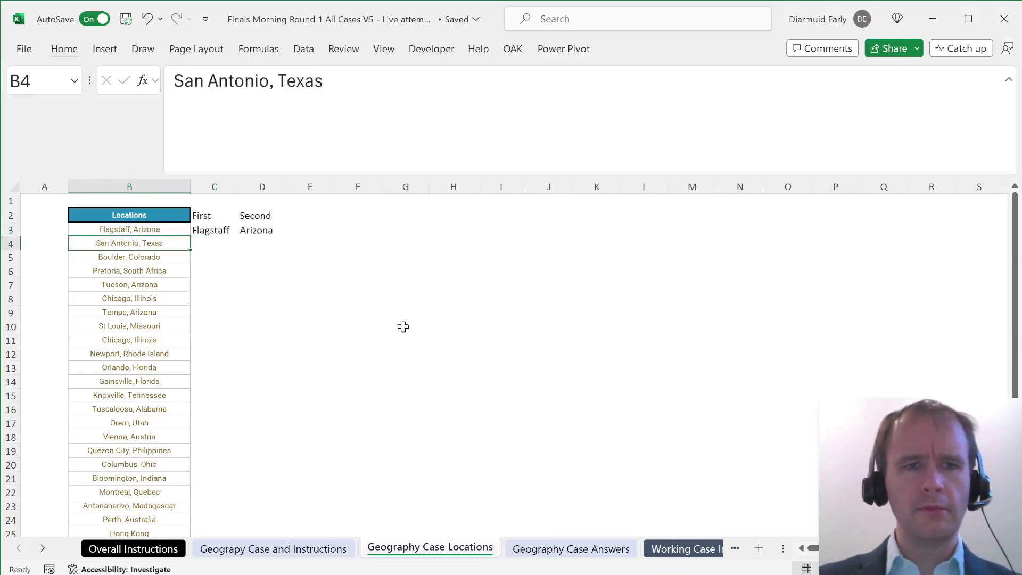
- Fill the TEXTSPLIT formula from C3 down to C32 for every location
{"action": "key", "text": "ctrl+Down"}
{"action": "key", "text": "Right"}
{"action": "key", "text": "ctrl+shift+Up"}
{"action": "key", "text": "ctrl+d"}
- Add the heading Len ex sp in E2, beside the Second column
{"action": "key", "text": "Return"}
{"action": "key", "text": "Up"}
{"action": "key", "text": "Up"}
{"action": "key", "text": "Down"}
{"action": "key", "text": "Right"}
{"action": "key", "text": "Right"}
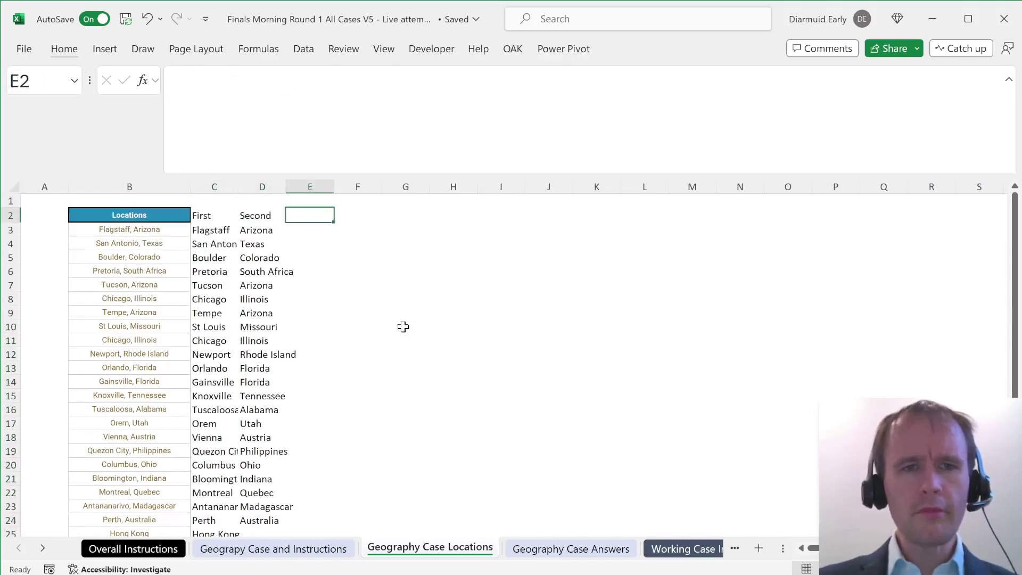
{"action": "type", "text": "Len ex sp"}
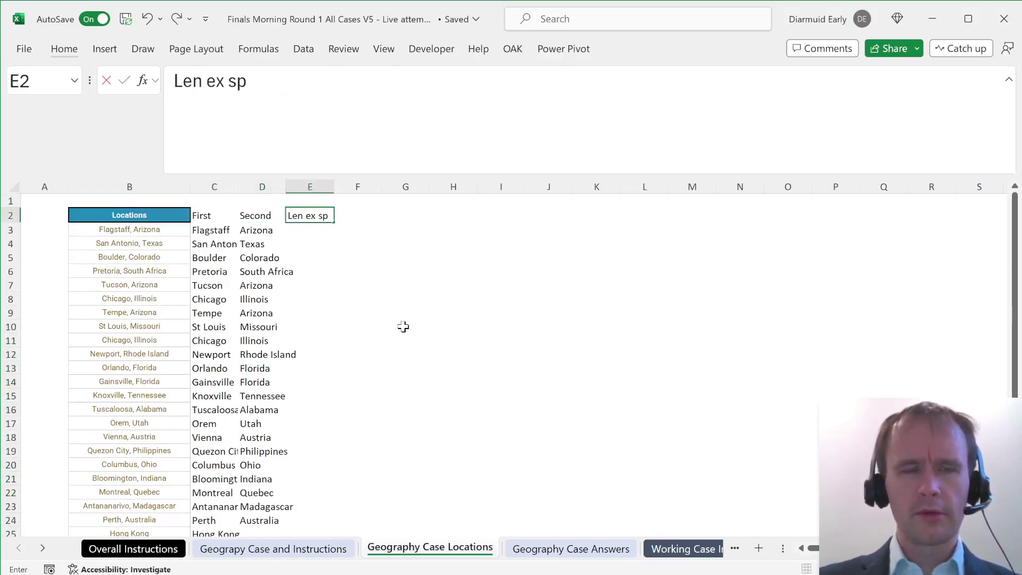
{"action": "key", "text": "Return"}
- Count the letters of C3 excluding spaces in E3 with =LEN(SUBSTITUTE(C3," ",""))
{"action": "type", "text": "=LEN(sub"}
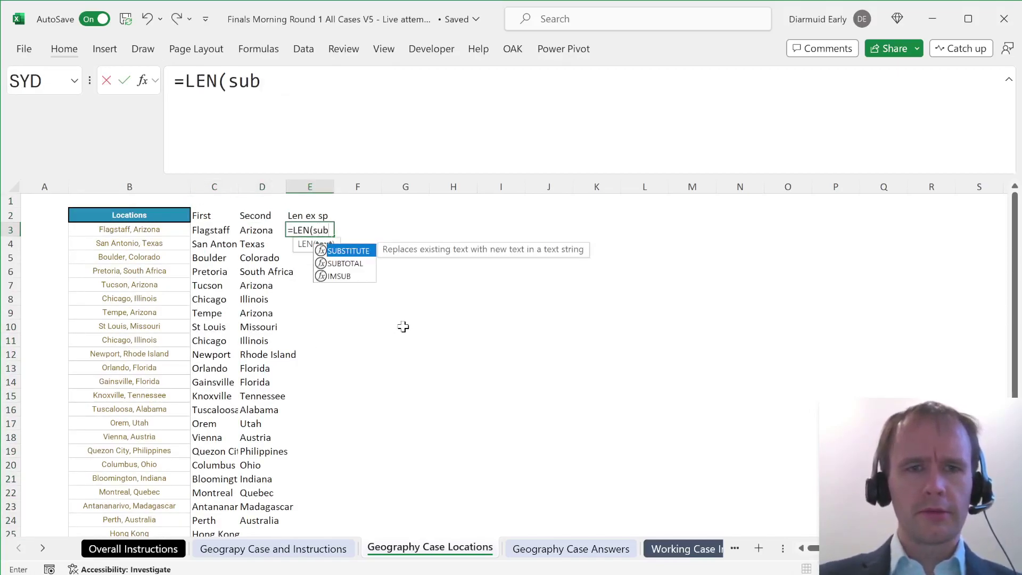
{"action": "key", "text": "Tab"}
{"action": "key", "text": "Left"}
{"action": "key", "text": "Left"}
{"action": "type", "text": ",\" \""}
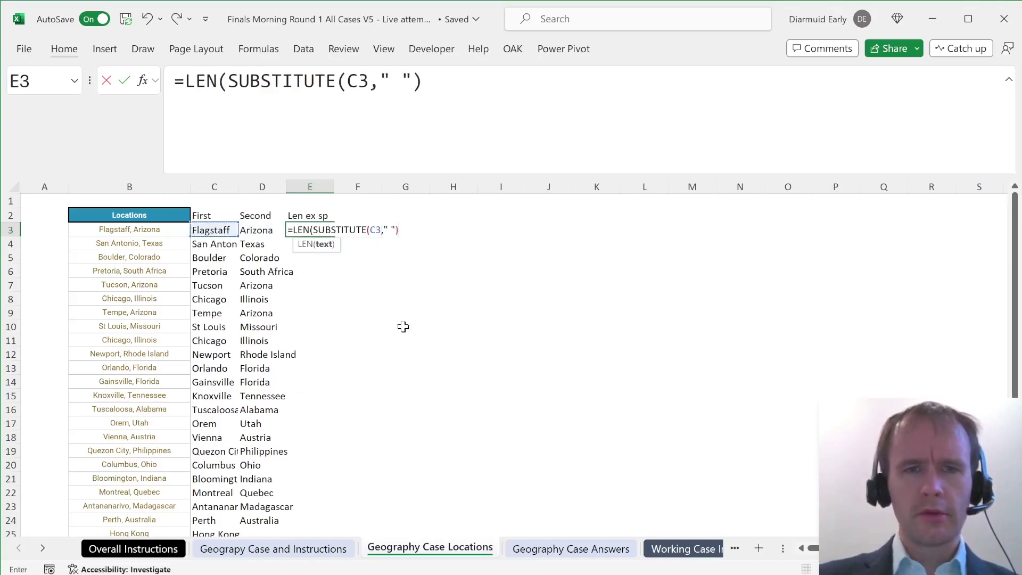
{"action": "type", "text": "))"}
{"action": "key", "text": "BackSpace"}
{"action": "key", "text": "BackSpace"}
{"action": "key", "text": "BackSpace"}
{"action": "key", "text": "BackSpace"}
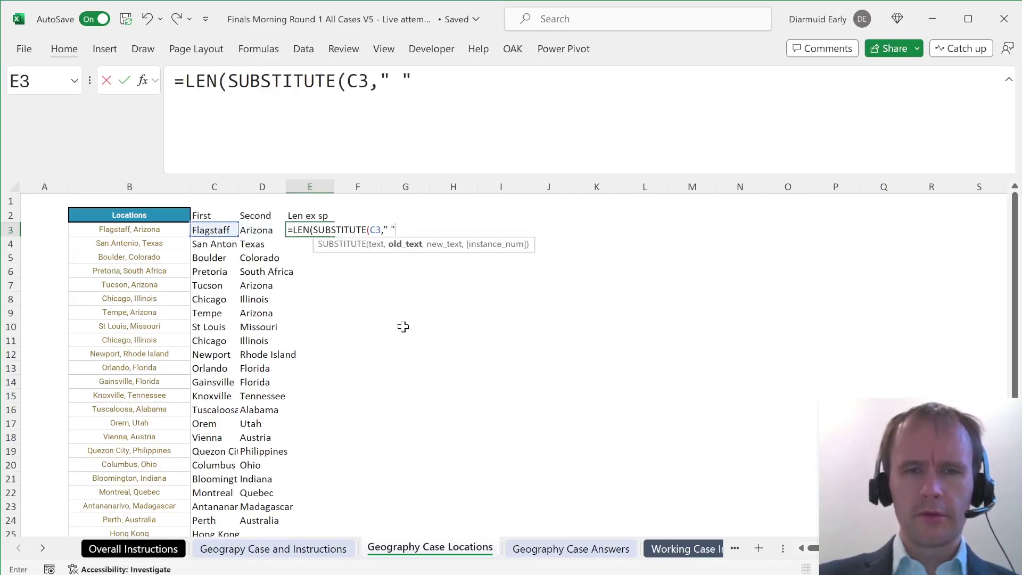
{"action": "type", "text": ",\"\"))"}
{"action": "key", "text": "Return"}
- Fill the space-free length formula from E3 down to the last location row, E32
{"action": "key", "text": "ctrl+Down"}
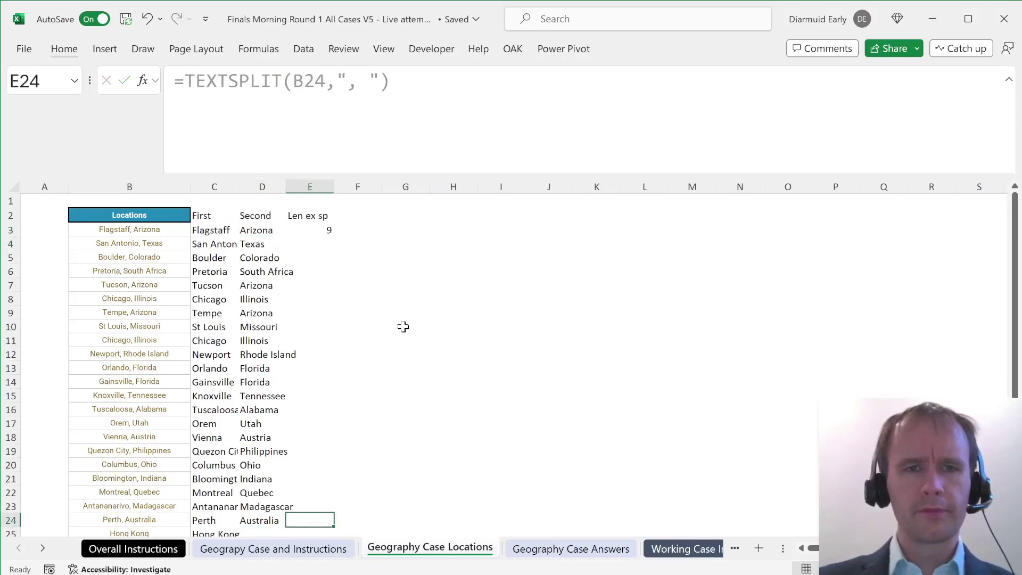
{"action": "key", "text": "ctrl+shift+Up"}
{"action": "key", "text": "ctrl+d"}
{"action": "key", "text": "Left"}
{"action": "key", "text": "Left"}
{"action": "key", "text": "ctrl+Down"}
{"action": "key", "text": "Right"}
{"action": "key", "text": "Right"}
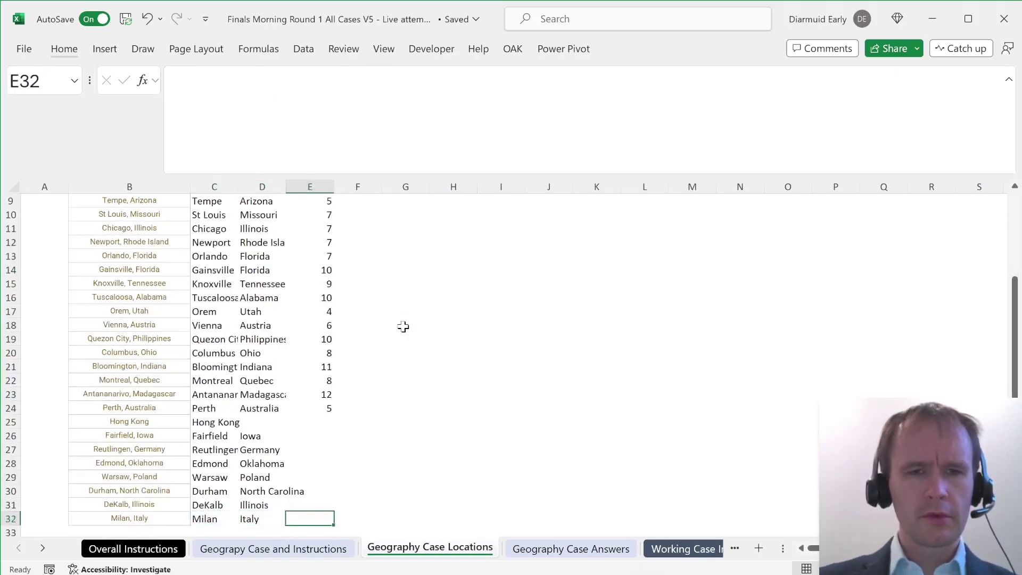
{"action": "key", "text": "ctrl+shift+Up"}
{"action": "key", "text": "ctrl+d"}
{"action": "key", "text": "Left"}
{"action": "key", "text": "Left"}
{"action": "key", "text": "ctrl+Up"}
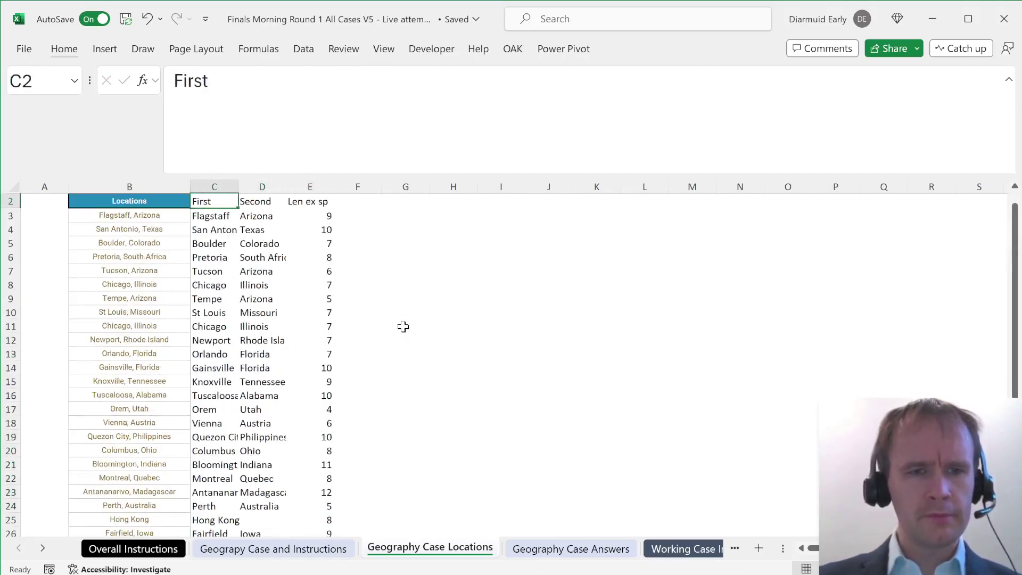
{"action": "key", "text": "ctrl+Page_Up"}
{"action": "type", "text": "=fil"}
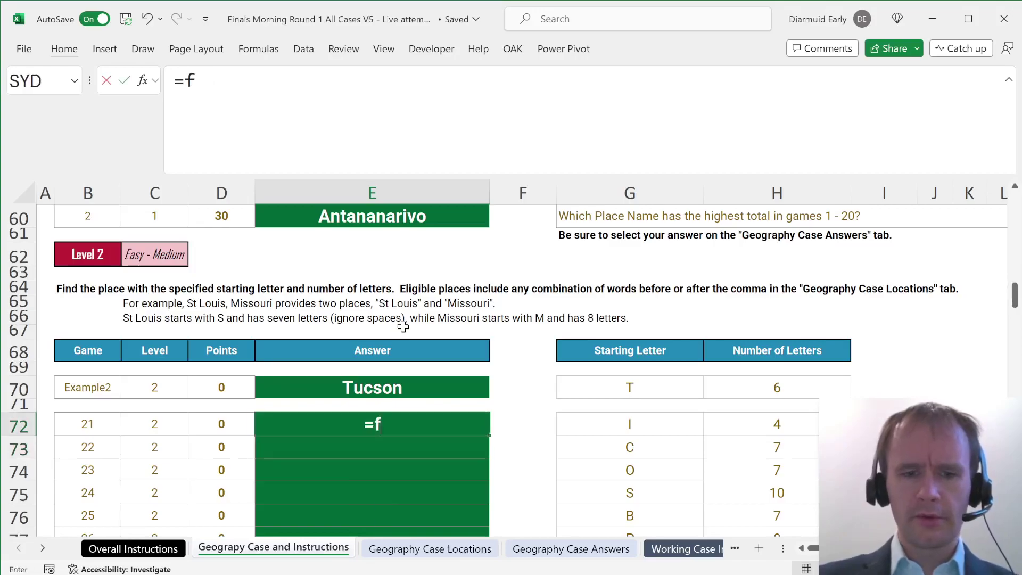
{"action": "key", "text": "Tab"}
{"action": "key", "text": "BackSpace"}
{"action": "key", "text": "BackSpace"}
{"action": "key", "text": "BackSpace"}
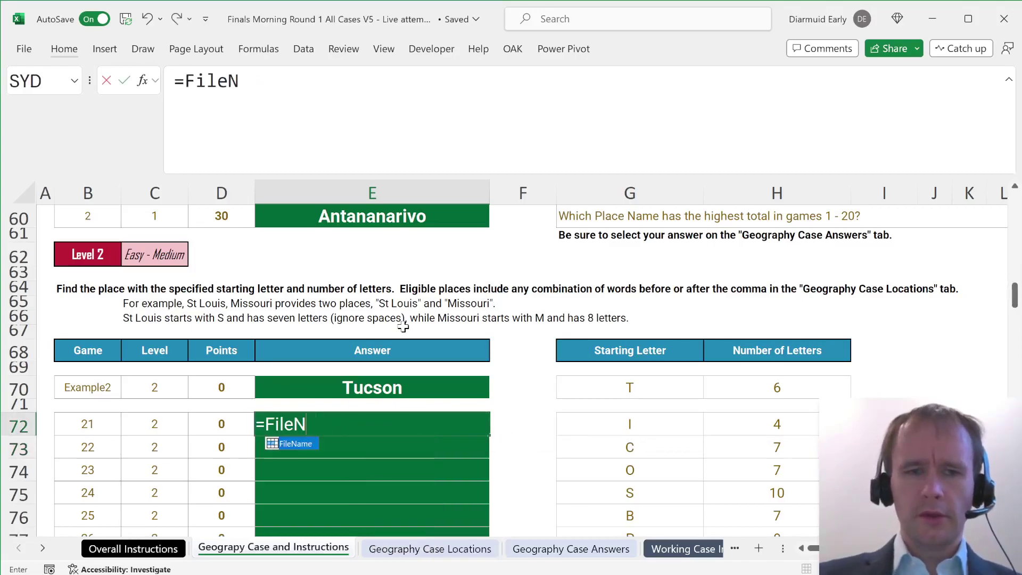
{"action": "key", "text": "Escape"}
- Name the First column's place names, C3:C32 on the Geography Case Locations sheet, as loc
{"action": "key", "text": "ctrl+Page_Down"}
{"action": "key", "text": "Left"}
{"action": "key", "text": "Down"}
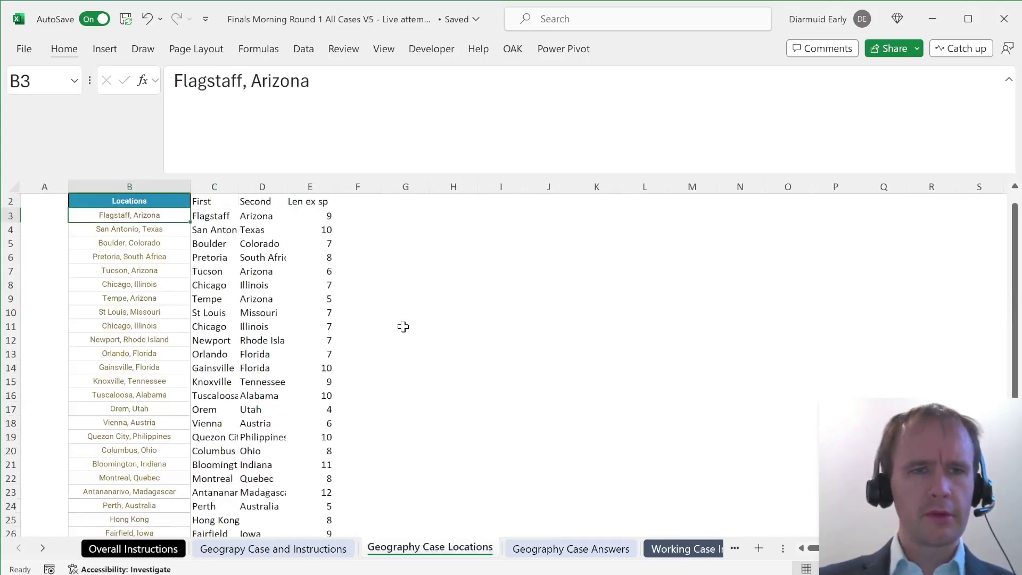
{"action": "key", "text": "ctrl+shift+Down"}
{"action": "key", "text": "Right"}
{"action": "key", "text": "ctrl+shift+Down"}
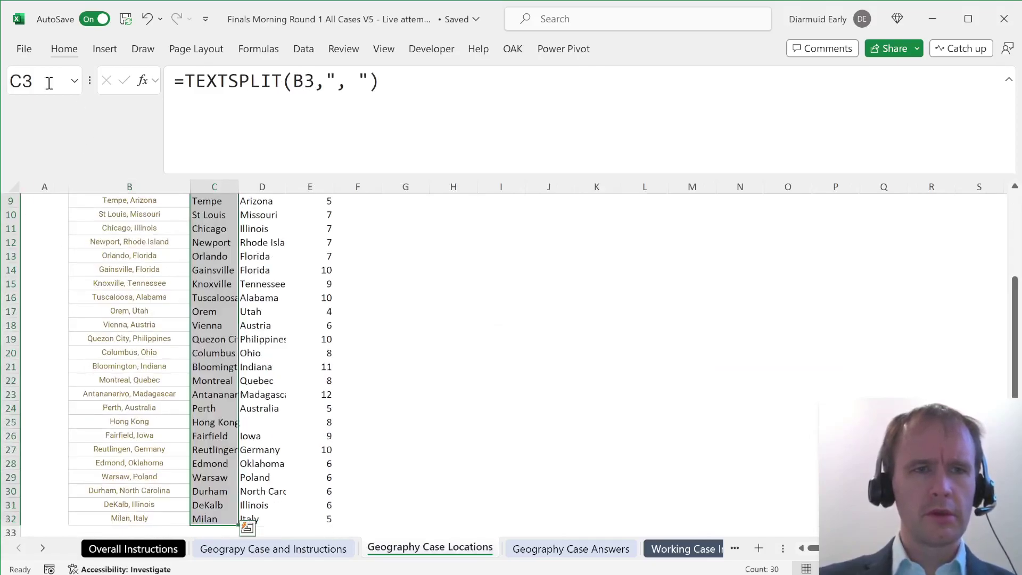
{"action": "left_click", "coordinate": [49, 83]}
{"action": "type", "text": "loc"}
{"action": "key", "text": "Return"}
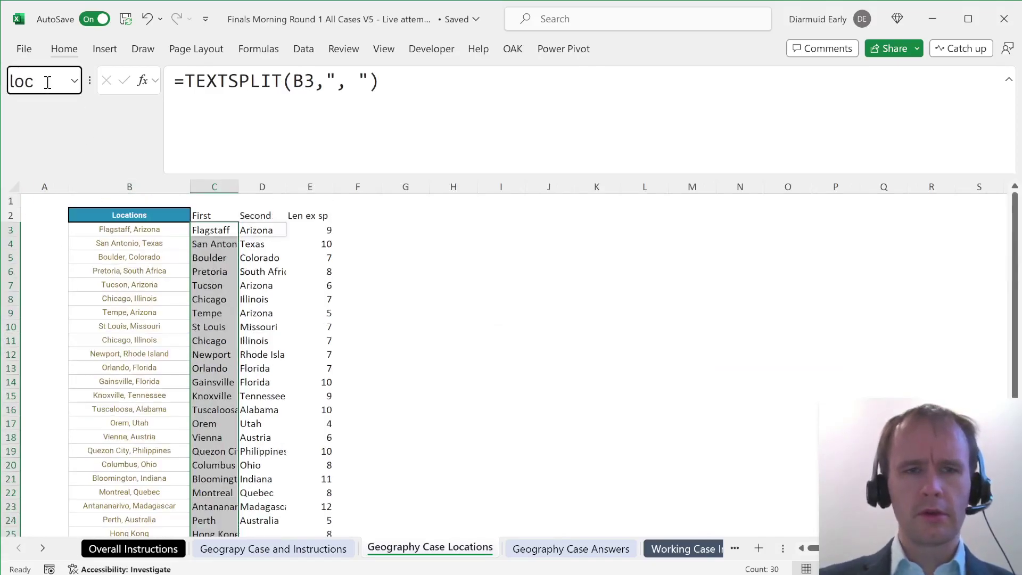
- Name the space-free length values in E3:E32 as loclen
{"action": "key", "text": "Right"}
{"action": "key", "text": "Right"}
{"action": "key", "text": "ctrl+shift+Down"}
{"action": "left_click", "coordinate": [48, 82]}
{"action": "type", "text": "loc"}
{"action": "double_click", "coordinate": [48, 83]}
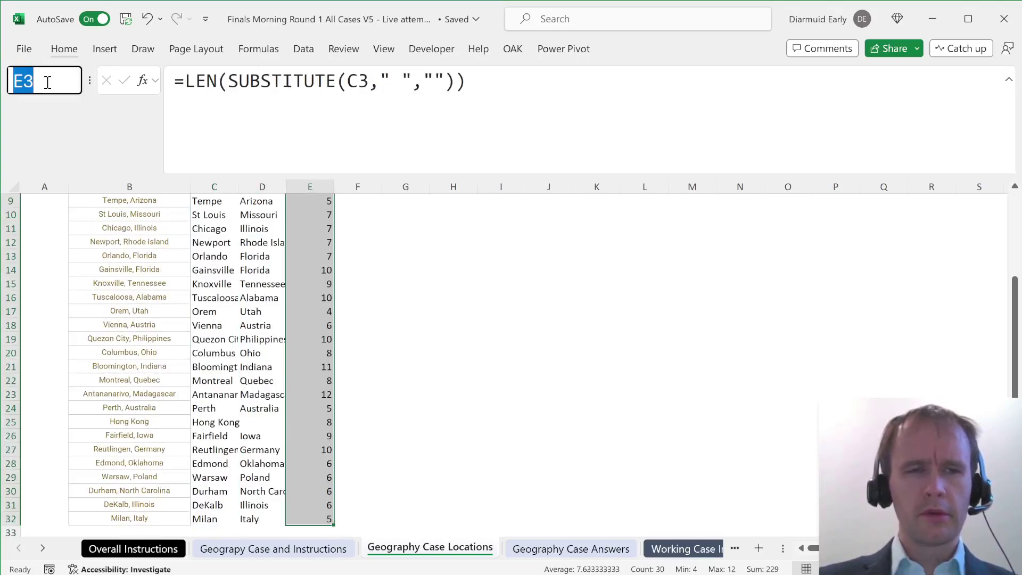
{"action": "type", "text": "locLen"}
{"action": "key", "text": "Return"}
- Start a FILTER formula for game 21's answer in E72 of the case instructions sheet, with loc as the array
{"action": "key", "text": "ctrl+Page_Up"}
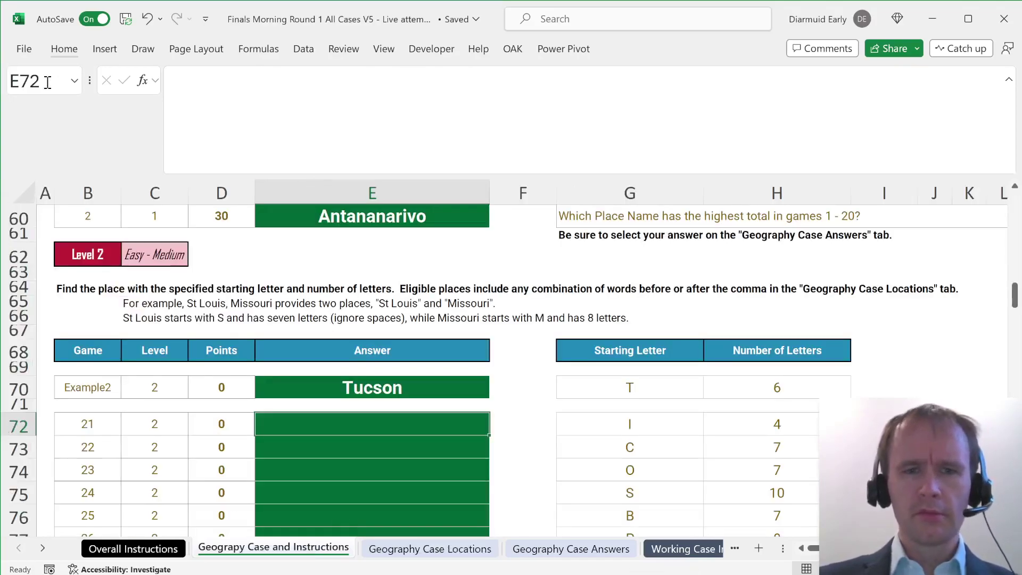
{"action": "type", "text": "=FileNamel"}
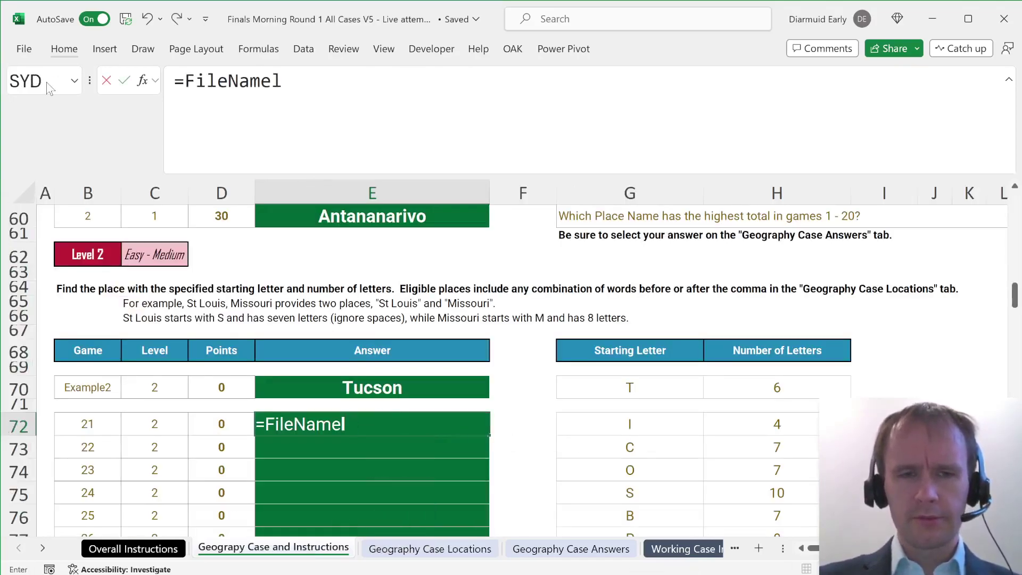
{"action": "key", "text": "BackSpace"}
{"action": "key", "text": "BackSpace"}
{"action": "key", "text": "BackSpace"}
{"action": "key", "text": "BackSpace"}
{"action": "key", "text": "BackSpace"}
{"action": "key", "text": "BackSpace"}
{"action": "type", "text": "t"}
{"action": "key", "text": "Tab"}
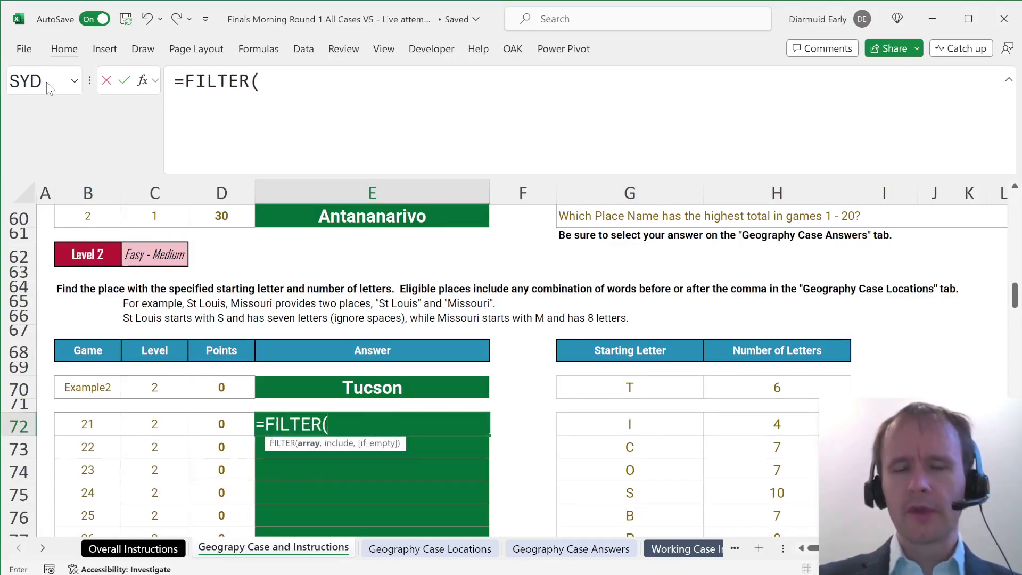
{"action": "type", "text": "loc,"}
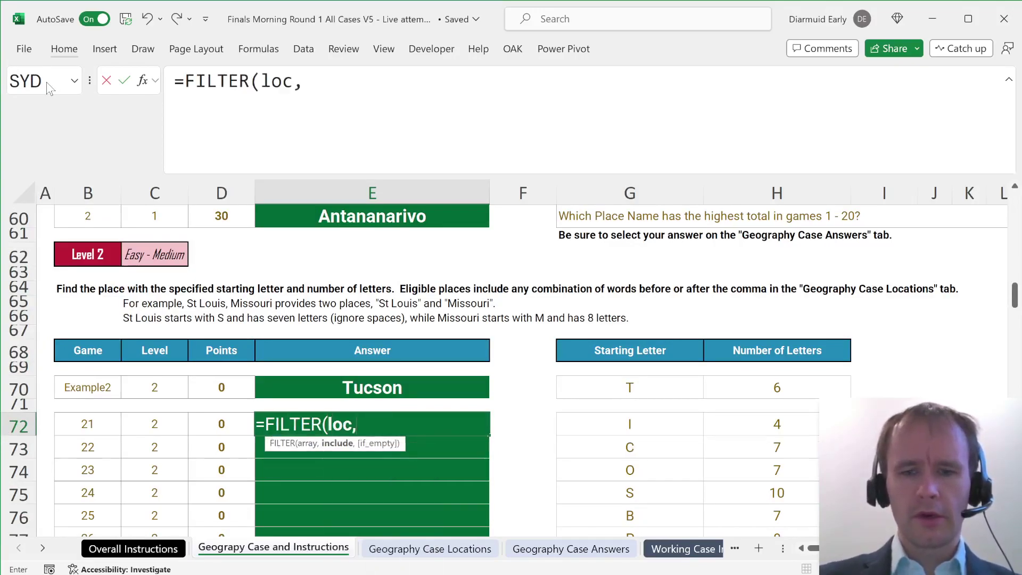
- Complete the E72 formula with the criteria (LEFT(loc)=G72)*(loclen=H72) for starting letter and letter count
{"action": "type", "text": "(lef"}
{"action": "key", "text": "Tab"}
{"action": "type", "text": "loc"}
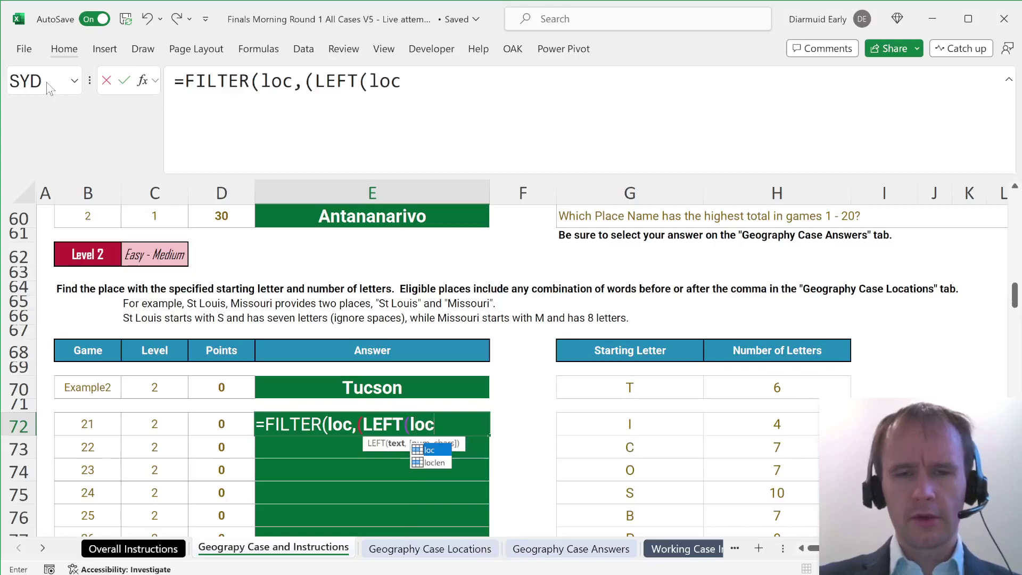
{"action": "type", "text": ")="}
{"action": "key", "text": "Right"}
{"action": "key", "text": "Right"}
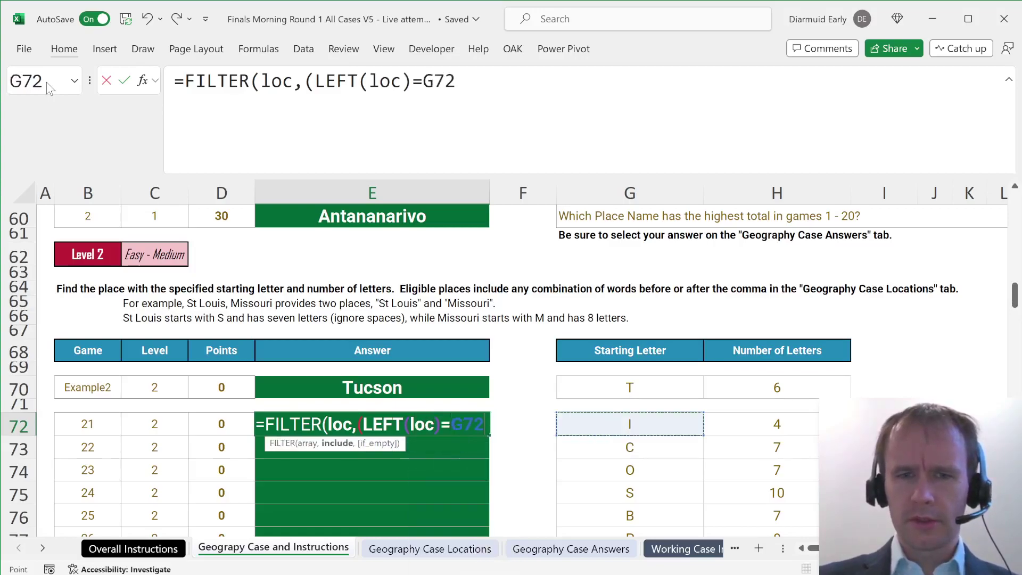
{"action": "type", "text": ")*("}
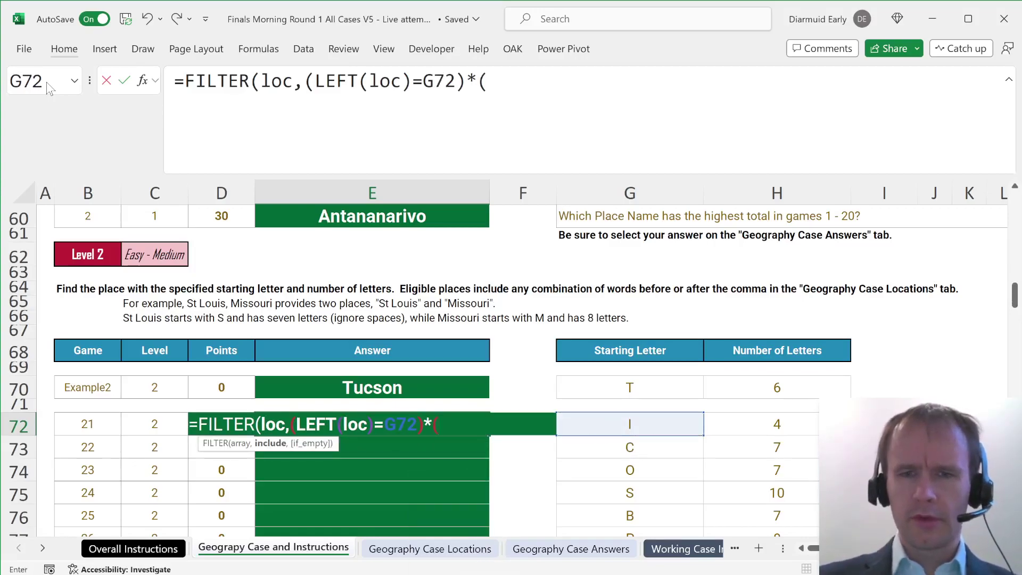
{"action": "type", "text": "loc"}
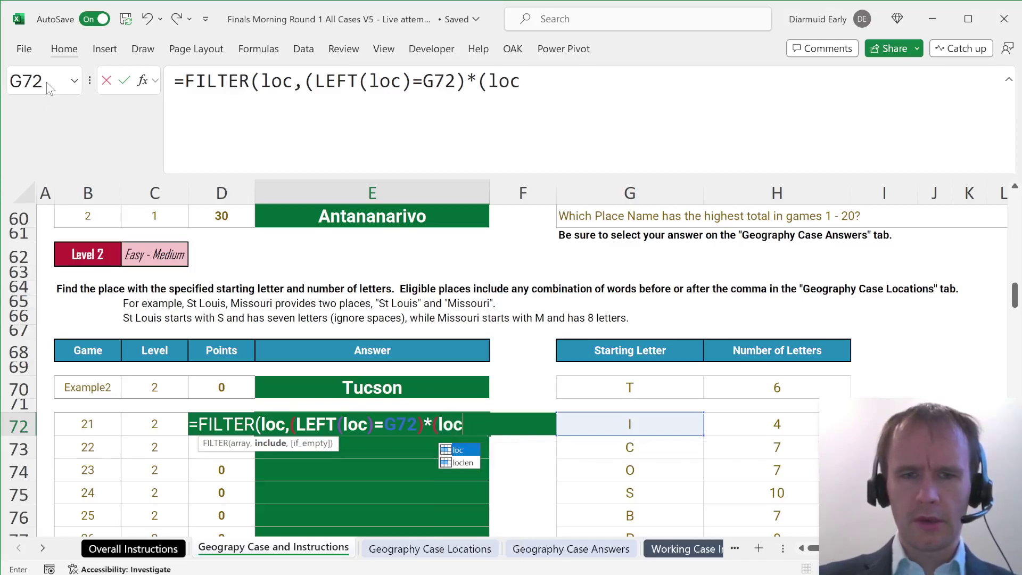
{"action": "type", "text": "len="}
{"action": "key", "text": "Right"}
{"action": "key", "text": "Right"}
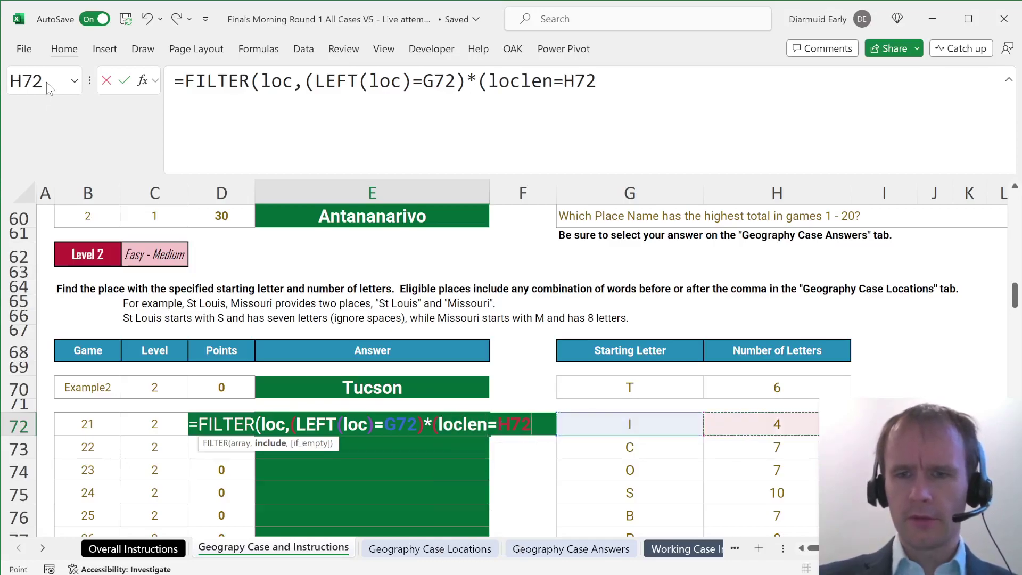
{"action": "type", "text": ")"}
{"action": "key", "text": "Return"}
{"action": "key", "text": "Up"}
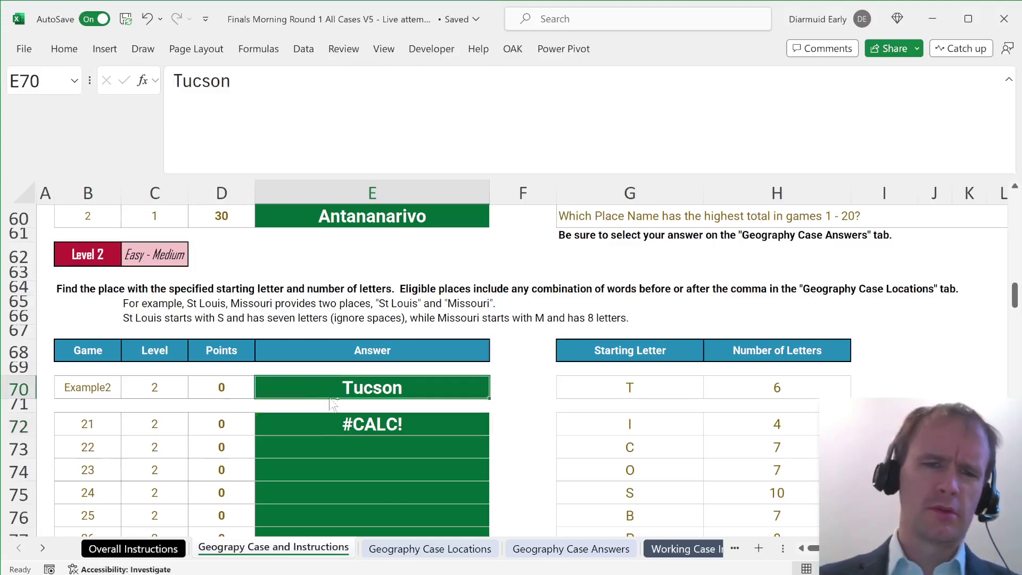
- Search the locations sheet for "tucs" and check the split names and lengths in the Tucson and St Louis rows
{"action": "key", "text": "ctrl+Page_Down"}
{"action": "key", "text": "Left"}
{"action": "key", "text": "ctrl+f"}
{"action": "type", "text": "t"}
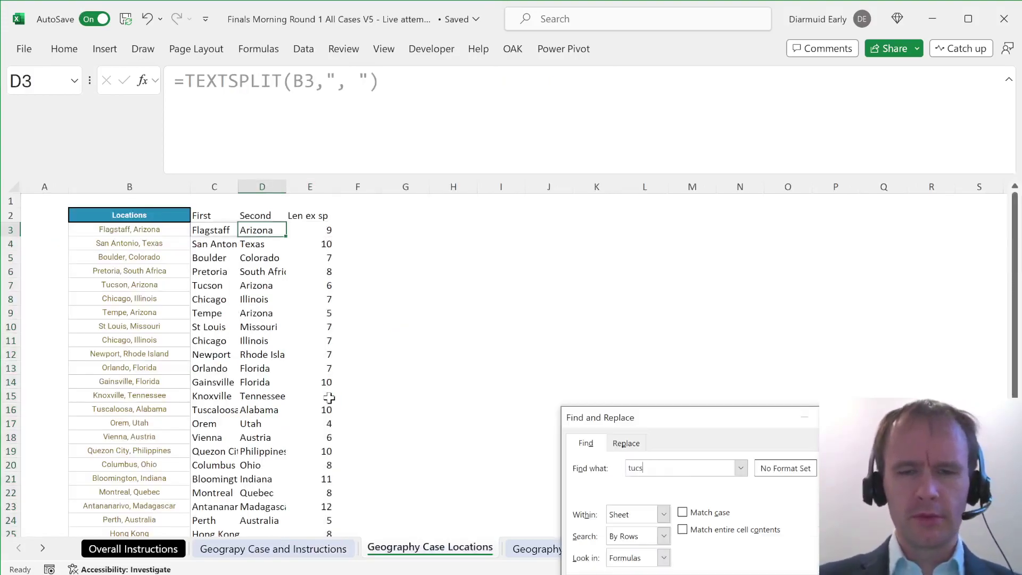
{"action": "key", "text": "Return"}
{"action": "key", "text": "Escape"}
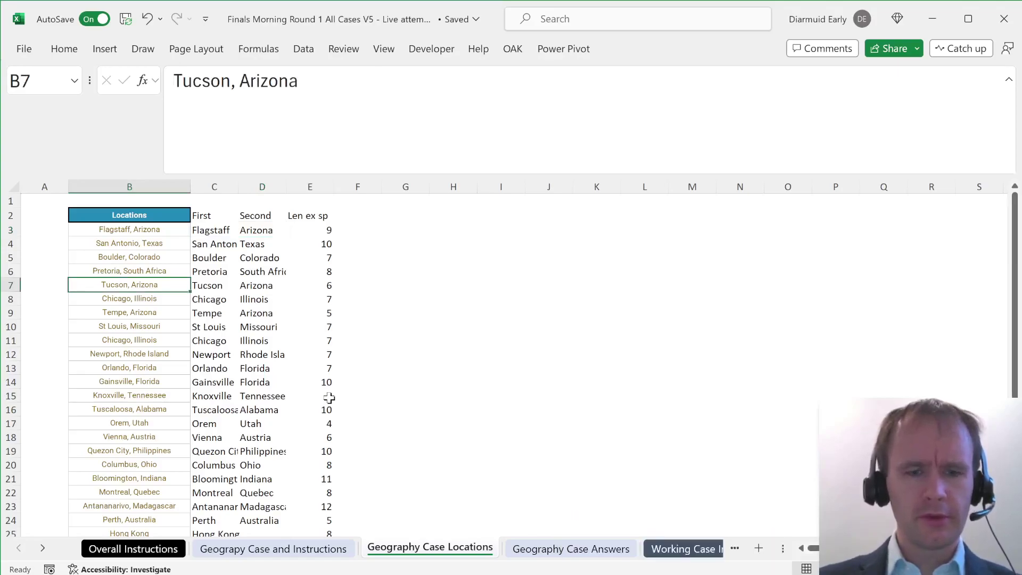
{"action": "key", "text": "Down"}
{"action": "key", "text": "Down"}
{"action": "key", "text": "Down"}
{"action": "key", "text": "Right"}
{"action": "key", "text": "Right"}
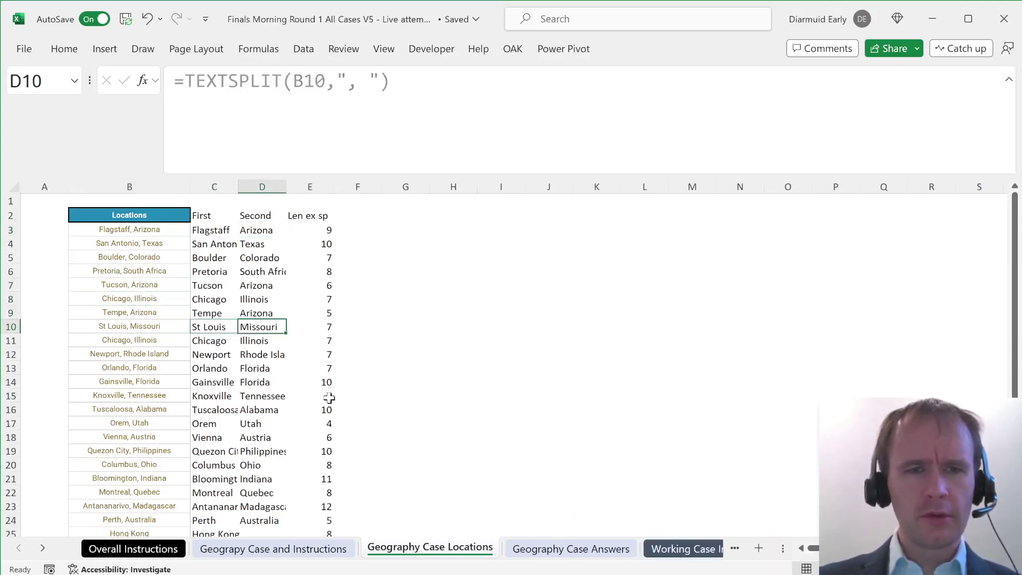
{"action": "key", "text": "Right"}
{"action": "key", "text": "Left"}
{"action": "key", "text": "Left"}
{"action": "key", "text": "ctrl+Page_Up"}
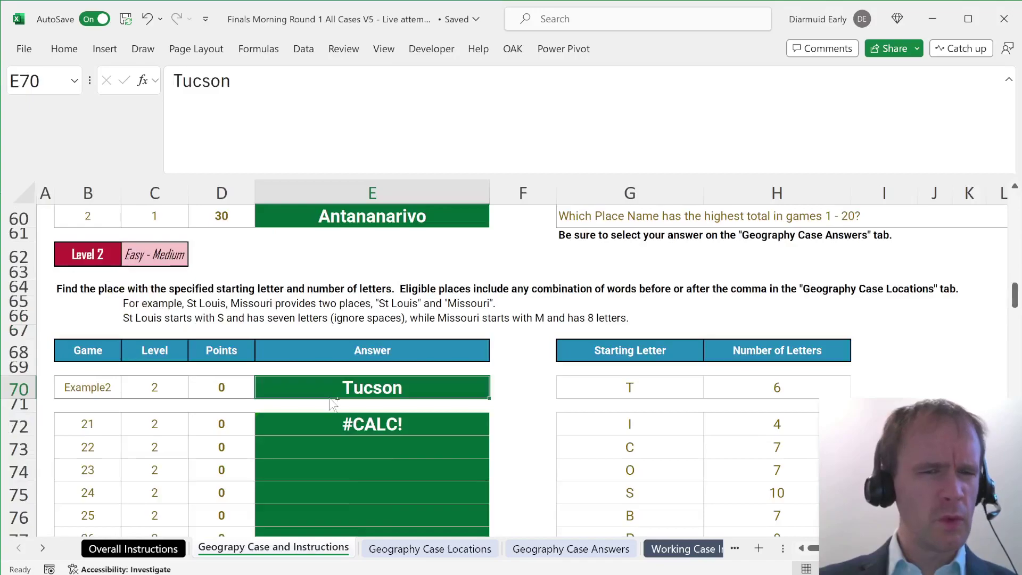
- Check game 21's starting letter, turn on filtering for the location columns, and view the First column's filter choices without applying any
{"action": "key", "text": "Right"}
{"action": "key", "text": "Down"}
{"action": "key", "text": "Down"}
{"action": "key", "text": "Right"}
{"action": "key", "text": "ctrl+Page_Down"}
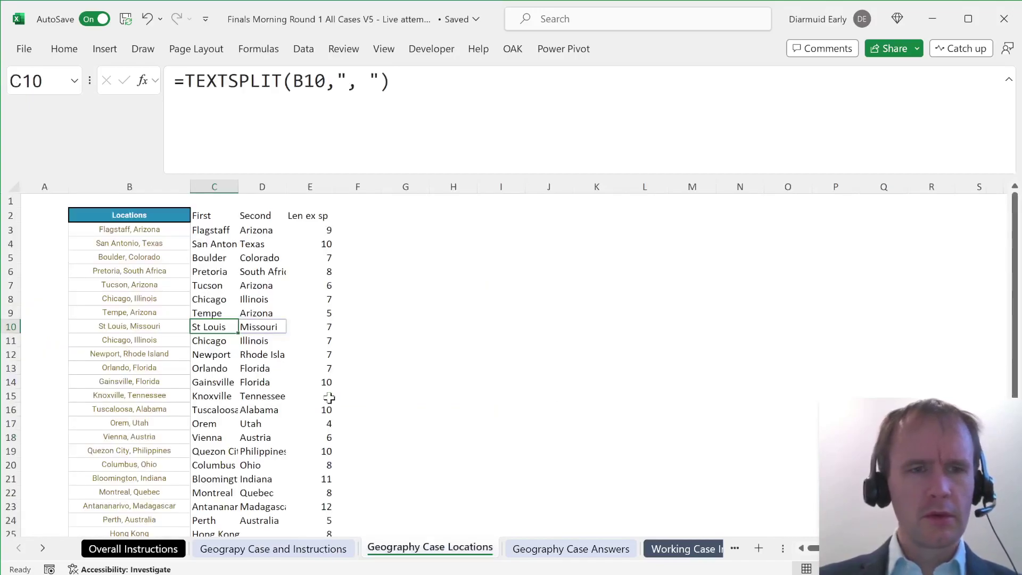
{"action": "key", "text": "ctrl+Up"}
{"action": "key", "text": "ctrl+shift+l"}
{"action": "key", "text": "alt+Down"}
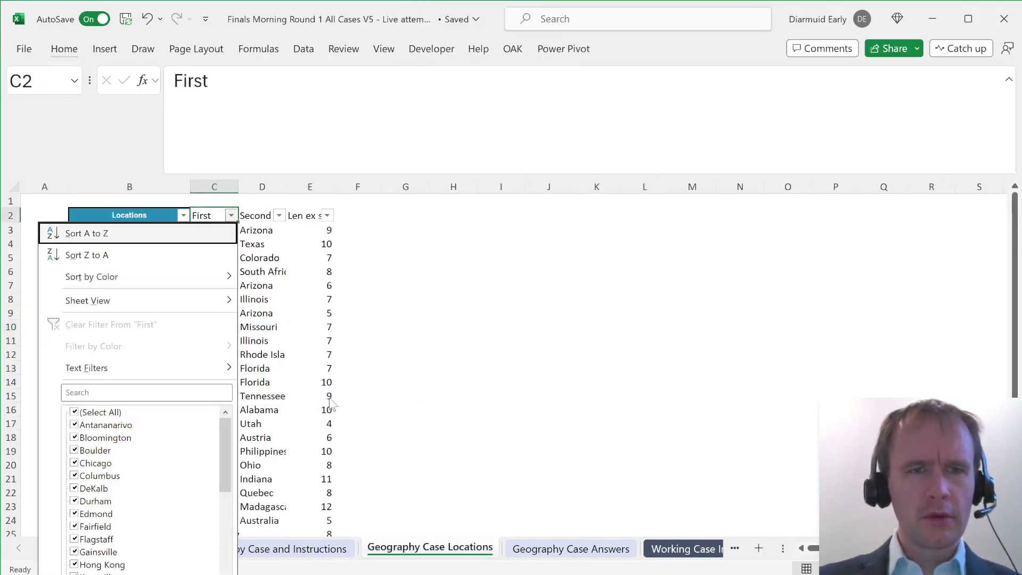
{"action": "key", "text": "Tab"}
{"action": "key", "text": "Tab"}
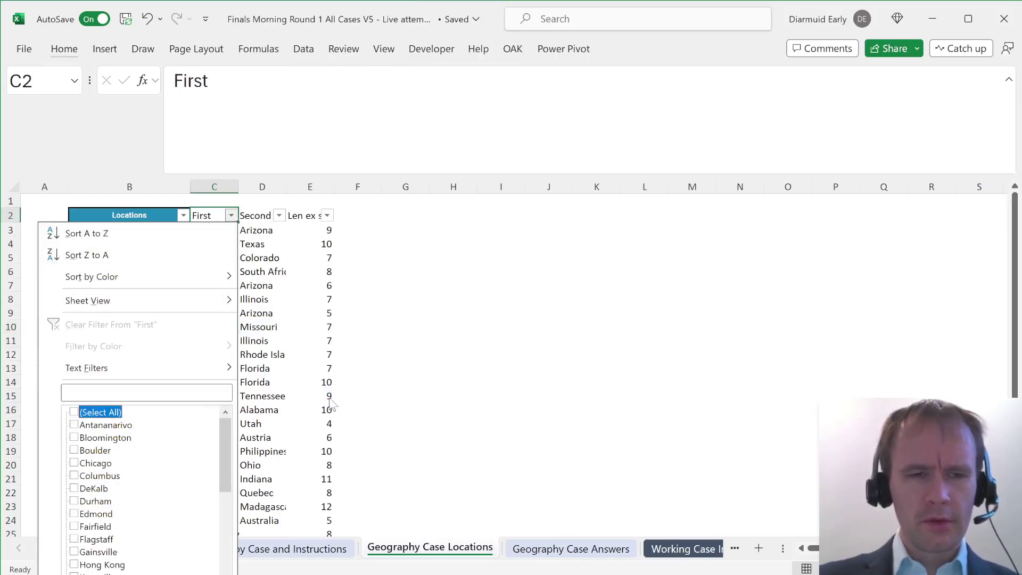
{"action": "key", "text": "Escape"}
{"action": "key", "text": "ctrl+Page_Up"}
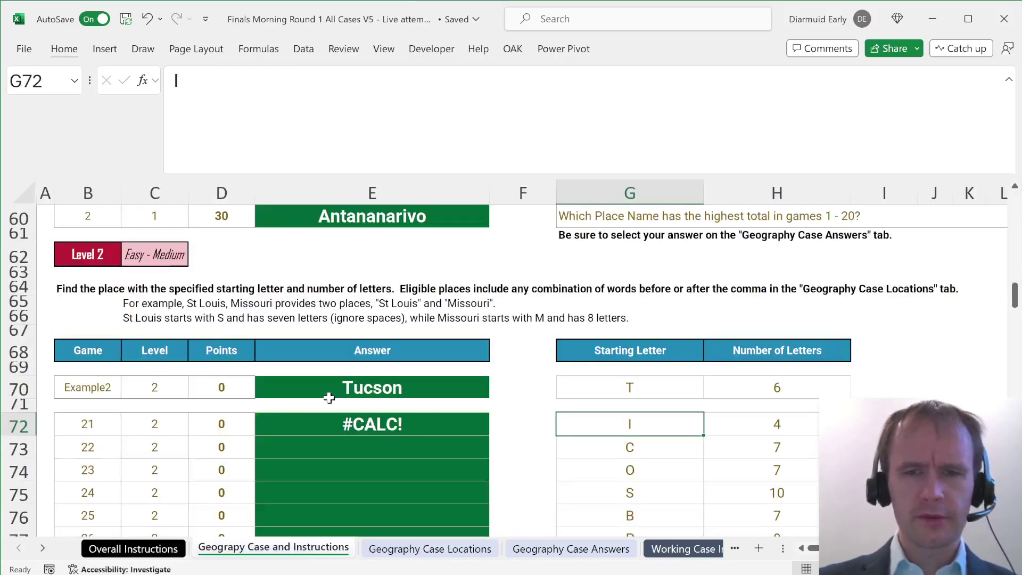
- Test the starting letter in F72 with =UPPER(G72) and clear the cell again
{"action": "key", "text": "XF86MonBrightnessDown"}
{"action": "key", "text": "Left"}
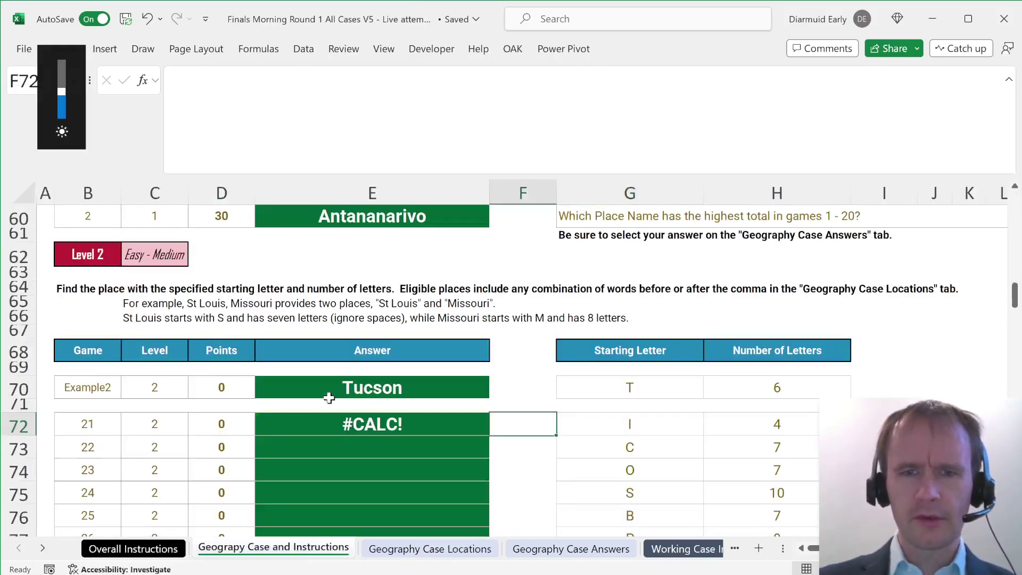
{"action": "type", "text": "=u"}
{"action": "key", "text": "Tab"}
{"action": "key", "text": "Right"}
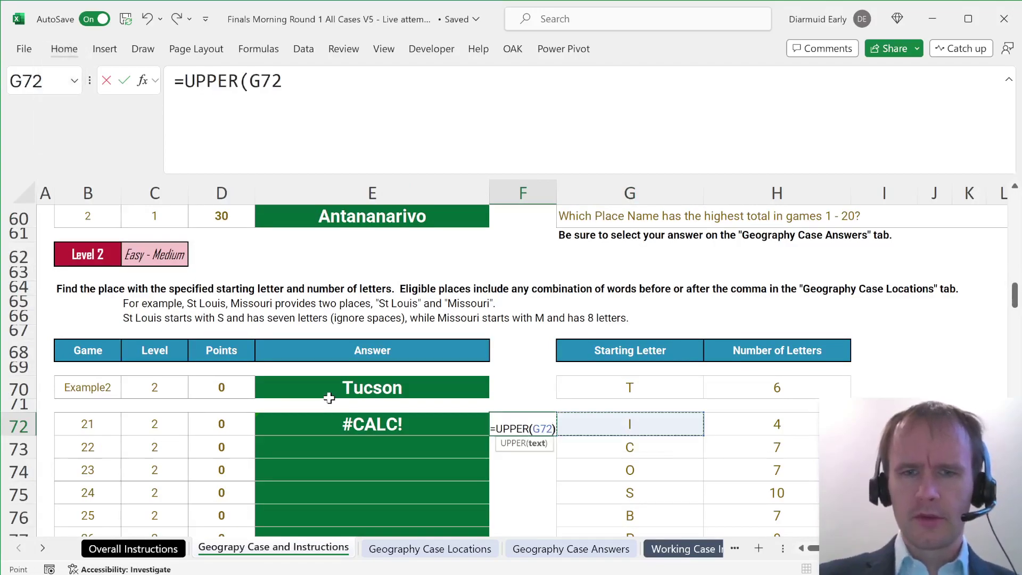
{"action": "key", "text": "Return"}
{"action": "key", "text": "Up"}
{"action": "key", "text": "Delete"}
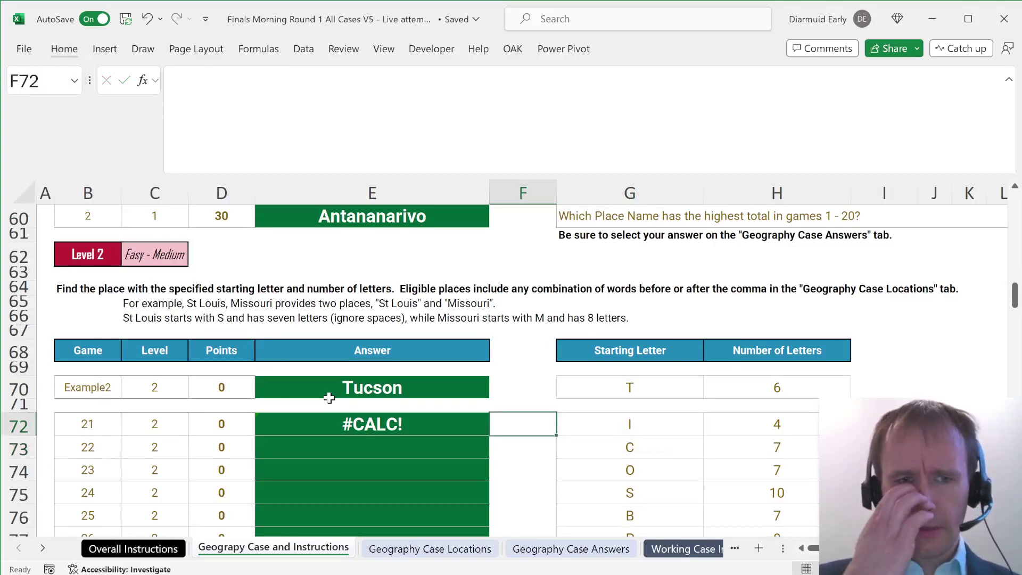
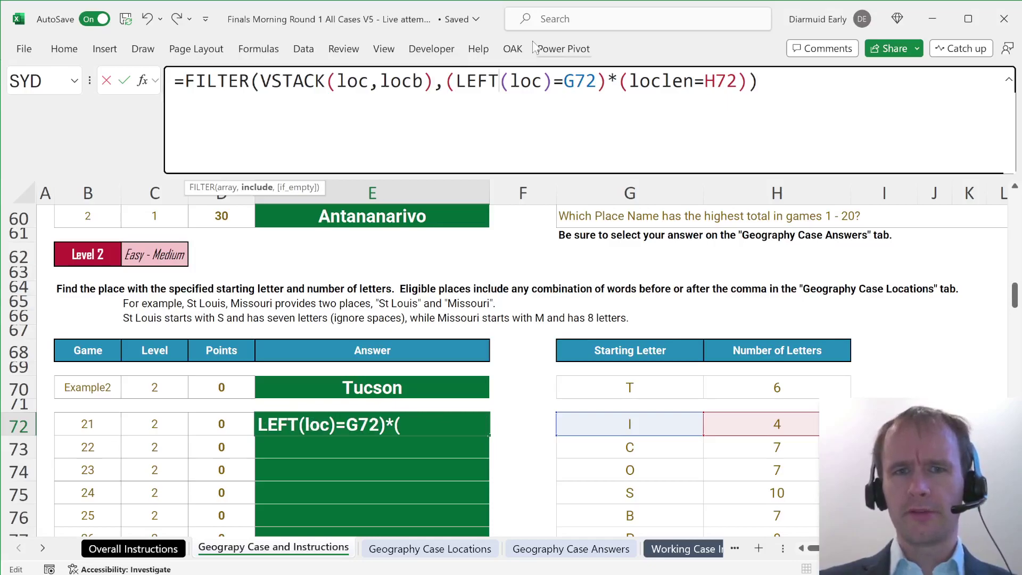
- Replace loc inside the LEFT criterion of E72's FILTER formula with VSTACK(loc,locb)
{"action": "type", "text": "vs"}
{"action": "key", "text": "Tab"}
{"action": "type", "text": ",locb"}
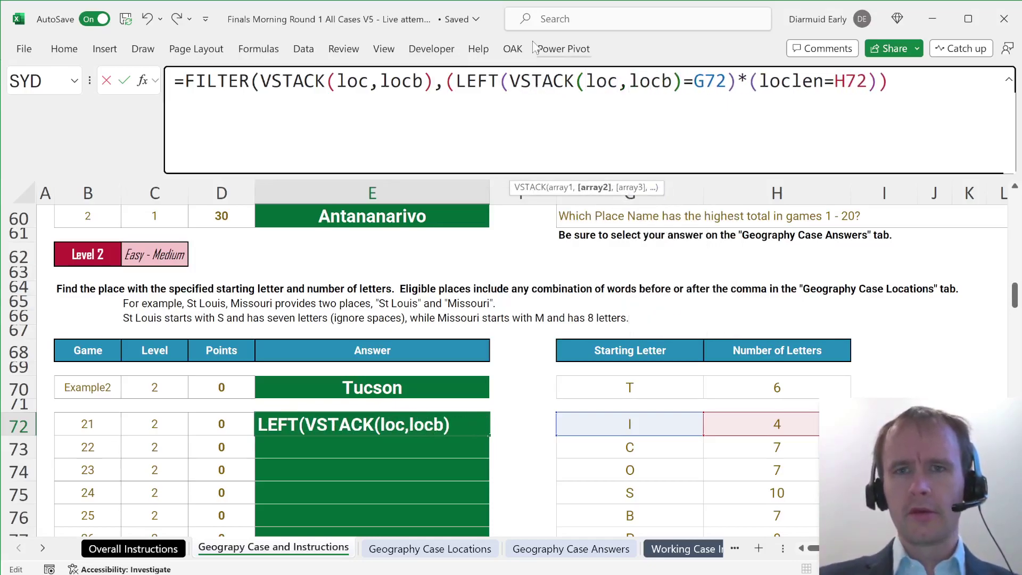
{"action": "type", "text": ")"}
- Change the length criterion in E72's formula to VSTACK(loclen,loclen)=H72 and enter the formula
{"action": "left_click", "coordinate": [768, 81]}
{"action": "type", "text": "vst"}
{"action": "key", "text": "Tab"}
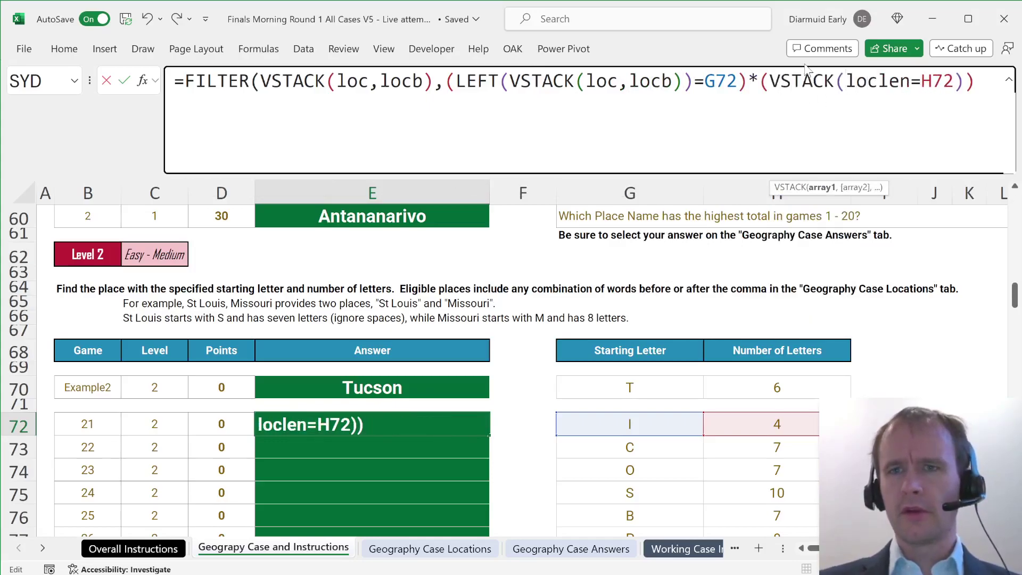
{"action": "key", "text": "Right"}
{"action": "key", "text": "Right"}
{"action": "key", "text": "Right"}
{"action": "key", "text": "Right"}
{"action": "key", "text": "Right"}
{"action": "key", "text": "Right"}
{"action": "type", "text": ",loclen"}
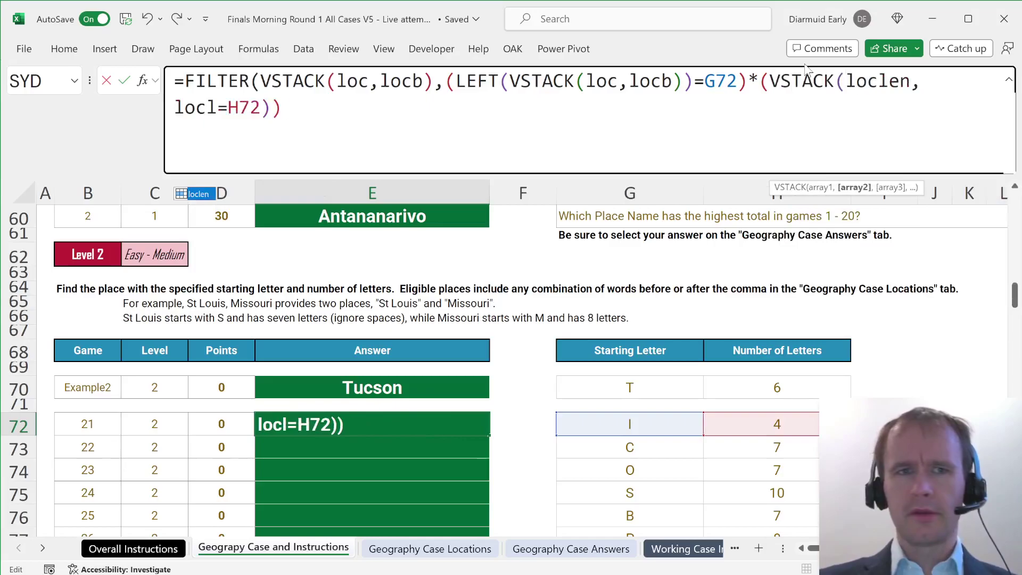
{"action": "type", "text": ")"}
{"action": "key", "text": "Return"}
{"action": "key", "text": "Up"}
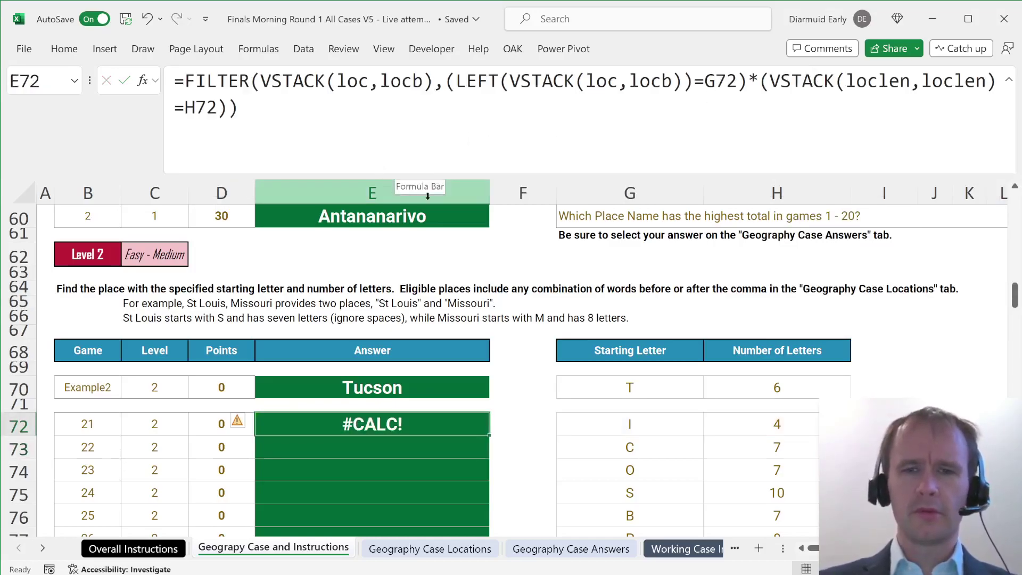
- Count the Second column's letters excluding spaces in F3:F32 of the locations sheet with =LEN(SUBSTITUTE(D3," ","")), filled down
{"action": "key", "text": "ctrl+Page_Down"}
{"action": "key", "text": "Right"}
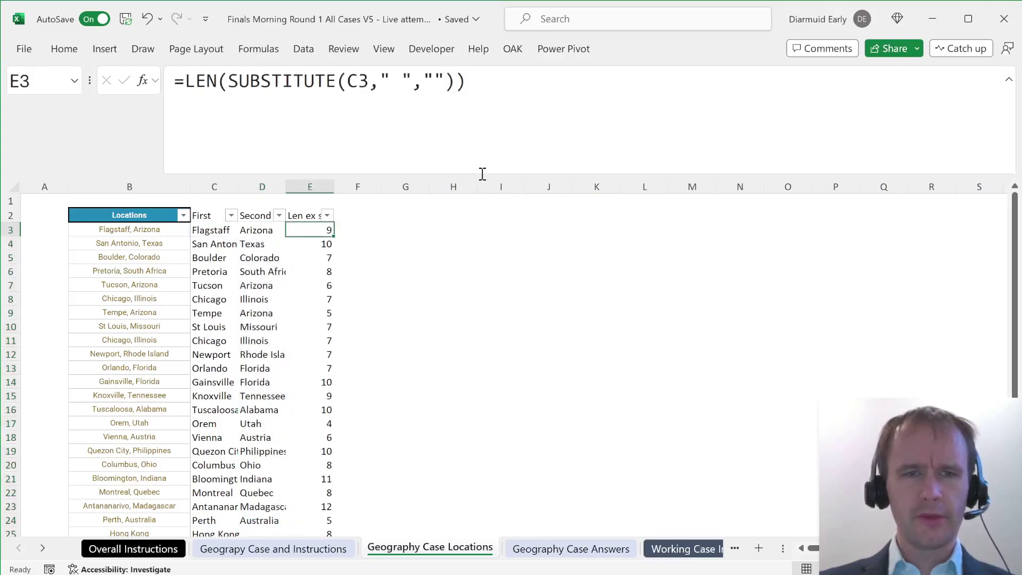
{"action": "key", "text": "ctrl+Page_Up"}
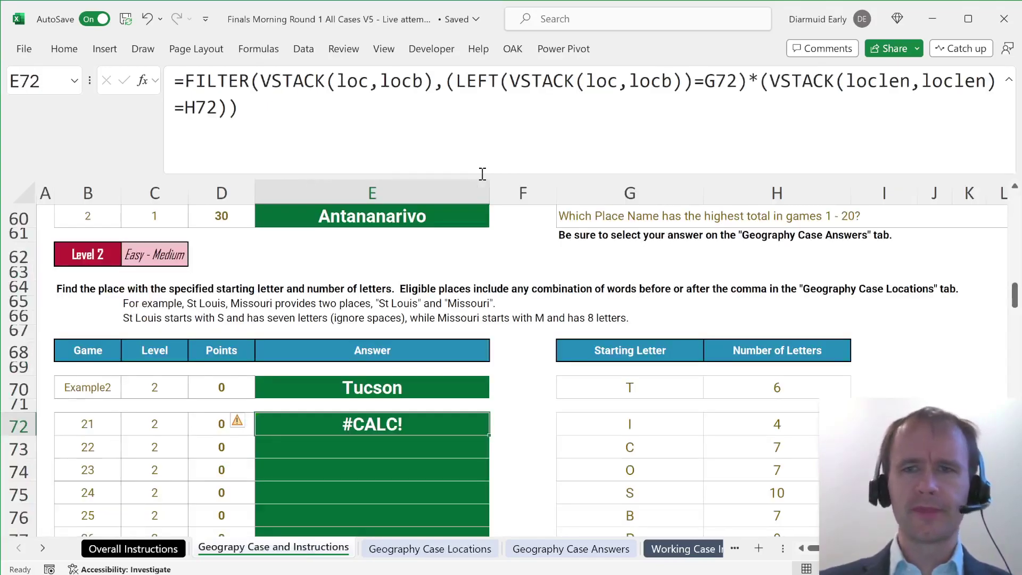
{"action": "key", "text": "ctrl+Page_Down"}
{"action": "key", "text": "Right"}
{"action": "key", "text": "Up"}
{"action": "key", "text": "Down"}
{"action": "key", "text": "Left"}
{"action": "key", "text": "ctrl+Down"}
{"action": "key", "text": "Right"}
{"action": "key", "text": "ctrl+shift+Up"}
{"action": "key", "text": "ctrl+d"}
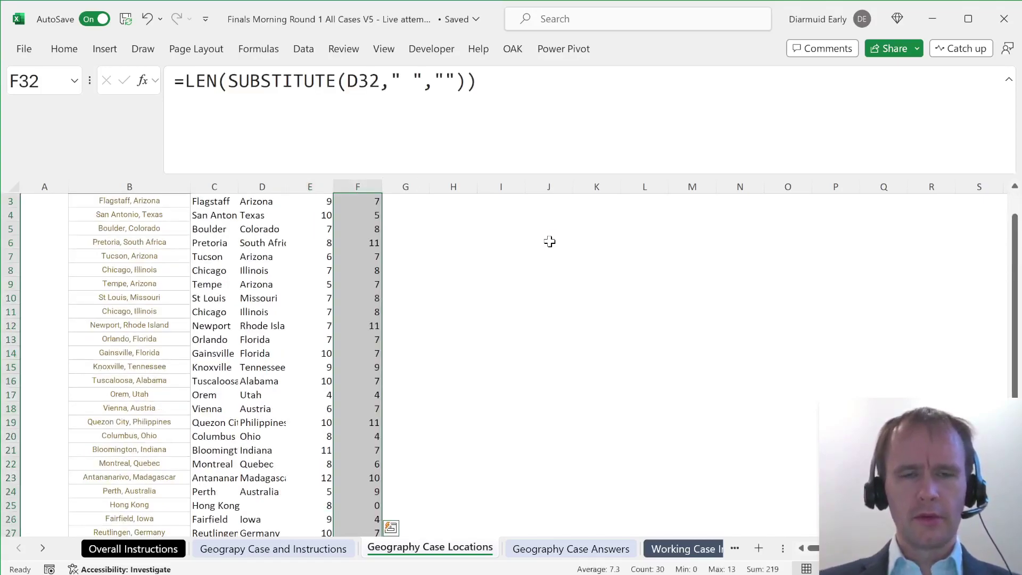
- Enter the header Len ex sp in F2 above the second-part letter counts
{"action": "key", "text": "ctrl+Up"}
{"action": "key", "text": "ctrl+Up"}
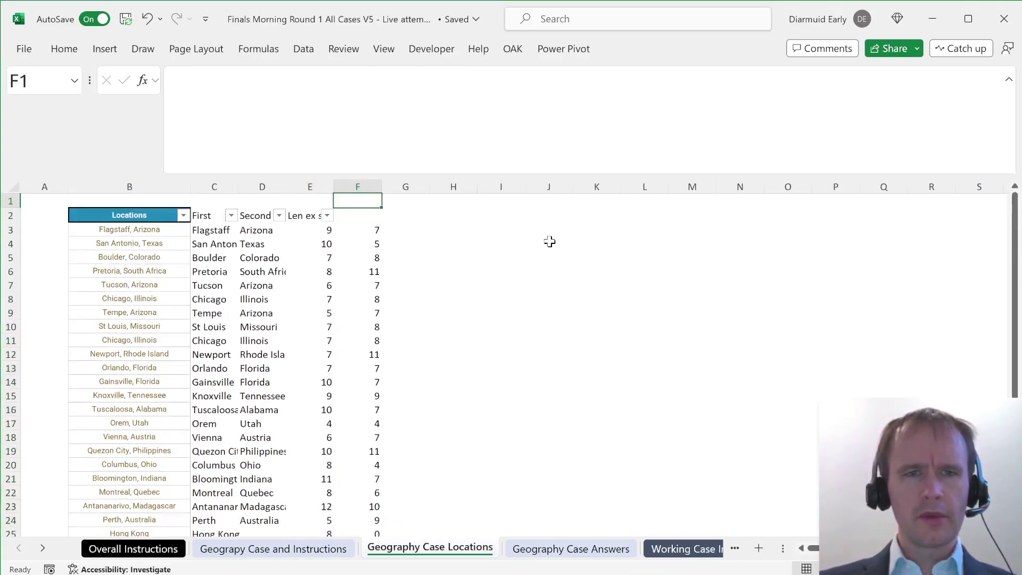
{"action": "key", "text": "Down"}
{"action": "type", "text": "Len ex sp"}
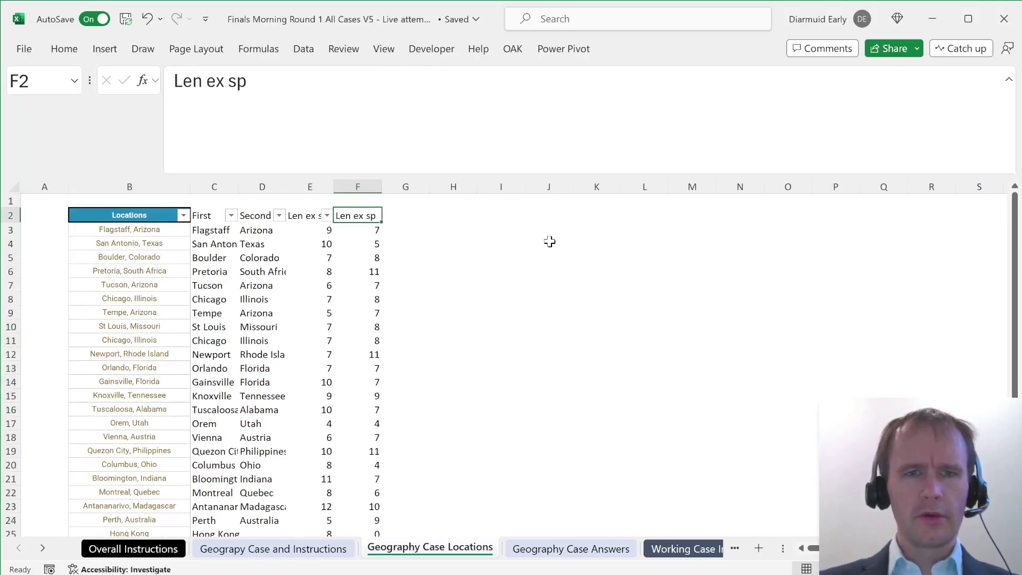
{"action": "key", "text": "Return"}
- Name the letter-count range F3:F32 loclenb
{"action": "key", "text": "ctrl+shift+Down"}
{"action": "left_click", "coordinate": [49, 80]}
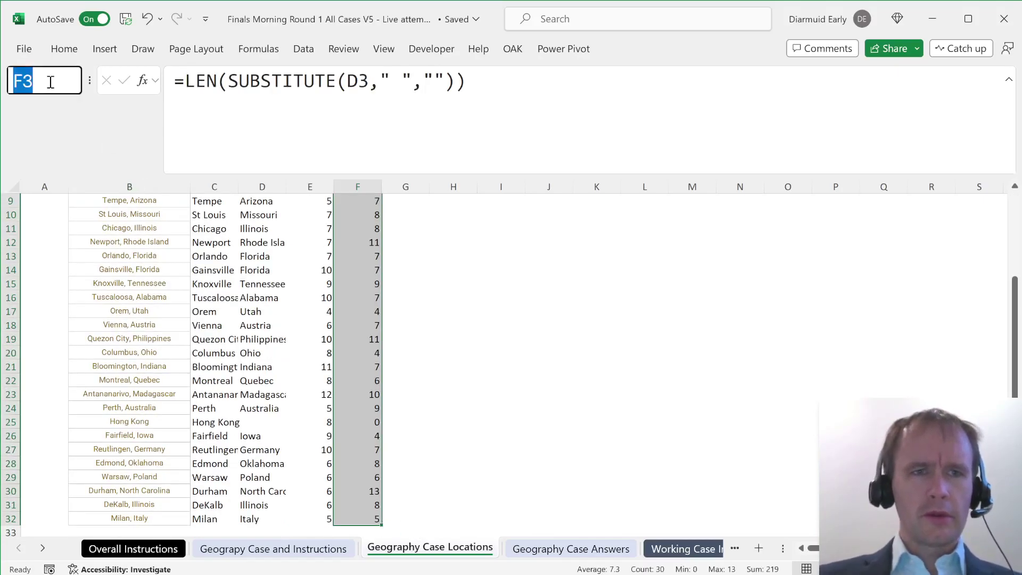
{"action": "type", "text": "loclenb"}
{"action": "key", "text": "Return"}
- On the case instructions sheet, change the length criterion in E72's FILTER formula to VSTACK(loclen,loclenb)=H72
{"action": "key", "text": "ctrl+Page_Up"}
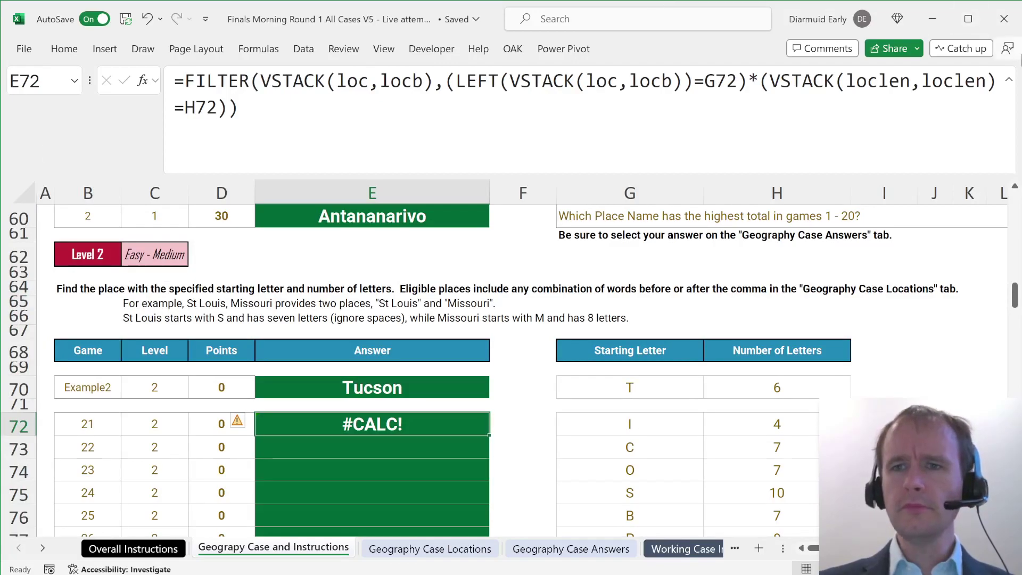
{"action": "left_click", "coordinate": [988, 83]}
{"action": "type", "text": "b"}
{"action": "key", "text": "Return"}
- Fill E72's FILTER formula down through E91 for games 21 to 40
{"action": "key", "text": "Up"}
{"action": "key", "text": "Left"}
{"action": "key", "text": "Down"}
{"action": "key", "text": "ctrl+Down"}
{"action": "key", "text": "Right"}
{"action": "key", "text": "ctrl+shift+Up"}
{"action": "key", "text": "ctrl+d"}
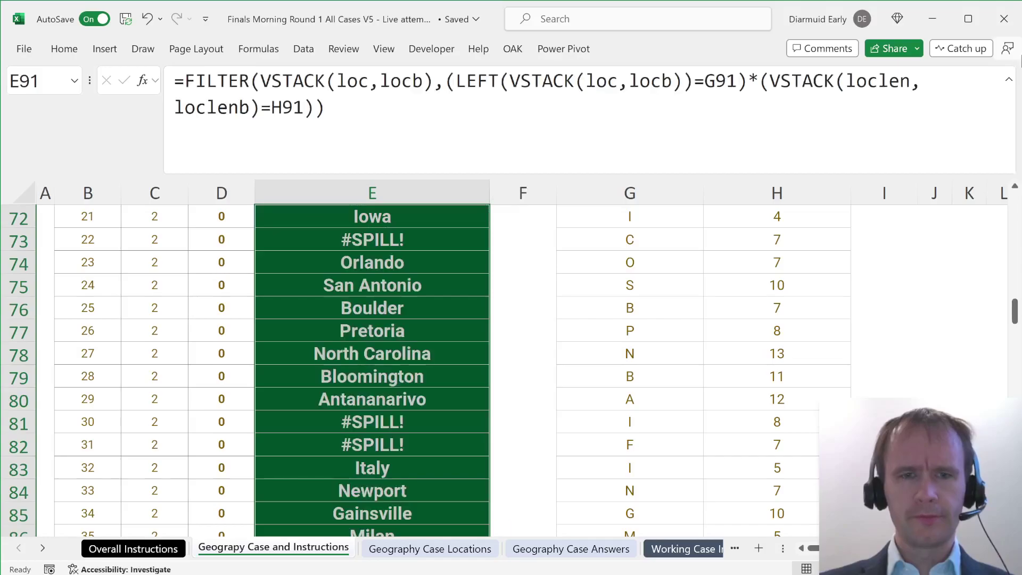
{"action": "key", "text": "Up"}
{"action": "key", "text": "Down"}
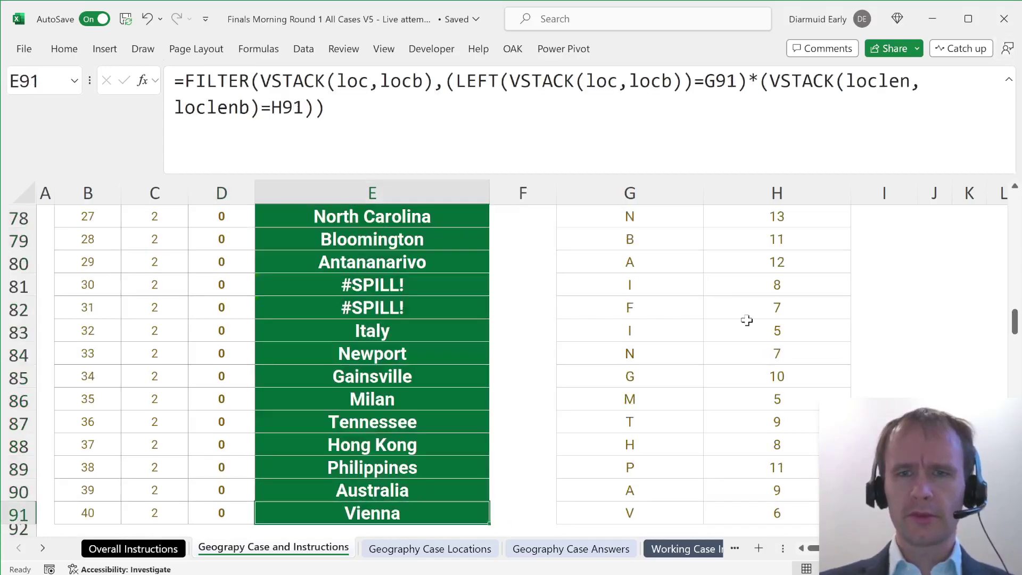
- Copy E73's FILTER formula unchanged into F73 to inspect all the matches it spills
{"action": "scroll", "coordinate": [582, 330], "scroll_direction": "up", "scroll_amount": 2}
{"action": "scroll", "coordinate": [582, 330], "scroll_direction": "up", "scroll_amount": 5}
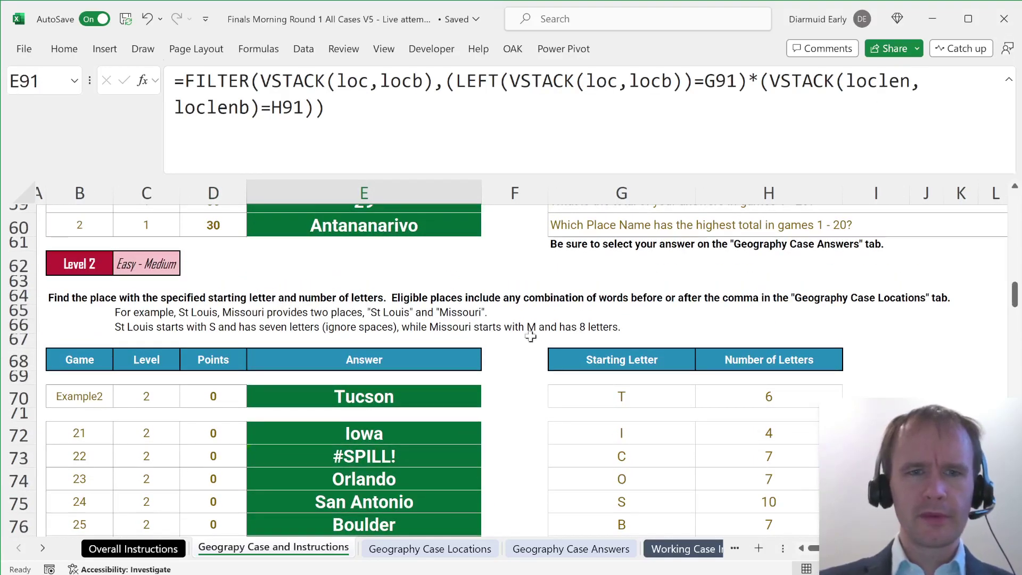
{"action": "scroll", "coordinate": [478, 356], "scroll_direction": "down", "scroll_amount": 4}
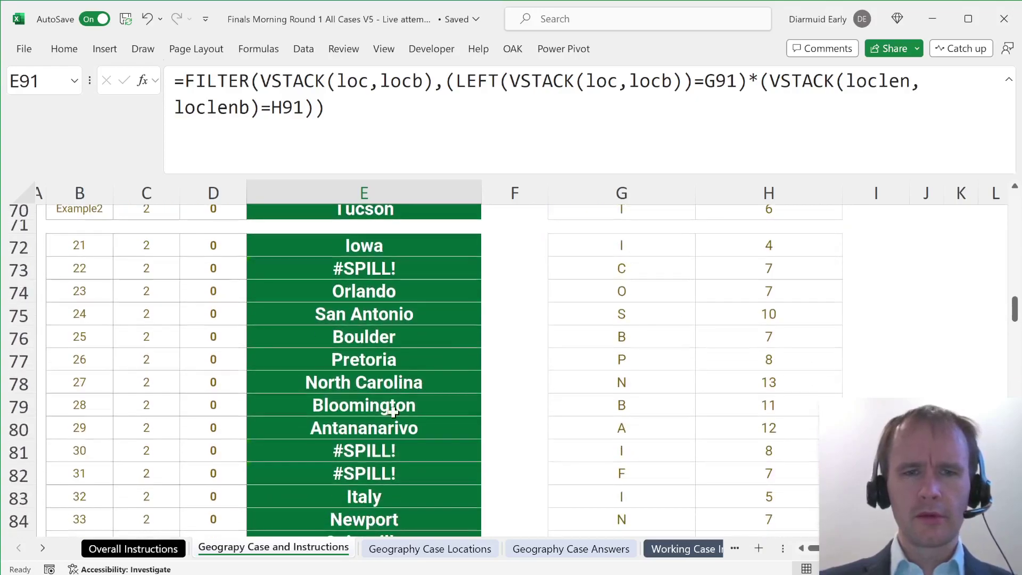
{"action": "left_click", "coordinate": [378, 272]}
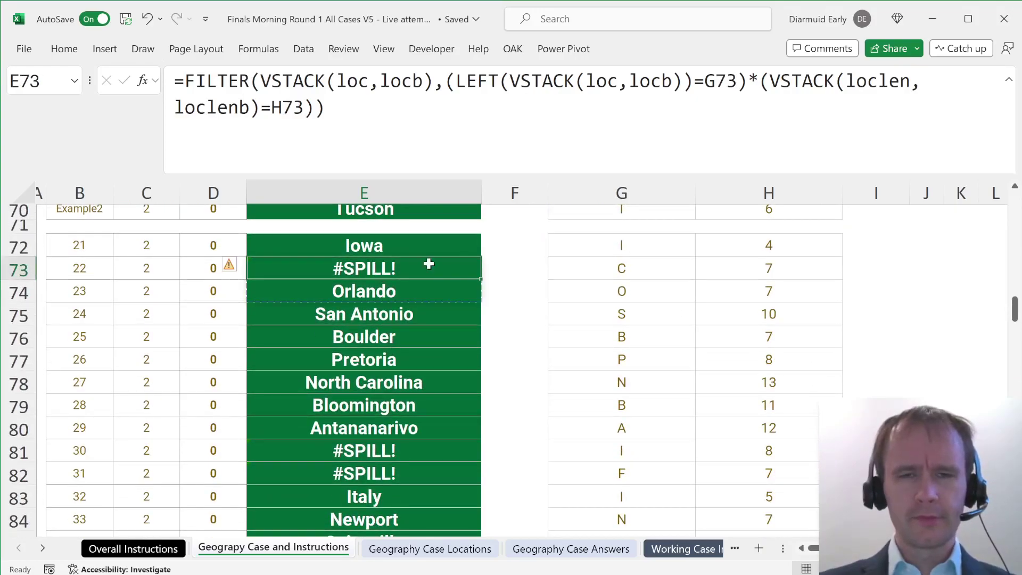
{"action": "left_click", "coordinate": [247, 126]}
{"action": "key", "text": "ctrl+a"}
{"action": "key", "text": "ctrl+c"}
{"action": "key", "text": "Escape"}
{"action": "key", "text": "Right"}
{"action": "key", "text": "ctrl+v"}
{"action": "key", "text": "Return"}
{"action": "key", "text": "Up"}
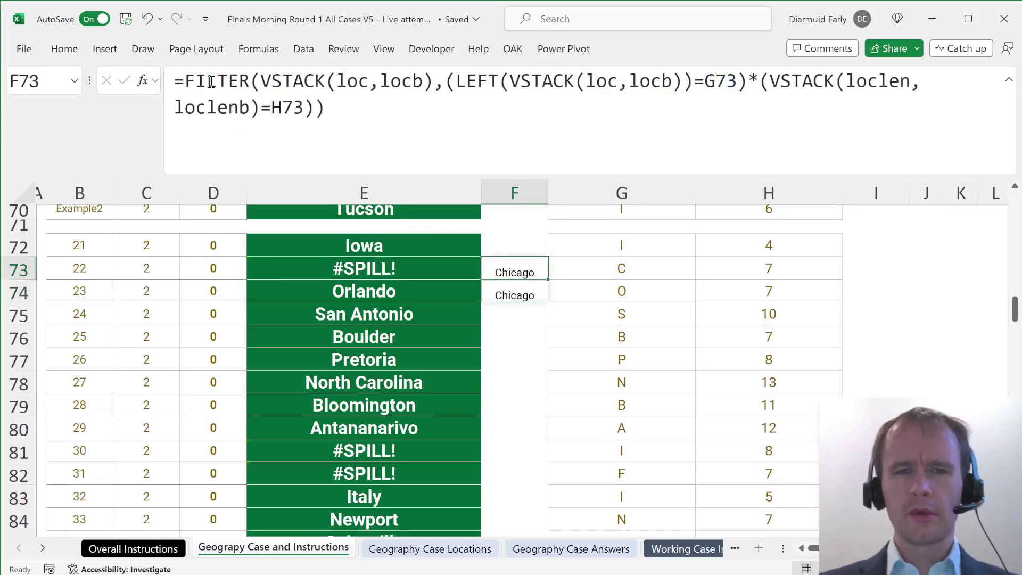
- Wrap the whole FILTER formula in E73 in UNIQUE
{"action": "key", "text": "Left"}
{"action": "left_click", "coordinate": [183, 85]}
{"action": "type", "text": "uniq"}
{"action": "key", "text": "Tab"}
{"action": "key", "text": "End"}
{"action": "key", "text": "Left"}
{"action": "key", "text": "Left"}
{"action": "key", "text": "Left"}
{"action": "key", "text": "Left"}
{"action": "key", "text": "Left"}
{"action": "key", "text": "Left"}
{"action": "type", "text": ")"}
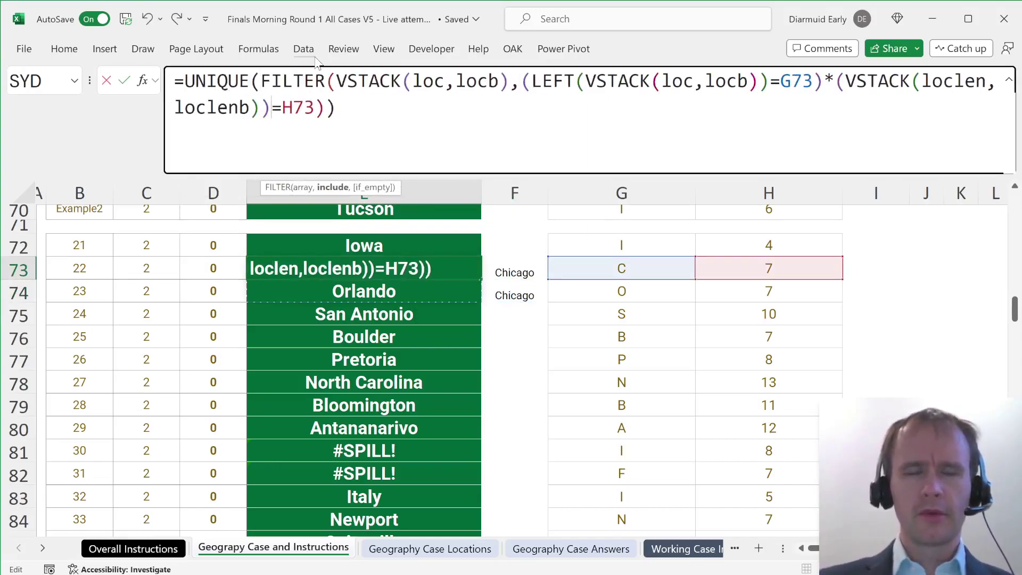
{"action": "key", "text": "BackSpace"}
{"action": "key", "text": "End"}
{"action": "type", "text": ")"}
{"action": "key", "text": "Return"}
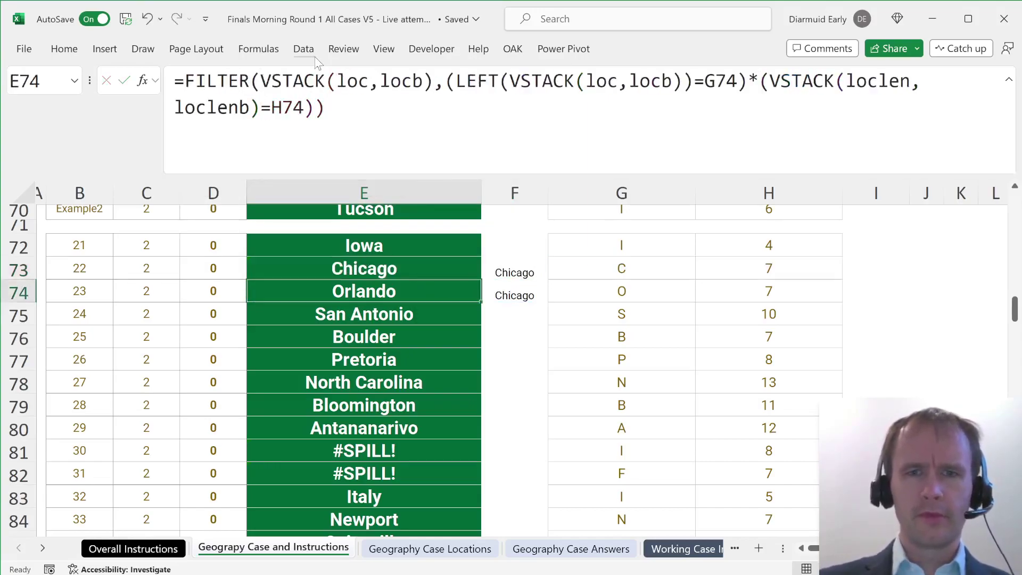
- Copy E73's UNIQUE formula into the answer cells below it, down to E82
{"action": "key", "text": "Up"}
{"action": "key", "text": "ctrl+c"}
{"action": "key", "text": "Down"}
{"action": "key", "text": "ctrl+v"}
{"action": "key", "text": "Down"}
{"action": "key", "text": "ctrl+v"}
{"action": "key", "text": "Down"}
{"action": "key", "text": "ctrl+v"}
{"action": "key", "text": "Down"}
{"action": "key", "text": "ctrl+v"}
{"action": "key", "text": "Down"}
{"action": "key", "text": "Down"}
{"action": "key", "text": "ctrl+v"}
{"action": "key", "text": "Down"}
{"action": "key", "text": "ctrl+v"}
{"action": "key", "text": "Down"}
{"action": "key", "text": "Down"}
{"action": "key", "text": "ctrl+v"}
- Paste the UNIQUE formula into the remaining Level 2 answers in E83:E91
{"action": "key", "text": "Down"}
{"action": "key", "text": "shift+Down"}
{"action": "key", "text": "shift+Down"}
{"action": "key", "text": "shift+Down"}
{"action": "key", "text": "shift+Down"}
{"action": "key", "text": "shift+Down"}
{"action": "key", "text": "shift+Down"}
{"action": "key", "text": "shift+Down"}
{"action": "key", "text": "shift+Down"}
{"action": "key", "text": "ctrl+v"}
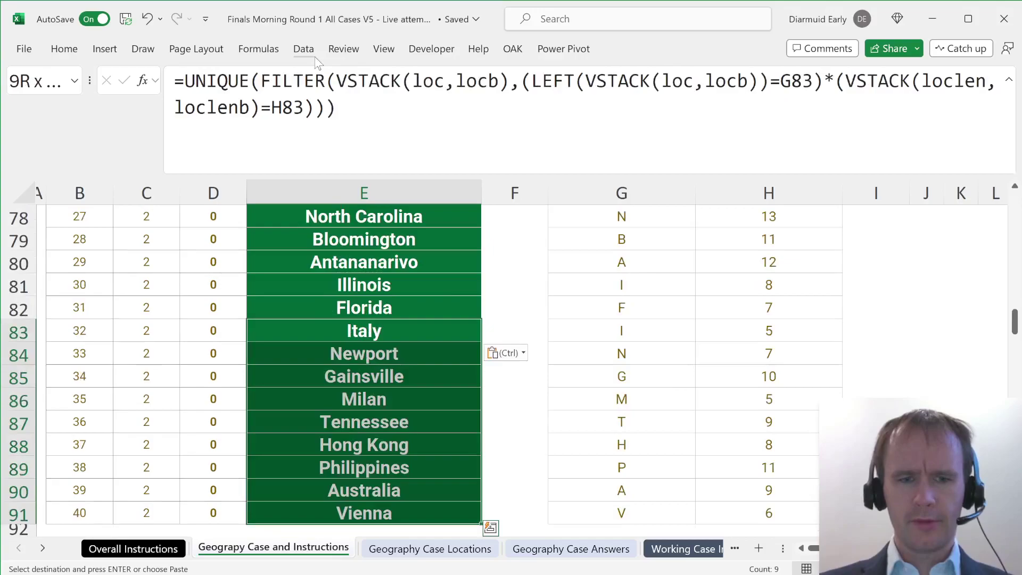
- Copy the UNIQUE formula from E73 into E72 so game 21 uses the same formula
{"action": "key", "text": "Up"}
{"action": "key", "text": "Up"}
{"action": "key", "text": "Up"}
{"action": "key", "text": "Up"}
{"action": "key", "text": "Up"}
{"action": "key", "text": "Up"}
{"action": "key", "text": "Up"}
{"action": "key", "text": "Up"}
{"action": "key", "text": "Up"}
{"action": "key", "text": "Up"}
{"action": "key", "text": "Up"}
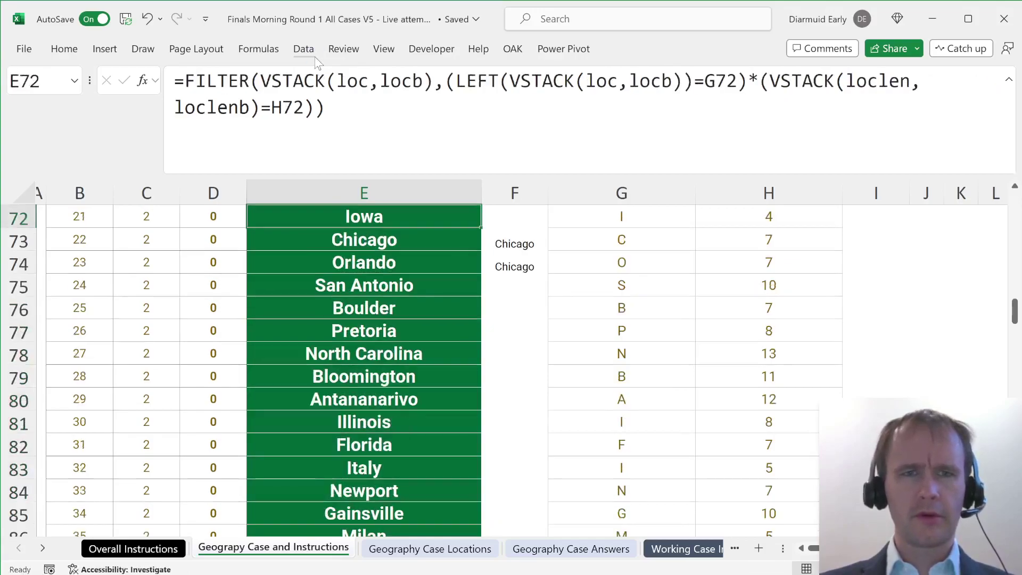
{"action": "key", "text": "Down"}
{"action": "key", "text": "ctrl+c"}
{"action": "key", "text": "Up"}
{"action": "key", "text": "ctrl+v"}
- Clear the test formula from F73:F74
{"action": "key", "text": "Right"}
{"action": "key", "text": "Down"}
{"action": "key", "text": "shift+Down"}
{"action": "key", "text": "Delete"}
- Answer question 3 in E94 by linking it to game 21's answer with =E72
{"action": "key", "text": "Left"}
{"action": "key", "text": "ctrl+Down"}
{"action": "key", "text": "ctrl+Down"}
{"action": "key", "text": "ctrl+Down"}
{"action": "key", "text": "ctrl+Up"}
{"action": "key", "text": "Down"}
{"action": "type", "text": "="}
{"action": "key", "text": "Up"}
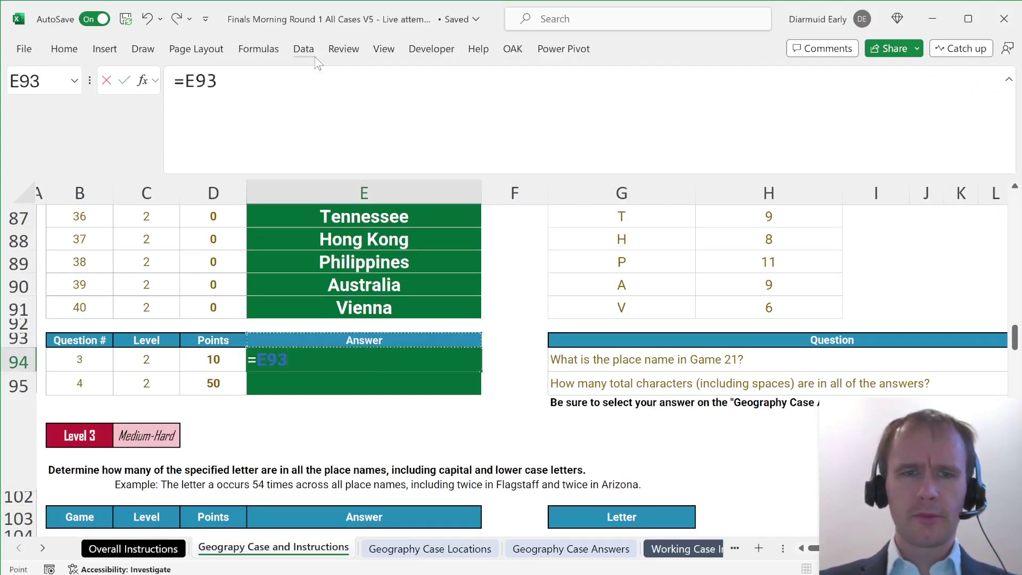
{"action": "key", "text": "ctrl+Up"}
{"action": "key", "text": "ctrl+Up"}
{"action": "key", "text": "Return"}
- Answer question 4 in E95 by totalling the characters of all Level 2 answers with =SUM(LEN(E72:E91))
{"action": "key", "text": "Down"}
{"action": "key", "text": "Up"}
{"action": "key", "text": "Right"}
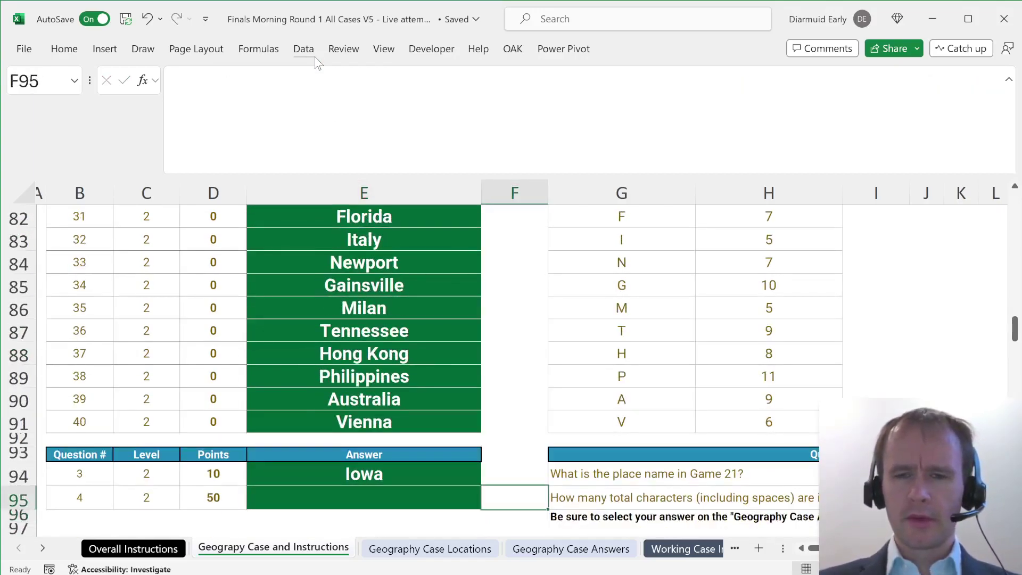
{"action": "key", "text": "Right"}
{"action": "key", "text": "Left"}
{"action": "key", "text": "Left"}
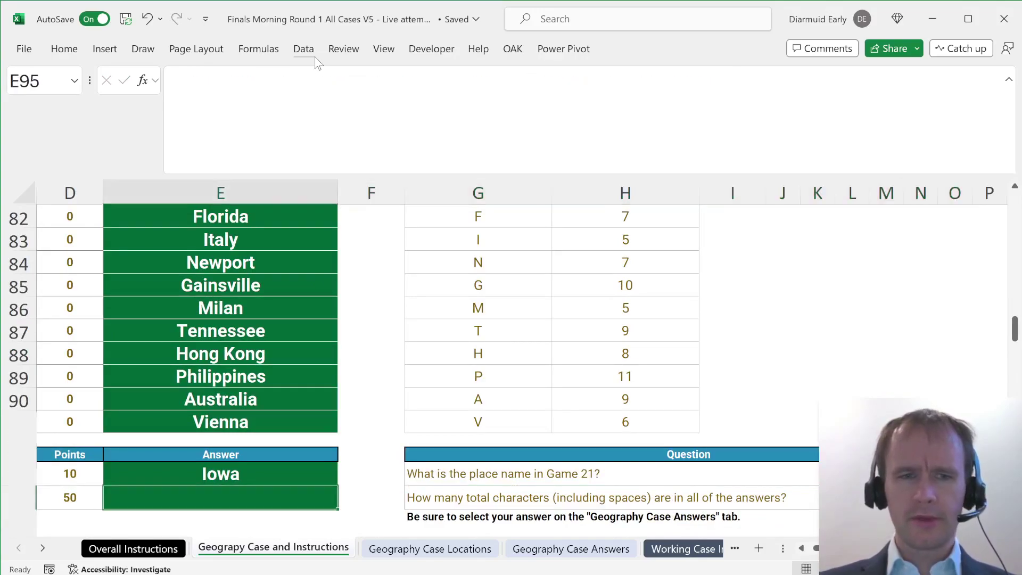
{"action": "type", "text": "=su"}
{"action": "key", "text": "Tab"}
{"action": "type", "text": "le"}
{"action": "key", "text": "Tab"}
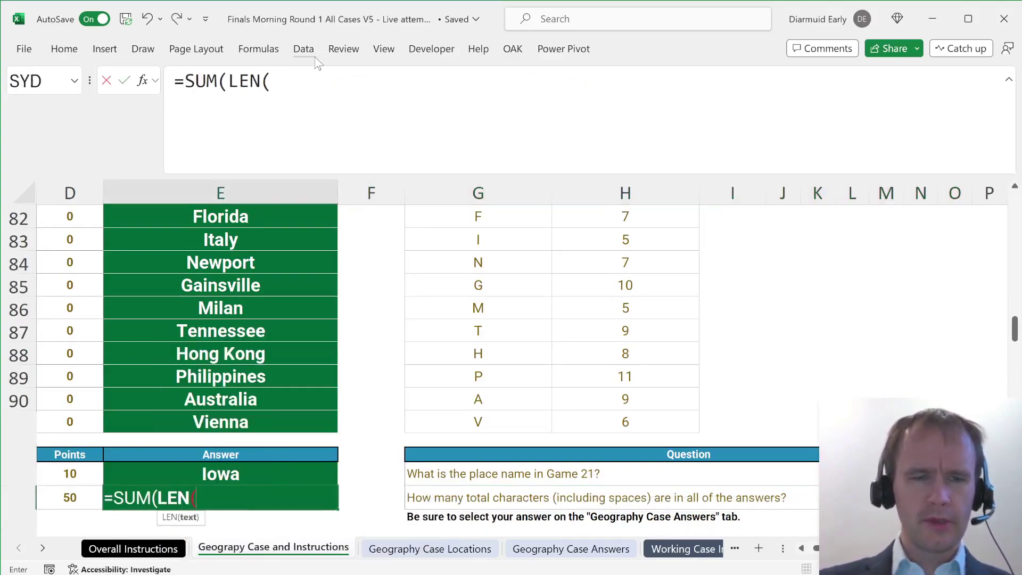
{"action": "key", "text": "Up"}
{"action": "key", "text": "shift+Up"}
{"action": "key", "text": "shift+Up"}
{"action": "key", "text": "Up"}
{"action": "key", "text": "ctrl+shift+Up"}
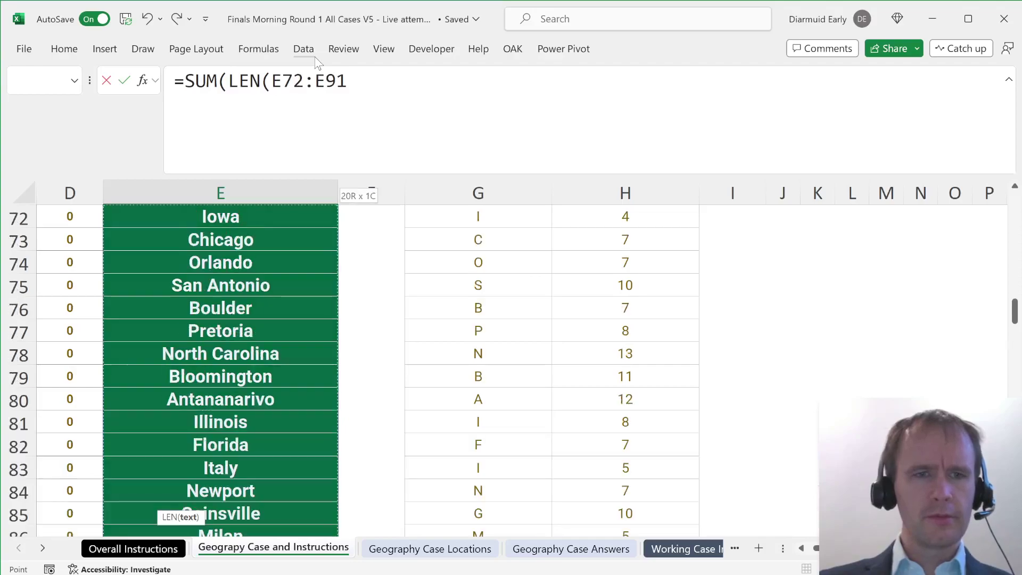
{"action": "type", "text": "))"}
{"action": "key", "text": "Return"}
{"action": "key", "text": "Up"}
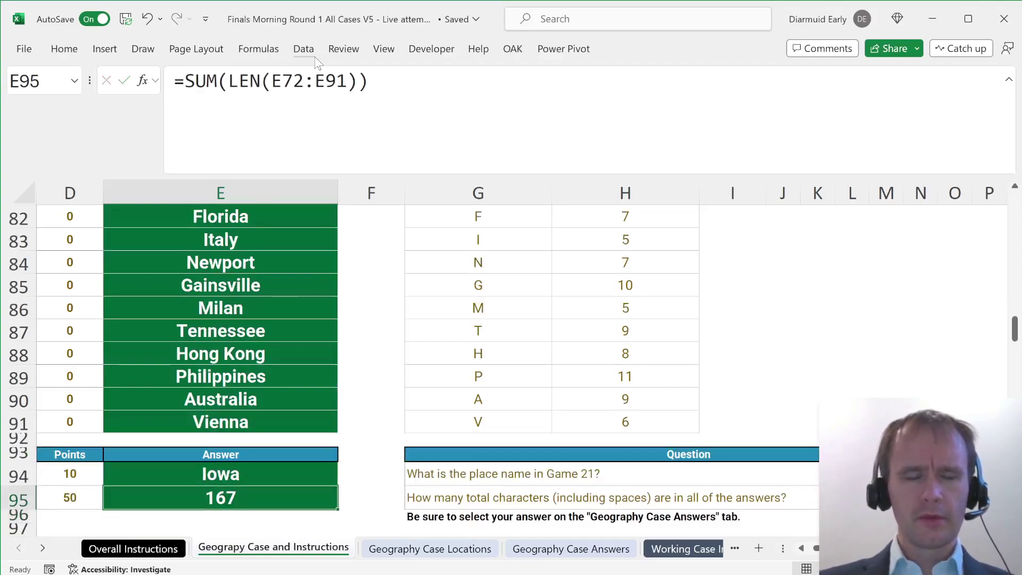
- On the Geography Case Answers sheet, choose Iowa as the question 3 answer in E29
{"action": "key", "text": "ctrl+Page_Down"}
{"action": "key", "text": "ctrl+Page_Down"}
{"action": "key", "text": "ctrl+Page_Down"}
{"action": "key", "text": "Down"}
{"action": "key", "text": "Down"}
{"action": "key", "text": "Down"}
{"action": "key", "text": "Down"}
{"action": "key", "text": "Down"}
{"action": "key", "text": "Down"}
{"action": "key", "text": "Down"}
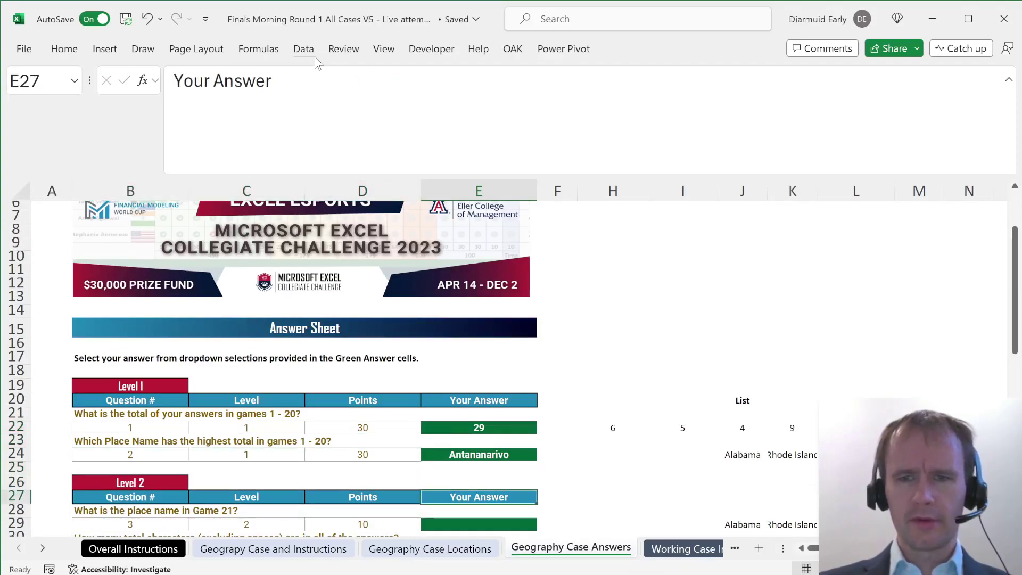
{"action": "key", "text": "alt+Down"}
{"action": "key", "text": "Down"}
{"action": "key", "text": "Down"}
{"action": "key", "text": "Down"}
{"action": "key", "text": "Down"}
{"action": "key", "text": "Up"}
{"action": "key", "text": "Up"}
{"action": "key", "text": "Return"}
- Try to enter 167 as the question 4 answer in E31 and check the permitted answer options
{"action": "key", "text": "Down"}
{"action": "key", "text": "Down"}
{"action": "key", "text": "Up"}
{"action": "type", "text": "167"}
{"action": "key", "text": "Return"}
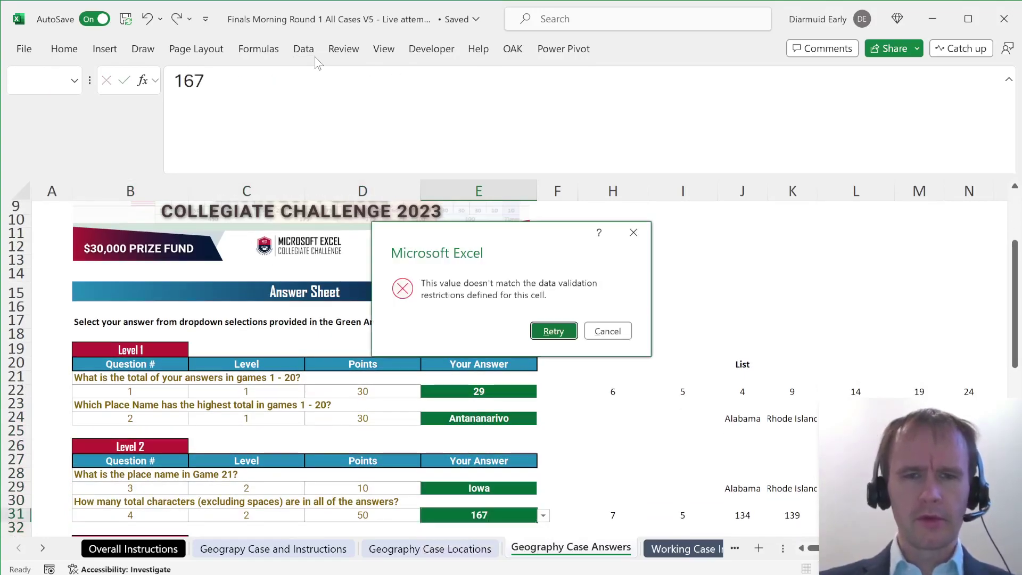
{"action": "key", "text": "Escape"}
{"action": "key", "text": "alt+Down"}
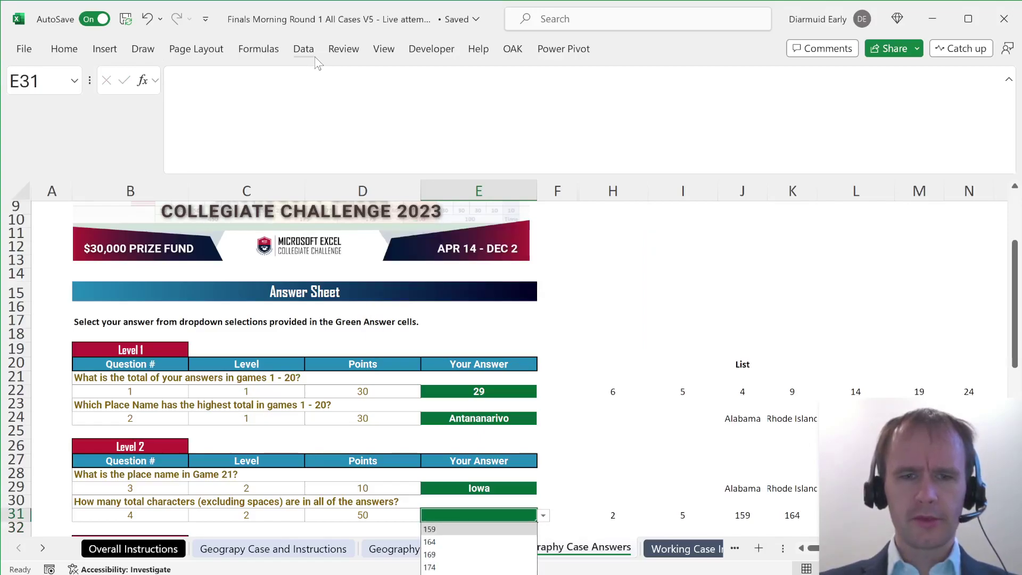
{"action": "key", "text": "Escape"}
- Review question 4's wording, the Level 2 instructions and the game answers on the case instructions sheet
{"action": "key", "text": "ctrl+Page_Up"}
{"action": "key", "text": "ctrl+Page_Up"}
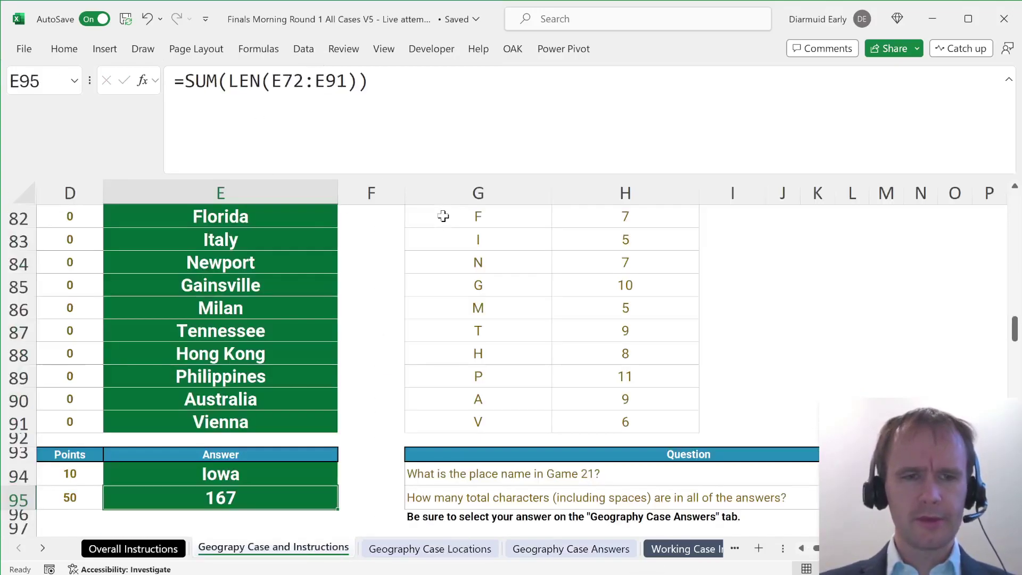
{"action": "scroll", "coordinate": [266, 430], "scroll_direction": "down", "scroll_amount": 2}
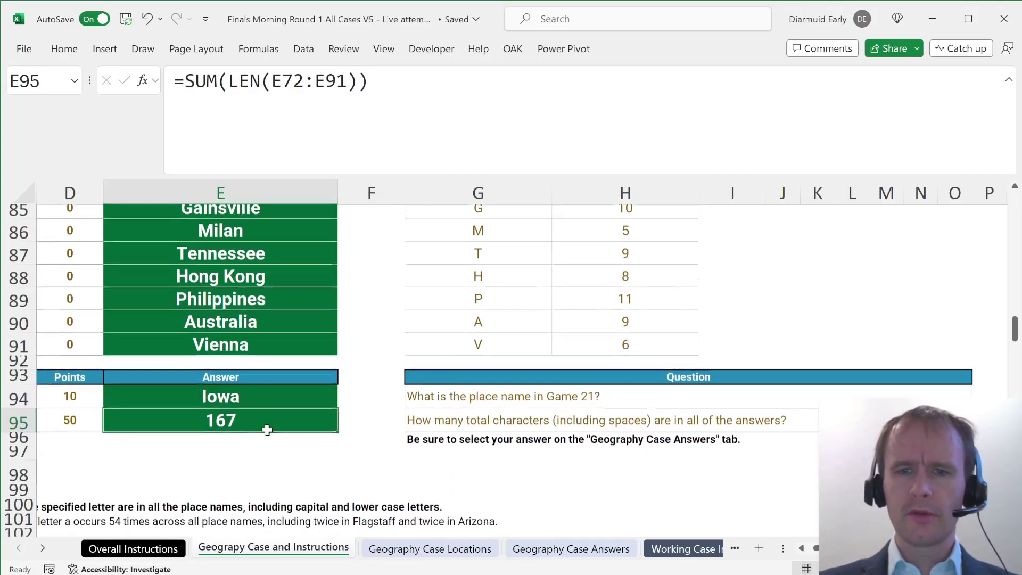
{"action": "scroll", "coordinate": [267, 430], "scroll_direction": "up", "scroll_amount": 6}
{"action": "scroll", "coordinate": [267, 430], "scroll_direction": "up", "scroll_amount": 3}
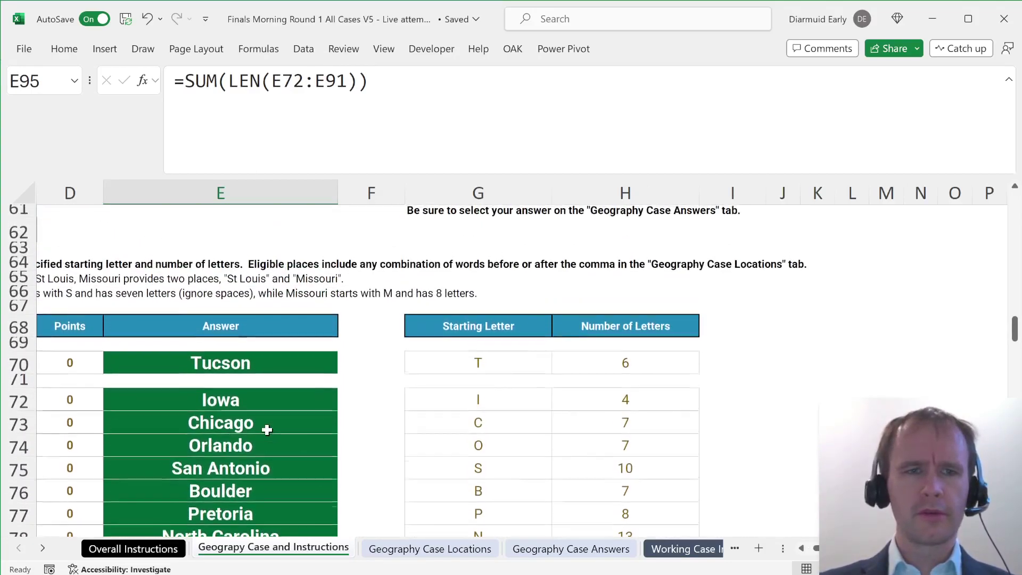
{"action": "scroll", "coordinate": [267, 430], "scroll_direction": "left", "scroll_amount": 3}
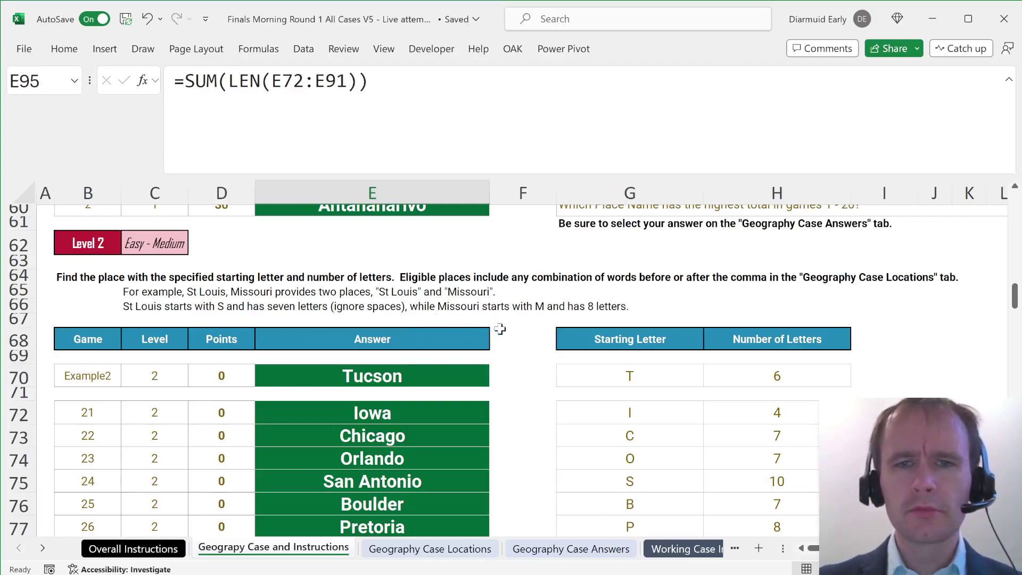
{"action": "scroll", "coordinate": [500, 329], "scroll_direction": "down", "scroll_amount": 3}
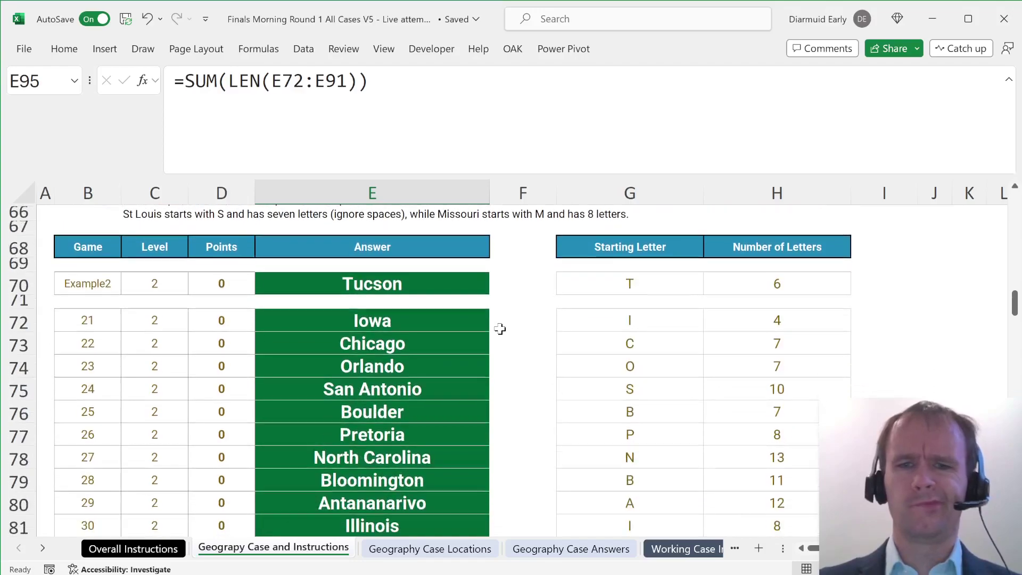
- Check the sum of the given letter counts in H72:H91 against the wording and answer of question 4
{"action": "left_click", "coordinate": [743, 287]}
{"action": "key", "text": "ctrl+shift+Down"}
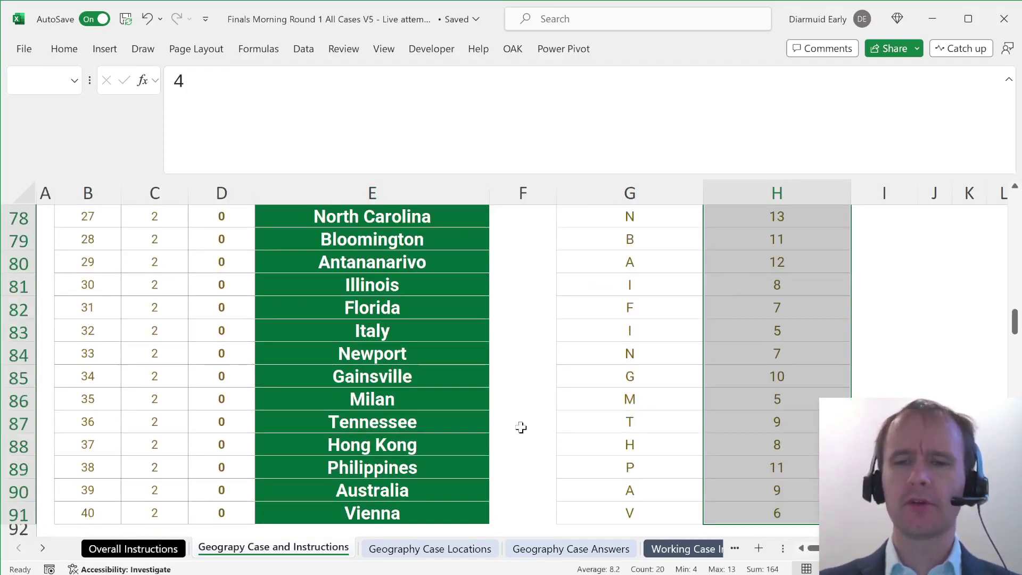
{"action": "scroll", "coordinate": [522, 345], "scroll_direction": "up", "scroll_amount": 3}
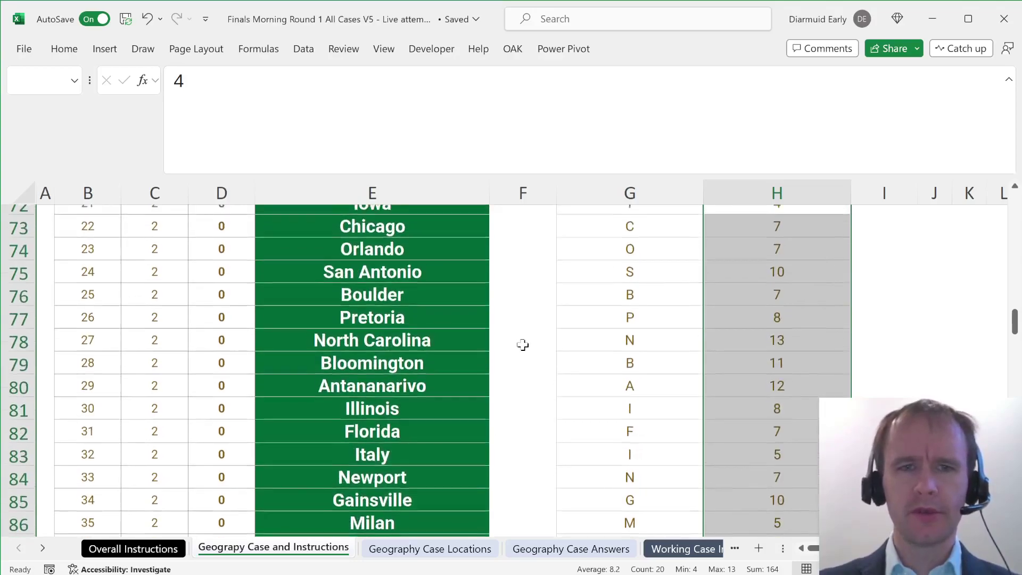
{"action": "scroll", "coordinate": [523, 345], "scroll_direction": "down", "scroll_amount": 9}
{"action": "scroll", "coordinate": [515, 385], "scroll_direction": "up", "scroll_amount": 2}
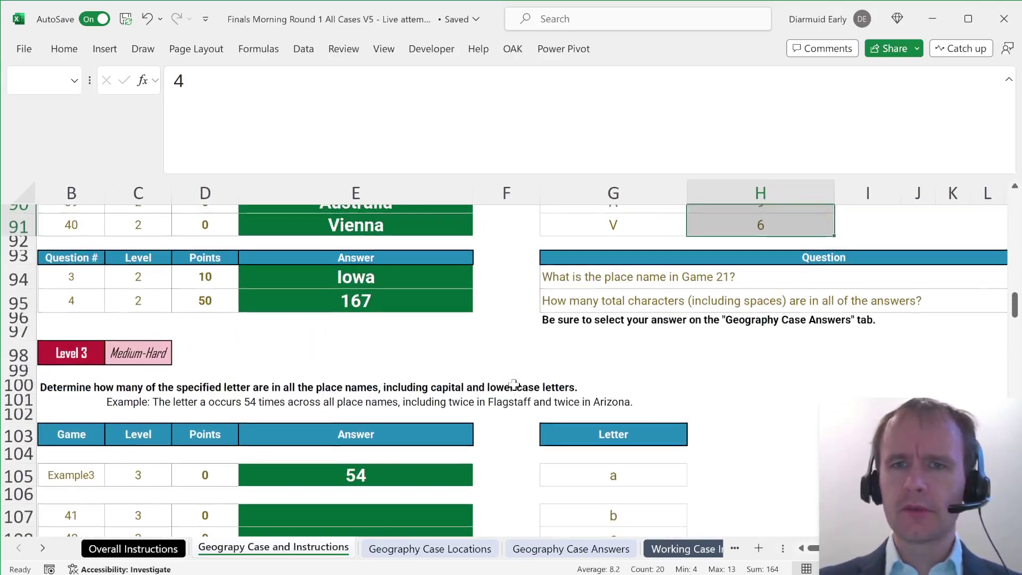
{"action": "scroll", "coordinate": [515, 385], "scroll_direction": "up", "scroll_amount": 7}
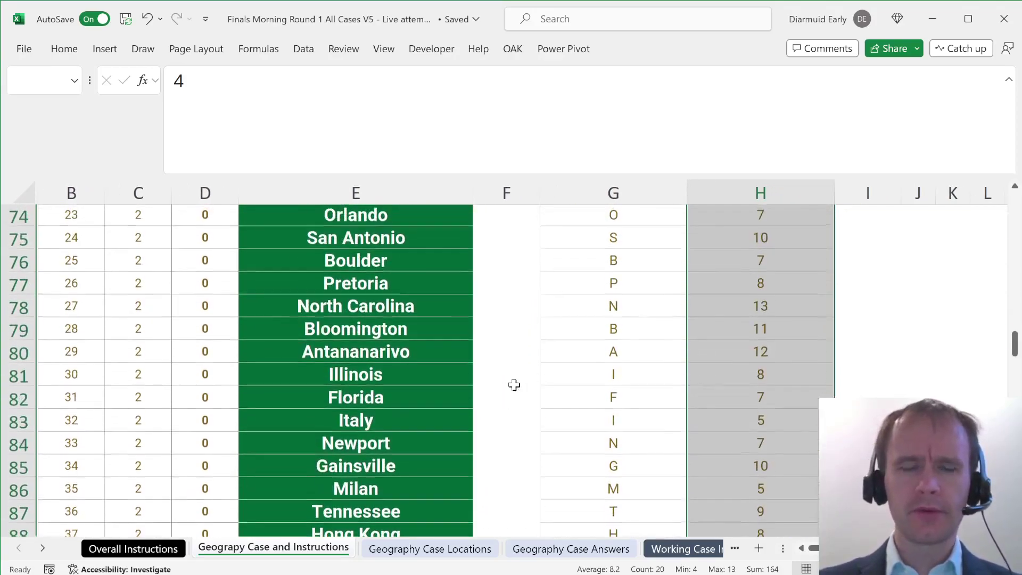
- Enter the check formula =LEN(E72)-H72 in F72 and fill it down through F91
{"action": "left_click", "coordinate": [515, 275]}
{"action": "type", "text": "=LEN("}
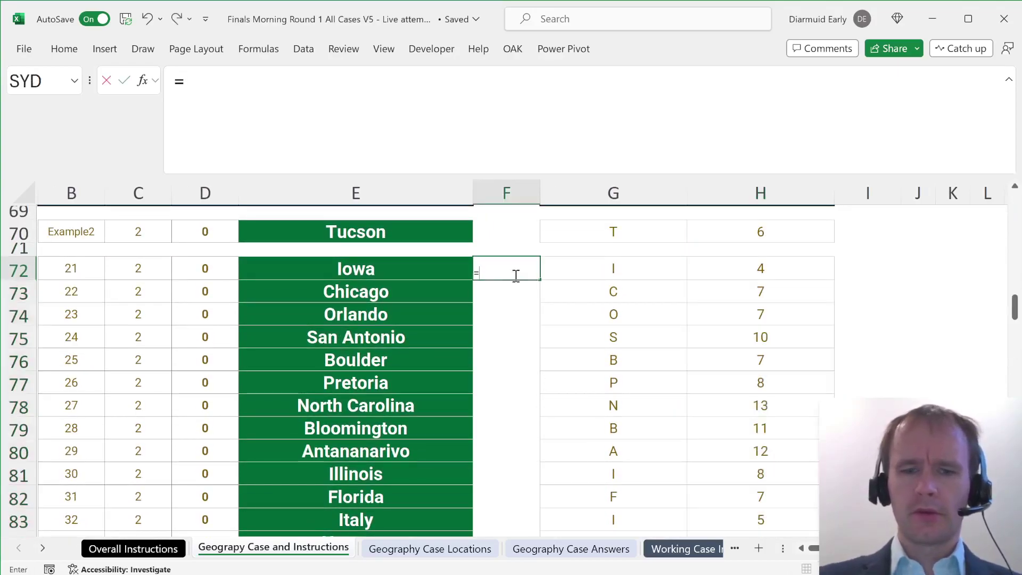
{"action": "key", "text": "Left"}
{"action": "type", "text": ")-"}
{"action": "key", "text": "Right"}
{"action": "key", "text": "Right"}
{"action": "key", "text": "Return"}
{"action": "key", "text": "Left"}
{"action": "key", "text": "ctrl+Down"}
{"action": "key", "text": "Right"}
{"action": "key", "text": "ctrl+shift+Up"}
{"action": "key", "text": "ctrl+d"}
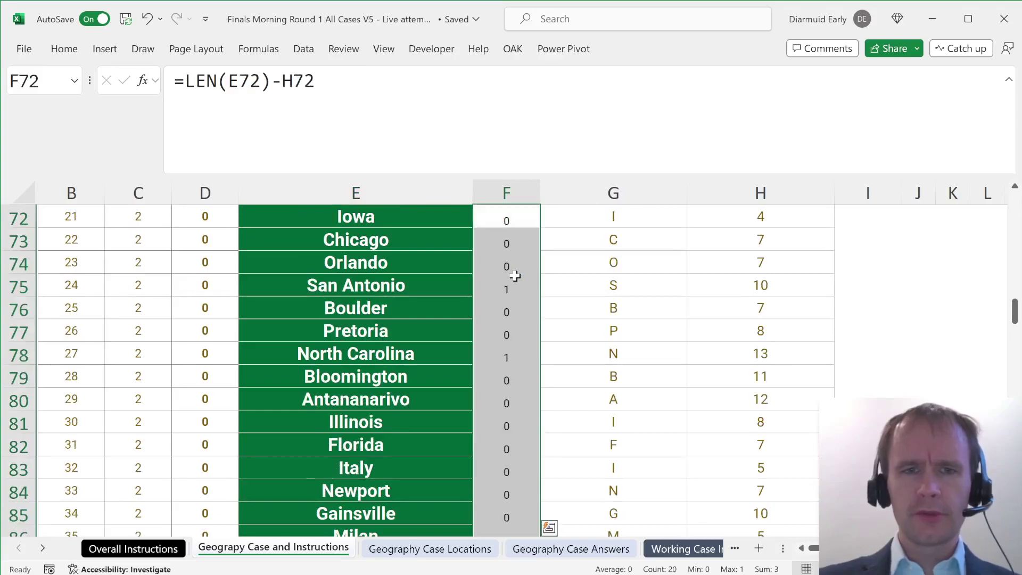
- Examine the rows whose length difference in column F is not zero, plus the question 4 formula in E95
{"action": "left_click", "coordinate": [515, 275]}
{"action": "key", "text": "shift+space"}
{"action": "left_click", "coordinate": [528, 360]}
{"action": "key", "text": "shift+space"}
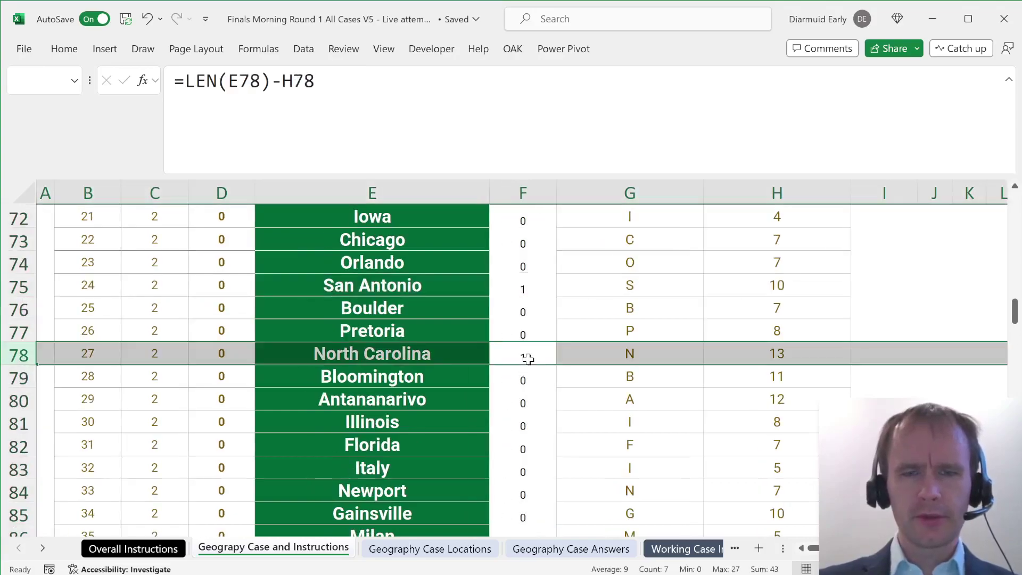
{"action": "scroll", "coordinate": [541, 430], "scroll_direction": "down", "scroll_amount": 2}
{"action": "left_click", "coordinate": [529, 462]}
{"action": "key", "text": "shift+space"}
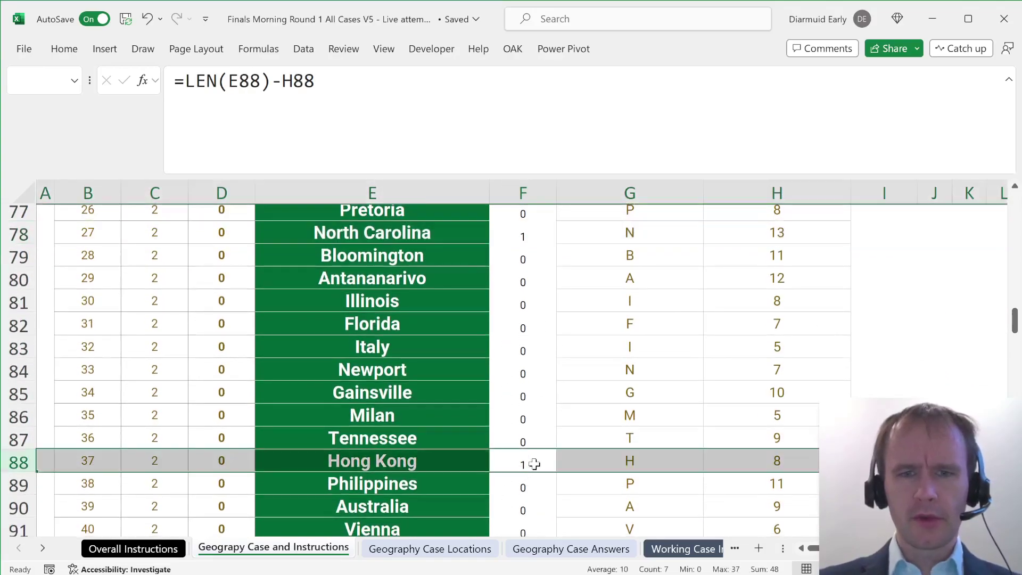
{"action": "scroll", "coordinate": [534, 463], "scroll_direction": "down", "scroll_amount": 2}
{"action": "left_click", "coordinate": [432, 472]}
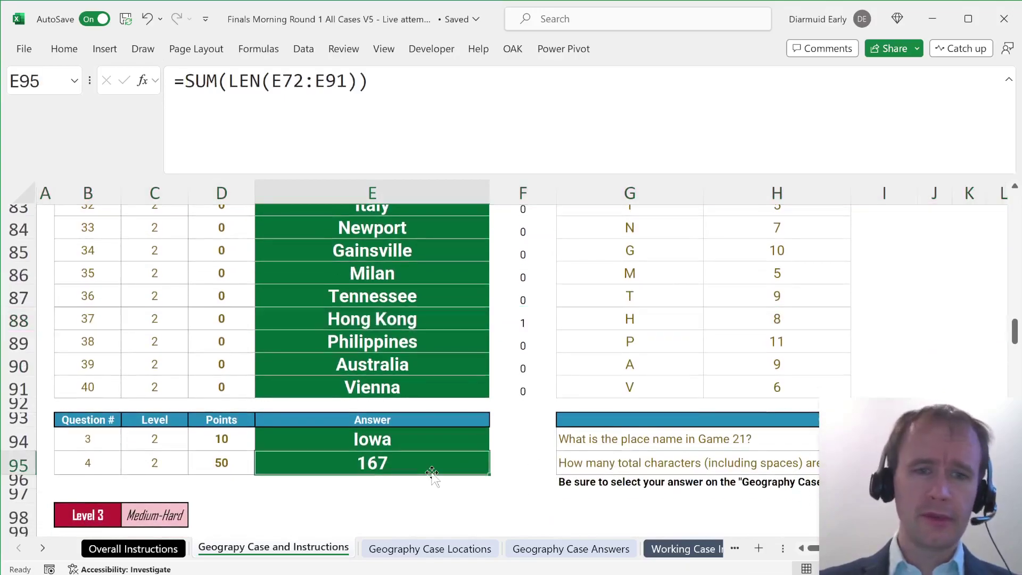
- On the Geography Case Answers sheet, choose 164 as the question 4 answer in E31
{"action": "key", "text": "ctrl+Page_Down"}
{"action": "key", "text": "ctrl+Page_Down"}
{"action": "key", "text": "alt+Down"}
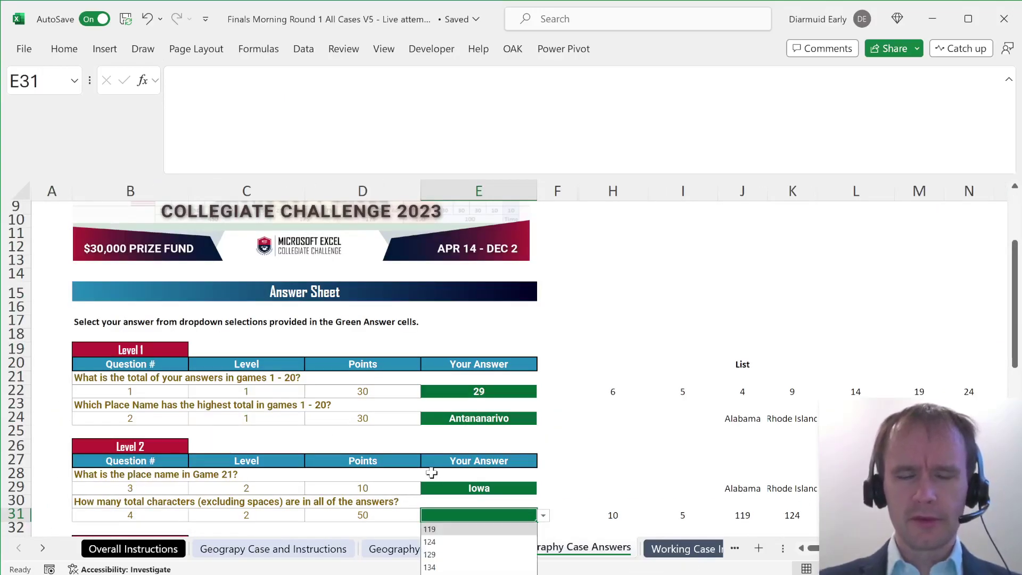
{"action": "key", "text": "Down"}
{"action": "key", "text": "Down"}
{"action": "key", "text": "Down"}
{"action": "key", "text": "Down"}
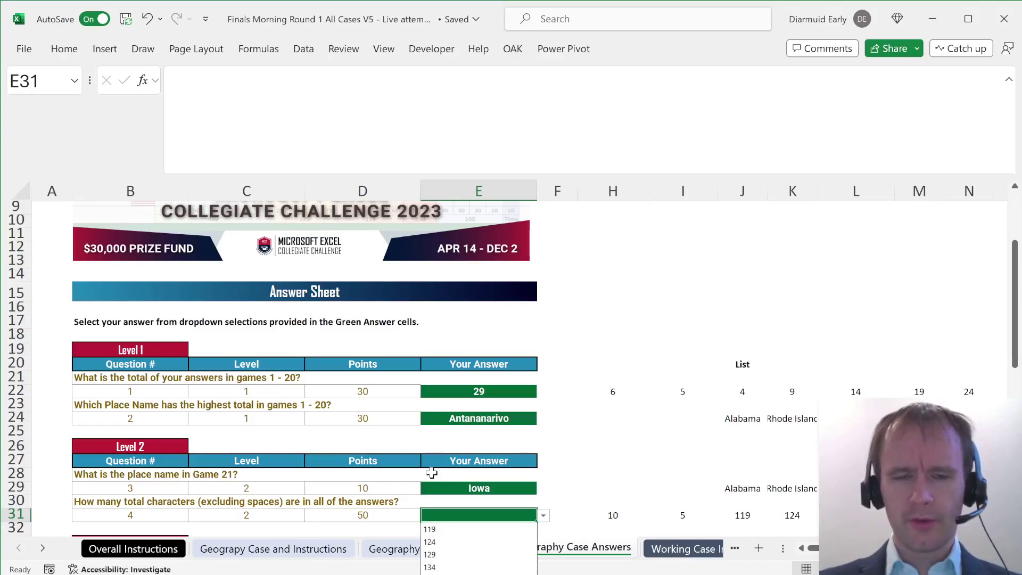
{"action": "key", "text": "Return"}
{"action": "key", "text": "Right"}
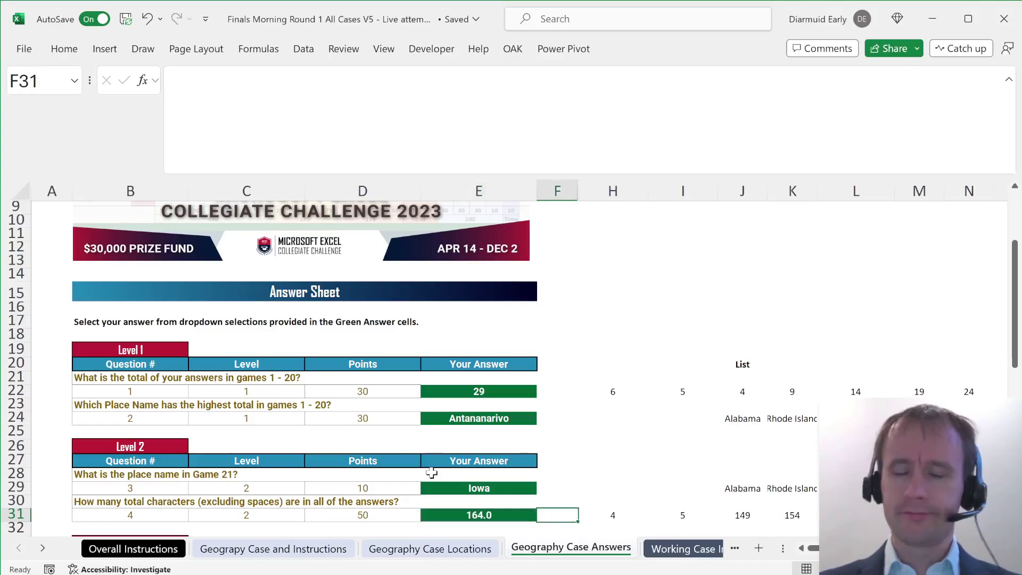
{"action": "key", "text": "Left"}
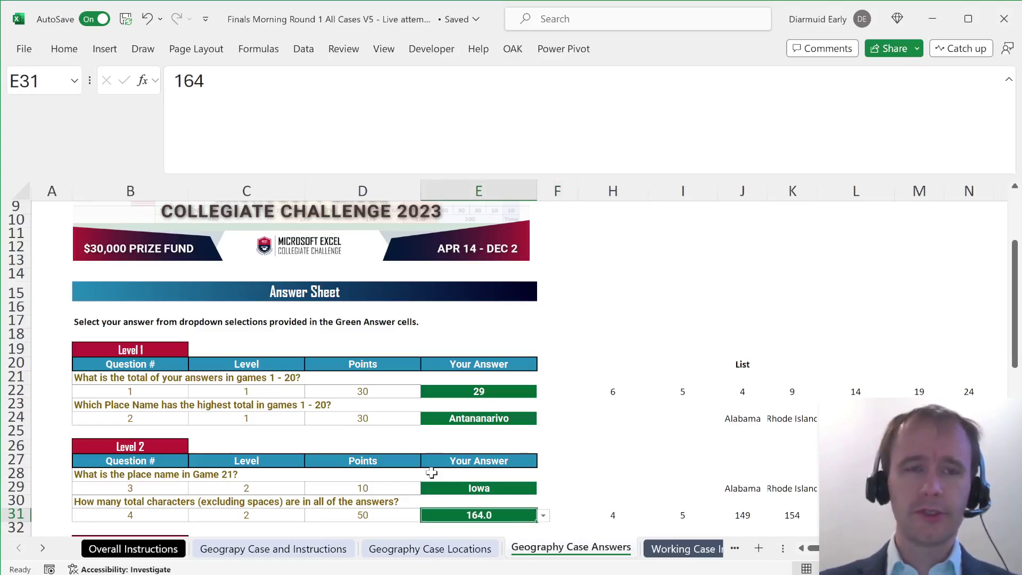
- Flag the question 4 answer cell E31 with a dark red fill
{"action": "left_click", "coordinate": [69, 49]}
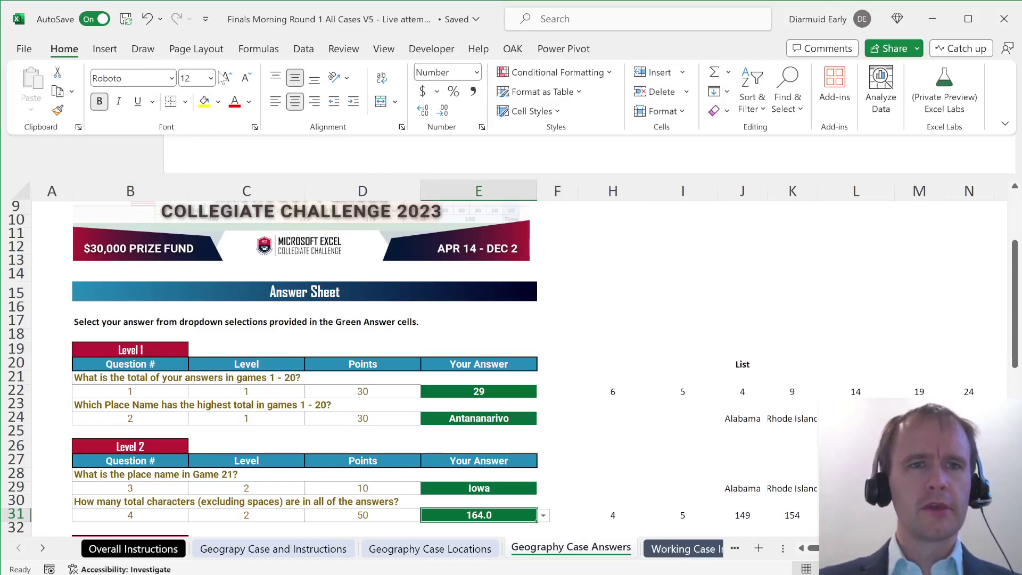
{"action": "left_click", "coordinate": [218, 102]}
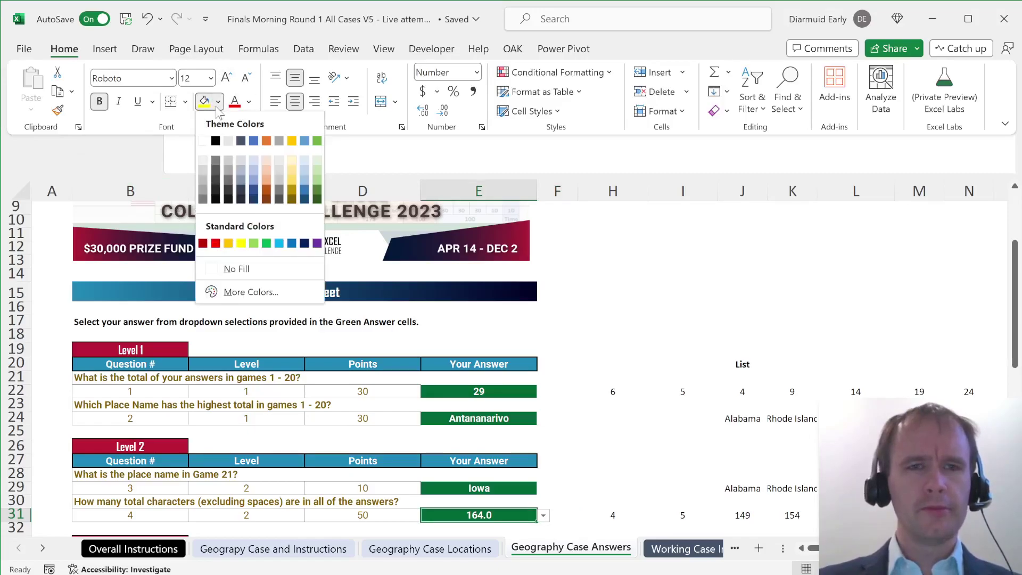
{"action": "left_click", "coordinate": [206, 245]}
- In E107 of the case instructions sheet, start a LET formula defining c as CONCAT(LOWER('Geography Case Locations'!$B$3:$B$32))
{"action": "key", "text": "ctrl+Page_Up"}
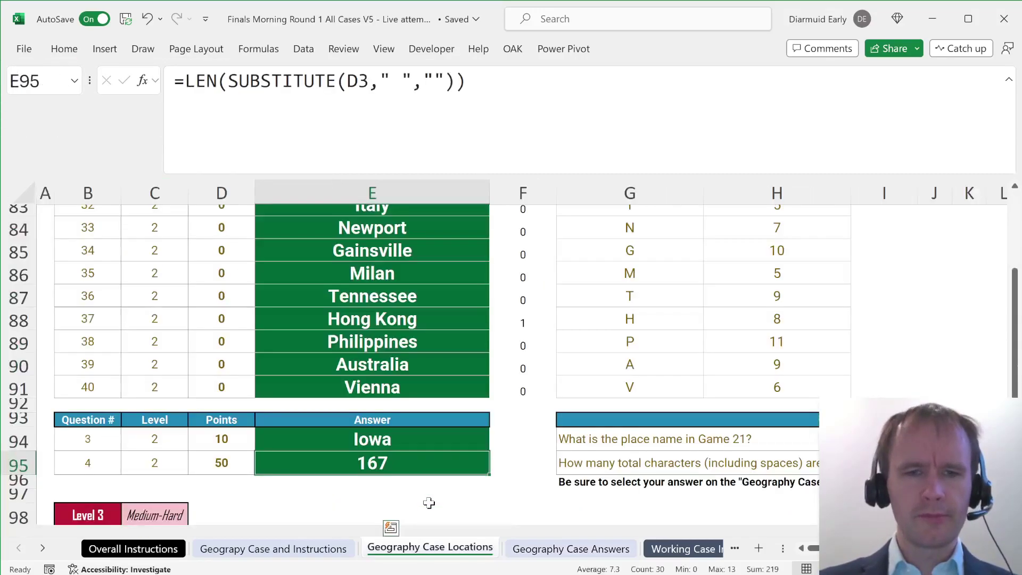
{"action": "key", "text": "ctrl+Page_Up"}
{"action": "scroll", "coordinate": [429, 503], "scroll_direction": "down", "scroll_amount": 4}
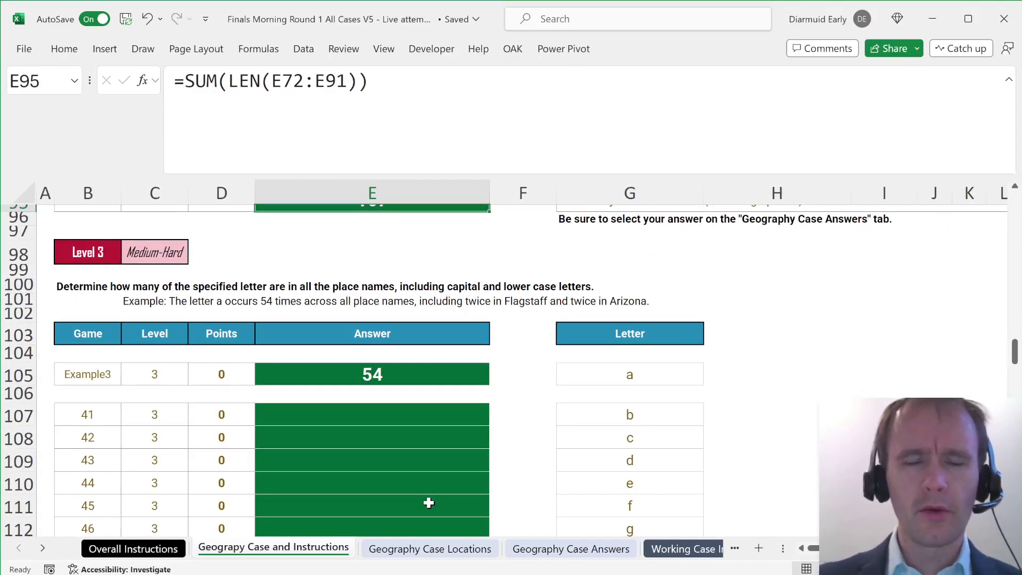
{"action": "left_click", "coordinate": [403, 420]}
{"action": "type", "text": "="}
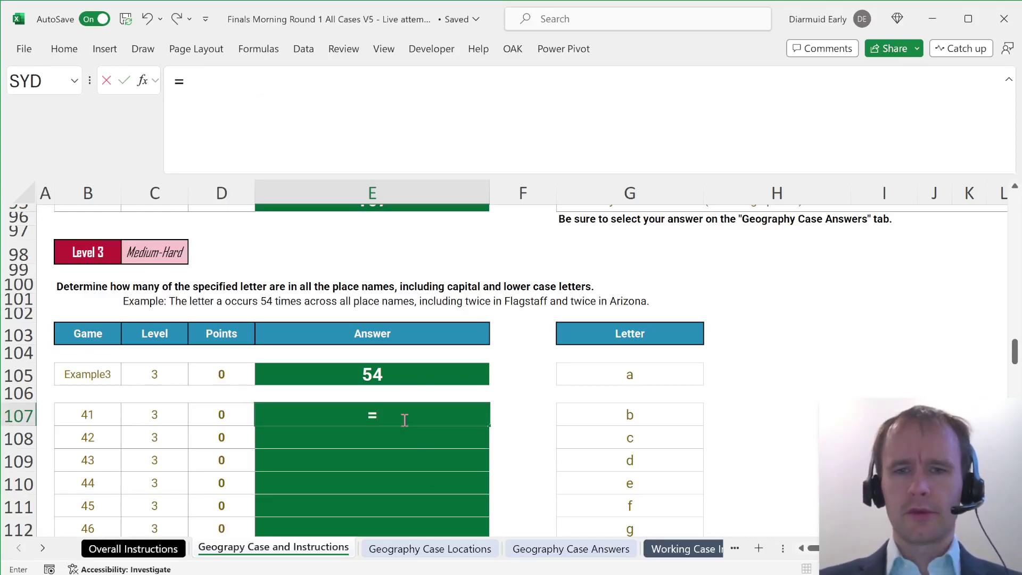
{"action": "type", "text": "let"}
{"action": "key", "text": "Tab"}
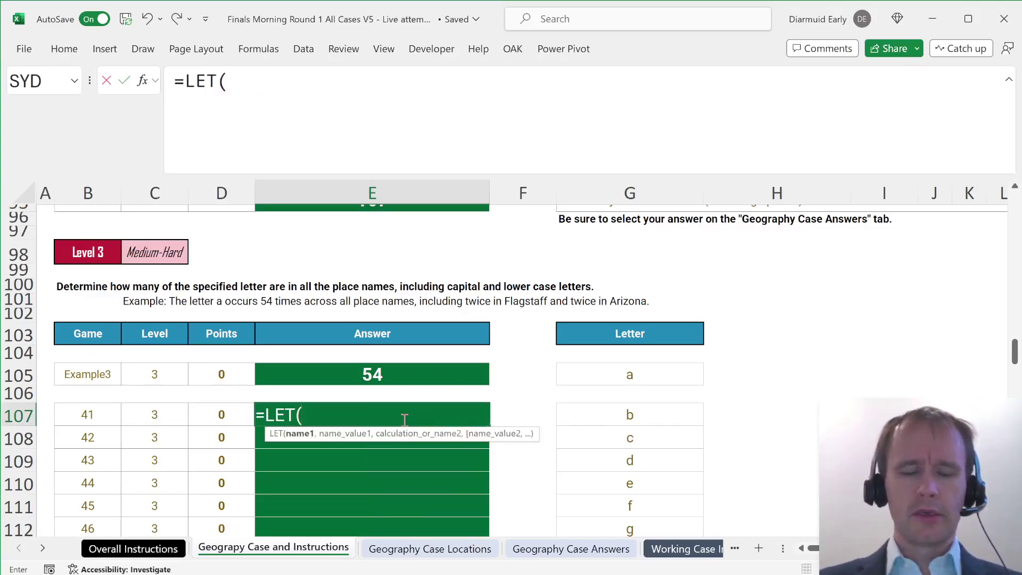
{"action": "type", "text": "c,con"}
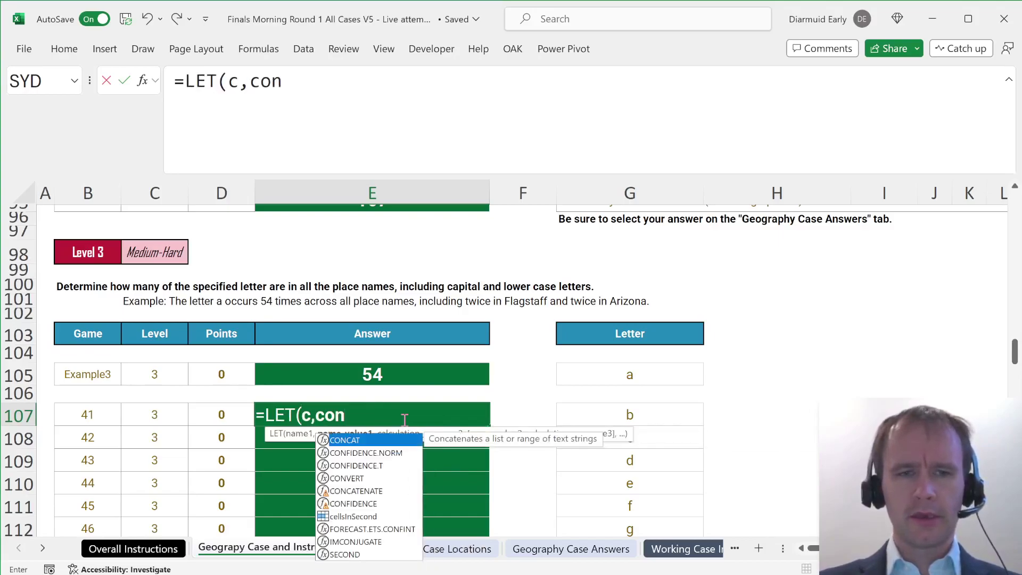
{"action": "key", "text": "Tab"}
{"action": "type", "text": "low"}
{"action": "key", "text": "Tab"}
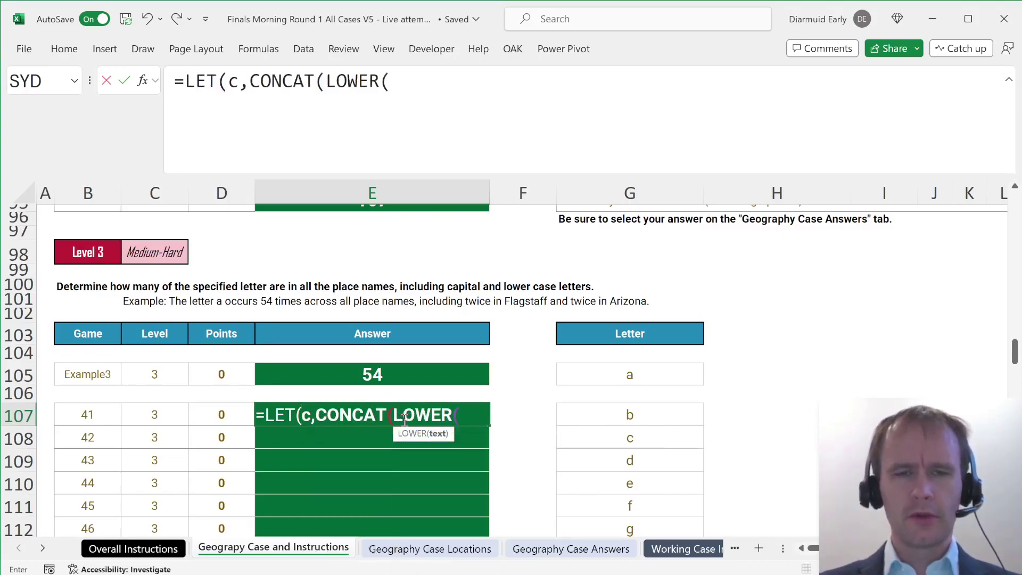
{"action": "key", "text": "ctrl+Page_Down"}
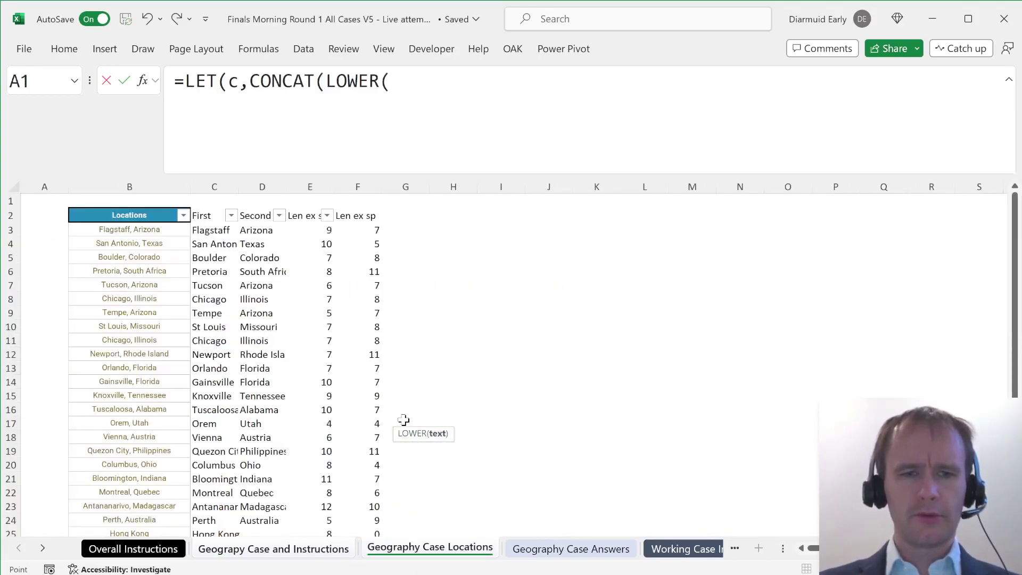
{"action": "left_click", "coordinate": [175, 229]}
{"action": "key", "text": "ctrl+shift+Down"}
{"action": "key", "text": "XF86AudioLowerVolume"}
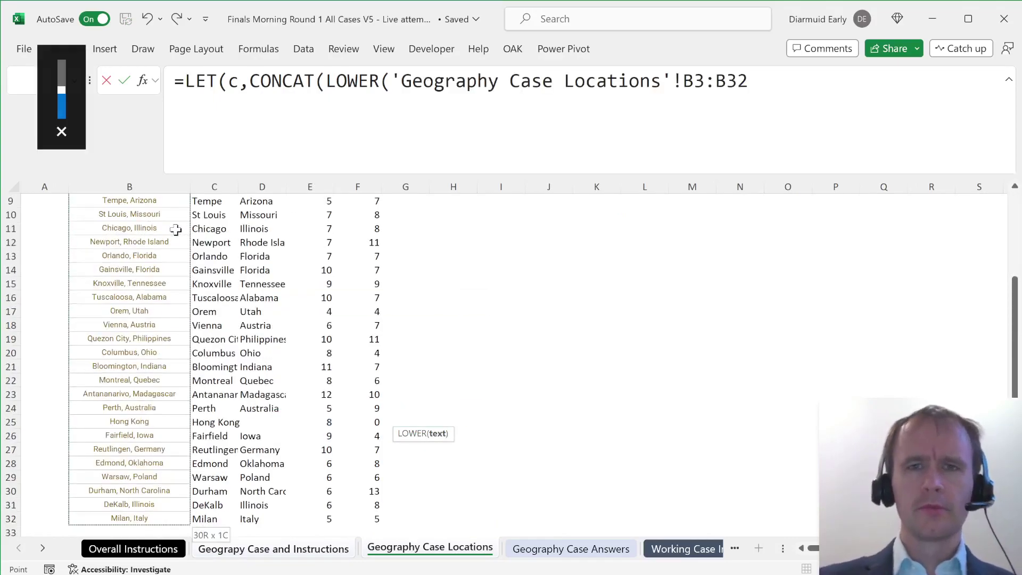
{"action": "key", "text": "F4"}
{"action": "type", "text": ")"}
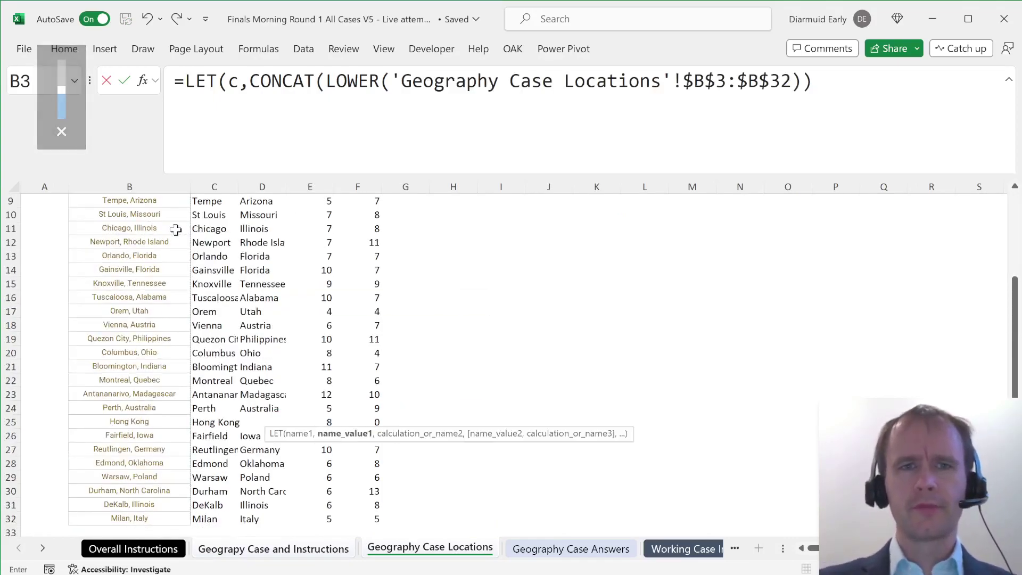
- Complete the E107 formula with the letter count LEN(c)-LEN(SUBSTITUTE(c,G107,"")), accepting the closing-bracket correction
{"action": "type", "text": ",LEN("}
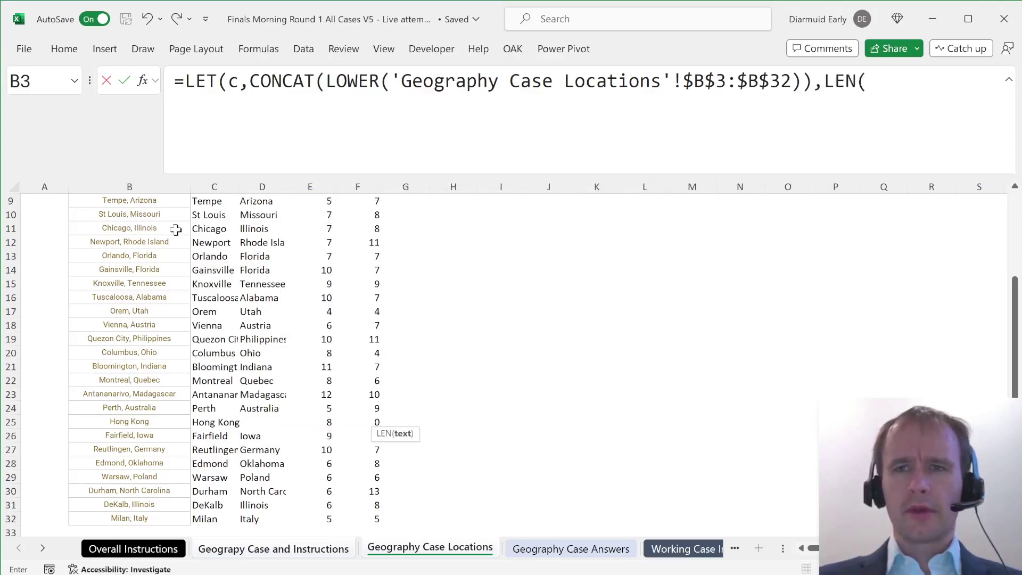
{"action": "type", "text": "c)-1"}
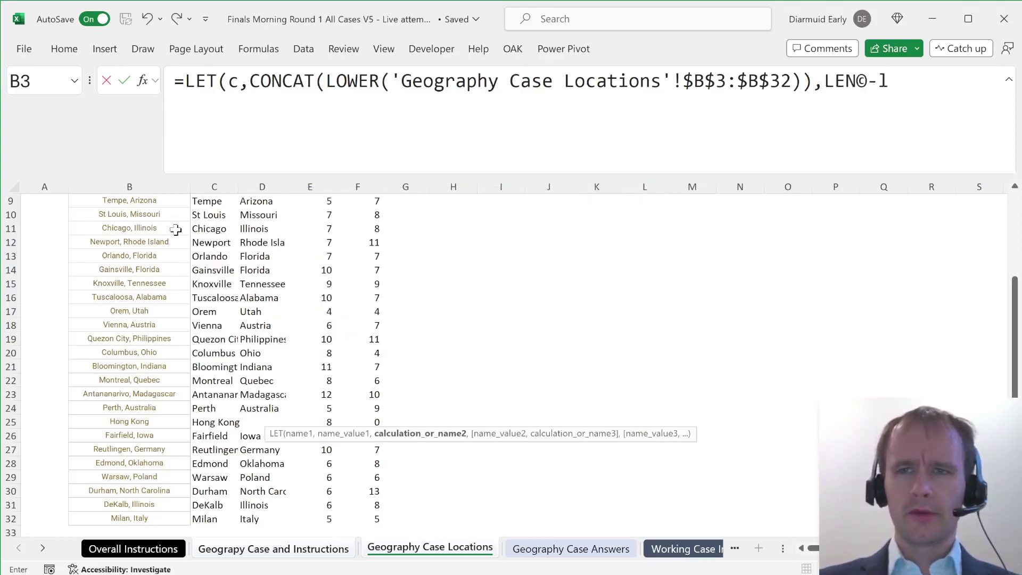
{"action": "key", "text": "BackSpace"}
{"action": "key", "text": "BackSpace"}
{"action": "key", "text": "BackSpace"}
{"action": "key", "text": "BackSpace"}
{"action": "type", "text": "(c"}
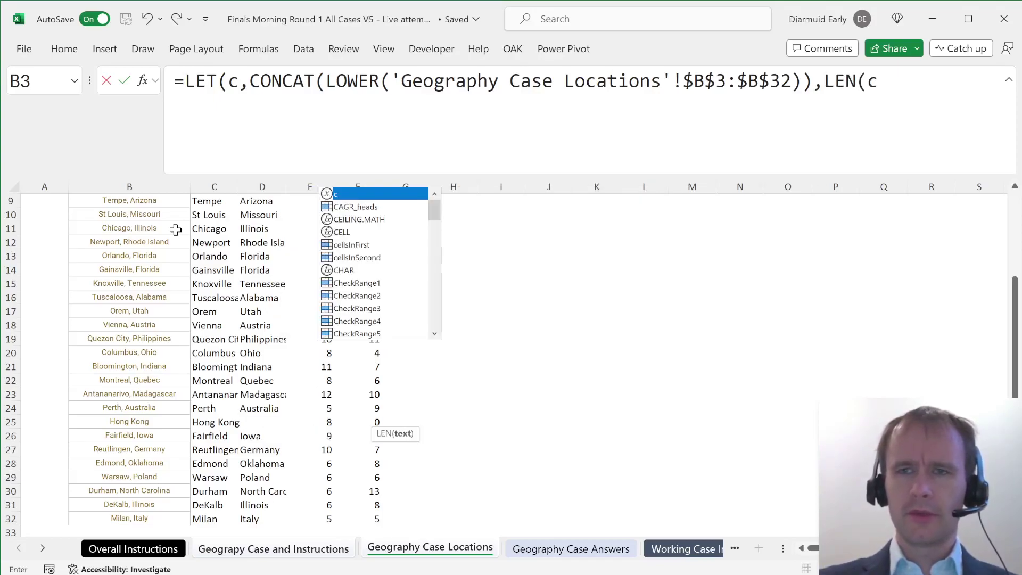
{"action": "type", "text": " )-le"}
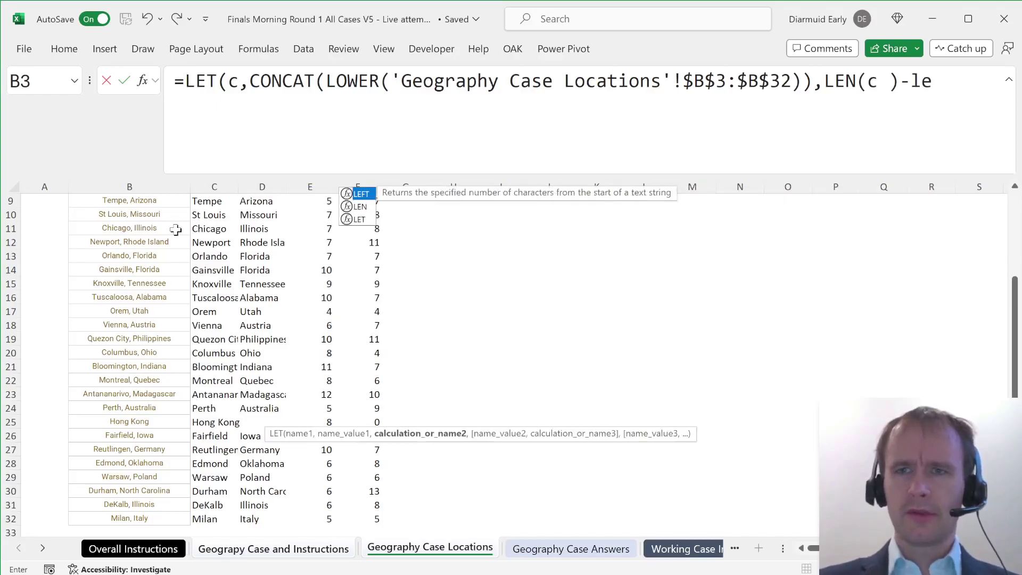
{"action": "key", "text": "Tab"}
{"action": "type", "text": "sub"}
{"action": "key", "text": "Tab"}
{"action": "type", "text": "c,"}
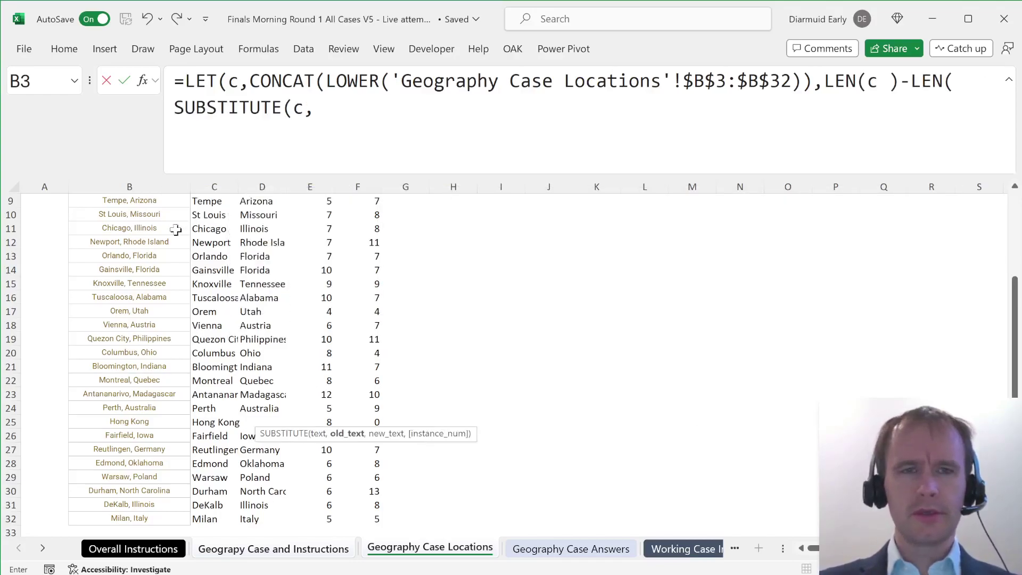
{"action": "key", "text": "ctrl+Page_Up"}
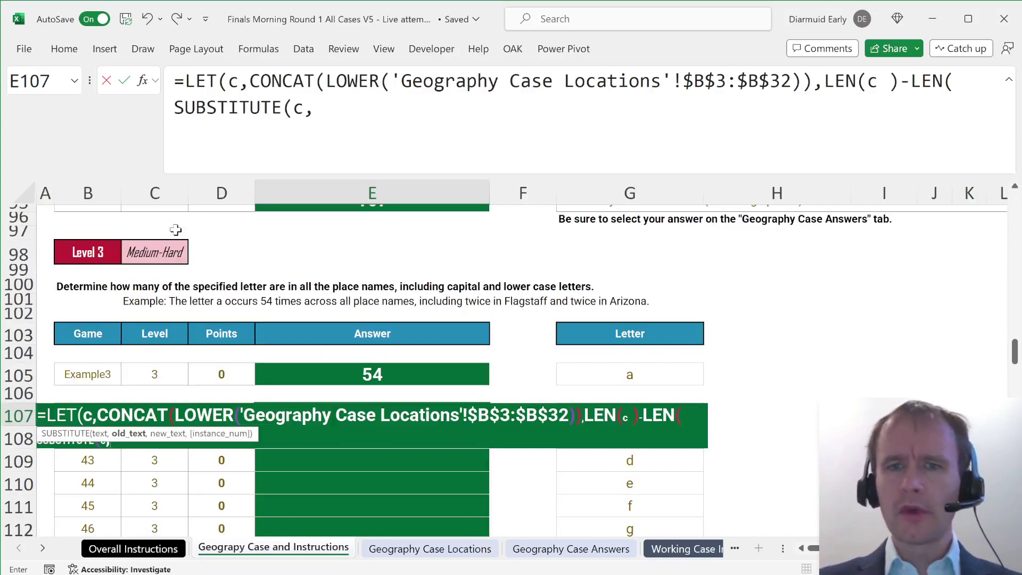
{"action": "type", "text": "G107"}
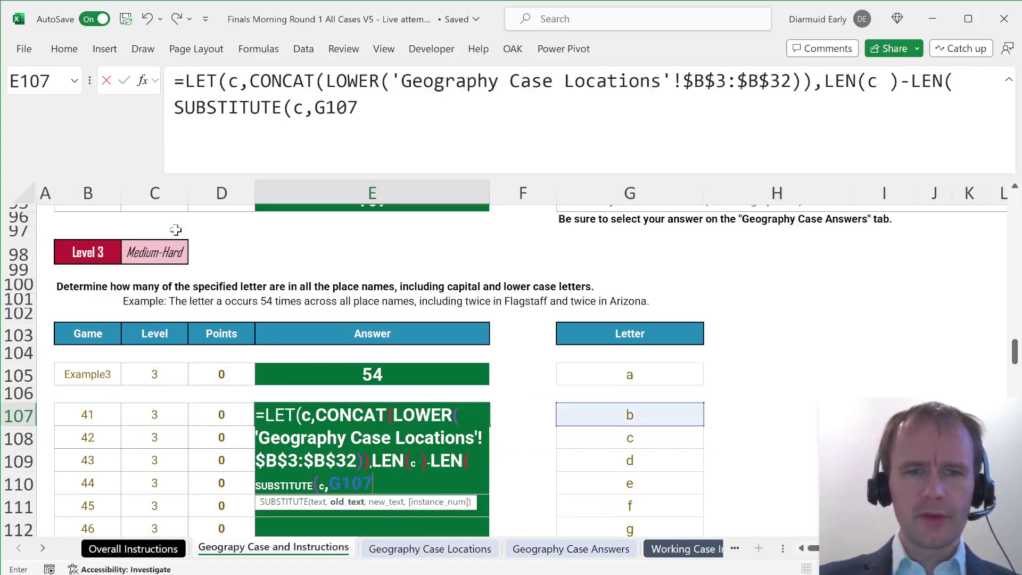
{"action": "type", "text": ",\"\")"}
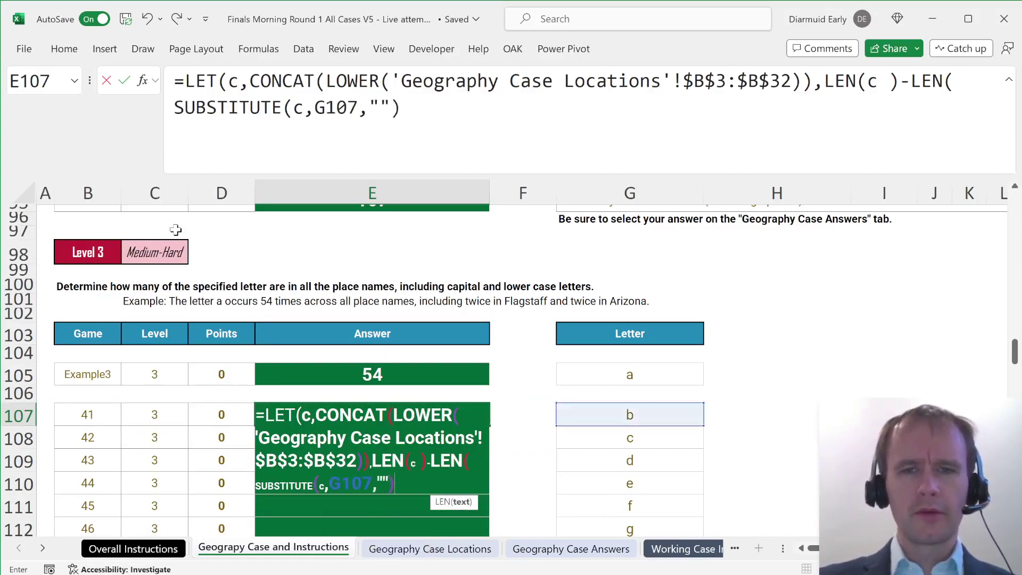
{"action": "type", "text": ")"}
{"action": "key", "text": "Return"}
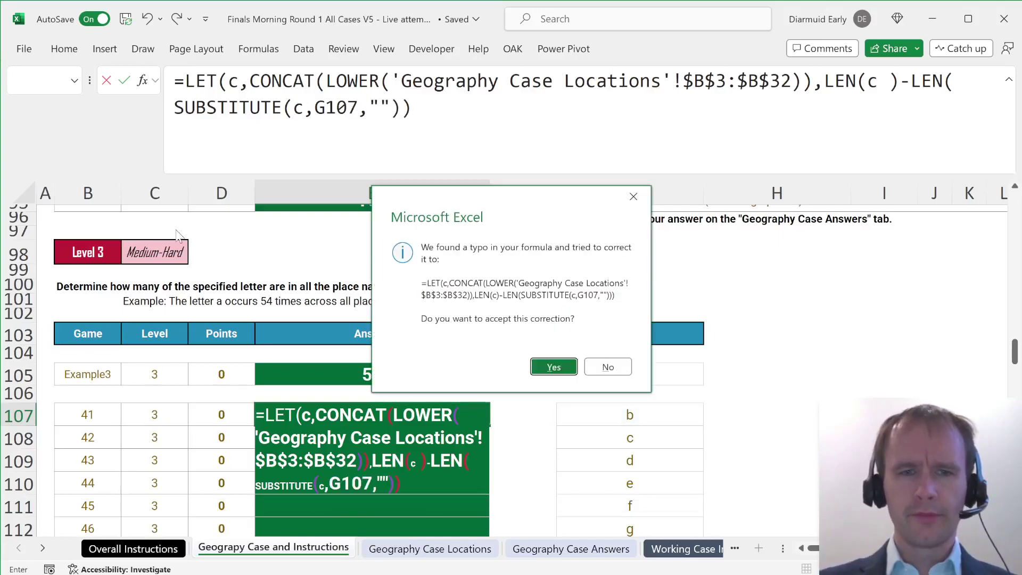
{"action": "key", "text": "Return"}
- Copy the letter-count formula from E107 into the Example3 answer cell E105 to test it
{"action": "key", "text": "ctrl+c"}
{"action": "key", "text": "Up"}
{"action": "key", "text": "Up"}
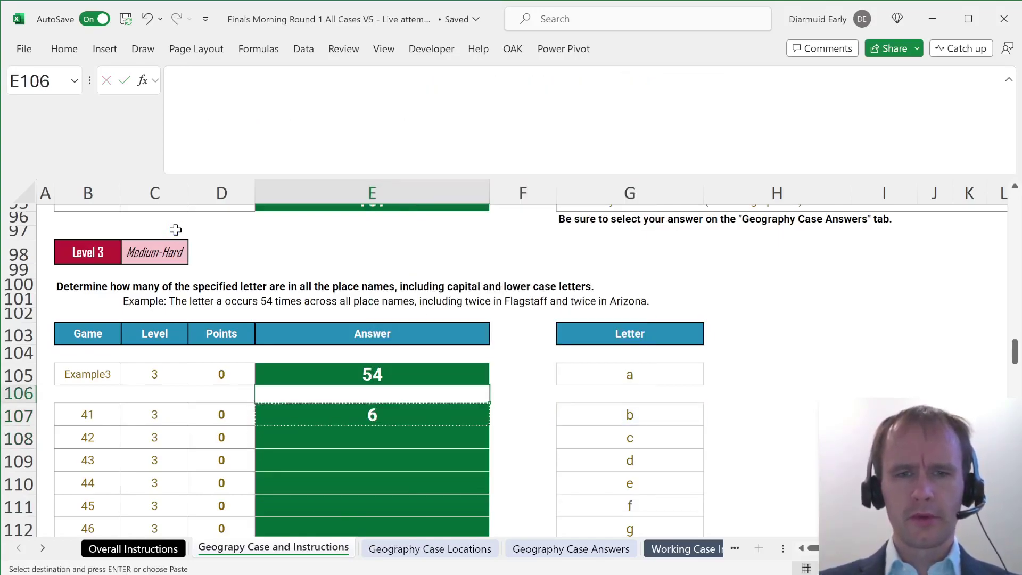
{"action": "key", "text": "ctrl+v"}
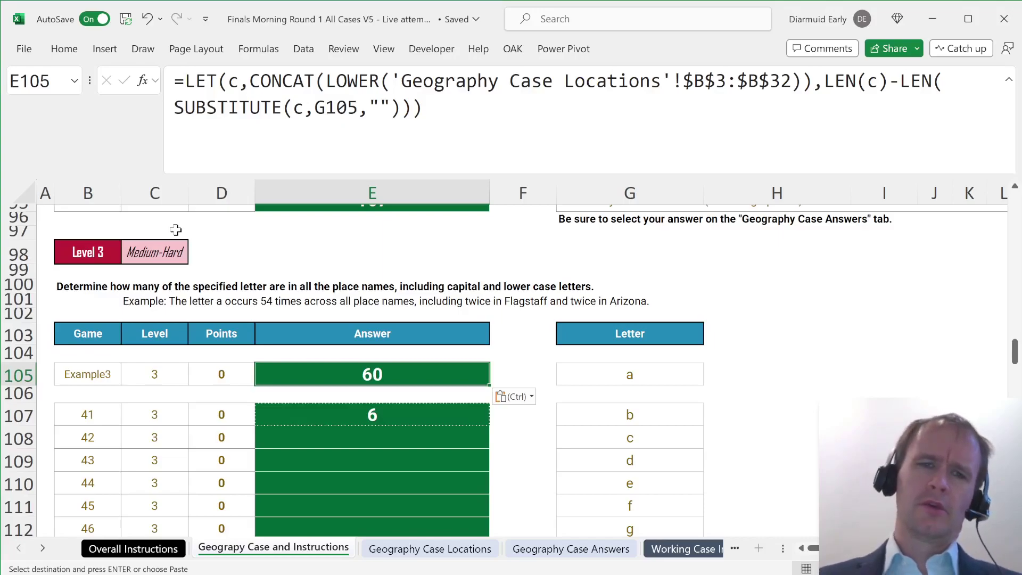
- Undo the copy of the letter-count formula into the Example3 answer cell E105
{"action": "key", "text": "ctrl+z"}
{"action": "key", "text": "Up"}
{"action": "key", "text": "Up"}
{"action": "key", "text": "Up"}
{"action": "key", "text": "Up"}
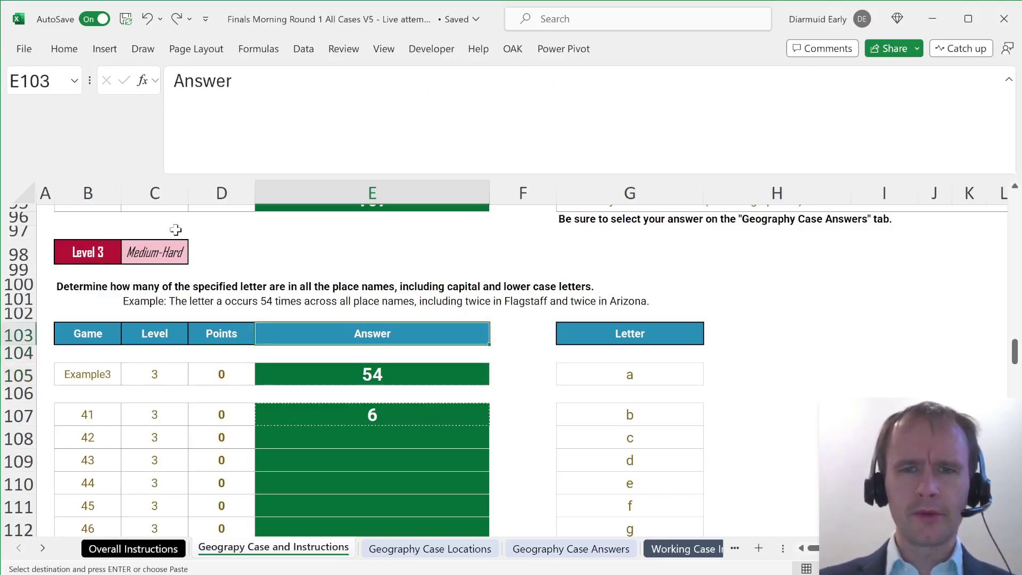
- Examine the place names on the Geography Case Locations sheet and go to the empty cell A3 beside the first one
{"action": "key", "text": "ctrl+Page_Down"}
{"action": "key", "text": "Up"}
{"action": "key", "text": "Left"}
{"action": "key", "text": "Left"}
{"action": "key", "text": "Left"}
{"action": "key", "text": "Up"}
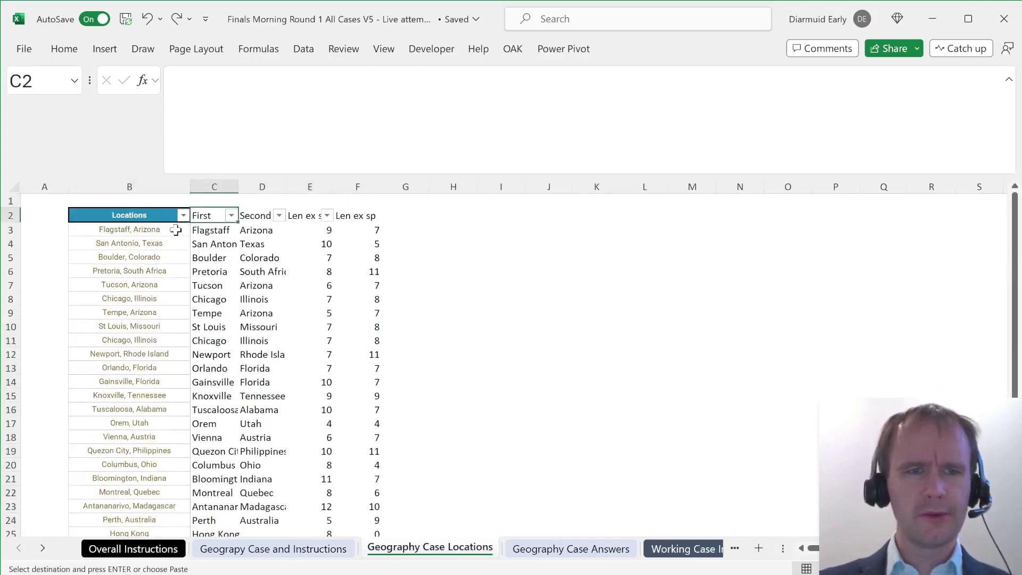
{"action": "key", "text": "Left"}
{"action": "key", "text": "Left"}
{"action": "key", "text": "Down"}
{"action": "key", "text": "Down"}
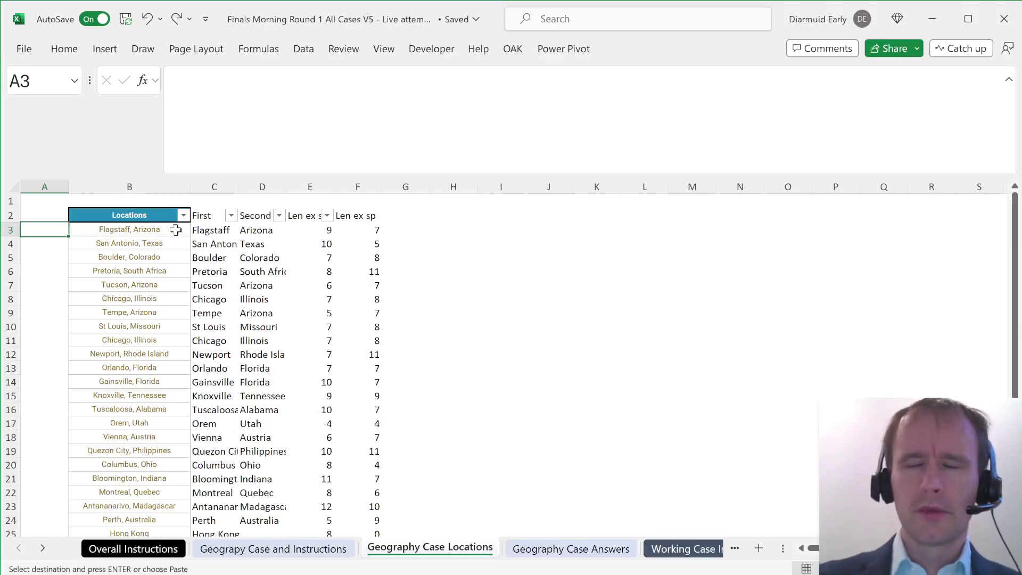
- Review the letter-count formula in E107 on the case instructions sheet
{"action": "key", "text": "ctrl+Page_Up"}
{"action": "key", "text": "Down"}
{"action": "key", "text": "Down"}
{"action": "key", "text": "Down"}
{"action": "key", "text": "Down"}
{"action": "key", "text": "Down"}
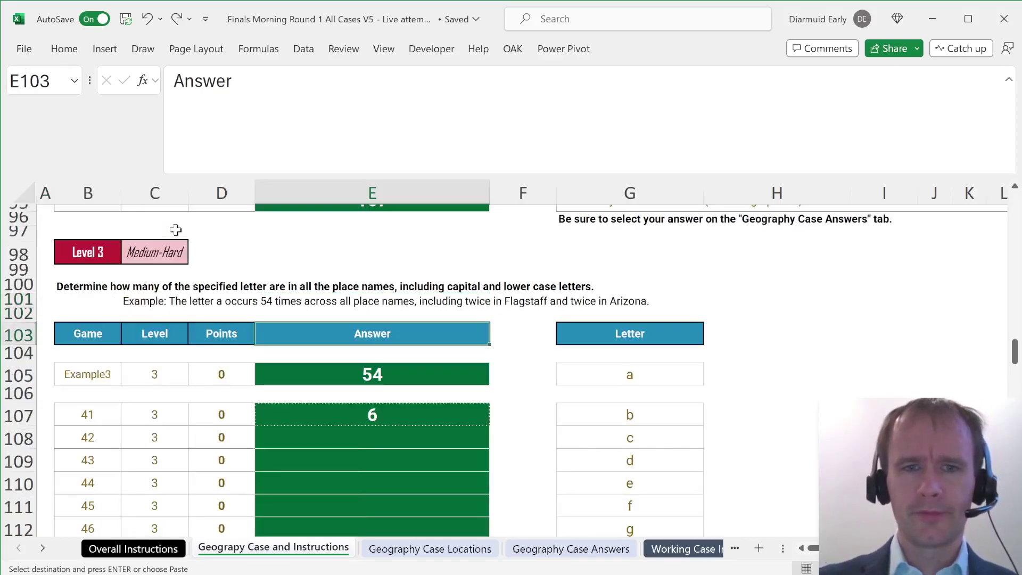
{"action": "key", "text": "Down"}
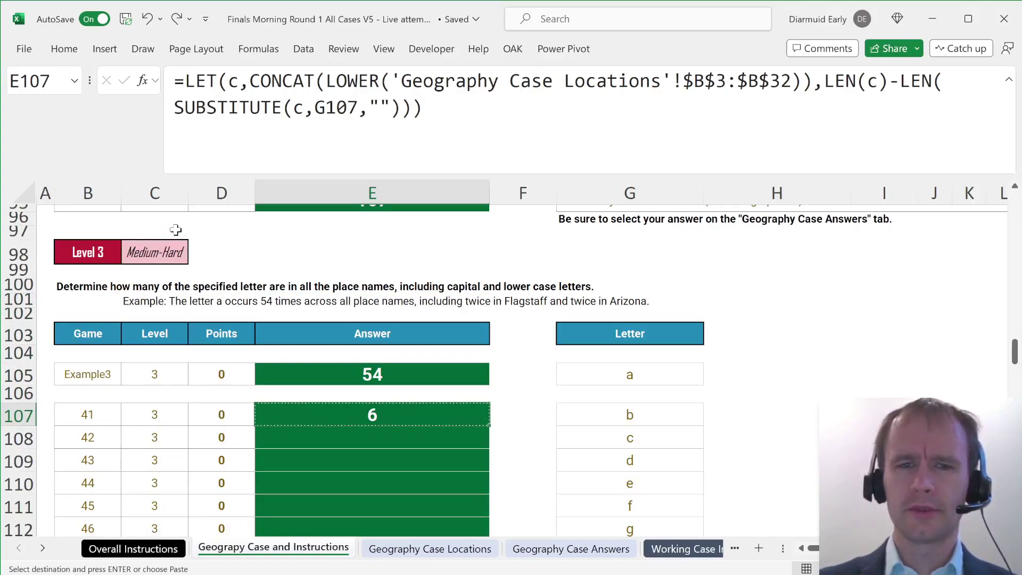
- In A3 of the Geography Case Locations sheet, start a per-place letter-count formula with LEN(B3)-LEN
{"action": "key", "text": "ctrl+Page_Down"}
{"action": "type", "text": "=len"}
{"action": "key", "text": "Tab"}
{"action": "left_click", "coordinate": [176, 229]}
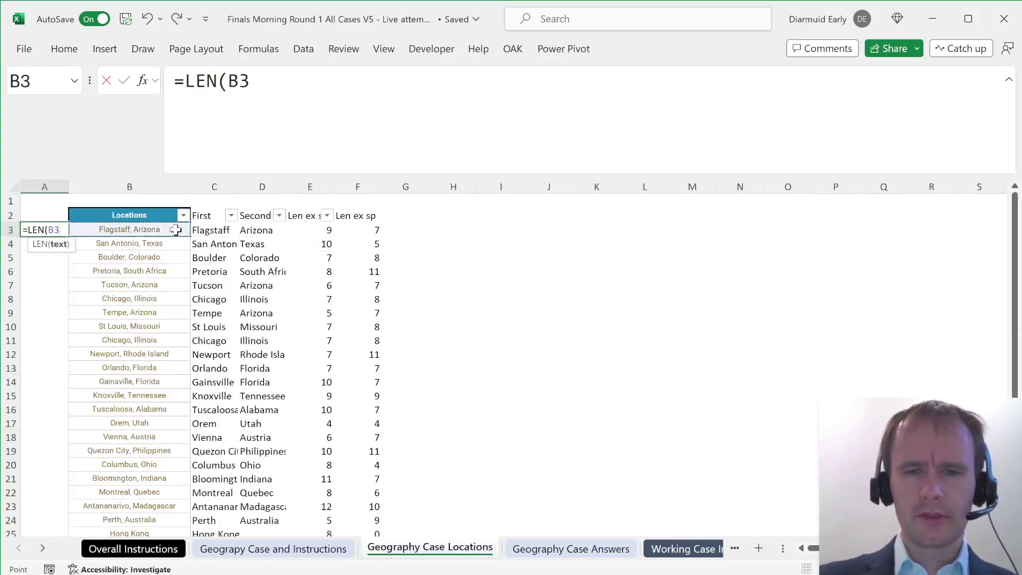
{"action": "key", "text": "BackSpace"}
{"action": "type", "text": "3)-len"}
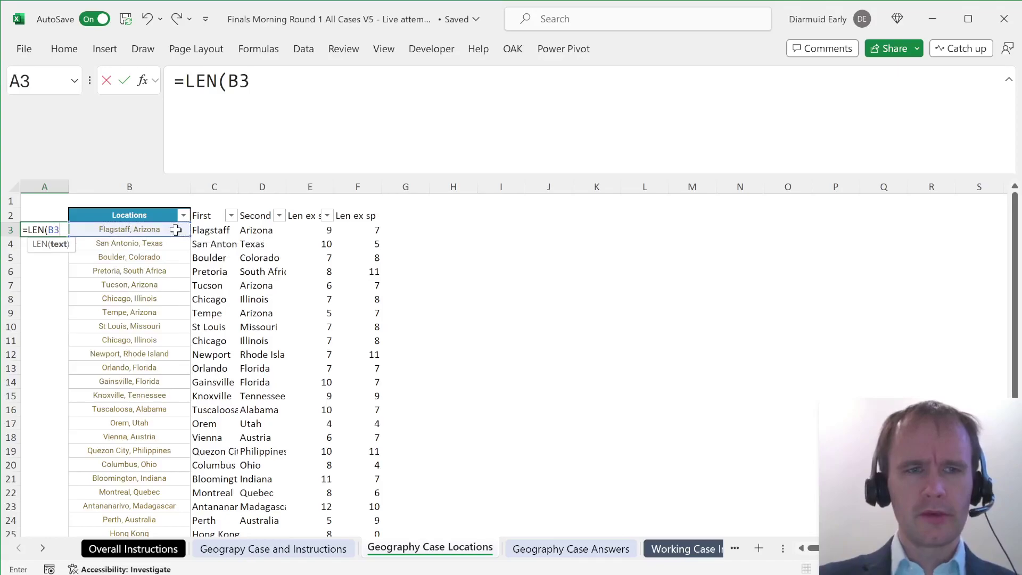
- Complete the A3 formula by subtracting LEN(SUBSTITUTE(LOWER(B3),"a",""))
{"action": "key", "text": "Tab"}
{"action": "type", "text": "sub"}
{"action": "key", "text": "Tab"}
{"action": "type", "text": "low"}
{"action": "key", "text": "Tab"}
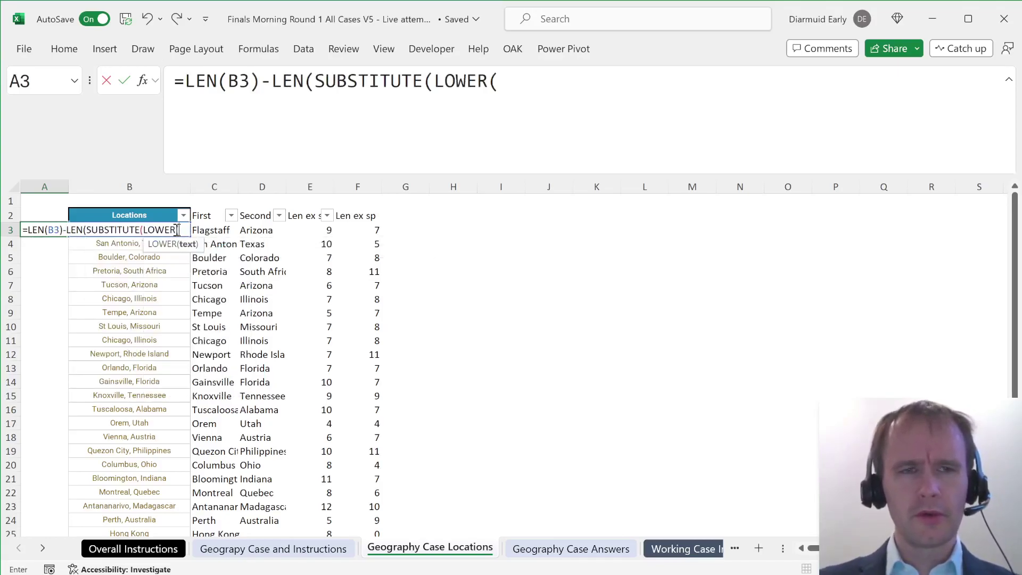
{"action": "key", "text": "Right"}
{"action": "type", "text": ")"}
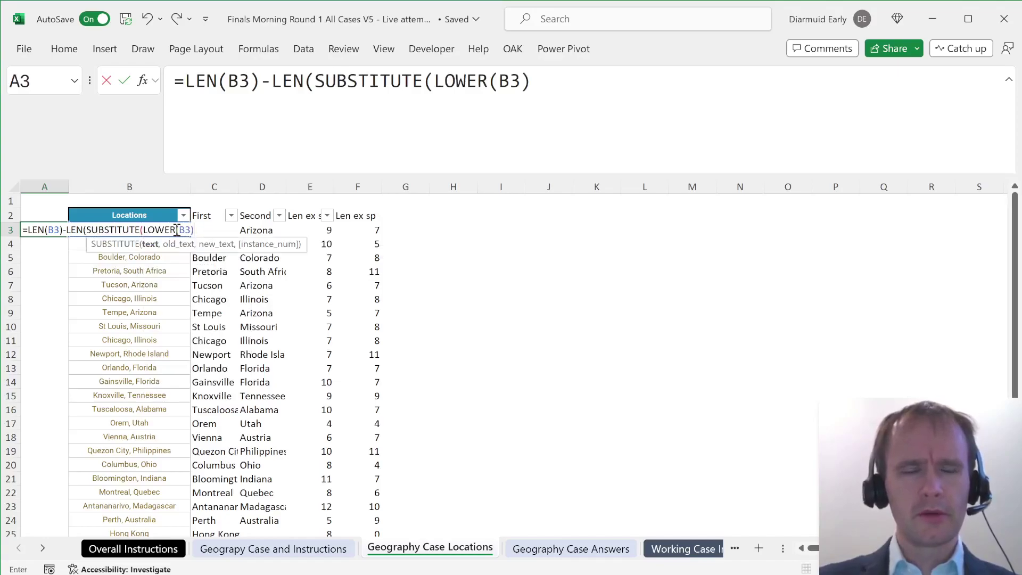
{"action": "type", "text": ",\"a\",\"\"))"}
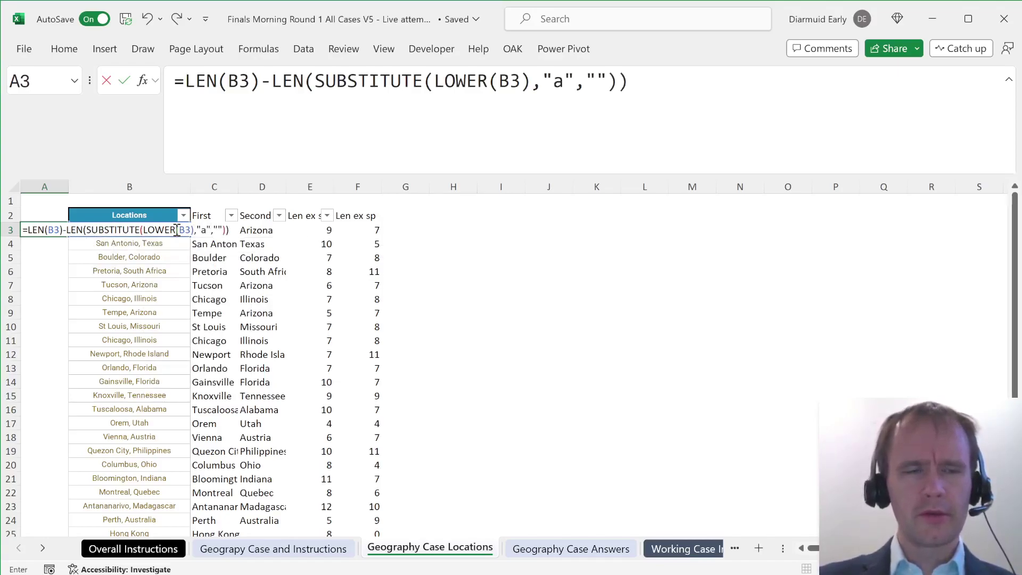
{"action": "key", "text": "Return"}
- Fill the A3 letter-count formula down through A32
{"action": "key", "text": "ctrl+Down"}
{"action": "key", "text": "ctrl+shift+Up"}
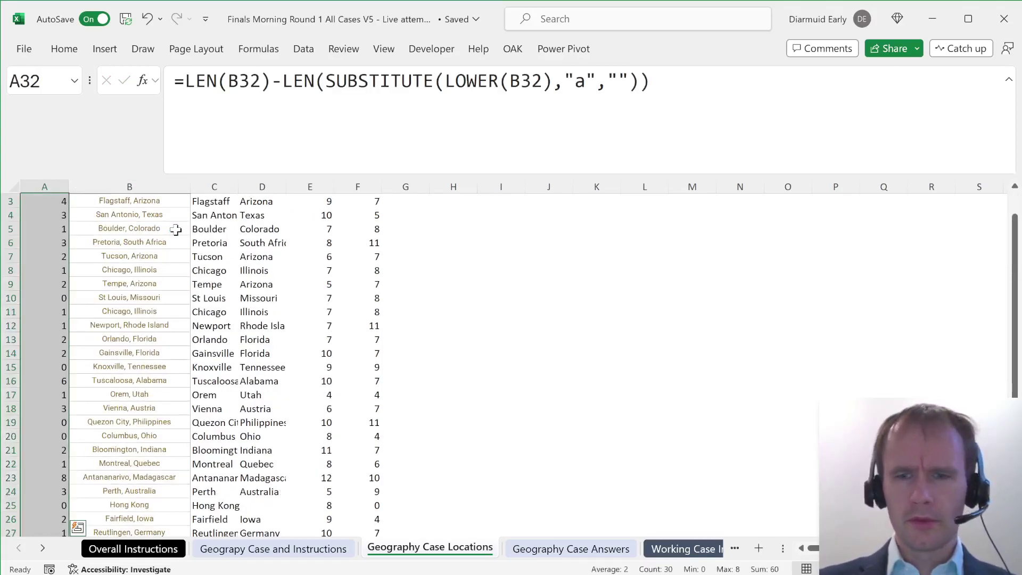
{"action": "key", "text": "Return"}
- Check the per-place counts of the letter a in A3:A32 against the place names and their total
{"action": "scroll", "coordinate": [165, 346], "scroll_direction": "down", "scroll_amount": 3}
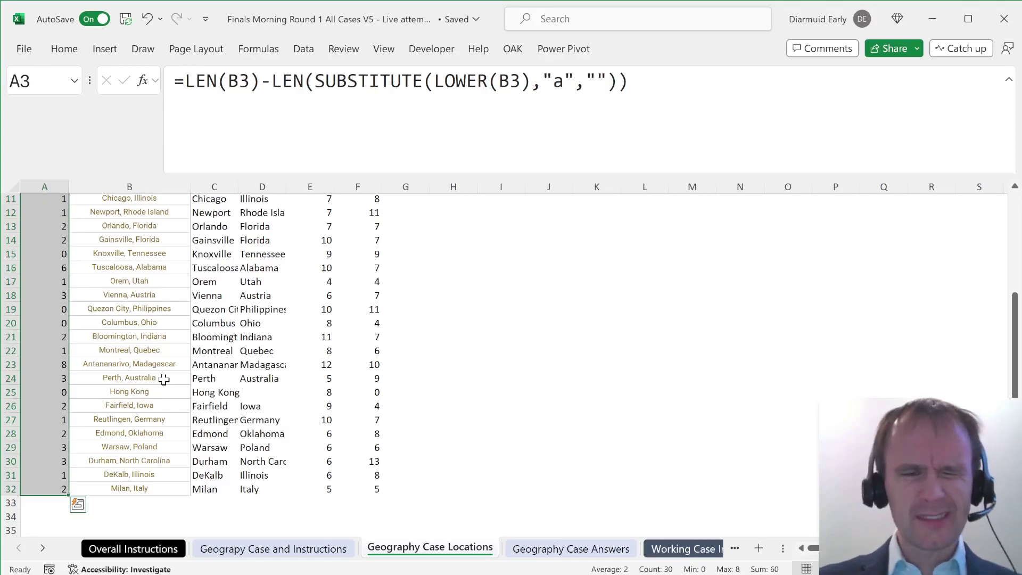
{"action": "key", "text": "ctrl+Home"}
{"action": "key", "text": "Down"}
{"action": "key", "text": "Down"}
{"action": "key", "text": "ctrl+shift+Down"}
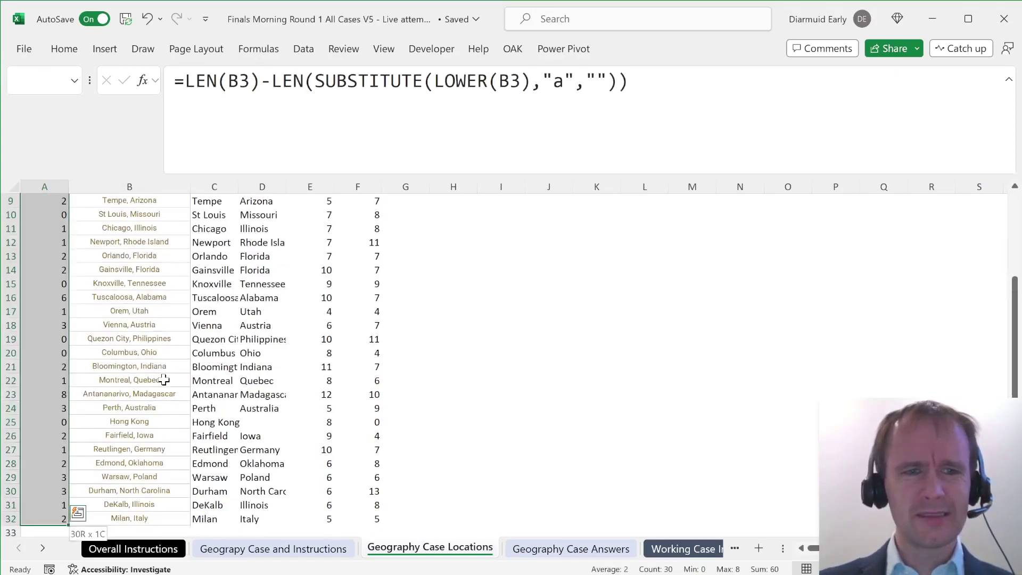
{"action": "key", "text": "ctrl+shift+Up"}
- Back on the case instructions sheet, copy the E107 letter-count formula into the Example3 answer cell E105
{"action": "key", "text": "ctrl+Page_Up"}
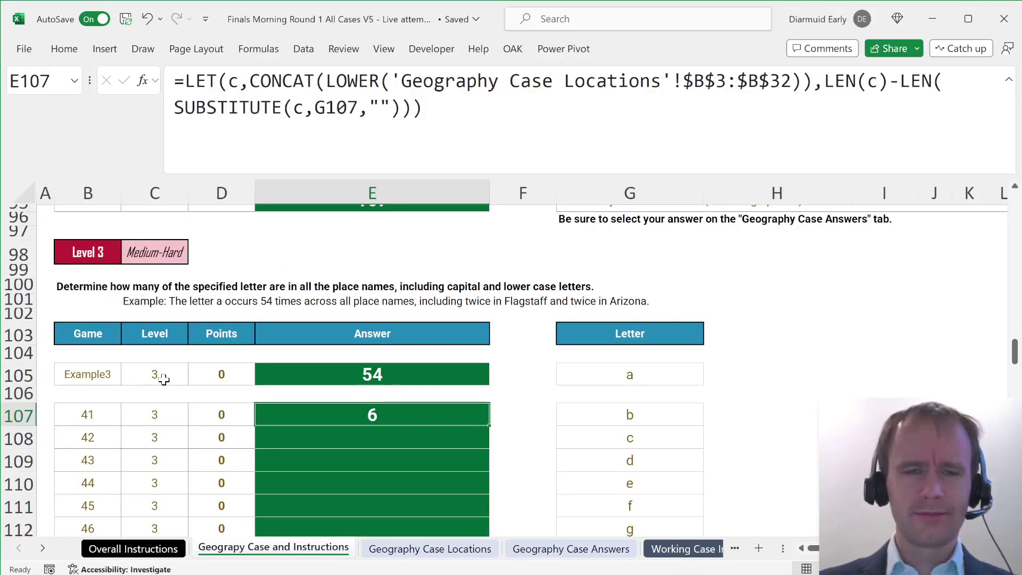
{"action": "key", "text": "ctrl+c"}
{"action": "key", "text": "Up"}
{"action": "key", "text": "Up"}
{"action": "key", "text": "ctrl+v"}
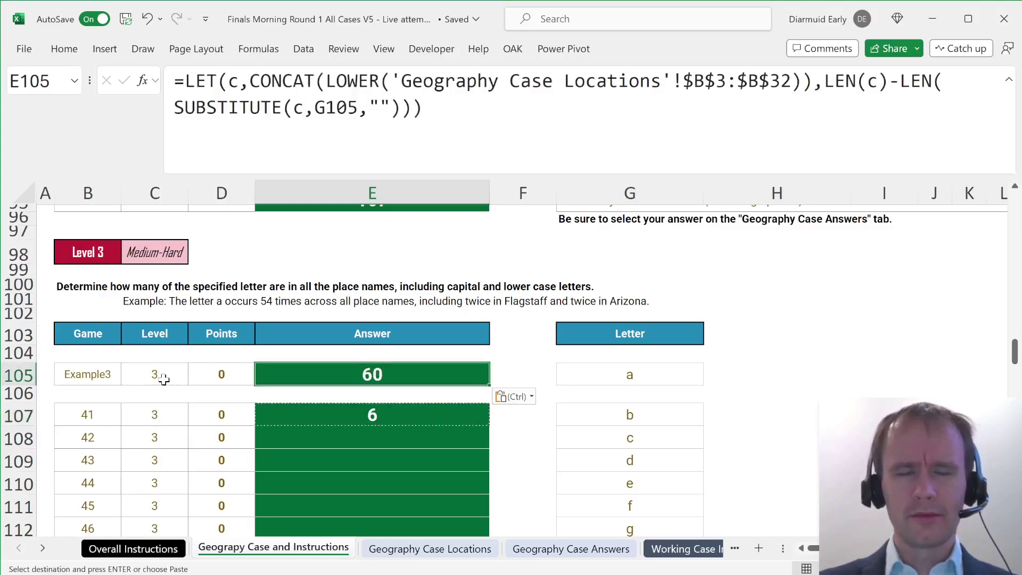
- Fill the letter-count formula from E107 down through E126 for games 41 to 60
{"action": "key", "text": "Down"}
{"action": "key", "text": "Down"}
{"action": "key", "text": "Left"}
{"action": "key", "text": "ctrl+Down"}
{"action": "key", "text": "Right"}
{"action": "key", "text": "ctrl+shift+Up"}
{"action": "key", "text": "Return"}
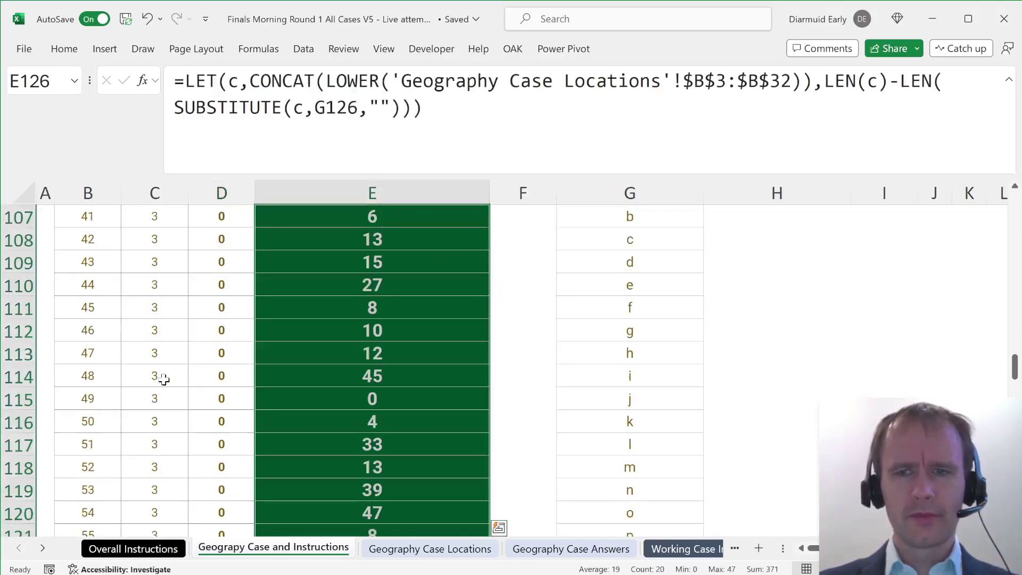
- Flag the Example3 answer cell E105 with a dark red fill
{"action": "scroll", "coordinate": [164, 379], "scroll_direction": "up", "scroll_amount": 2}
{"action": "left_click", "coordinate": [327, 281]}
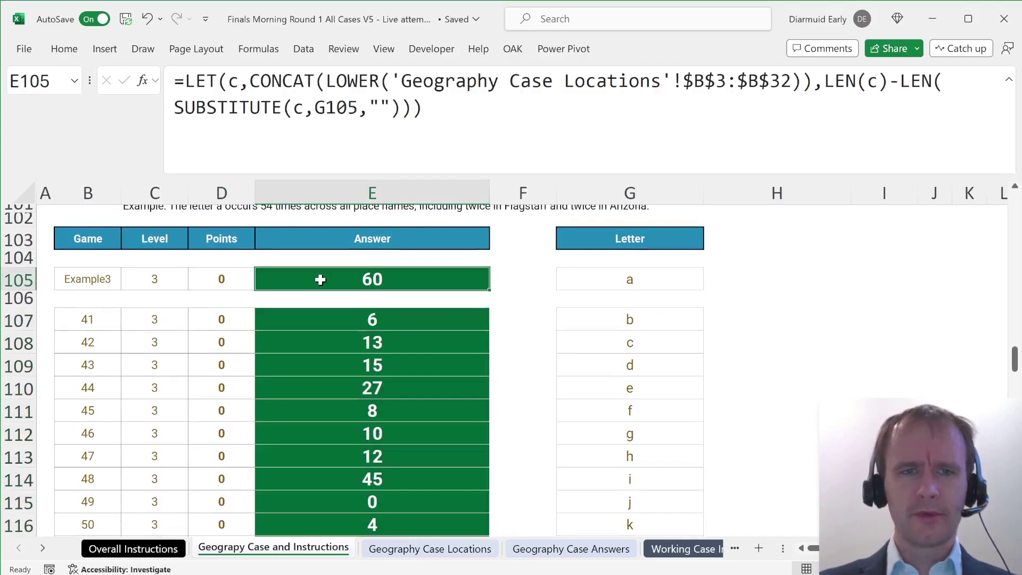
{"action": "left_click", "coordinate": [62, 49]}
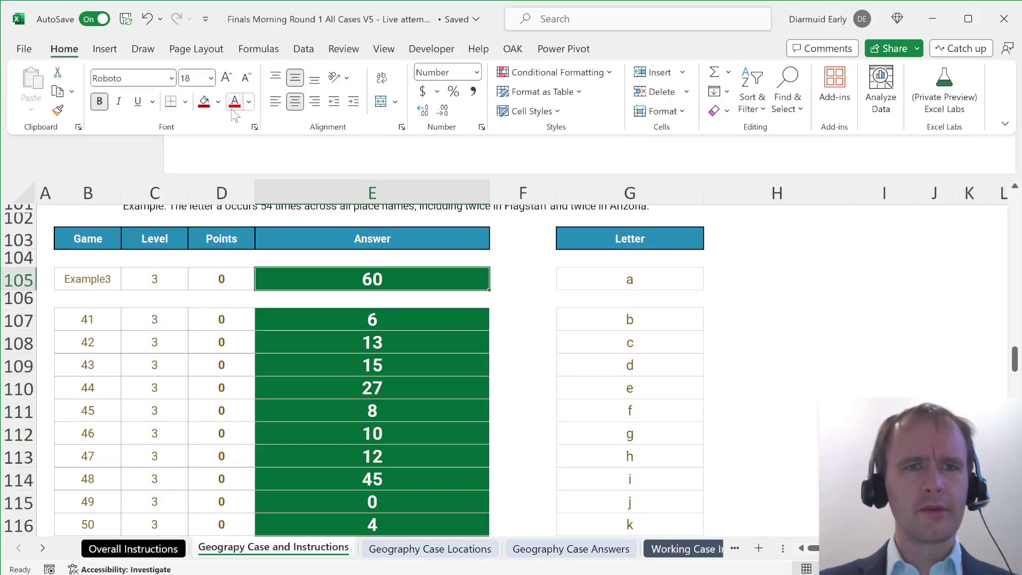
{"action": "left_click", "coordinate": [204, 103]}
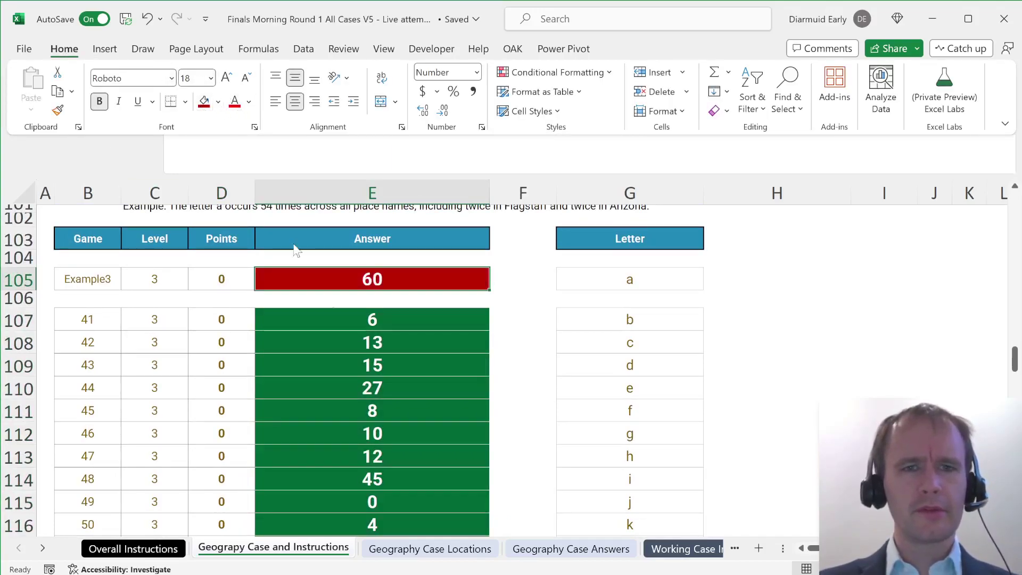
- Read questions 5 to 7 below the Level 3 answers
{"action": "left_click", "coordinate": [346, 367]}
{"action": "type", "text": "54"}
{"action": "key", "text": "Return"}
{"action": "key", "text": "Down"}
{"action": "key", "text": "Down"}
{"action": "key", "text": "ctrl+Down"}
{"action": "key", "text": "ctrl+Down"}
{"action": "key", "text": "Down"}
{"action": "key", "text": "Down"}
{"action": "key", "text": "Down"}
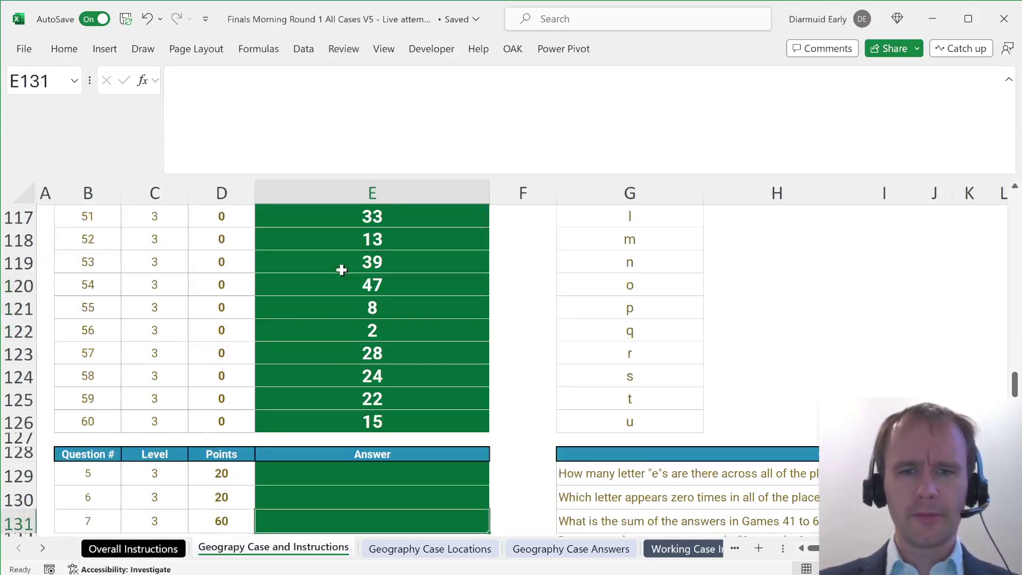
{"action": "key", "text": "Up"}
{"action": "key", "text": "Right"}
{"action": "key", "text": "ctrl+Right"}
{"action": "key", "text": "ctrl+Right"}
{"action": "key", "text": "ctrl+Left"}
{"action": "key", "text": "ctrl+Left"}
{"action": "key", "text": "Up"}
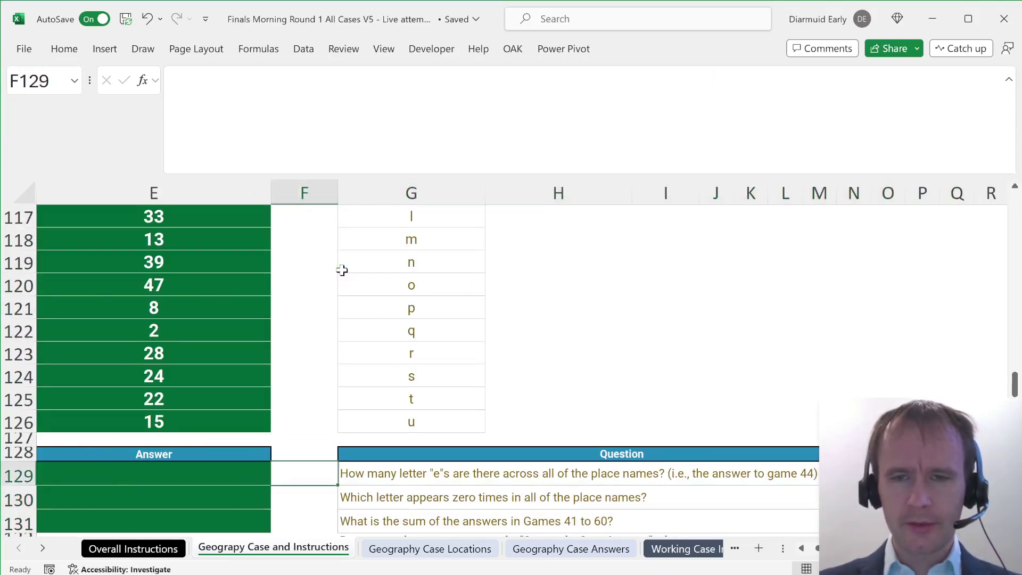
- Answer question 5 by linking E129 to the game 44 answer in E110
{"action": "key", "text": "Left"}
{"action": "type", "text": "="}
{"action": "key", "text": "Up"}
{"action": "key", "text": "Up"}
{"action": "key", "text": "Up"}
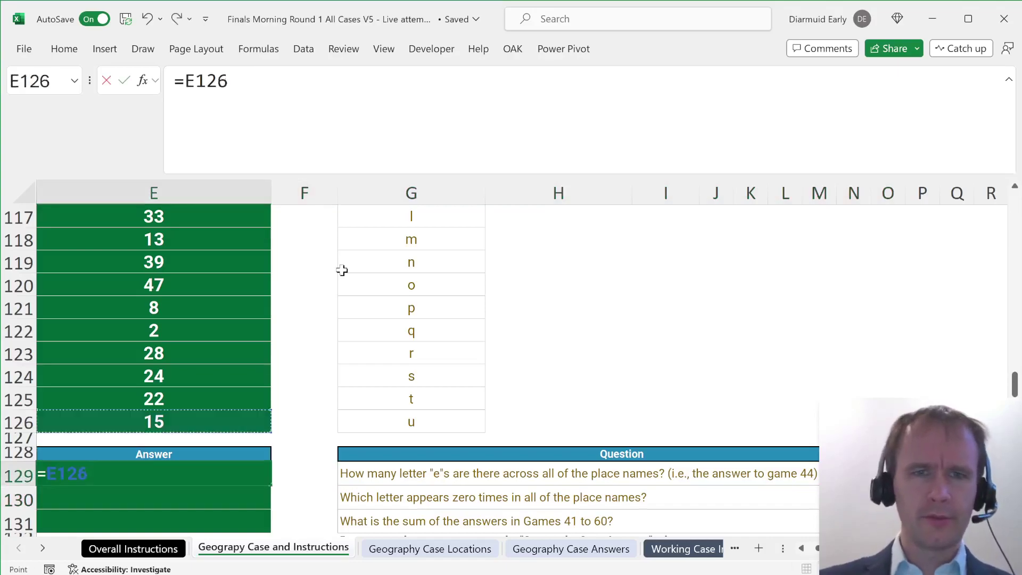
{"action": "key", "text": "ctrl+Up"}
{"action": "key", "text": "Down"}
{"action": "key", "text": "Down"}
{"action": "key", "text": "Down"}
{"action": "key", "text": "Down"}
{"action": "key", "text": "Up"}
{"action": "key", "text": "Return"}
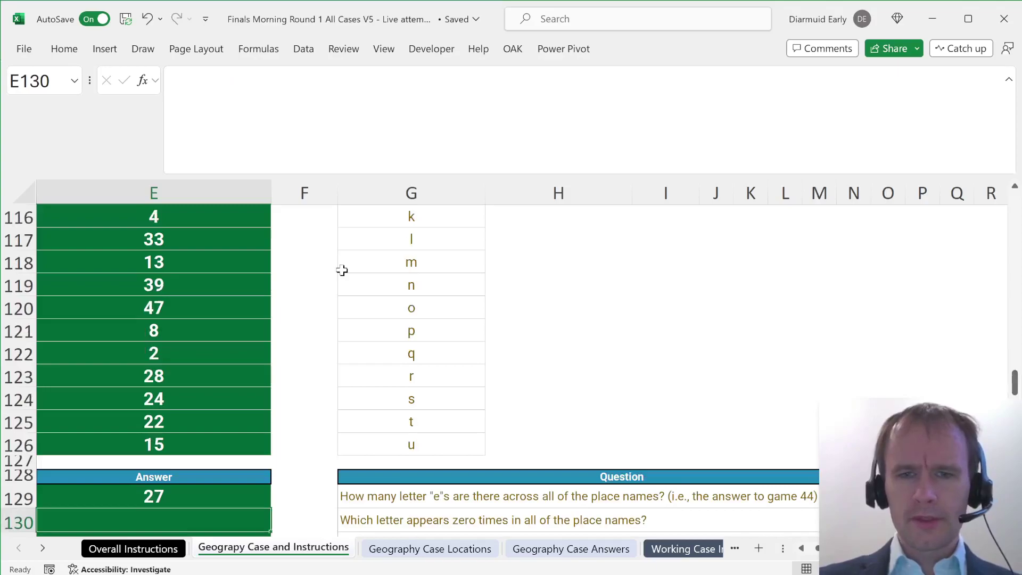
- Examine the Level 3 letter counts in E107:E126 for a letter that appears zero times
{"action": "key", "text": "Up"}
{"action": "key", "text": "Up"}
{"action": "key", "text": "Up"}
{"action": "key", "text": "Up"}
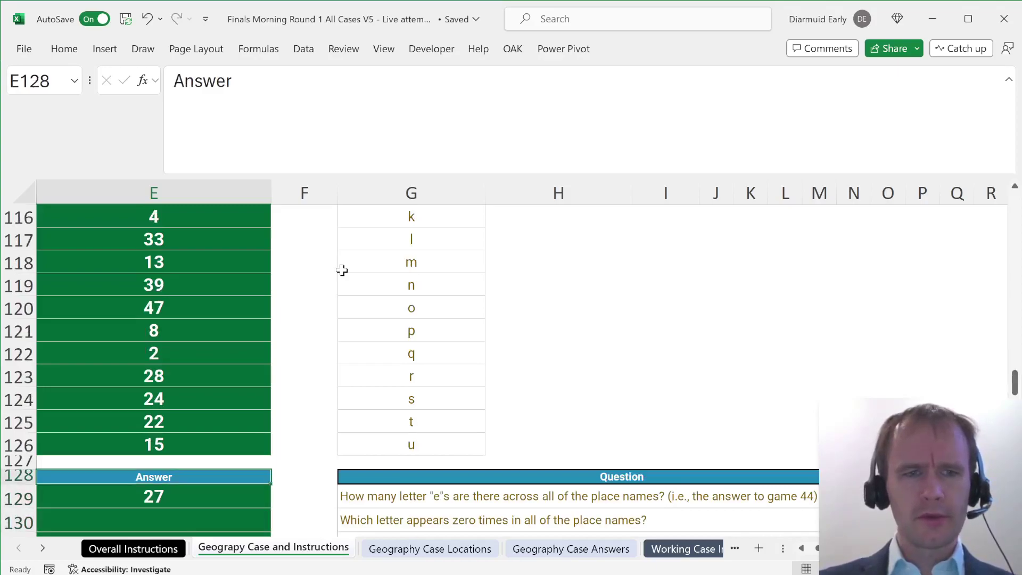
{"action": "key", "text": "ctrl+shift+Up"}
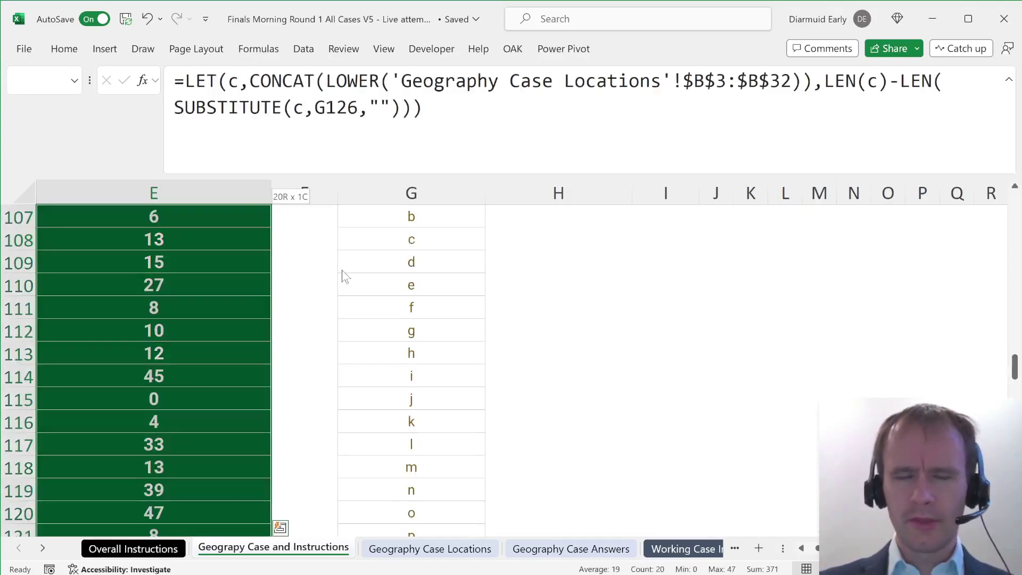
{"action": "left_click", "coordinate": [171, 408]}
{"action": "key", "text": "Up"}
{"action": "key", "text": "ctrl+shift+Up"}
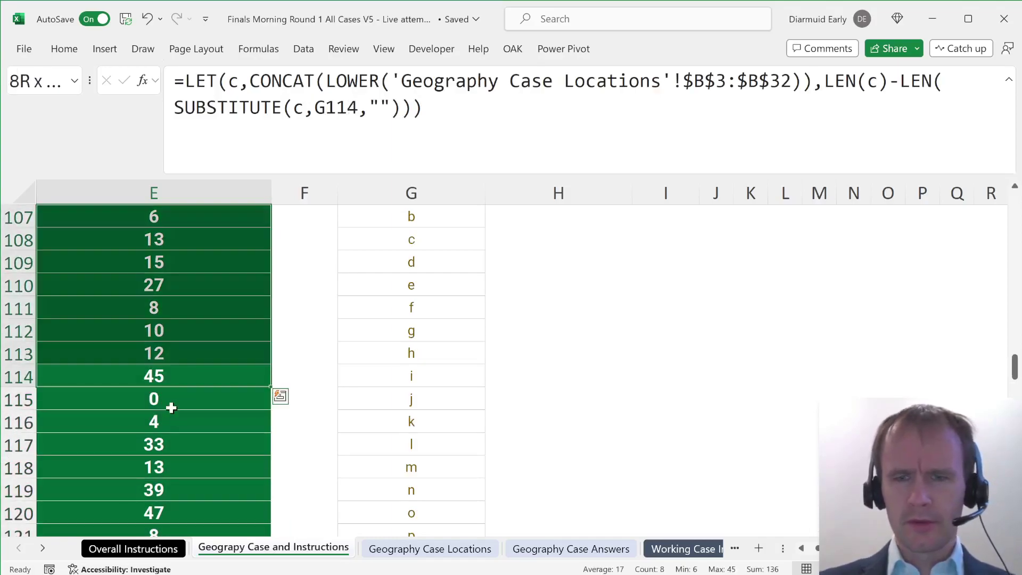
{"action": "left_click", "coordinate": [171, 408]}
{"action": "key", "text": "Down"}
{"action": "key", "text": "ctrl+shift+Down"}
{"action": "key", "text": "ctrl+Down"}
{"action": "key", "text": "Down"}
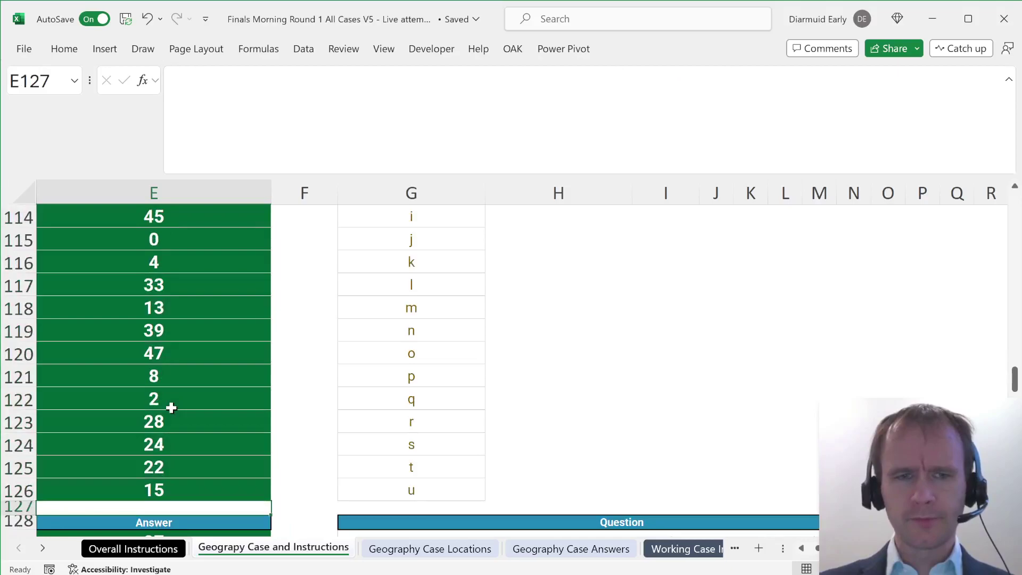
- Try to extend the letter list with v in G127 and copy the letter-count formula alongside it
{"action": "key", "text": "Right"}
{"action": "key", "text": "Right"}
{"action": "type", "text": "v"}
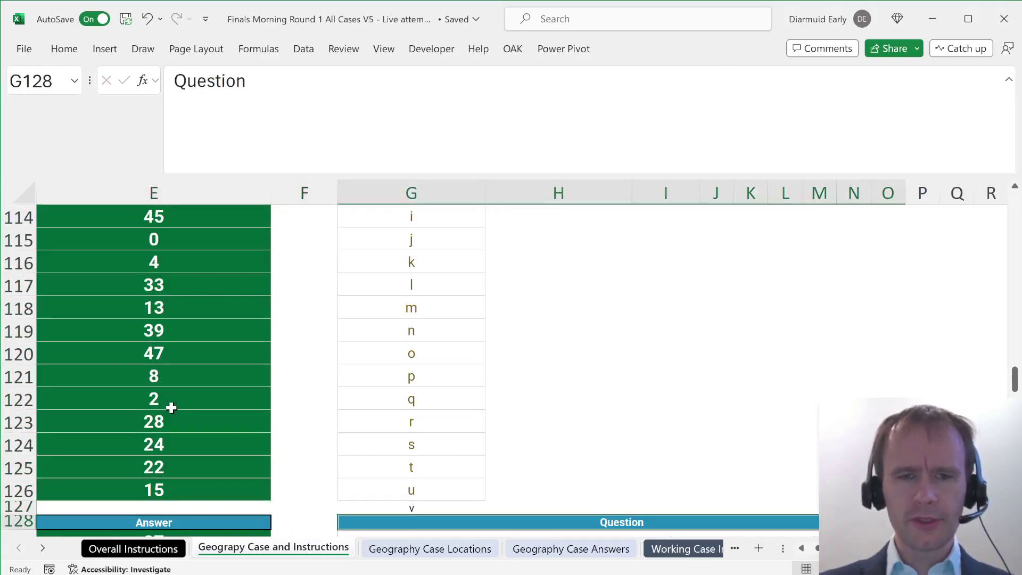
{"action": "key", "text": "Return"}
{"action": "key", "text": "Left"}
{"action": "key", "text": "Left"}
{"action": "key", "text": "Up"}
{"action": "key", "text": "Up"}
{"action": "key", "text": "Up"}
{"action": "key", "text": "ctrl+c"}
{"action": "key", "text": "Down"}
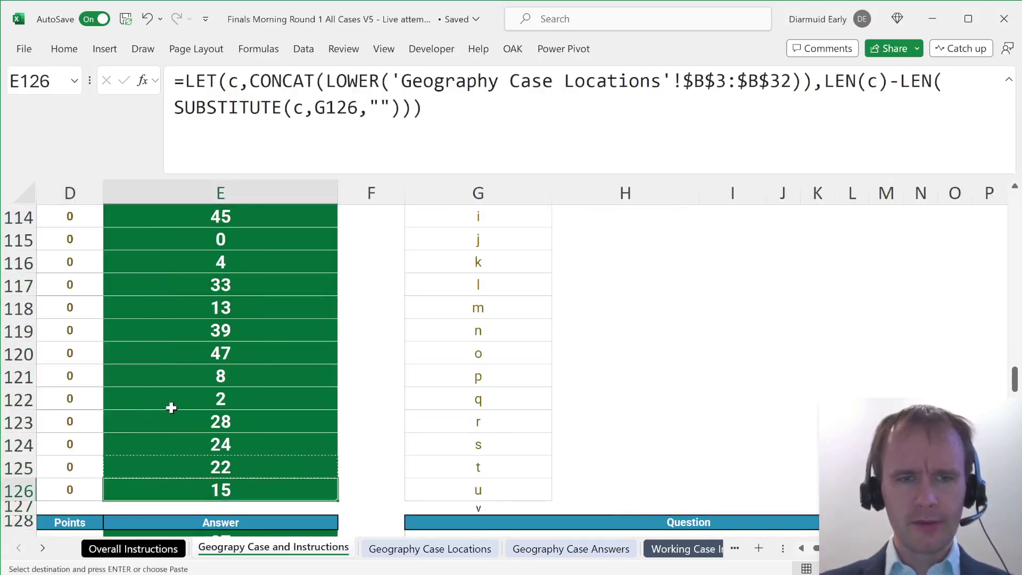
{"action": "key", "text": "Down"}
{"action": "key", "text": "ctrl+v"}
- Enter =FileName in the question 6 answer cell E130
{"action": "key", "text": "Right"}
{"action": "key", "text": "Right"}
{"action": "key", "text": "Left"}
{"action": "key", "text": "Down"}
{"action": "key", "text": "Left"}
{"action": "key", "text": "Down"}
{"action": "key", "text": "Down"}
{"action": "type", "text": "=FileName"}
{"action": "key", "text": "Return"}
{"action": "key", "text": "Up"}
{"action": "key", "text": "Up"}
{"action": "key", "text": "Up"}
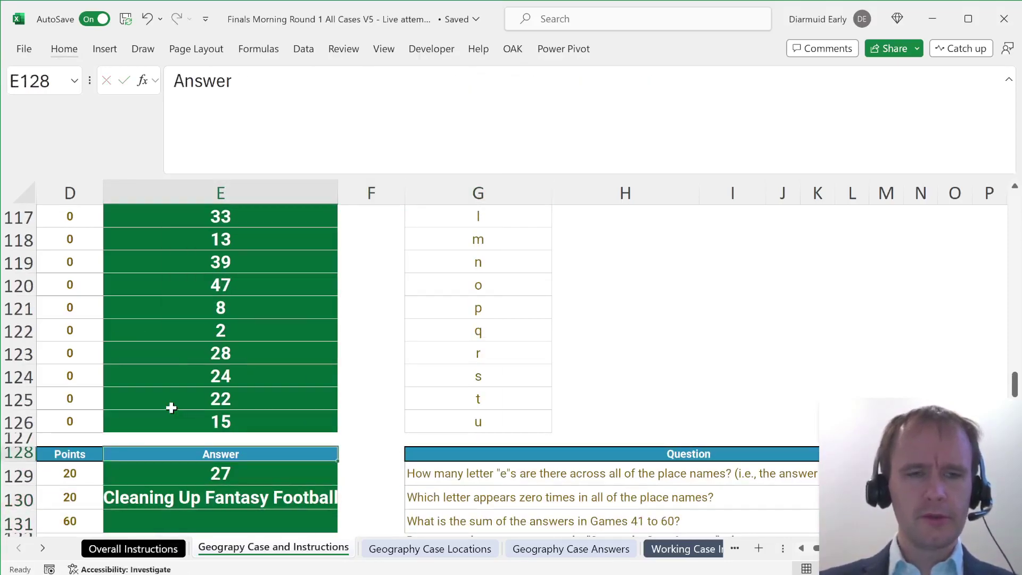
{"action": "key", "text": "Return"}
{"action": "key", "text": "Down"}
{"action": "key", "text": "Down"}
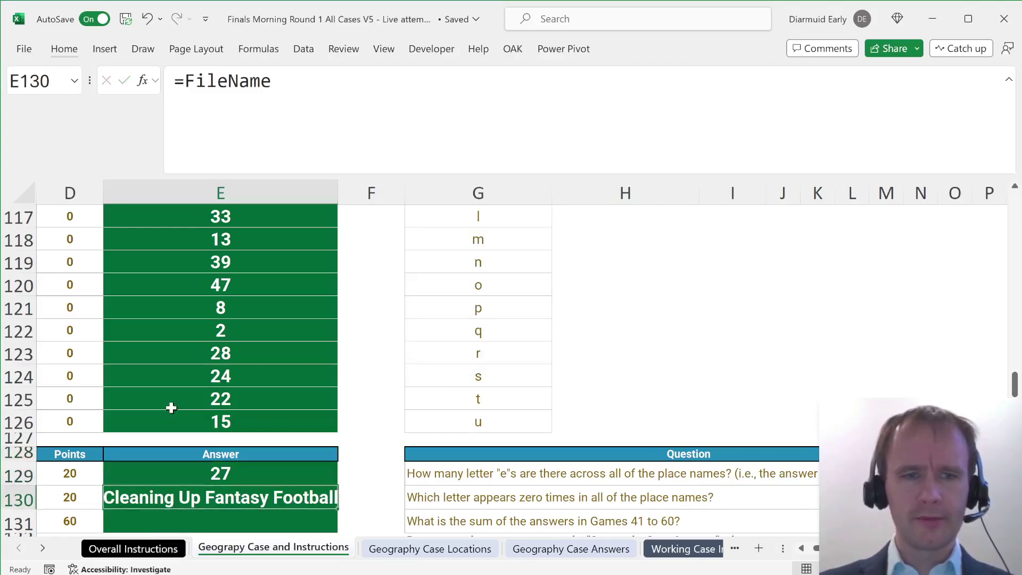
- In the question 6 answer cell E130, start a FILTER formula with E107:E126 as its array
{"action": "type", "text": "=filt"}
{"action": "key", "text": "Tab"}
{"action": "key", "text": "Up"}
{"action": "key", "text": "Up"}
{"action": "key", "text": "Up"}
{"action": "key", "text": "Up"}
{"action": "key", "text": "ctrl+shift+Up"}
{"action": "type", "text": ","}
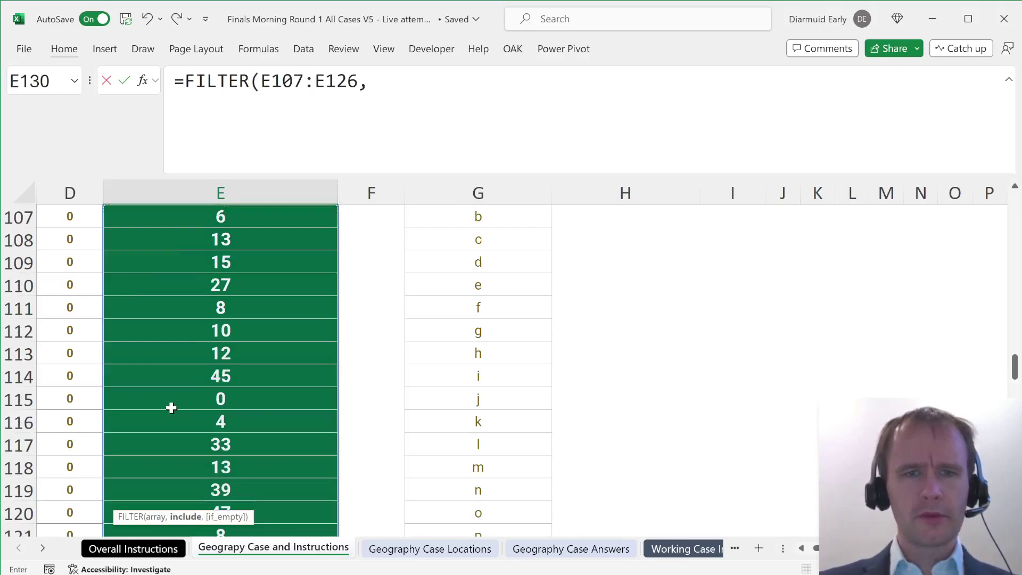
- Complete the FILTER formula in E130 with the include condition E107:E126=0
{"action": "key", "text": "Right"}
{"action": "key", "text": "Right"}
{"action": "key", "text": "Up"}
{"action": "key", "text": "Up"}
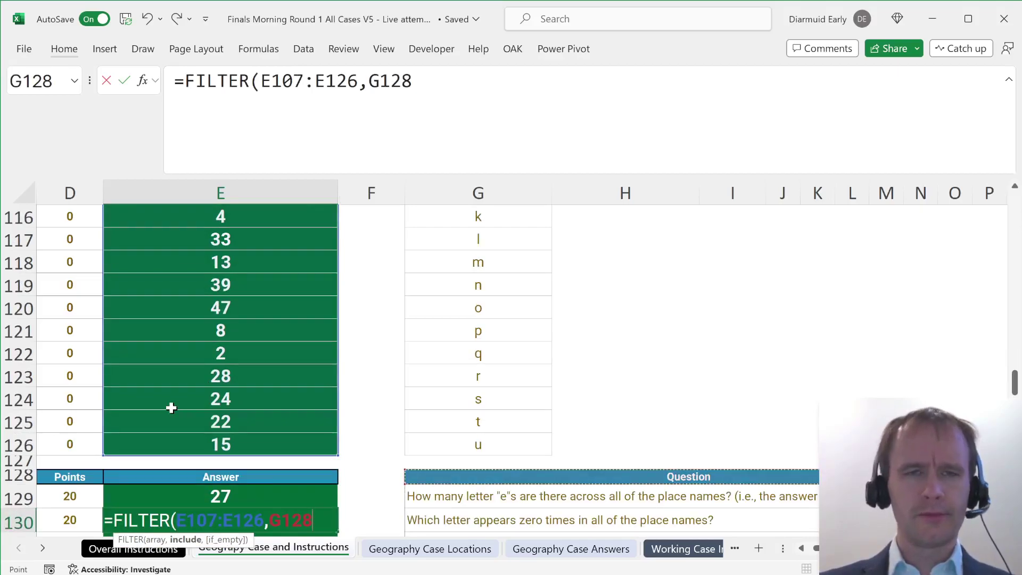
{"action": "key", "text": "Left"}
{"action": "key", "text": "Left"}
{"action": "key", "text": "Up"}
{"action": "key", "text": "Up"}
{"action": "key", "text": "ctrl+shift+Up"}
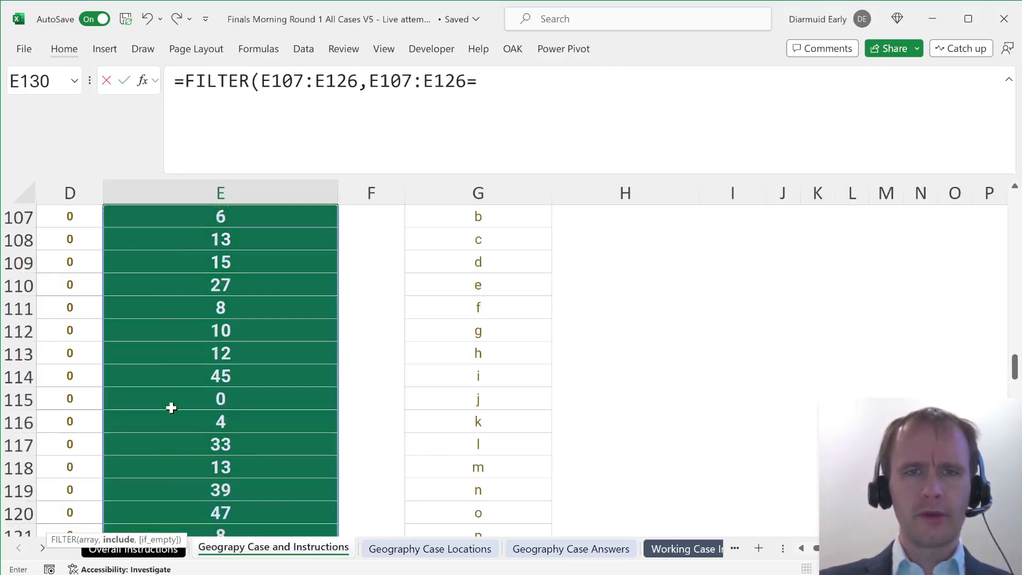
{"action": "type", "text": "=0)"}
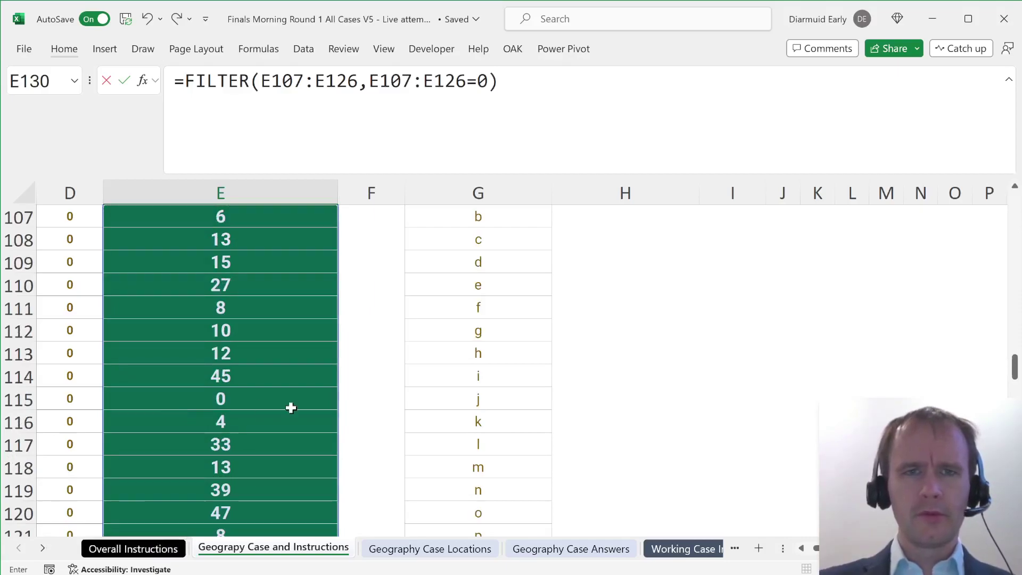
- Change the FILTER array in E130 to the letter list G107:G126 and enter the formula
{"action": "left_click_drag", "start_coordinate": [340, 390], "coordinate": [491, 403]}
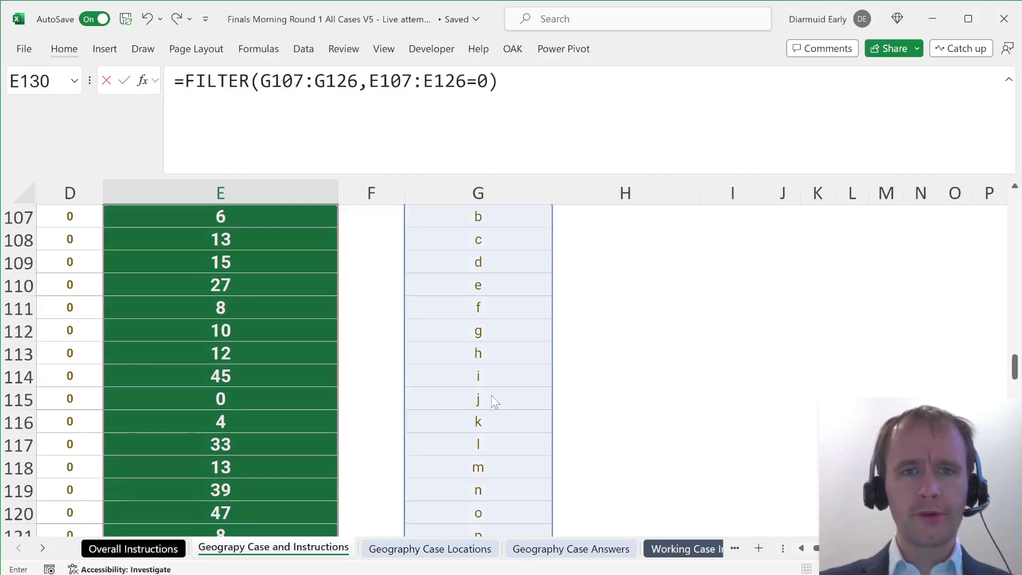
{"action": "key", "text": "Return"}
{"action": "key", "text": "Return"}
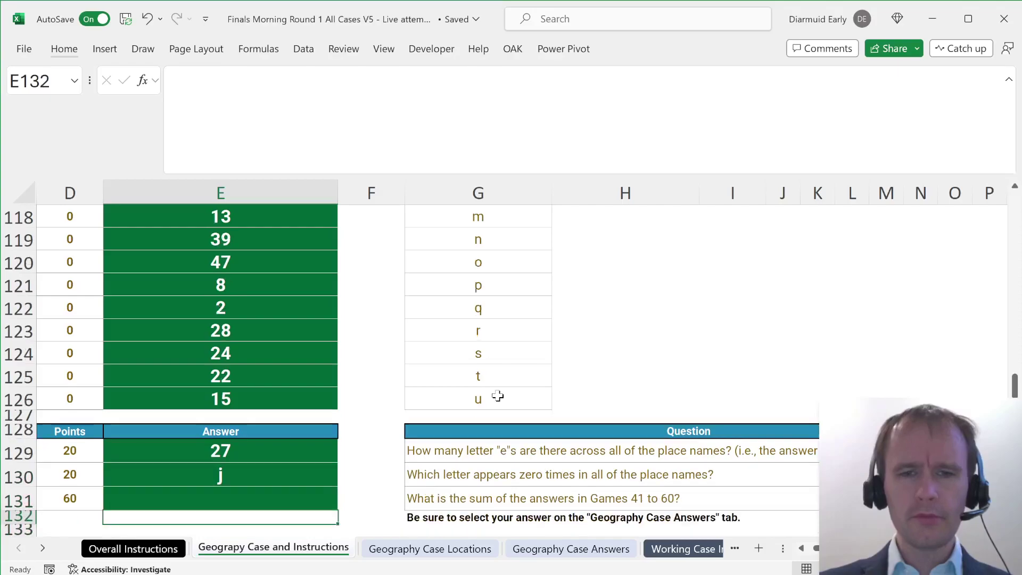
- Enter =SUM(E107:E126) in the question 7 answer cell E131
{"action": "key", "text": "Up"}
{"action": "type", "text": "=s"}
{"action": "key", "text": "Tab"}
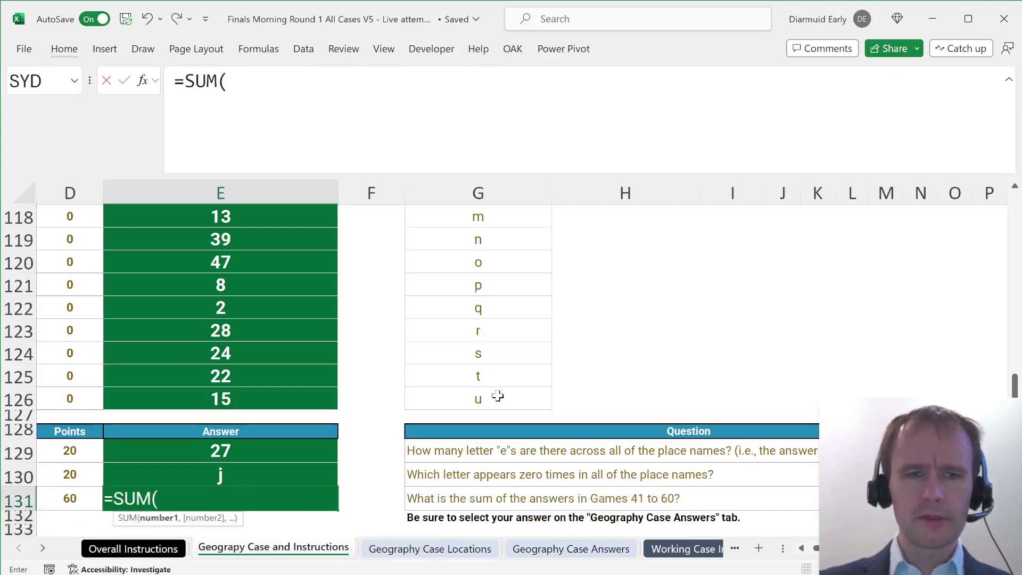
{"action": "key", "text": "Up"}
{"action": "key", "text": "Up"}
{"action": "key", "text": "Up"}
{"action": "key", "text": "Up"}
{"action": "key", "text": "Up"}
{"action": "key", "text": "ctrl+shift+Up"}
{"action": "key", "text": "Return"}
{"action": "key", "text": "Up"}
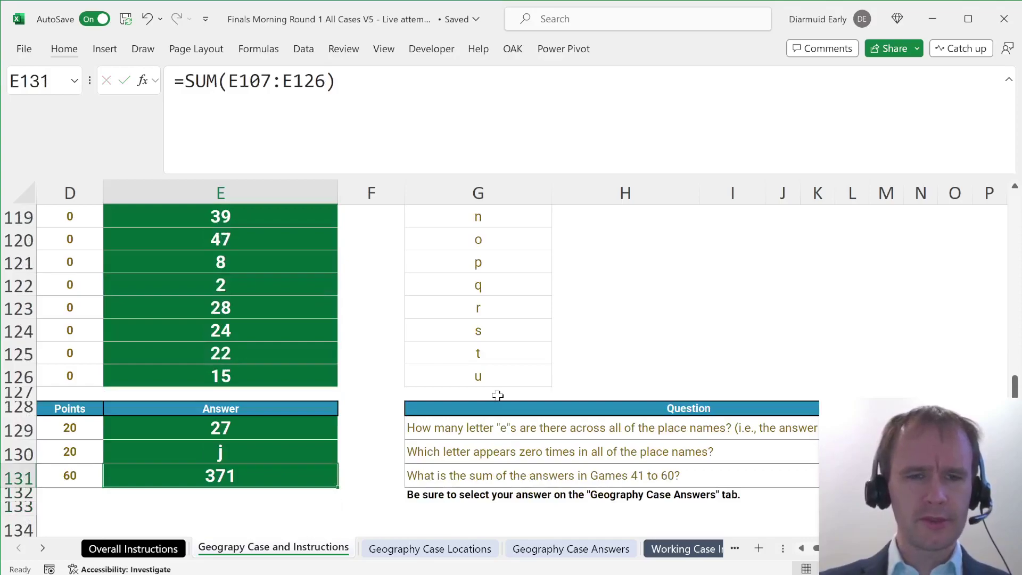
- On the Geography Case Answers sheet, select 27 as the question 5 answer in E36
{"action": "key", "text": "ctrl+Page_Down"}
{"action": "key", "text": "ctrl+Page_Down"}
{"action": "scroll", "coordinate": [490, 396], "scroll_direction": "down", "scroll_amount": 4}
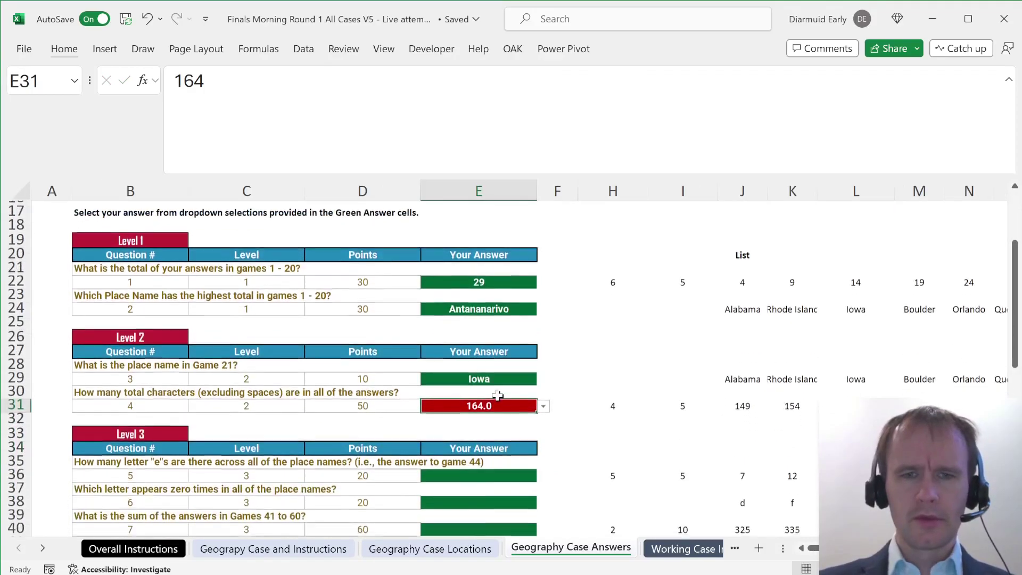
{"action": "left_click", "coordinate": [468, 400]}
{"action": "key", "text": "alt+Down"}
{"action": "key", "text": "Down"}
{"action": "key", "text": "Down"}
{"action": "key", "text": "Down"}
{"action": "key", "text": "Down"}
{"action": "key", "text": "Return"}
{"action": "key", "text": "Down"}
{"action": "key", "text": "Down"}
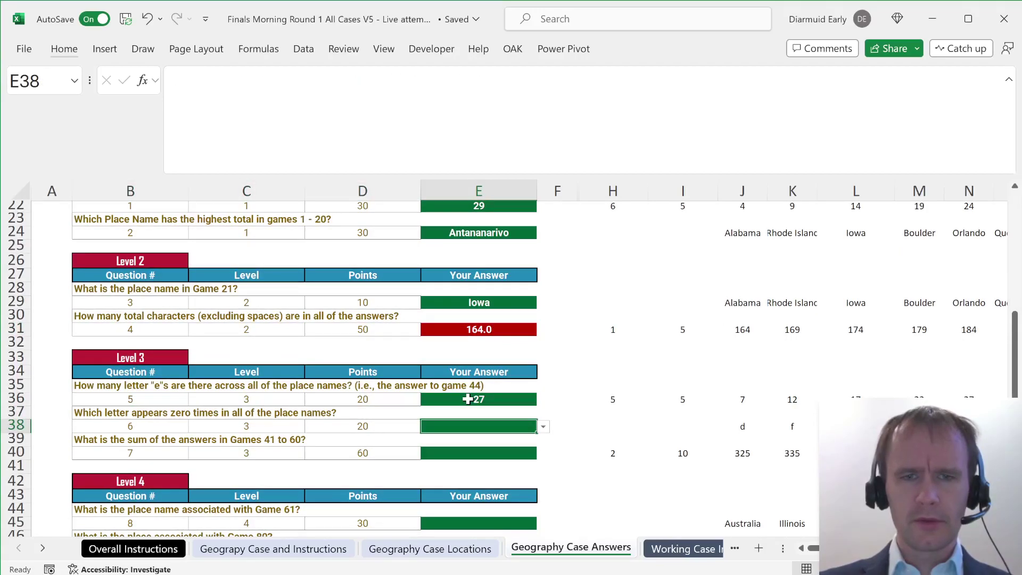
- Select j as the question 6 answer in E38
{"action": "key", "text": "alt+Down"}
{"action": "key", "text": "Down"}
{"action": "key", "text": "Down"}
{"action": "key", "text": "Down"}
{"action": "key", "text": "Return"}
- Look through the available answer choices for question 7 in E40 without picking one
{"action": "key", "text": "Down"}
{"action": "key", "text": "Down"}
{"action": "key", "text": "alt+Down"}
{"action": "key", "text": "Down"}
{"action": "key", "text": "Down"}
{"action": "key", "text": "Down"}
{"action": "key", "text": "Down"}
{"action": "key", "text": "Down"}
{"action": "key", "text": "Down"}
{"action": "key", "text": "Down"}
{"action": "key", "text": "Down"}
{"action": "key", "text": "Down"}
{"action": "key", "text": "Down"}
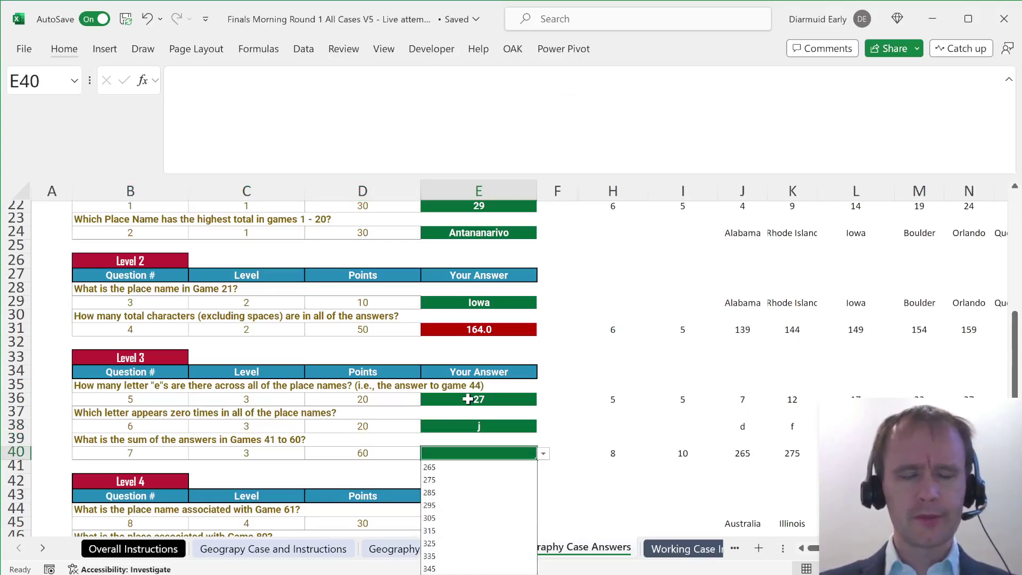
{"action": "key", "text": "Escape"}
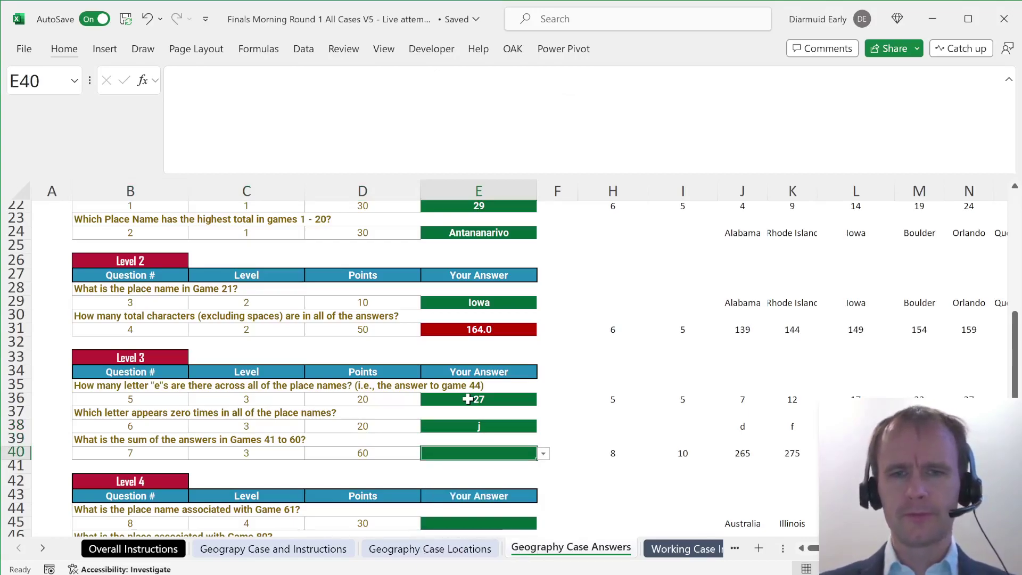
- Return to the case instructions sheet and examine the Level 4 rules and scrambled place names, ending at H145 beside the example
{"action": "left_click", "coordinate": [70, 51]}
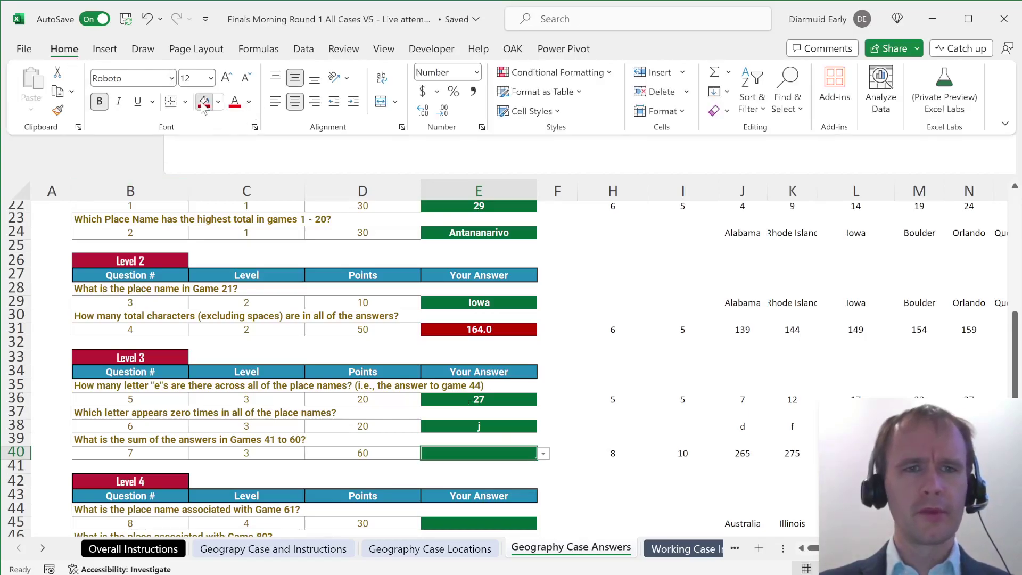
{"action": "key", "text": "ctrl+Page_Up"}
{"action": "key", "text": "ctrl+Page_Up"}
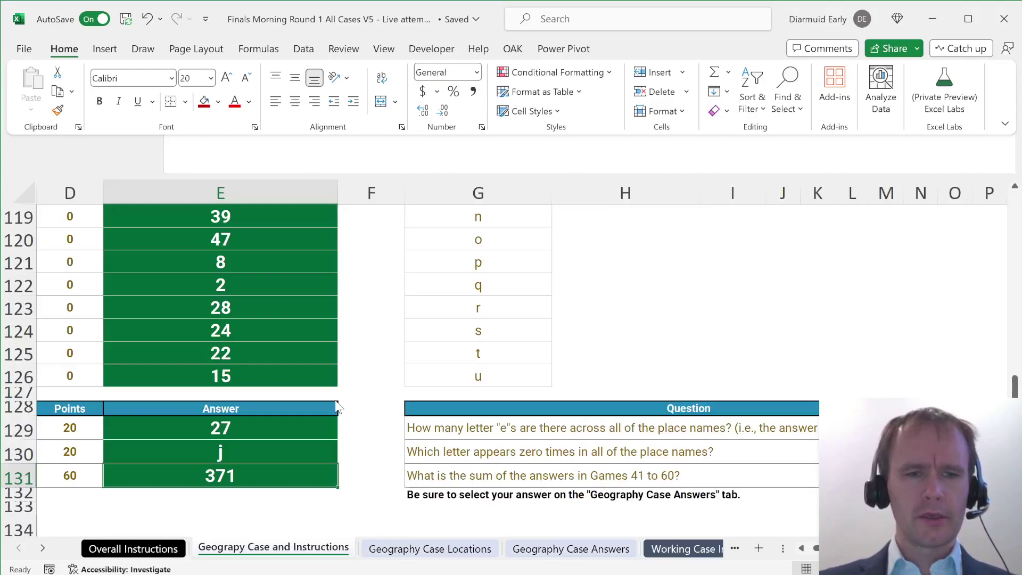
{"action": "scroll", "coordinate": [335, 400], "scroll_direction": "down", "scroll_amount": 4}
{"action": "scroll", "coordinate": [334, 400], "scroll_direction": "left", "scroll_amount": 3}
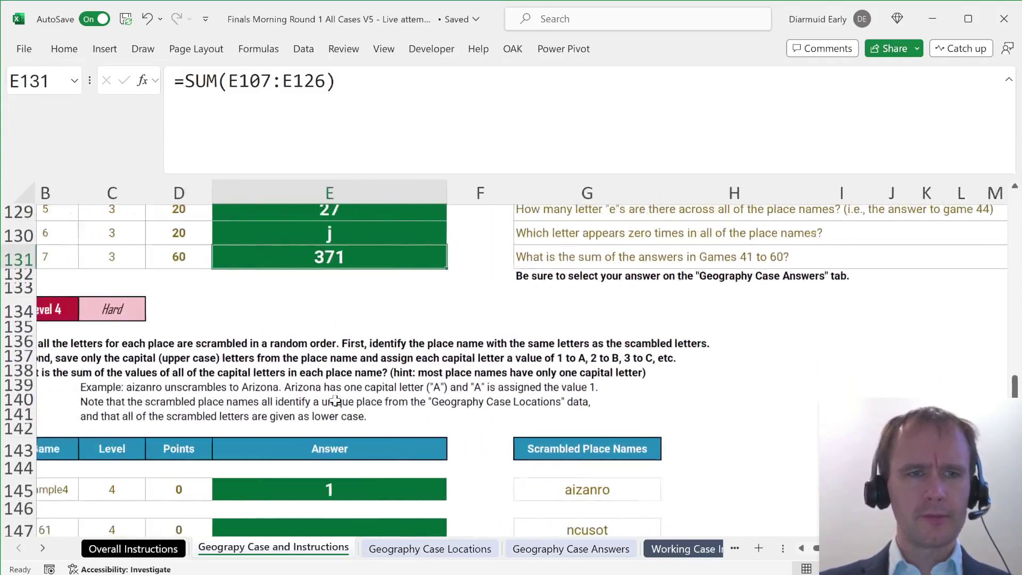
{"action": "scroll", "coordinate": [334, 401], "scroll_direction": "down", "scroll_amount": 1}
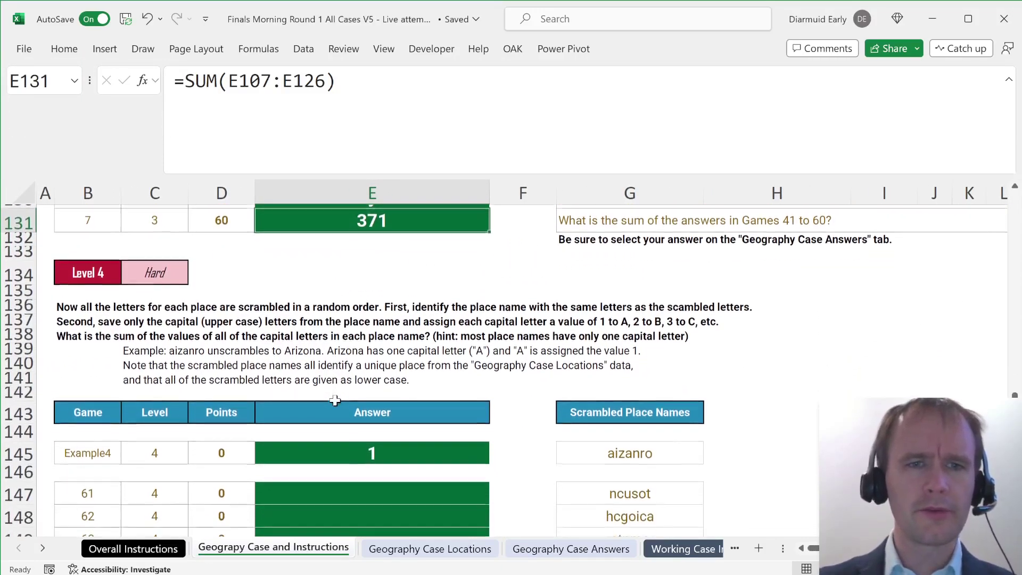
{"action": "scroll", "coordinate": [334, 401], "scroll_direction": "down", "scroll_amount": 1}
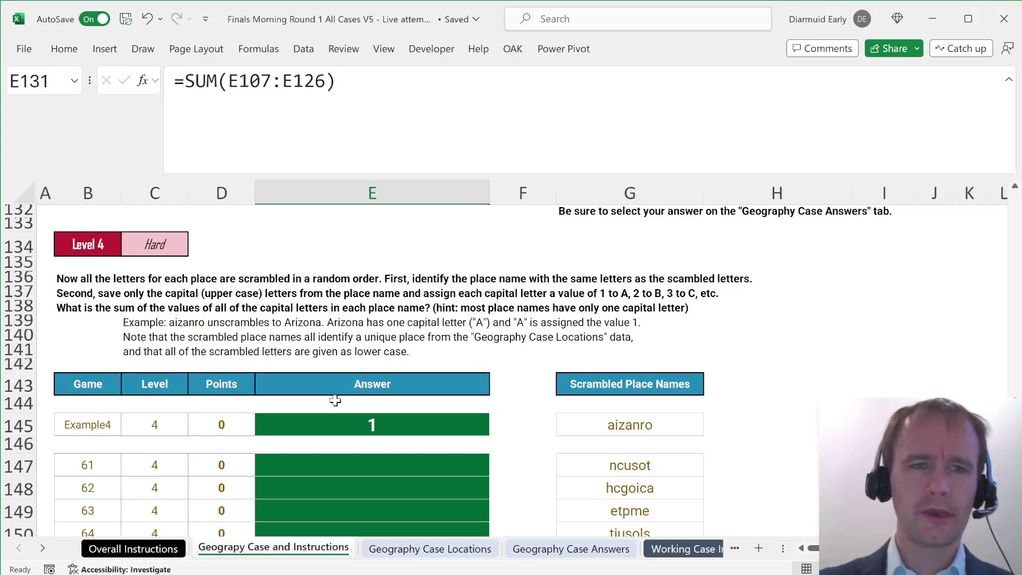
{"action": "left_click", "coordinate": [720, 421]}
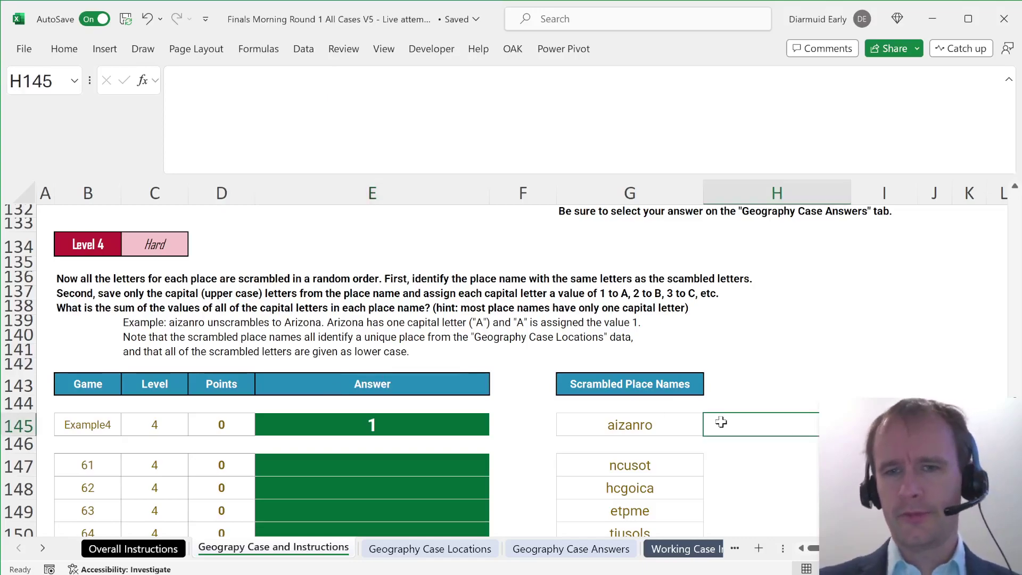
- In I3 of the Geography Case Locations sheet, start a TOCOL formula with C3:D32 as its array
{"action": "key", "text": "ctrl+Page_Down"}
{"action": "key", "text": "Up"}
{"action": "key", "text": "Right"}
{"action": "key", "text": "Right"}
{"action": "key", "text": "Right"}
{"action": "key", "text": "Right"}
{"action": "key", "text": "Right"}
{"action": "key", "text": "Right"}
{"action": "key", "text": "Down"}
{"action": "key", "text": "Right"}
{"action": "key", "text": "Right"}
{"action": "type", "text": "=toc"}
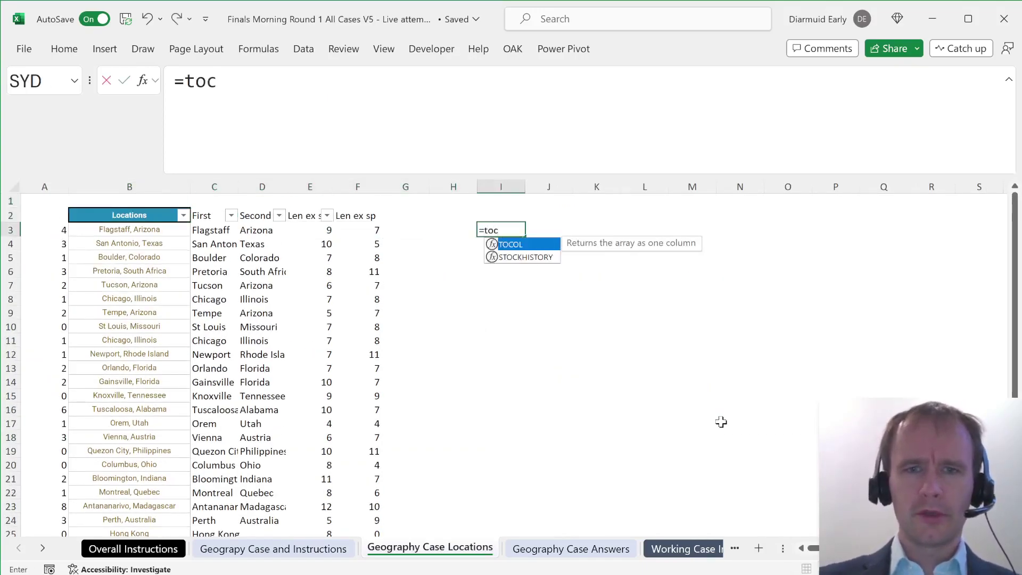
{"action": "key", "text": "Tab"}
{"action": "key", "text": "Left"}
{"action": "key", "text": "Left"}
{"action": "key", "text": "Left"}
{"action": "key", "text": "Left"}
{"action": "key", "text": "Left"}
{"action": "key", "text": "Left"}
{"action": "key", "text": "ctrl+shift+Down"}
{"action": "key", "text": "shift+Right"}
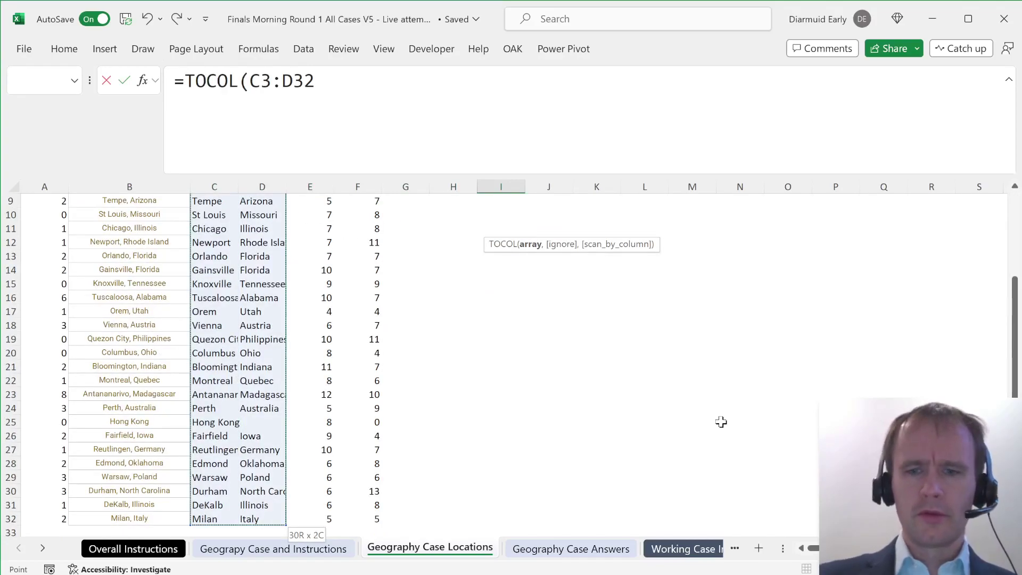
- Set the TOCOL ignore argument to 1 (ignore blanks) and enter the formula in I3
{"action": "type", "text": ")"}
{"action": "key", "text": "BackSpace"}
{"action": "type", "text": ","}
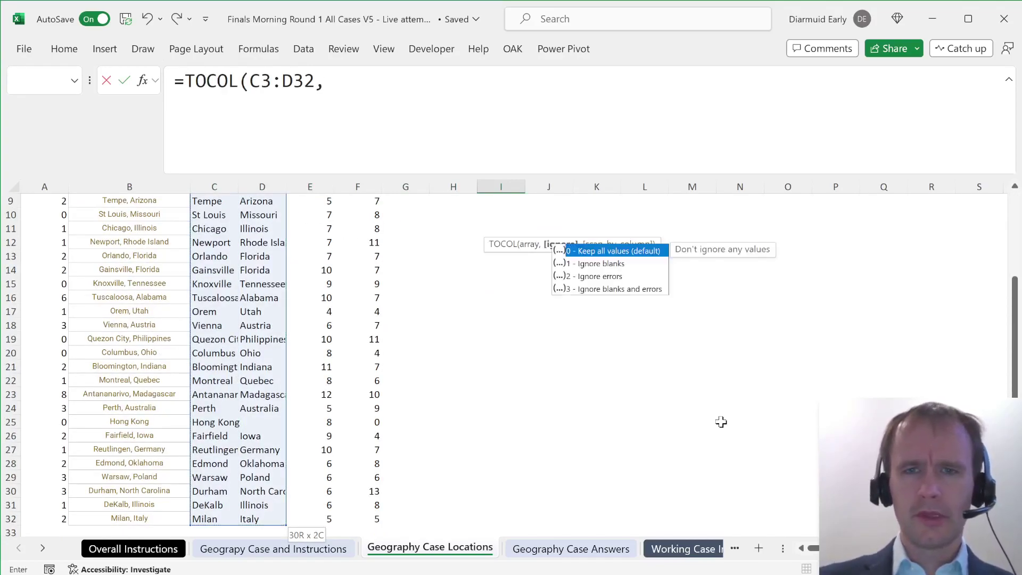
{"action": "type", "text": "1"}
{"action": "key", "text": "Return"}
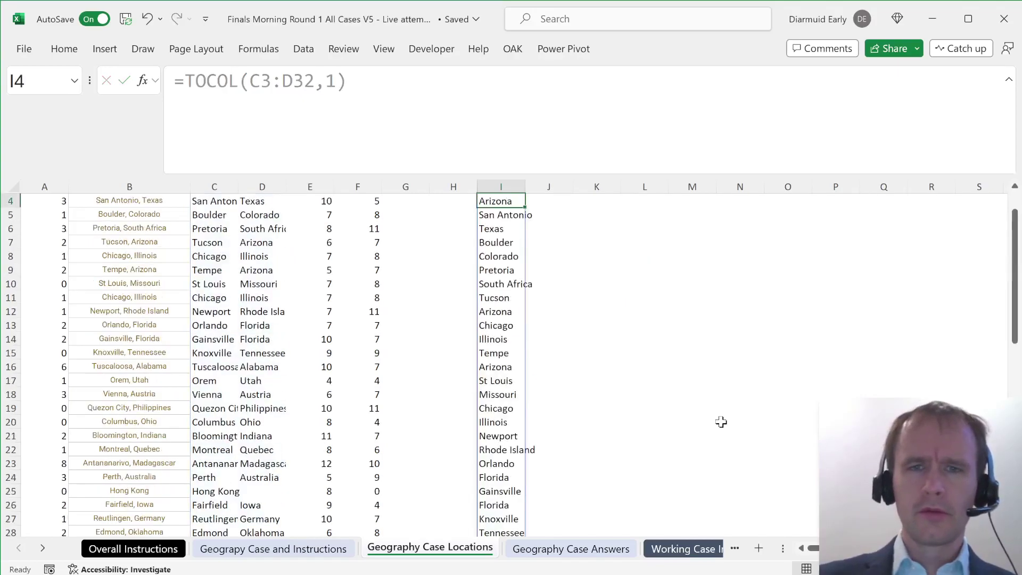
- In J3, beside the stacked place list, start a formula nesting CONCAT, SORT and MID
{"action": "key", "text": "Up"}
{"action": "key", "text": "Up"}
{"action": "key", "text": "Down"}
{"action": "key", "text": "ctrl+Down"}
{"action": "key", "text": "ctrl+Up"}
{"action": "key", "text": "Up"}
{"action": "key", "text": "Right"}
{"action": "key", "text": "Down"}
{"action": "type", "text": "=conc"}
{"action": "key", "text": "Tab"}
{"action": "type", "text": "sort"}
{"action": "key", "text": "Tab"}
{"action": "type", "text": "mi"}
{"action": "key", "text": "Tab"}
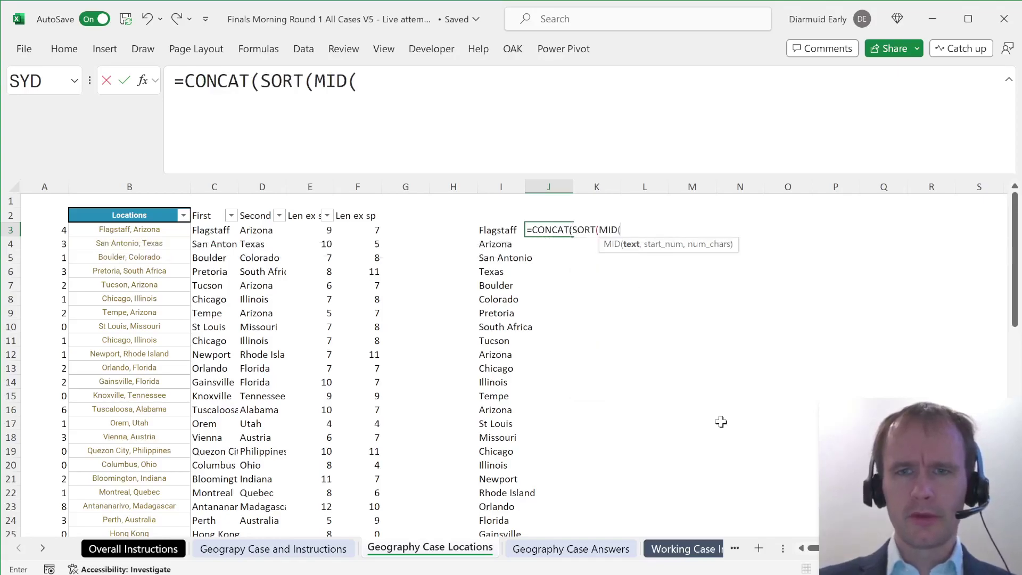
- Give the MID function in J3 the arguments I3, SEQUENCE(LEN(I3)) and 1
{"action": "key", "text": "Left"}
{"action": "type", "text": ",se"}
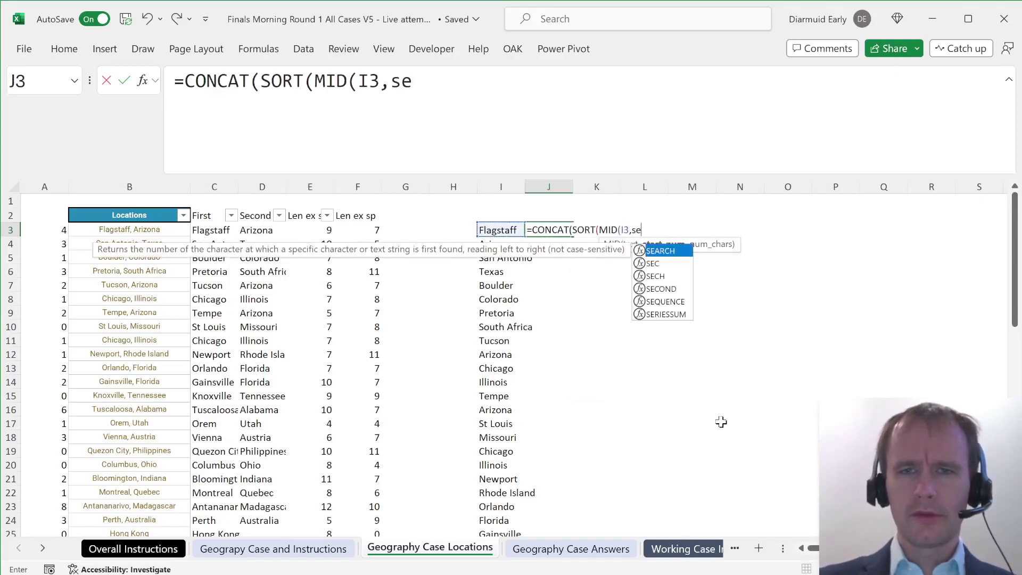
{"action": "key", "text": "Tab"}
{"action": "type", "text": "len"}
{"action": "key", "text": "Tab"}
{"action": "key", "text": "Left"}
{"action": "type", "text": ")),1)"}
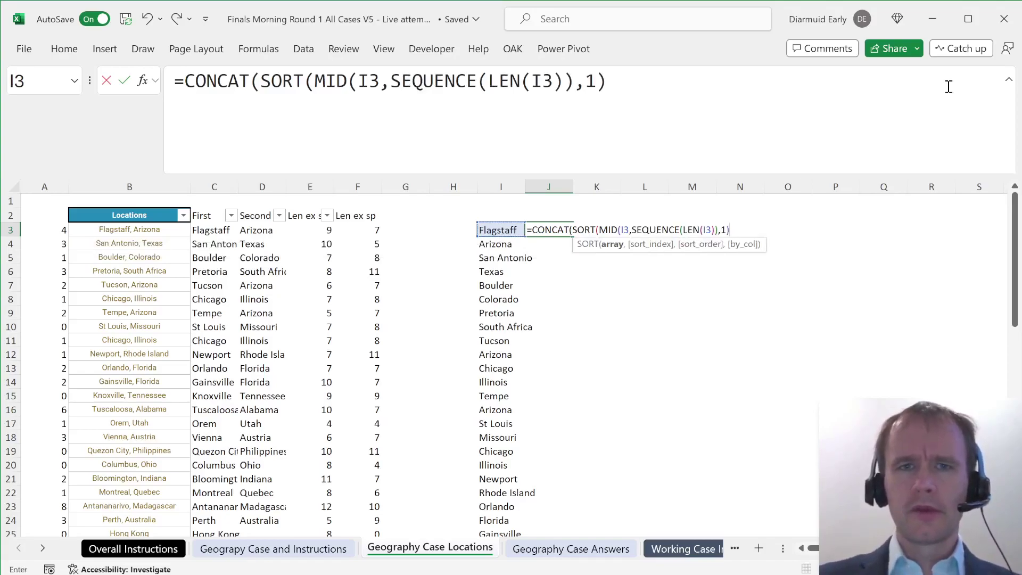
- Review the MID arguments, then close and enter J3 as =CONCAT(SORT(MID(I3,SEQUENCE(LEN(I3)),1)))
{"action": "left_click", "coordinate": [508, 75]}
{"action": "left_click_drag", "start_coordinate": [393, 83], "coordinate": [574, 85]}
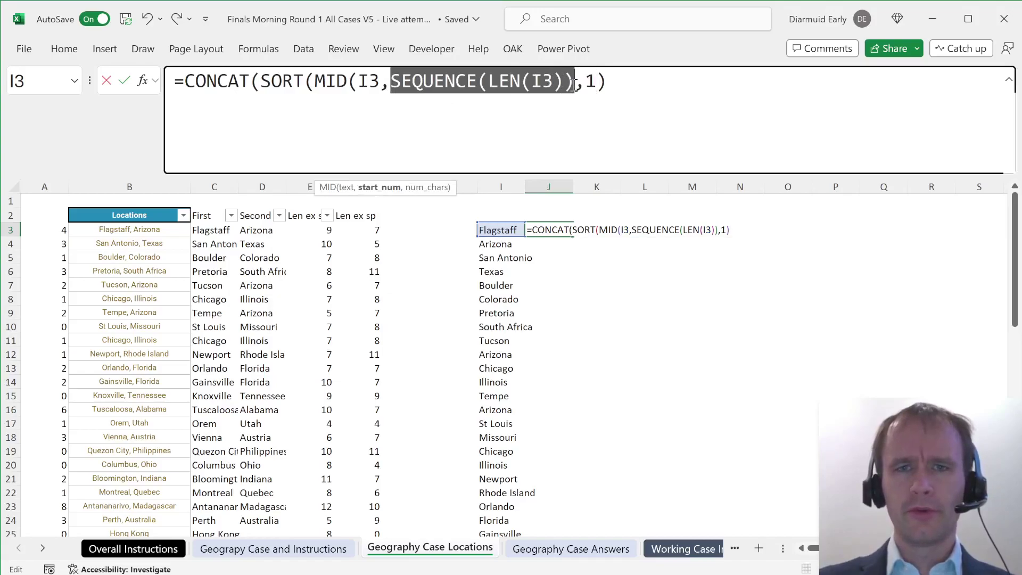
{"action": "left_click", "coordinate": [365, 82]}
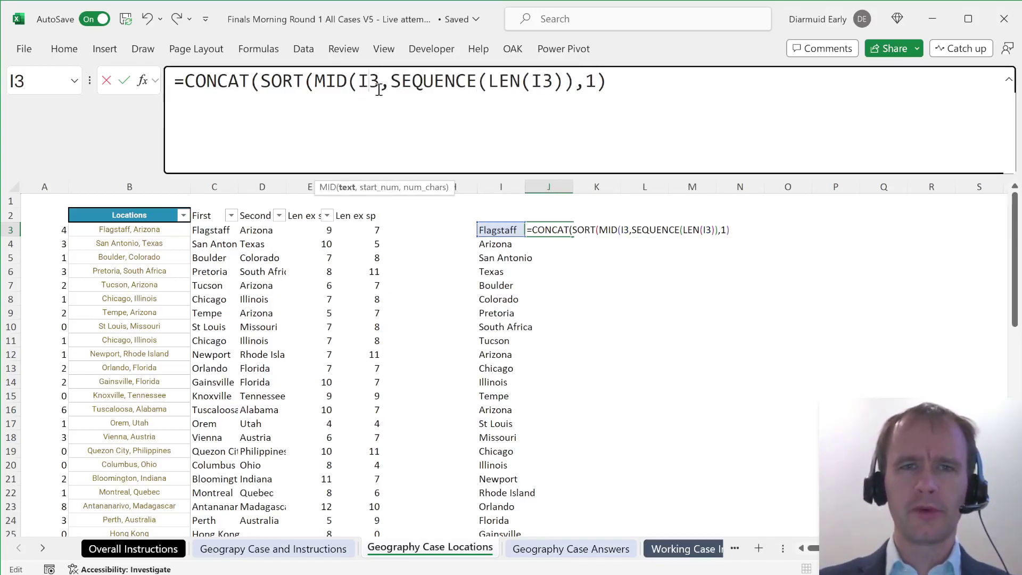
{"action": "left_click_drag", "start_coordinate": [316, 86], "coordinate": [607, 85]}
{"action": "left_click", "coordinate": [654, 100]}
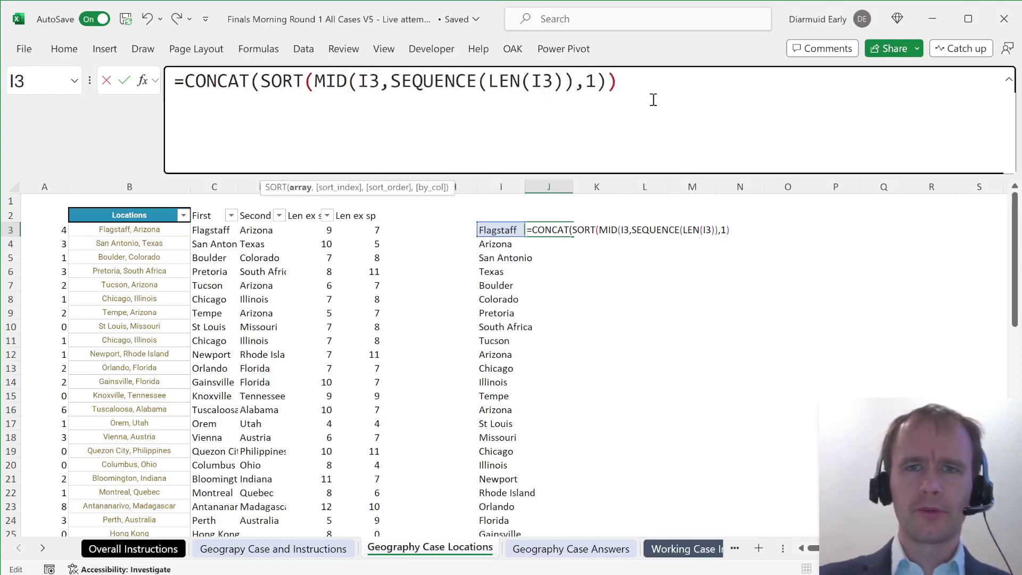
{"action": "key", "text": "Return"}
{"action": "key", "text": "Left"}
{"action": "key", "text": "Up"}
{"action": "key", "text": "Right"}
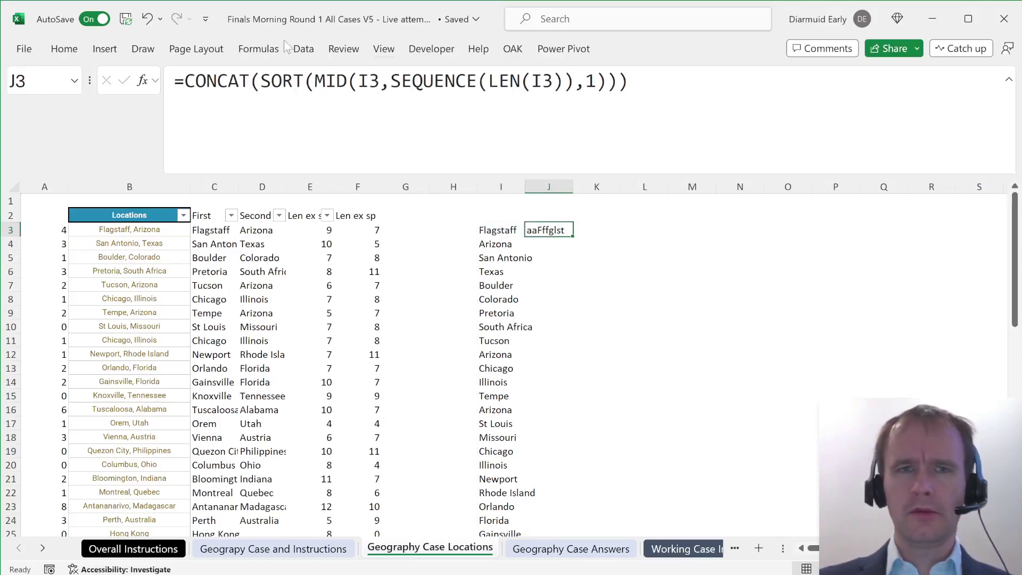
- Wrap the whole sorted-letters formula in J3 in LOWER
{"action": "left_click", "coordinate": [181, 84]}
{"action": "type", "text": "lowe"}
{"action": "key", "text": "Tab"}
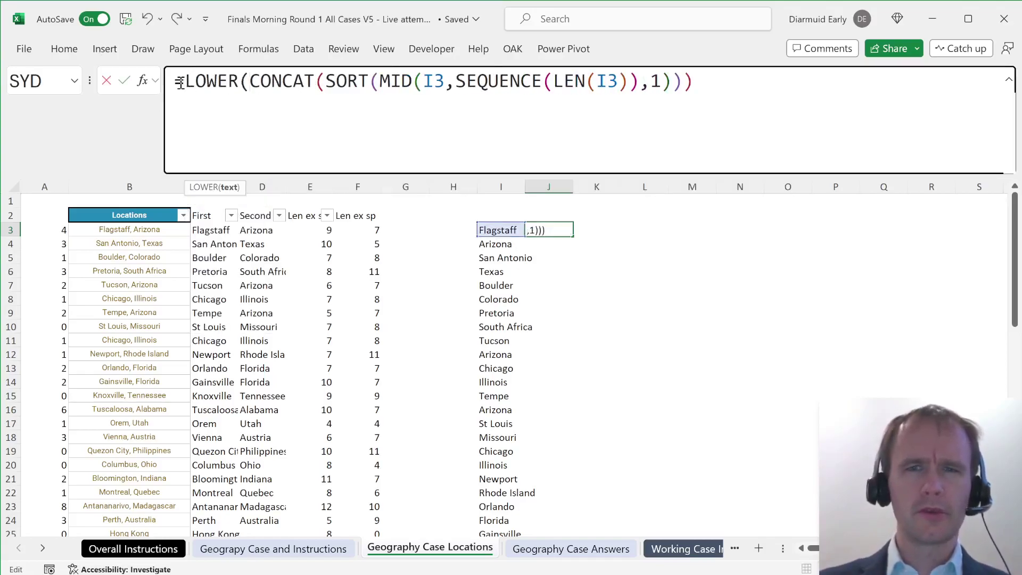
{"action": "key", "text": "Return"}
- Fill the LOWER version of the formula down from J3 to J61
{"action": "key", "text": "Left"}
{"action": "key", "text": "ctrl+Down"}
{"action": "key", "text": "Right"}
{"action": "key", "text": "ctrl+shift+Up"}
{"action": "key", "text": "ctrl+d"}
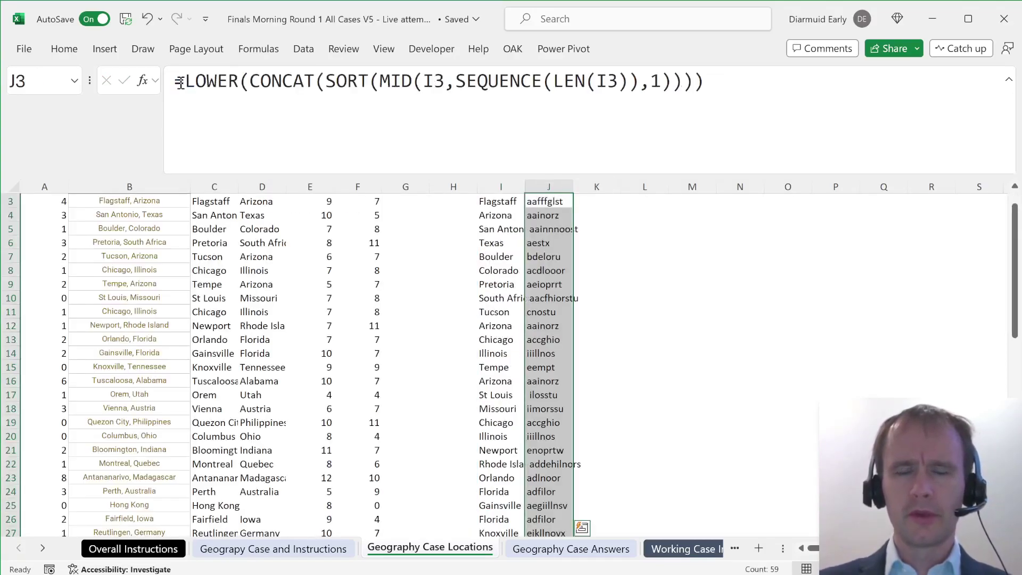
{"action": "key", "text": "ctrl+Up"}
{"action": "key", "text": "Up"}
{"action": "key", "text": "Down"}
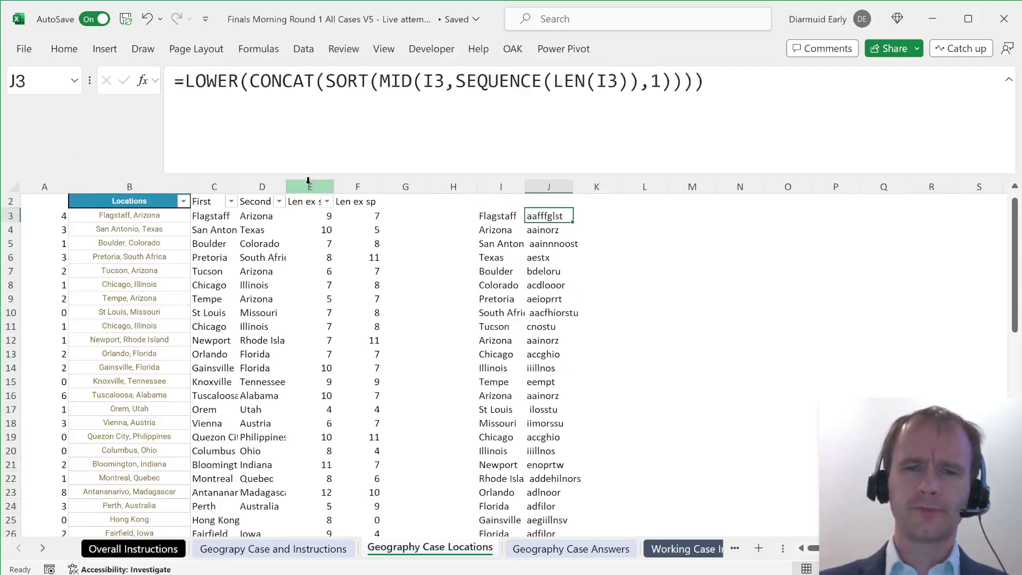
- Wrap the formula in J3 in TRIM to strip leading spaces from the sorted letters
{"action": "left_click", "coordinate": [184, 81]}
{"action": "type", "text": "trim"}
{"action": "key", "text": "Tab"}
{"action": "key", "text": "End"}
{"action": "type", "text": ")"}
{"action": "key", "text": "Return"}
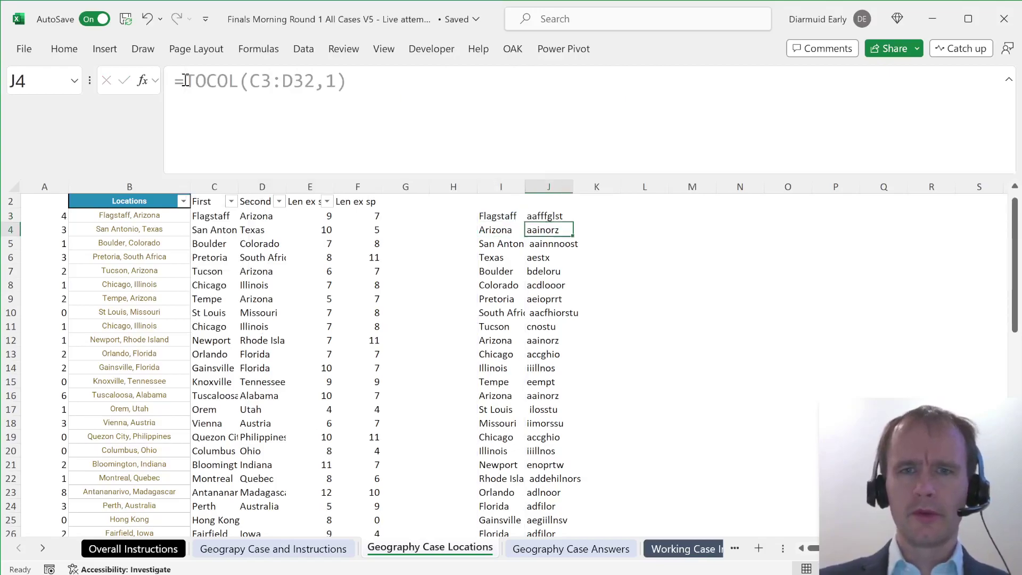
- Fill the TRIM version of the formula down column J alongside the place list
{"action": "key", "text": "ctrl+shift+Down"}
{"action": "key", "text": "ctrl+d"}
{"action": "key", "text": "ctrl+Up"}
{"action": "key", "text": "Down"}
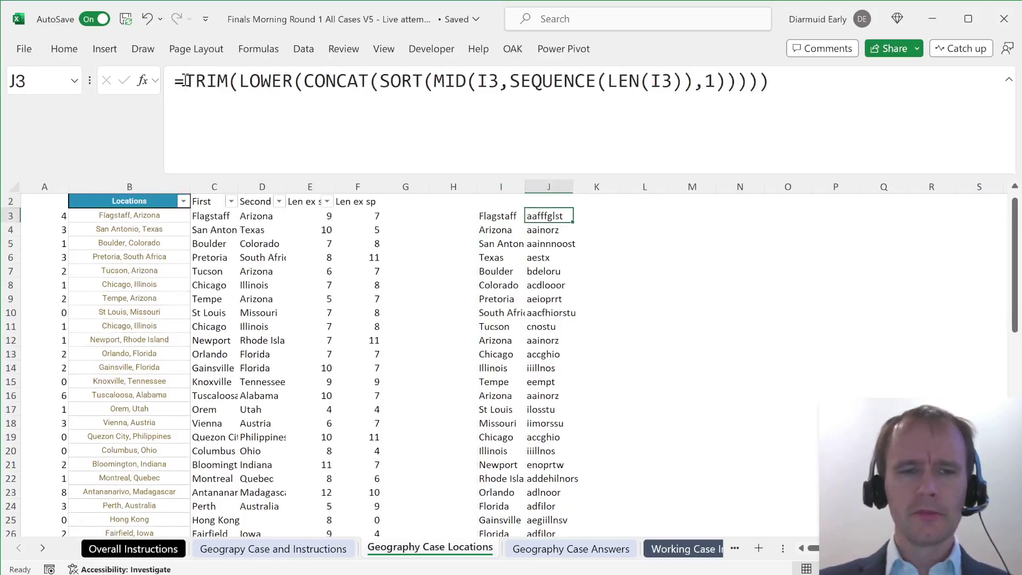
- Start an XLOOKUP in H145 that looks up G145 in the sorted letters $J$3:$J$61 of Geography Case Locations
{"action": "key", "text": "ctrl+Page_Up"}
{"action": "type", "text": "=xl"}
{"action": "key", "text": "Tab"}
{"action": "key", "text": "Left"}
{"action": "type", "text": ","}
{"action": "key", "text": "ctrl+Page_Down"}
{"action": "left_click", "coordinate": [541, 216]}
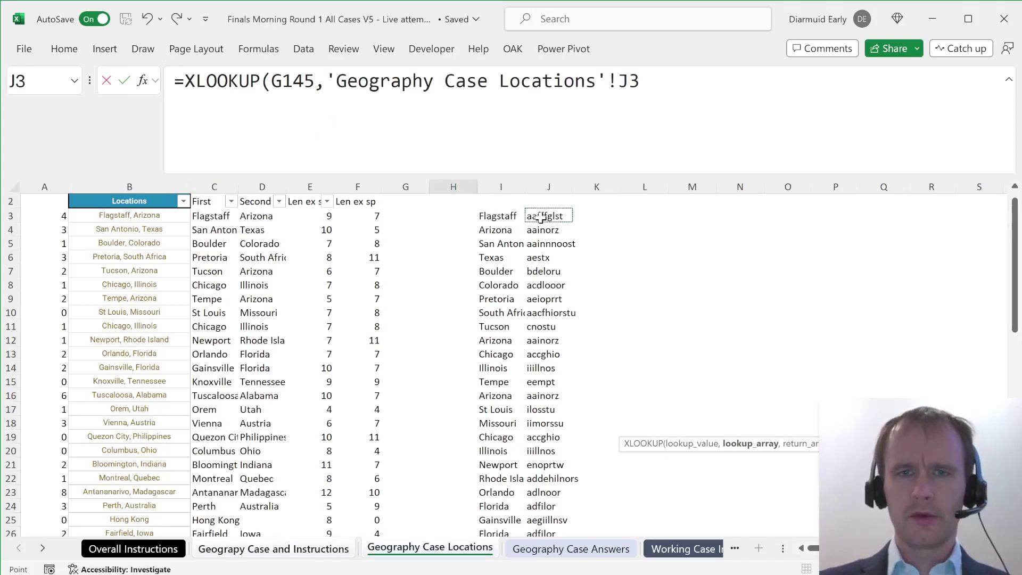
{"action": "key", "text": "ctrl+shift+Down"}
{"action": "key", "text": "F4"}
{"action": "type", "text": ","}
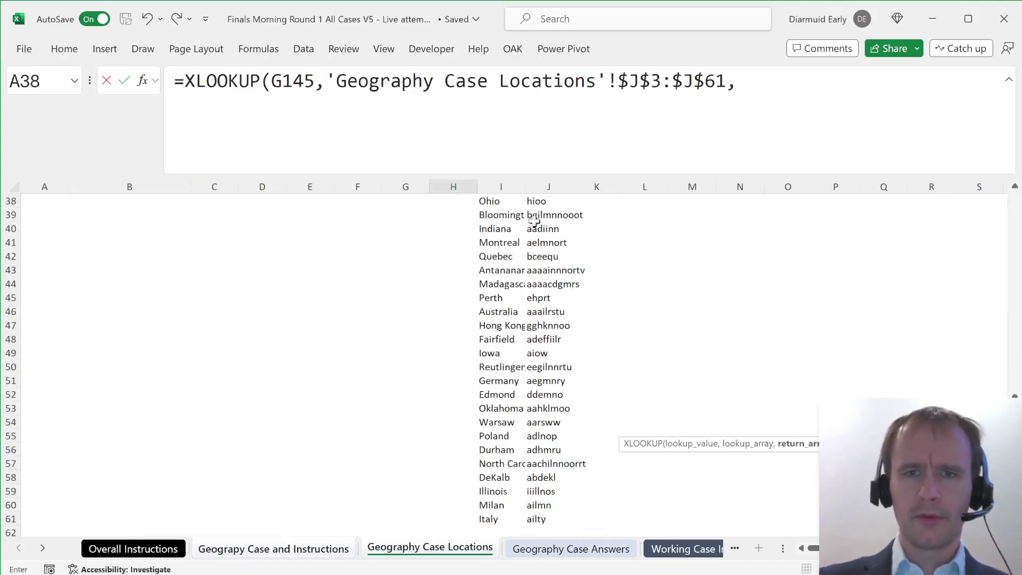
- Set the H145 lookup's return array to the place list $I$3# on Geography Case Locations and enter the formula
{"action": "left_click", "coordinate": [500, 247]}
{"action": "key", "text": "ctrl+Up"}
{"action": "key", "text": "ctrl+shift+Down"}
{"action": "key", "text": "F4"}
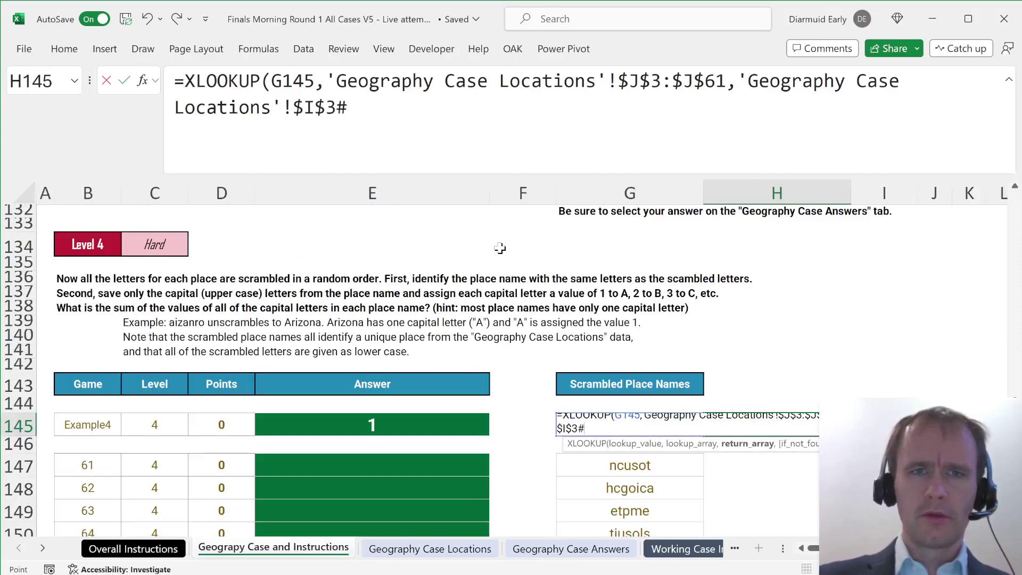
{"action": "key", "text": "Return"}
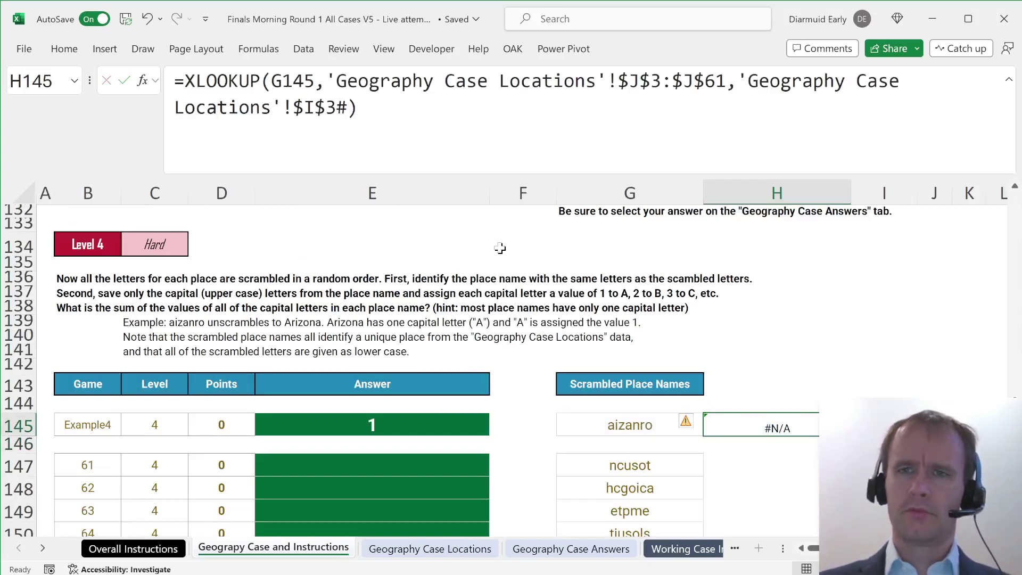
- Copy the scrambled name in G145 and search the Geography Case Locations sheet for it
{"action": "key", "text": "Left"}
{"action": "key", "text": "ctrl+c"}
{"action": "key", "text": "ctrl+Page_Down"}
{"action": "key", "text": "ctrl+Up"}
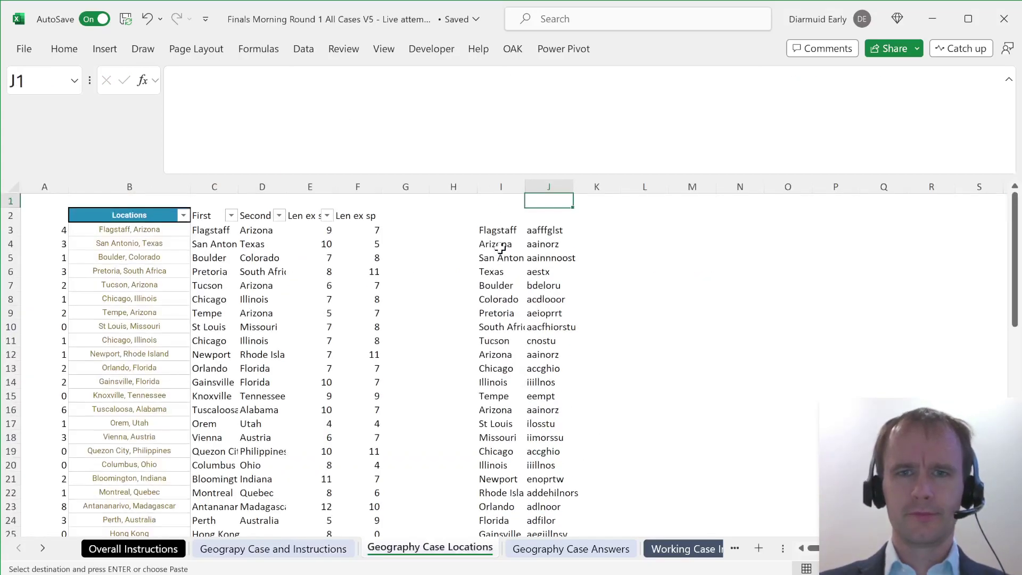
{"action": "key", "text": "ctrl+f"}
{"action": "key", "text": "Return"}
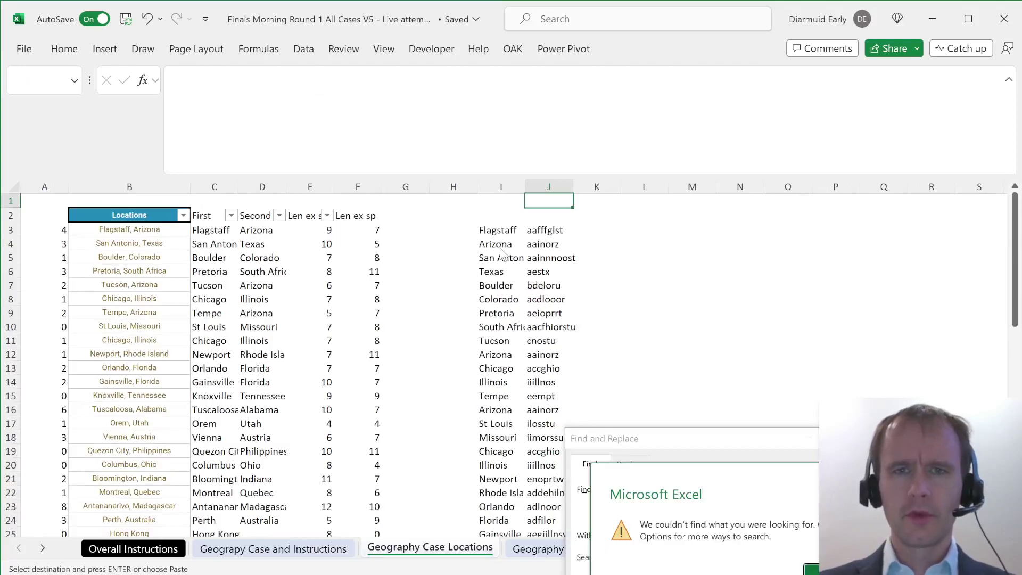
{"action": "key", "text": "Escape"}
{"action": "key", "text": "Escape"}
- Copy the sorted-letters formula from Geography Case Locations into H145 so it sorts the letters of G145
{"action": "key", "text": "ctrl+Page_Up"}
{"action": "key", "text": "ctrl+Page_Down"}
{"action": "key", "text": "Down"}
{"action": "key", "text": "Down"}
{"action": "key", "text": "Up"}
{"action": "key", "text": "Right"}
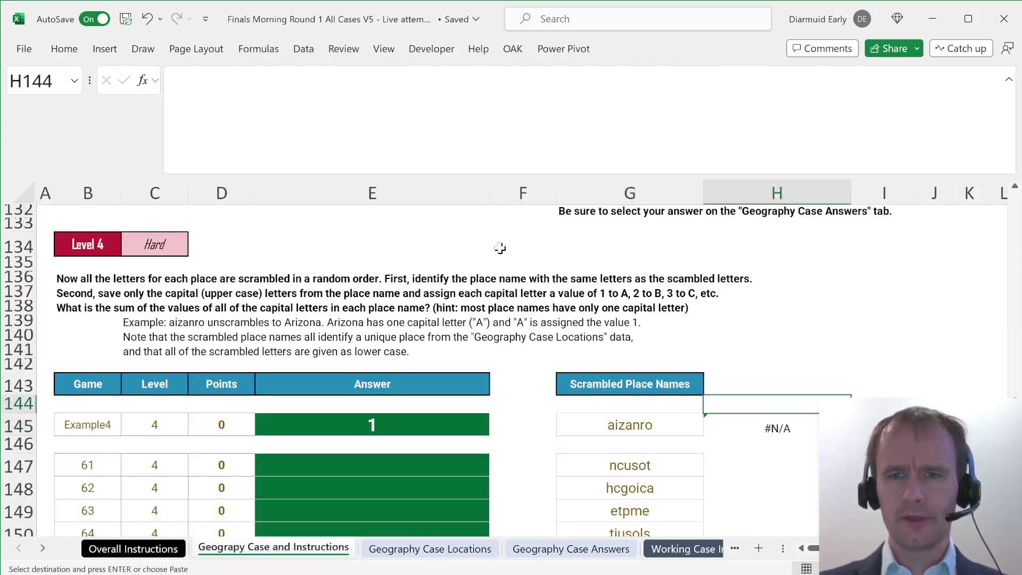
{"action": "key", "text": "Down"}
{"action": "key", "text": "Right"}
{"action": "key", "text": "Right"}
{"action": "key", "text": "Right"}
{"action": "key", "text": "Right"}
{"action": "key", "text": "Right"}
{"action": "key", "text": "Right"}
{"action": "key", "text": "Right"}
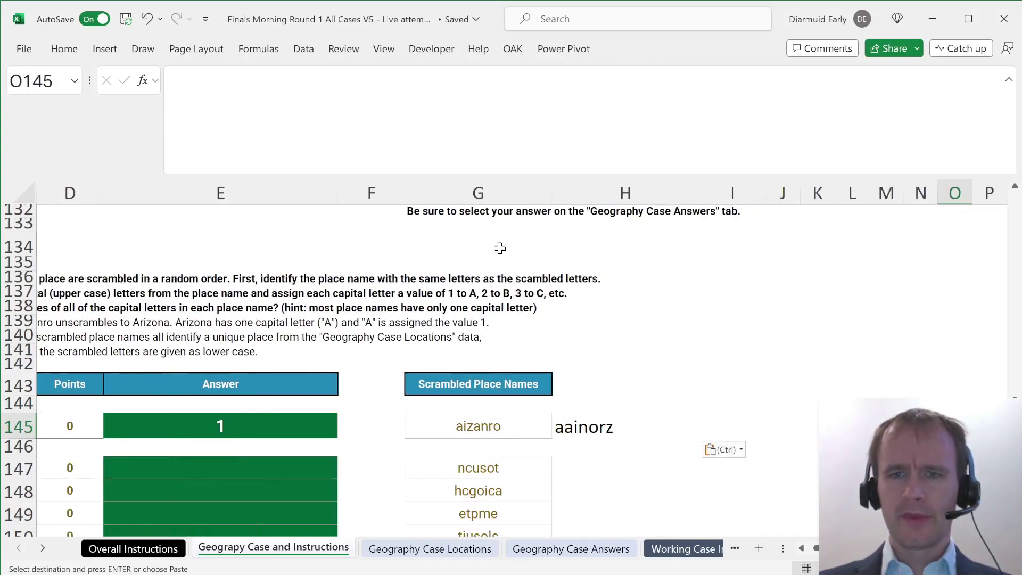
- Start an XLOOKUP in I145 that looks up H145 in the sorted letters $J$3:$J$61 of Geography Case Locations
{"action": "key", "text": "ctrl+Left"}
{"action": "key", "text": "Right"}
{"action": "type", "text": "=XLOOKUP("}
{"action": "key", "text": "Left"}
{"action": "type", "text": ","}
{"action": "key", "text": "ctrl+Page_Down"}
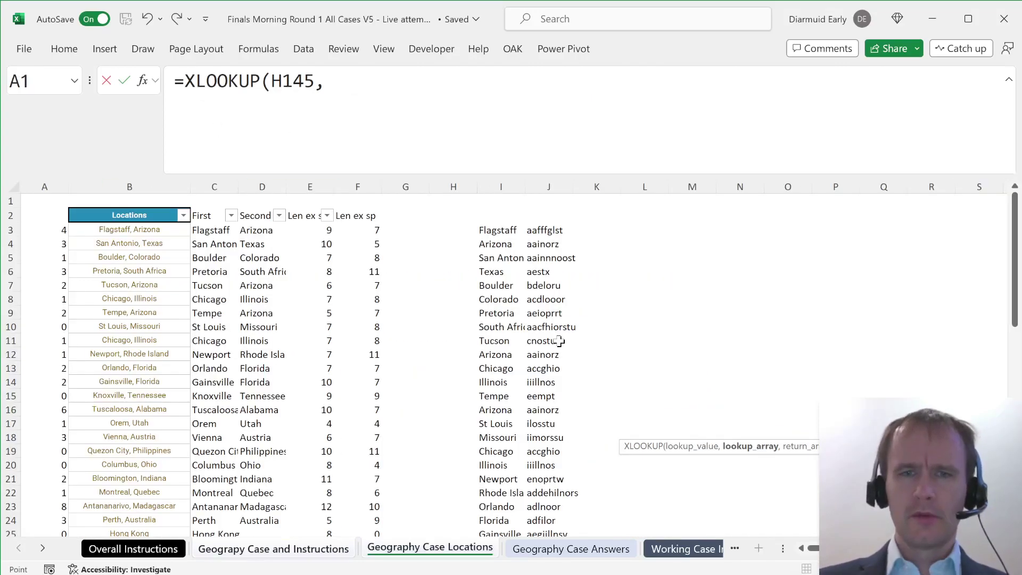
{"action": "left_click", "coordinate": [532, 230]}
{"action": "key", "text": "ctrl+shift+Down"}
{"action": "key", "text": "F4"}
{"action": "type", "text": ","}
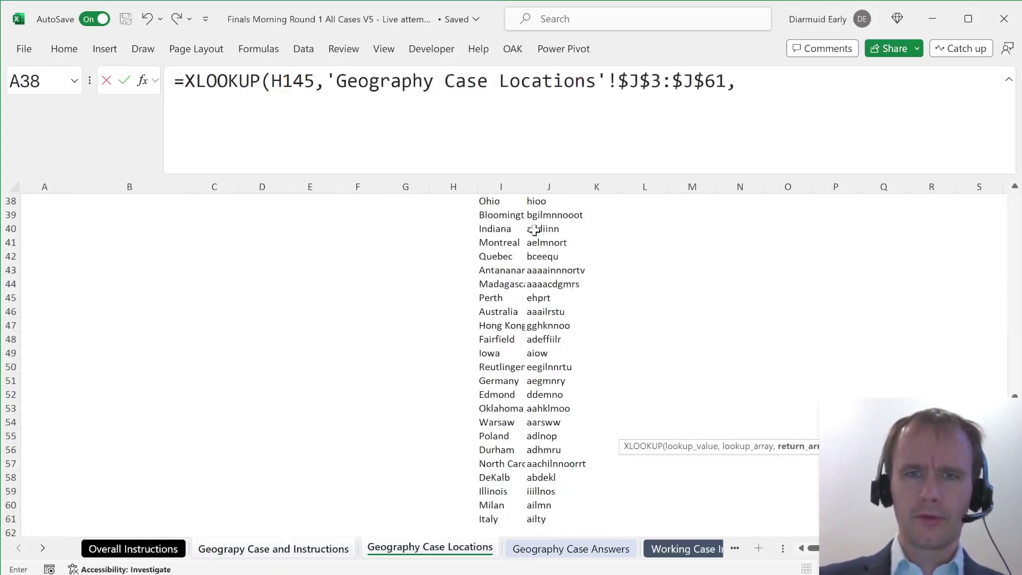
- Complete the I145 lookup with the place list $I$3# on Geography Case Locations as the return array
{"action": "left_click", "coordinate": [519, 238]}
{"action": "key", "text": "ctrl+Down"}
{"action": "key", "text": "ctrl+shift+Up"}
{"action": "key", "text": "F4"}
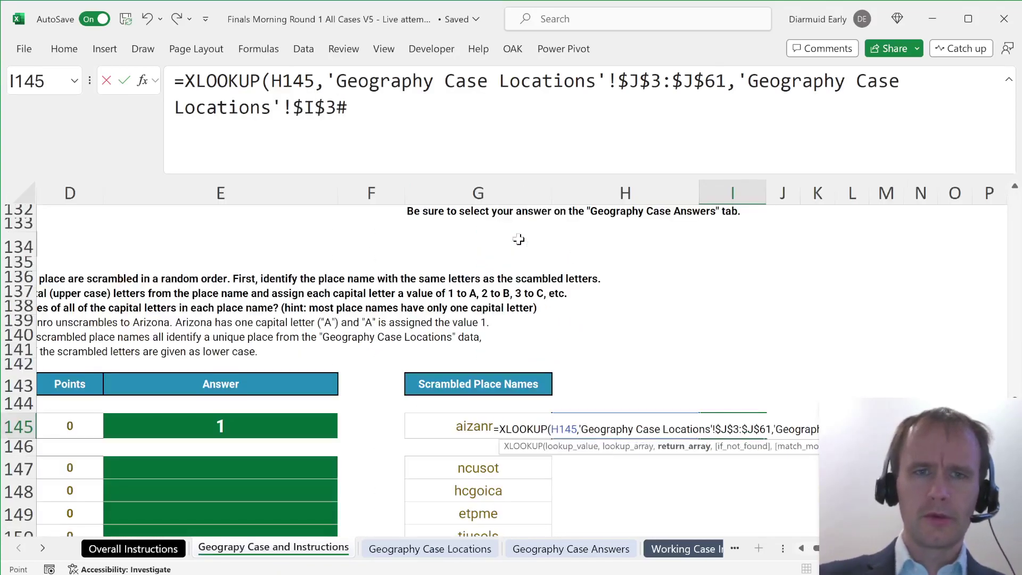
{"action": "key", "text": "Return"}
{"action": "key", "text": "Up"}
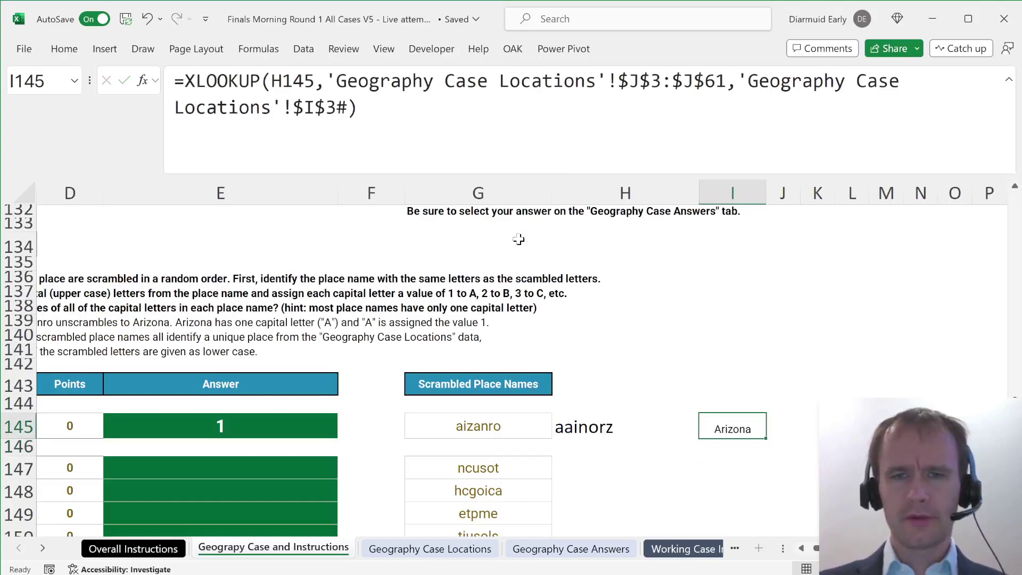
- Begin a formula in J145 beside the unscrambled place name
{"action": "key", "text": "Right"}
{"action": "type", "text": "="}
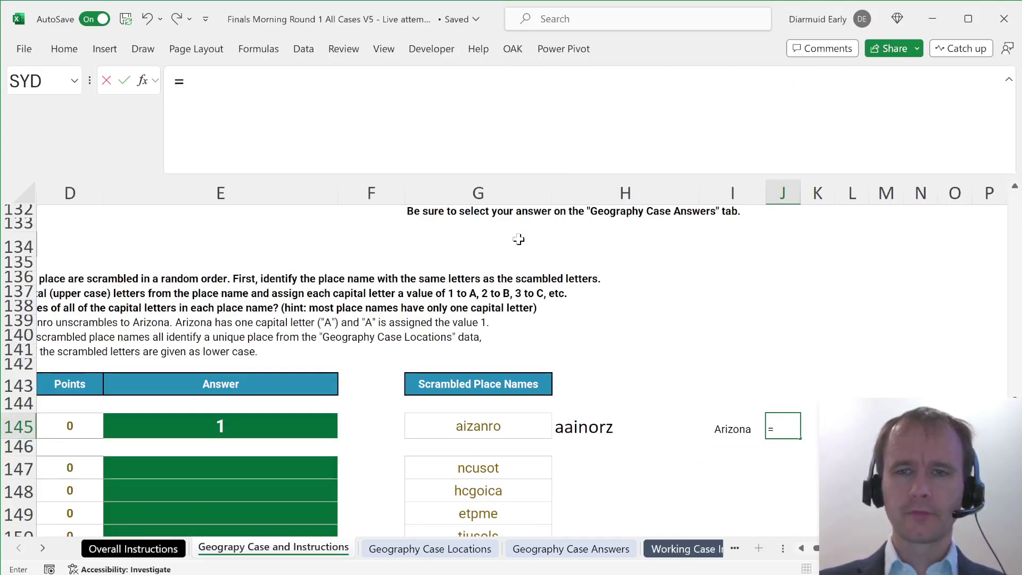
{"action": "type", "text": "SUM(if("}
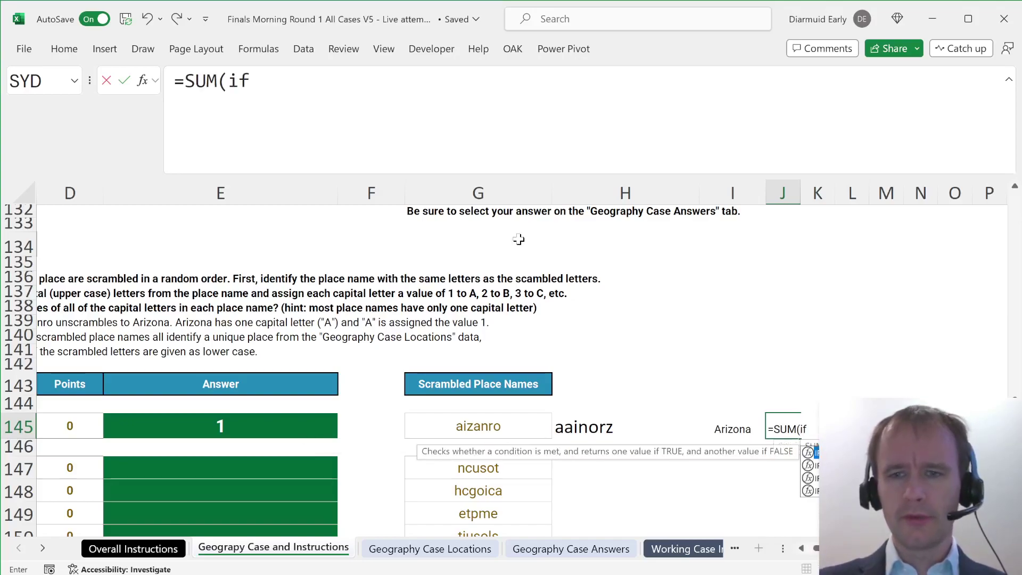
{"action": "scroll", "coordinate": [675, 336], "scroll_direction": "down", "scroll_amount": 2}
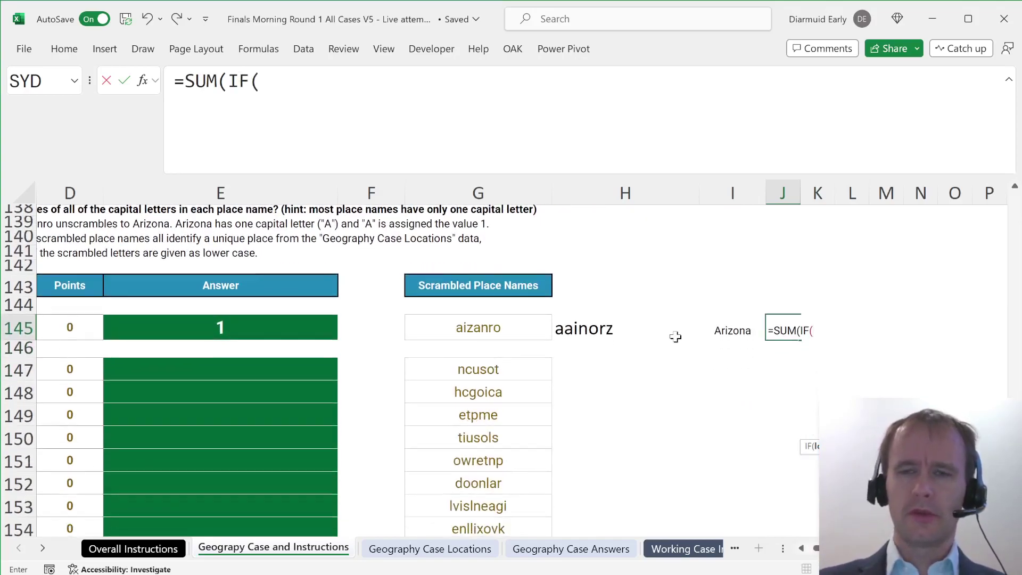
{"action": "key", "text": "BackSpace"}
{"action": "key", "text": "BackSpace"}
{"action": "key", "text": "BackSpace"}
{"action": "key", "text": "BackSpace"}
{"action": "key", "text": "BackSpace"}
{"action": "key", "text": "BackSpace"}
{"action": "key", "text": "BackSpace"}
- Start a LET formula in J145 that defines ltrs with a MID of I145
{"action": "type", "text": "let"}
{"action": "key", "text": "Tab"}
{"action": "type", "text": "lrt"}
{"action": "key", "text": "BackSpace"}
{"action": "key", "text": "BackSpace"}
{"action": "type", "text": "trs"}
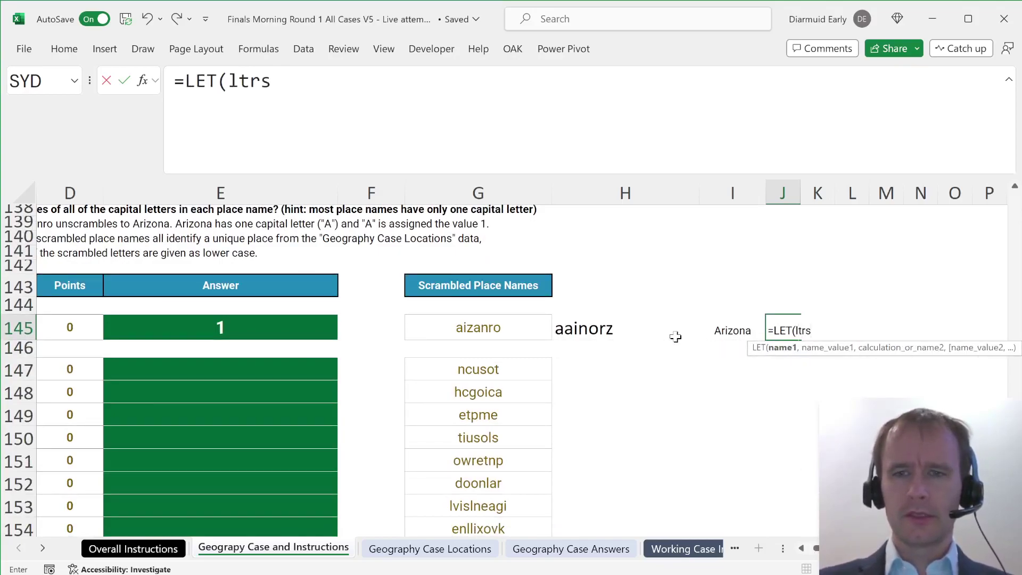
{"action": "type", "text": ",mid"}
{"action": "key", "text": "Tab"}
{"action": "key", "text": "Left"}
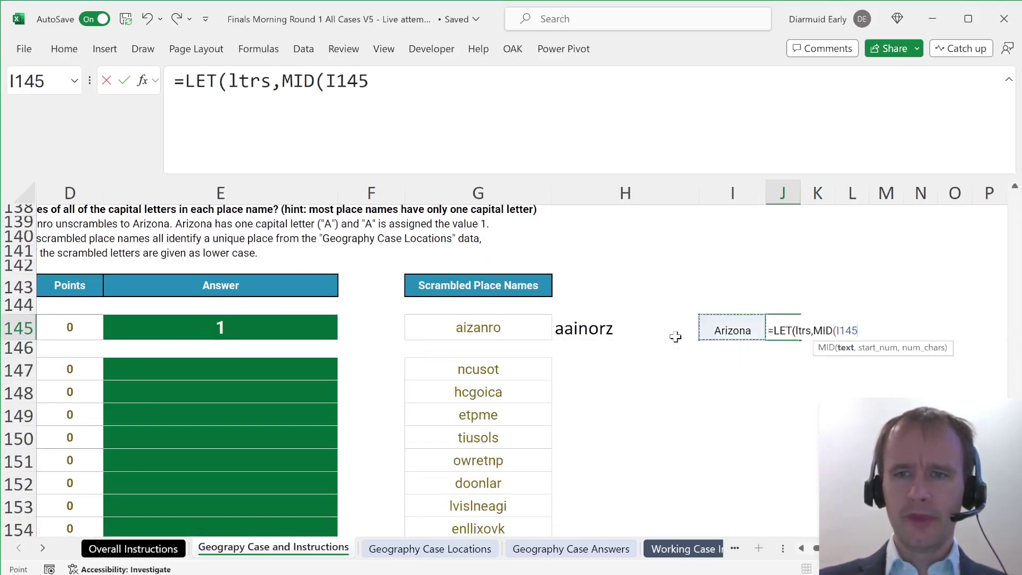
- Complete the ltrs definition with SEQUENCE(LEN(I145)) as the start position and 1 character per piece
{"action": "type", "text": ",len"}
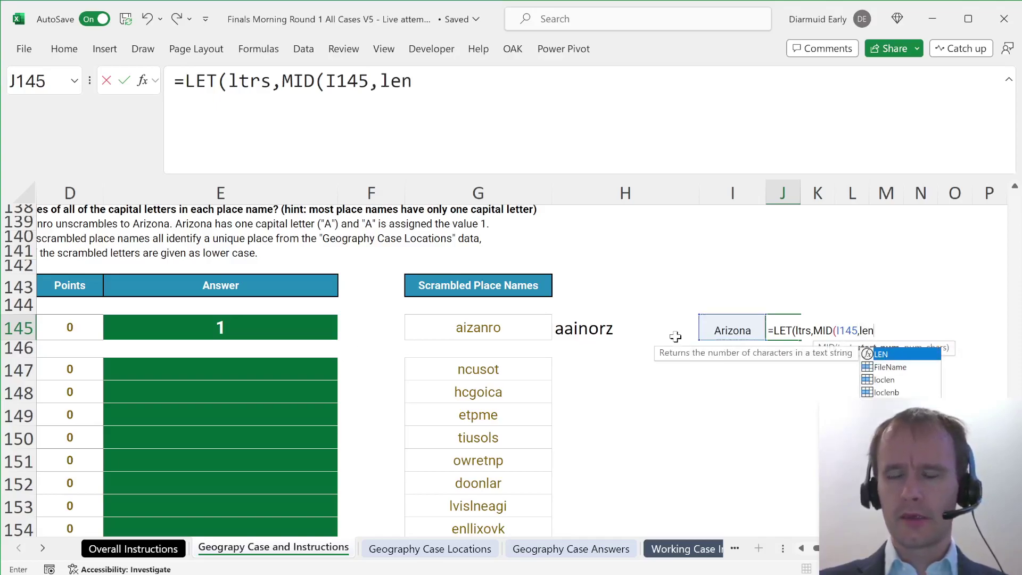
{"action": "key", "text": "Tab"}
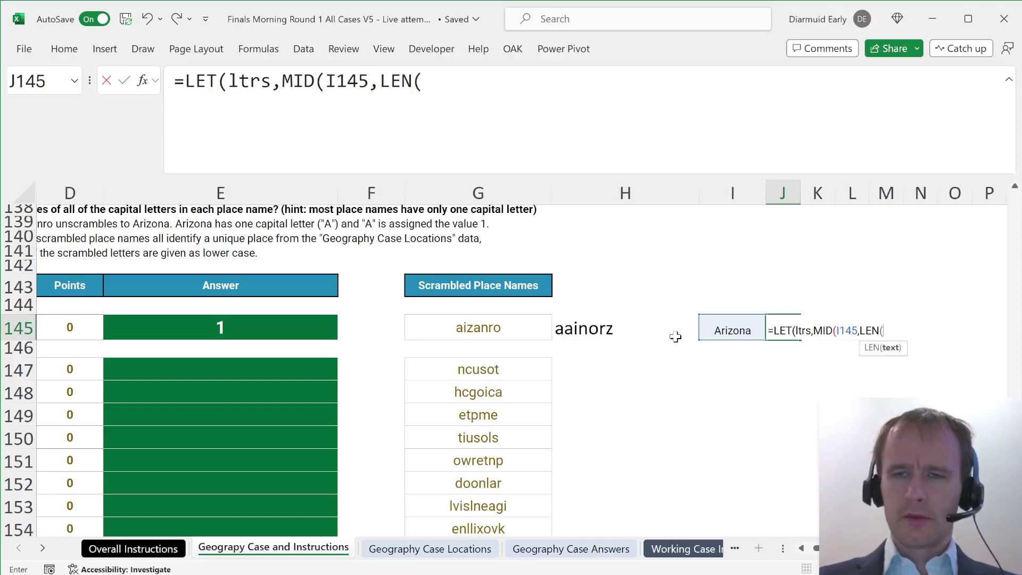
{"action": "key", "text": "BackSpace"}
{"action": "key", "text": "BackSpace"}
{"action": "key", "text": "BackSpace"}
{"action": "key", "text": "BackSpace"}
{"action": "type", "text": "seq"}
{"action": "key", "text": "Tab"}
{"action": "type", "text": "le"}
{"action": "key", "text": "Tab"}
{"action": "key", "text": "Left"}
{"action": "type", "text": ")),1),"}
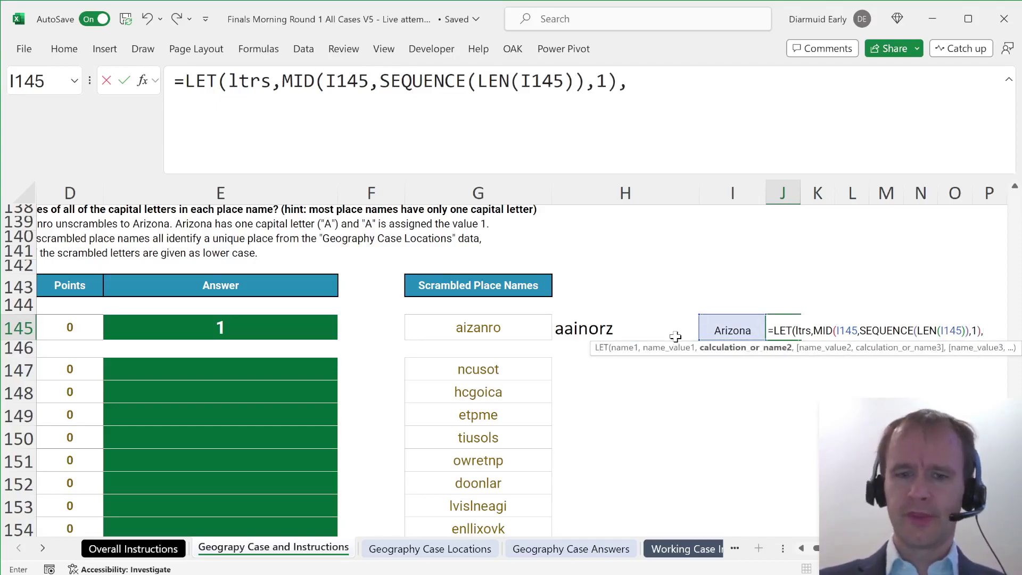
{"action": "type", "text": "su"}
{"action": "key", "text": "BackSpace"}
{"action": "key", "text": "BackSpace"}
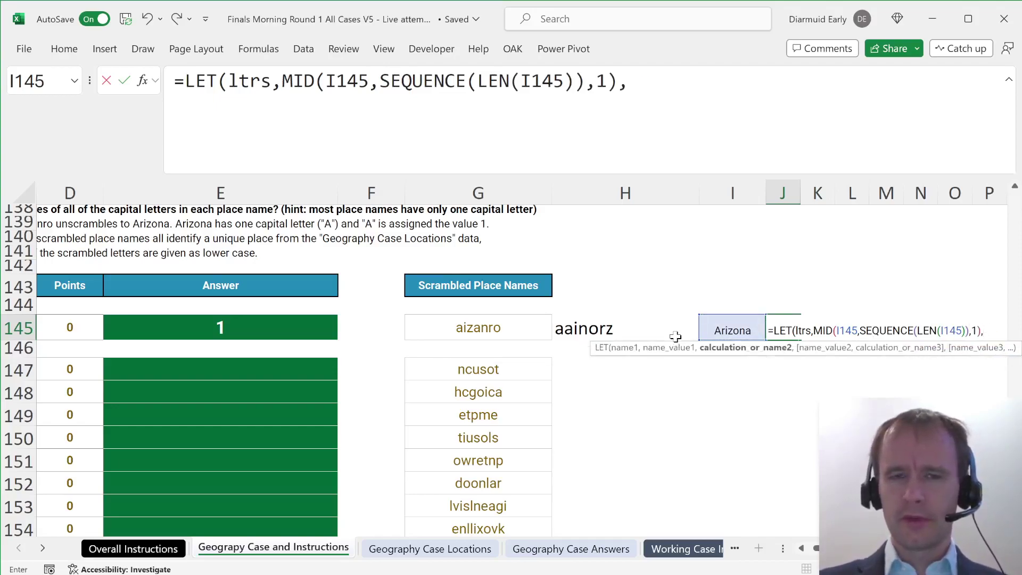
- Define vals in the LET as an IF that returns 0 where EXACT(ltrs,LOWER(ltrs)) is true
{"action": "type", "text": "val"}
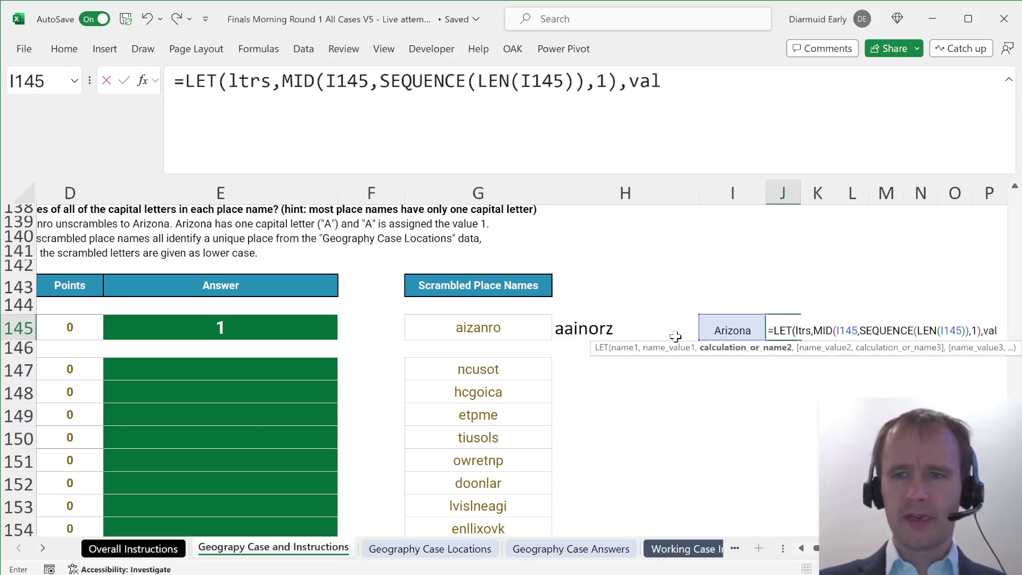
{"action": "type", "text": "s,i"}
{"action": "key", "text": "Tab"}
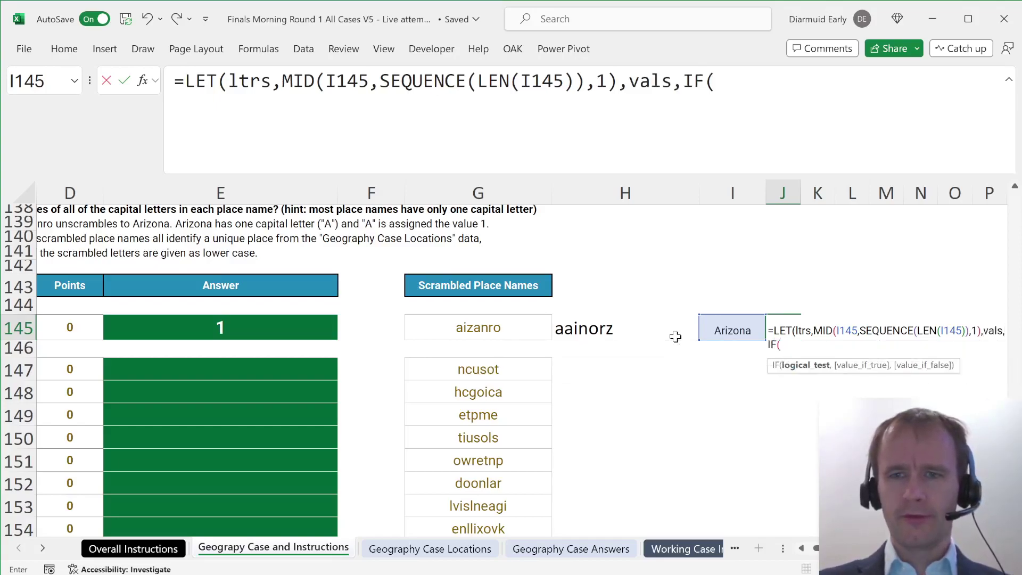
{"action": "scroll", "coordinate": [676, 336], "scroll_direction": "up", "scroll_amount": 1}
{"action": "scroll", "coordinate": [676, 336], "scroll_direction": "down", "scroll_amount": 1}
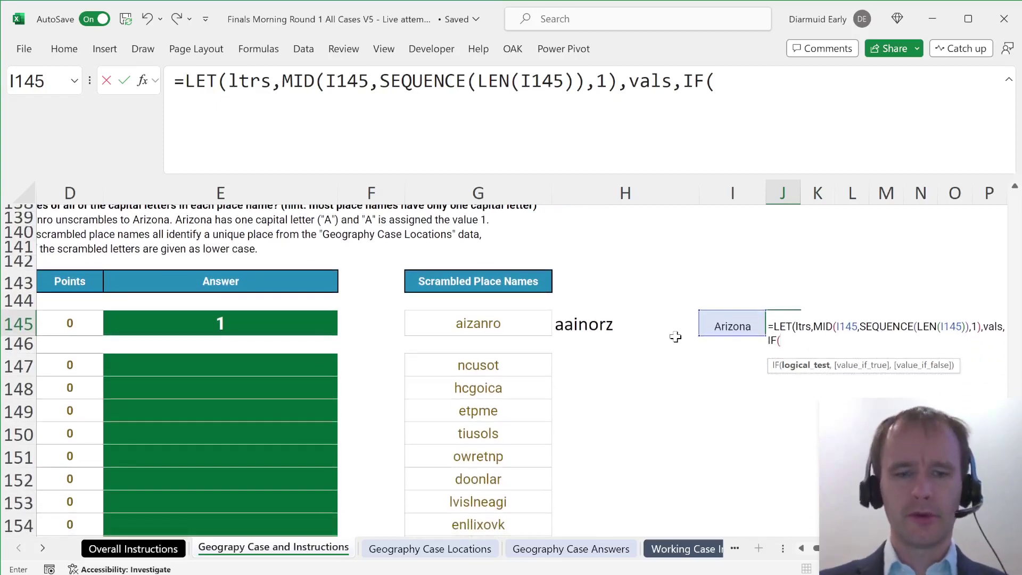
{"action": "type", "text": "ex"}
{"action": "key", "text": "Tab"}
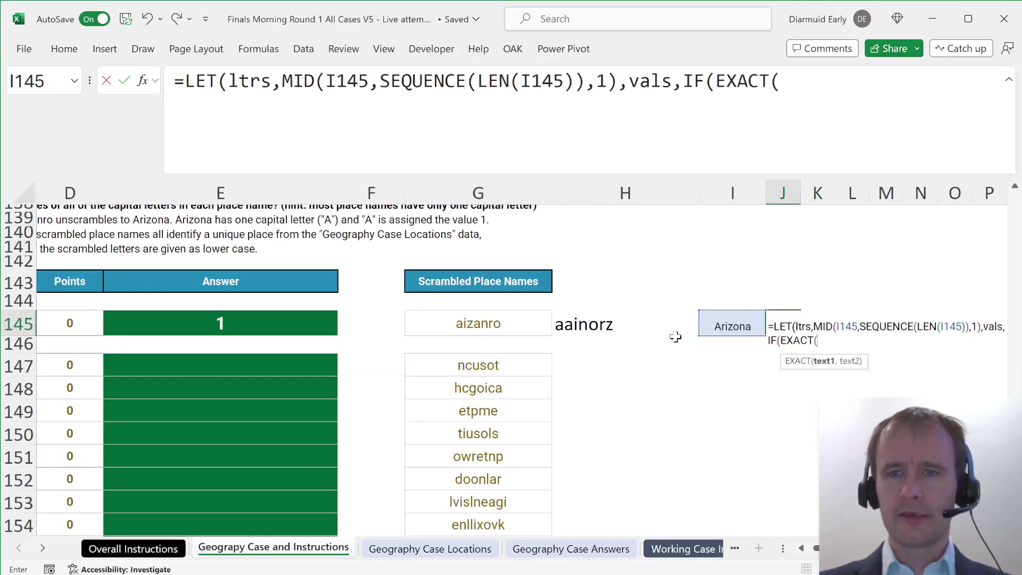
{"action": "type", "text": "ltrs,lower"}
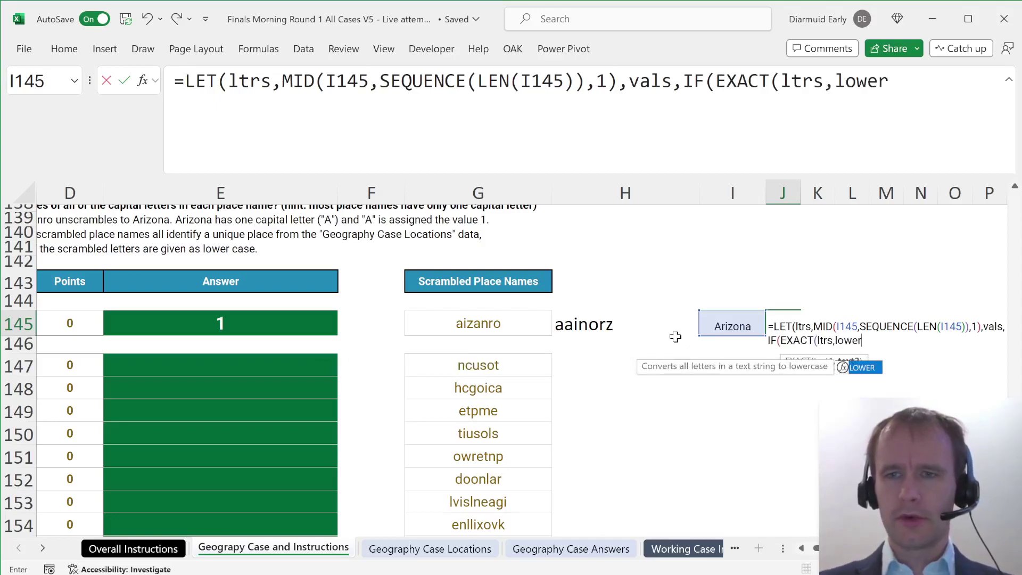
{"action": "key", "text": "Tab"}
{"action": "type", "text": "ltrs)),0,"}
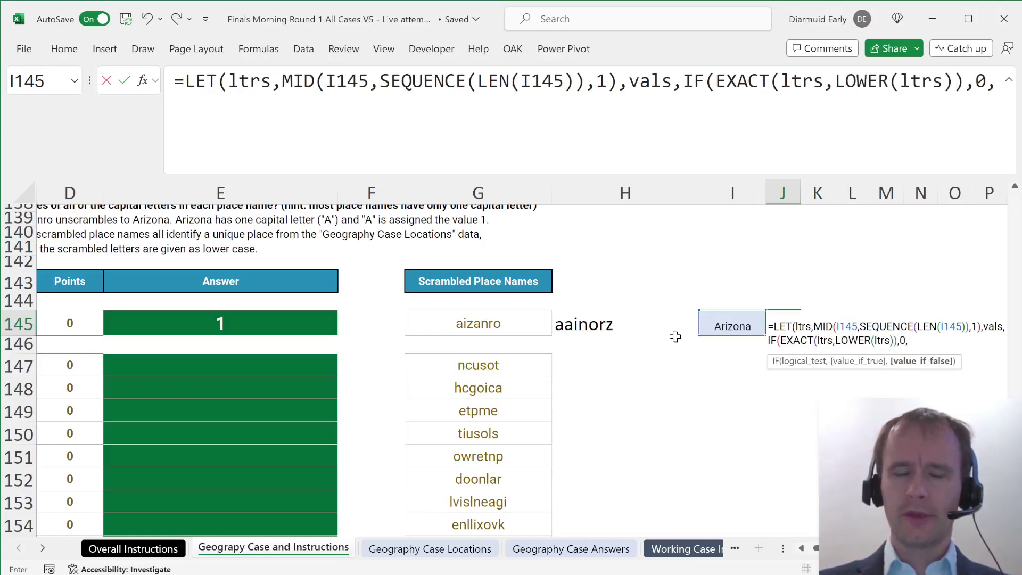
- Enter CODE("A") as the IF's false value and evaluate it in place to a constant
{"action": "type", "text": "ch"}
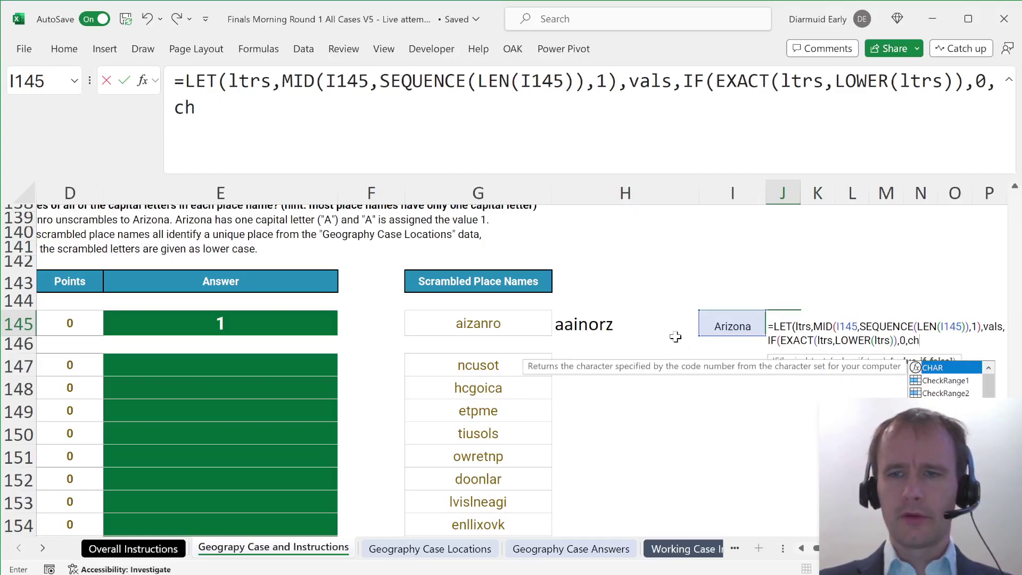
{"action": "key", "text": "BackSpace"}
{"action": "type", "text": "ode"}
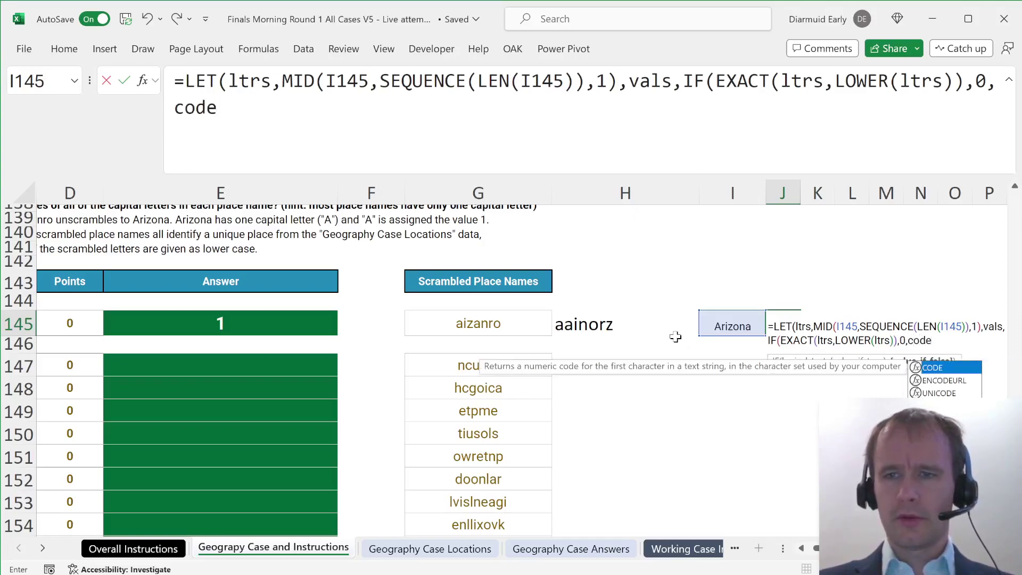
{"action": "key", "text": "Tab"}
{"action": "type", "text": "\"A\")"}
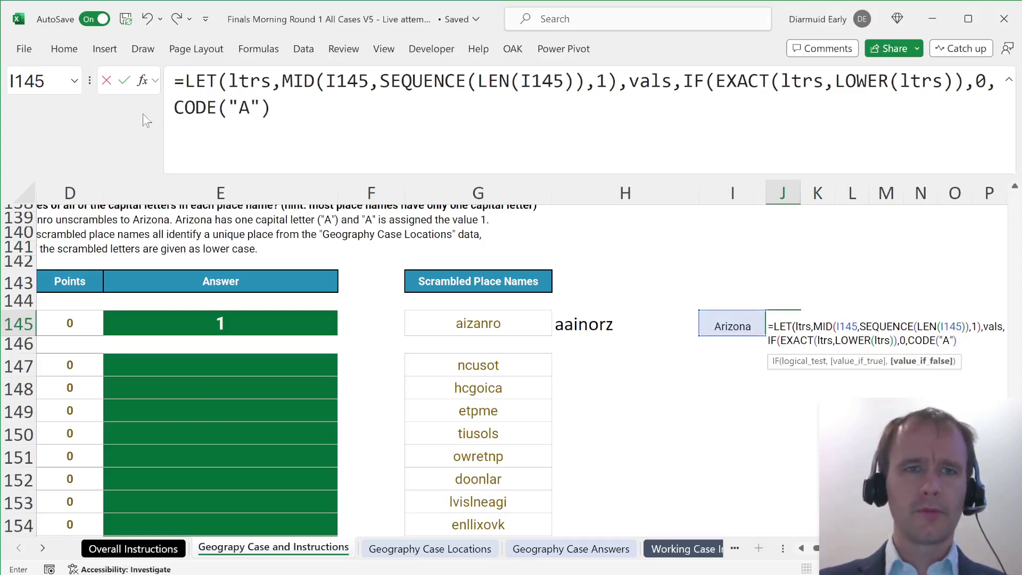
{"action": "left_click", "coordinate": [176, 109]}
{"action": "key", "text": "shift+End"}
{"action": "key", "text": "F9"}
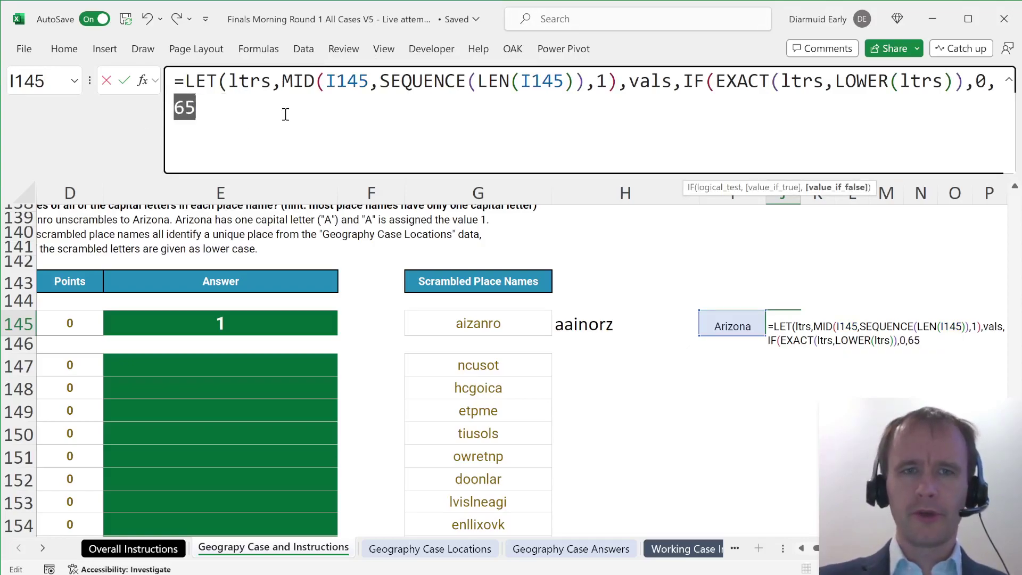
- Complete the vals IF with CODE(ltrs)-64 as its false value and make the LET in J145 return SUM(vals)
{"action": "left_click", "coordinate": [193, 109]}
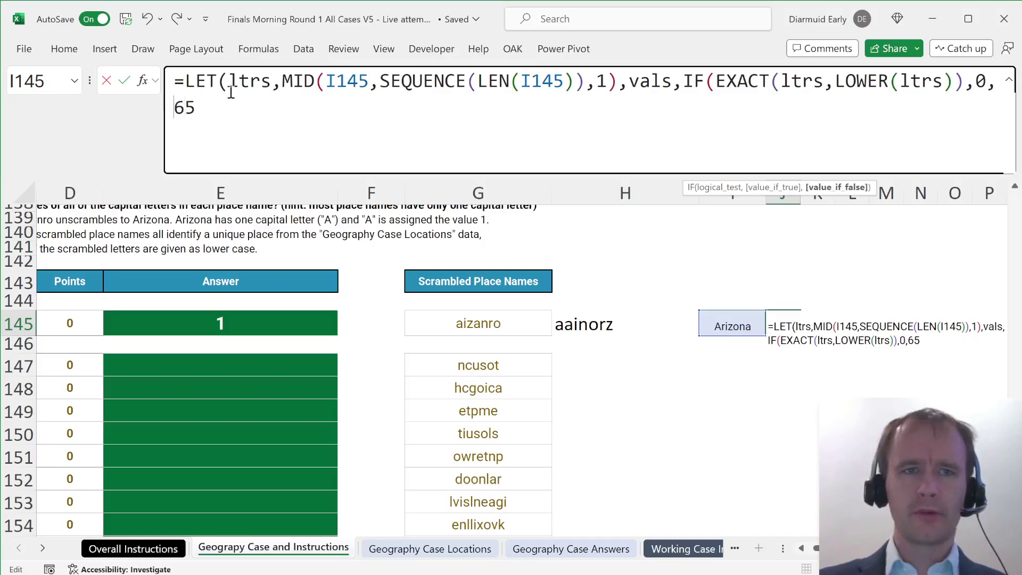
{"action": "type", "text": "ch"}
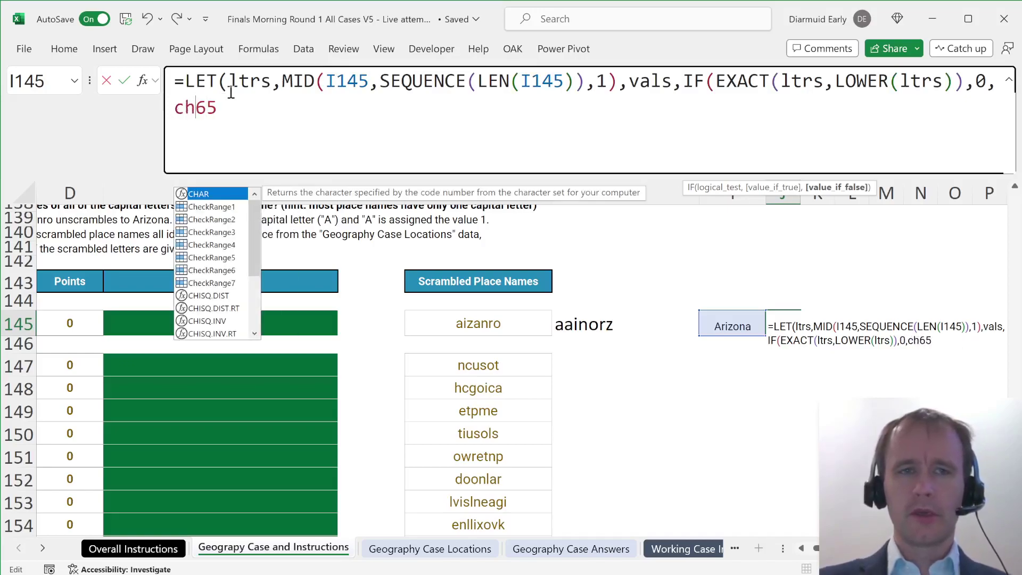
{"action": "key", "text": "BackSpace"}
{"action": "type", "text": "ode("}
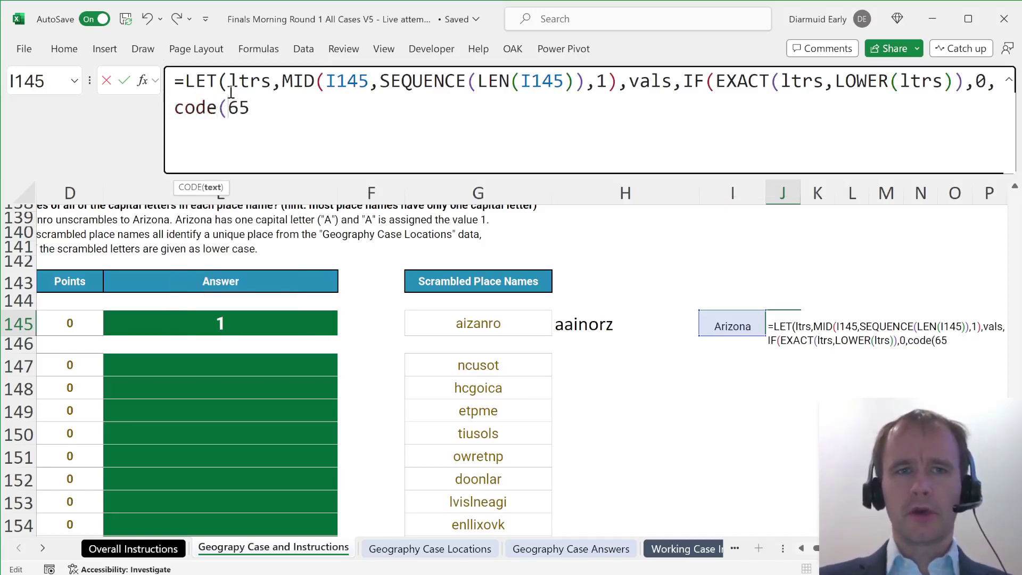
{"action": "type", "text": "ltrs)-"}
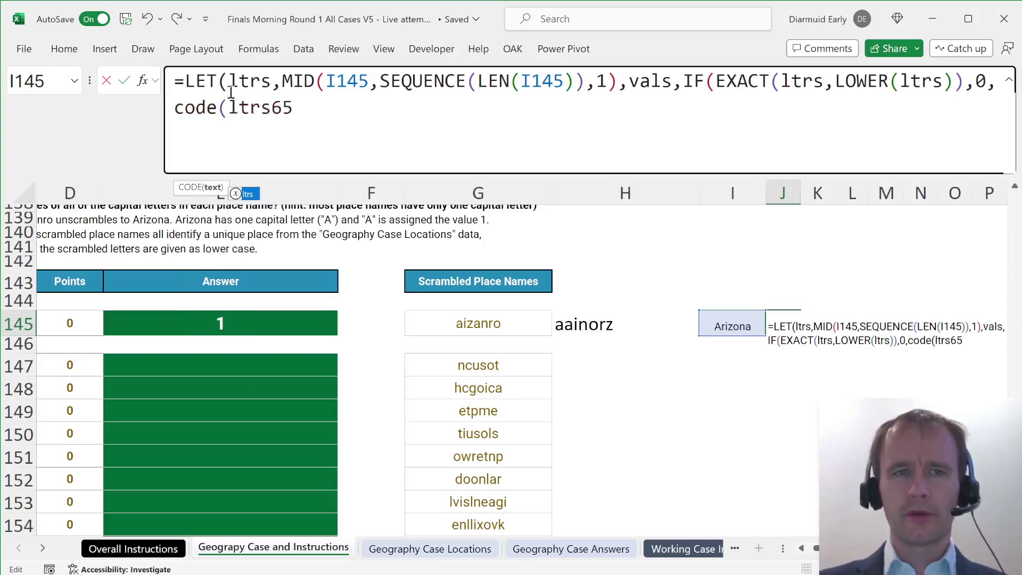
{"action": "key", "text": "BackSpace"}
{"action": "type", "text": "4"}
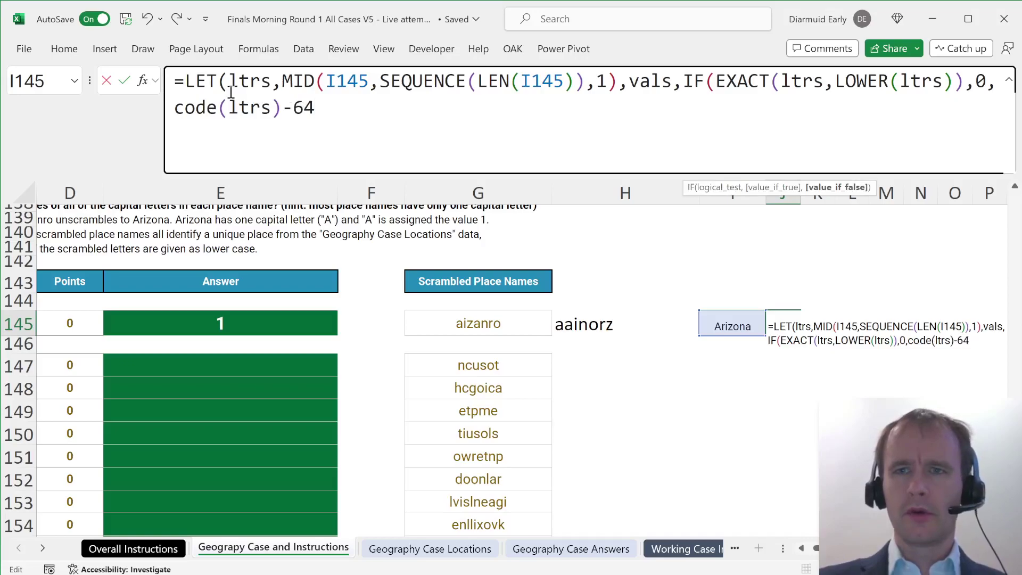
{"action": "type", "text": ")"}
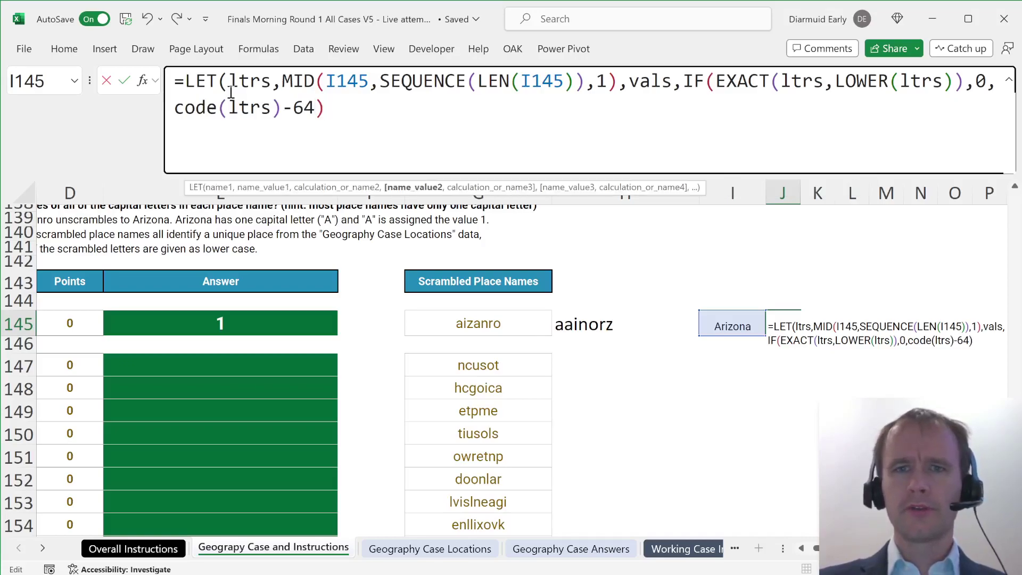
{"action": "type", "text": ",sum(vals))"}
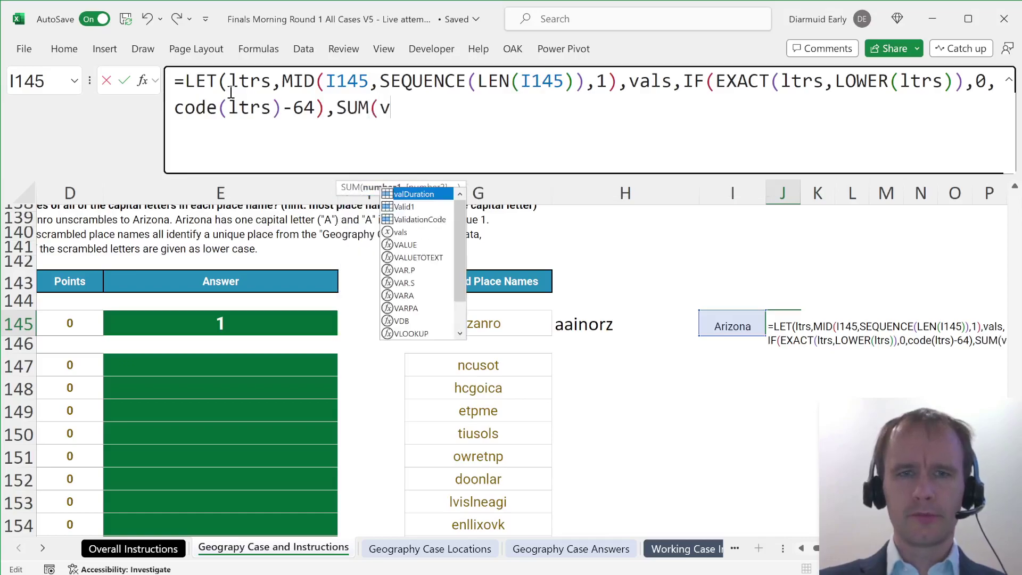
{"action": "key", "text": "Return"}
- Copy the example formulas in H145:J145 to rows 147 through 166 beside the scrambled place names
{"action": "key", "text": "Up"}
{"action": "key", "text": "Left"}
{"action": "key", "text": "Left"}
{"action": "key", "text": "Left"}
{"action": "key", "text": "Right"}
{"action": "key", "text": "shift+Right"}
{"action": "key", "text": "shift+Right"}
{"action": "key", "text": "ctrl+c"}
{"action": "key", "text": "Down"}
{"action": "key", "text": "Left"}
{"action": "key", "text": "Down"}
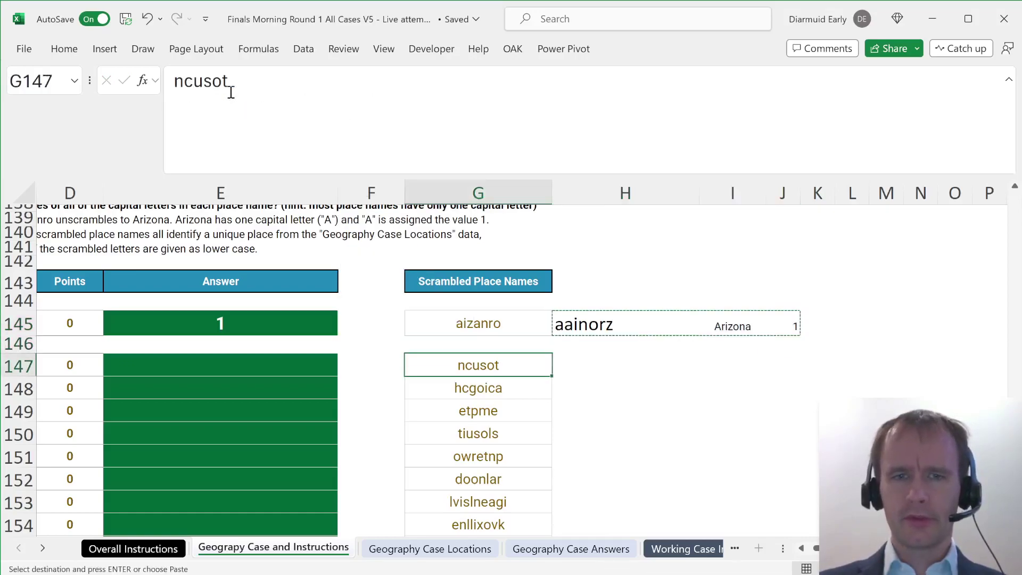
{"action": "key", "text": "ctrl+Down"}
{"action": "key", "text": "Right"}
{"action": "key", "text": "ctrl+shift+Up"}
{"action": "key", "text": "shift+Down"}
{"action": "key", "text": "shift+Down"}
{"action": "key", "text": "shift+Right"}
{"action": "key", "text": "shift+Right"}
{"action": "key", "text": "ctrl+v"}
- Copy the letter sums in J147:J166 and paste them as links into the answer cells E147:E166
{"action": "key", "text": "Right"}
{"action": "key", "text": "Right"}
{"action": "key", "text": "Up"}
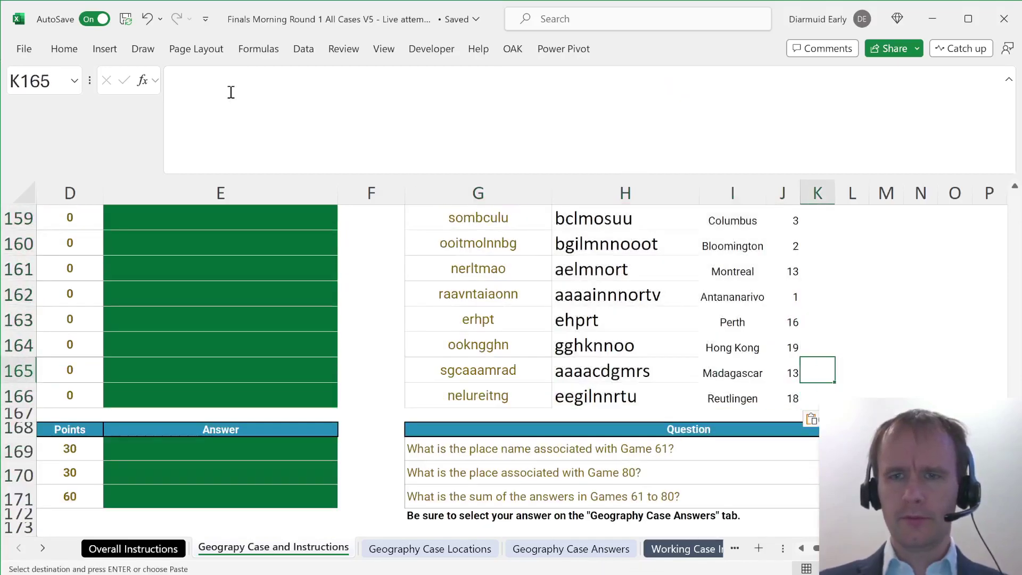
{"action": "key", "text": "Left"}
{"action": "key", "text": "ctrl+Up"}
{"action": "key", "text": "ctrl+shift+Down"}
{"action": "key", "text": "ctrl+c"}
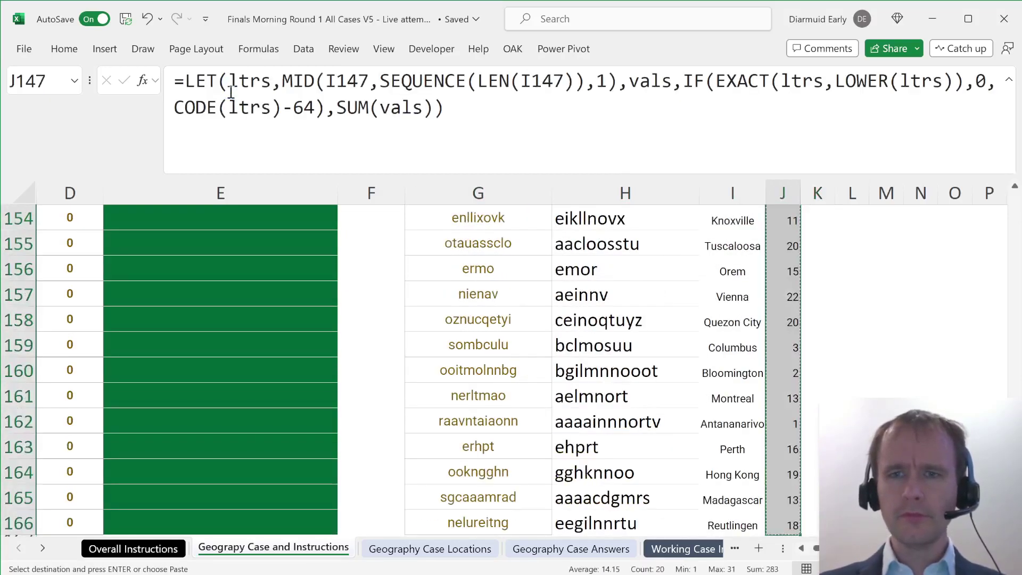
{"action": "key", "text": "ctrl+Left"}
{"action": "key", "text": "ctrl+Left"}
{"action": "key", "text": "Right"}
{"action": "key", "text": "alt+h"}
{"action": "key", "text": "v"}
{"action": "key", "text": "v"}
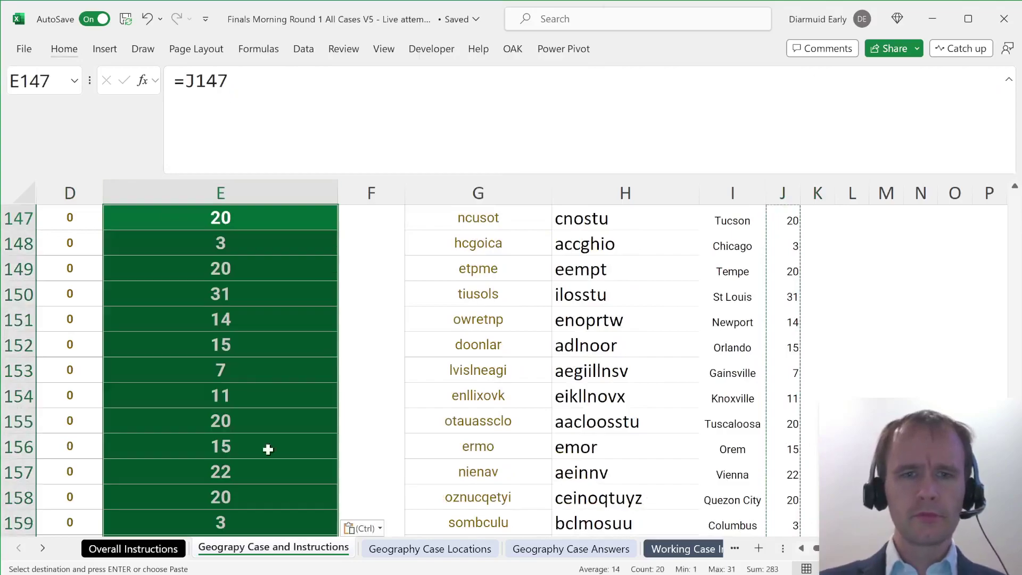
- Answer the Game 61 place name question in E169 with a reference to I147
{"action": "left_click", "coordinate": [285, 496]}
{"action": "scroll", "coordinate": [288, 498], "scroll_direction": "down", "scroll_amount": 5}
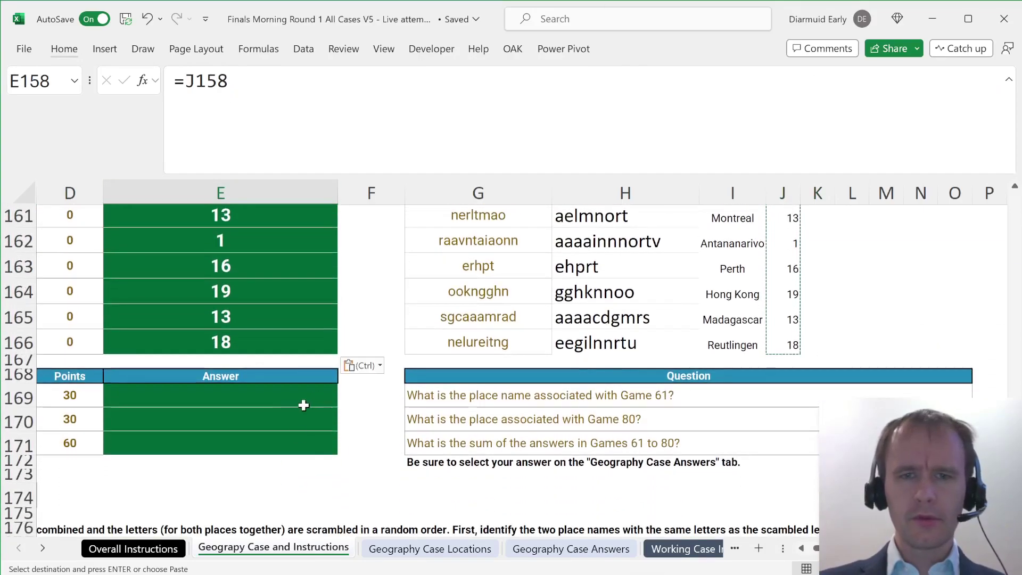
{"action": "left_click", "coordinate": [290, 394]}
{"action": "type", "text": "="}
{"action": "key", "text": "Up"}
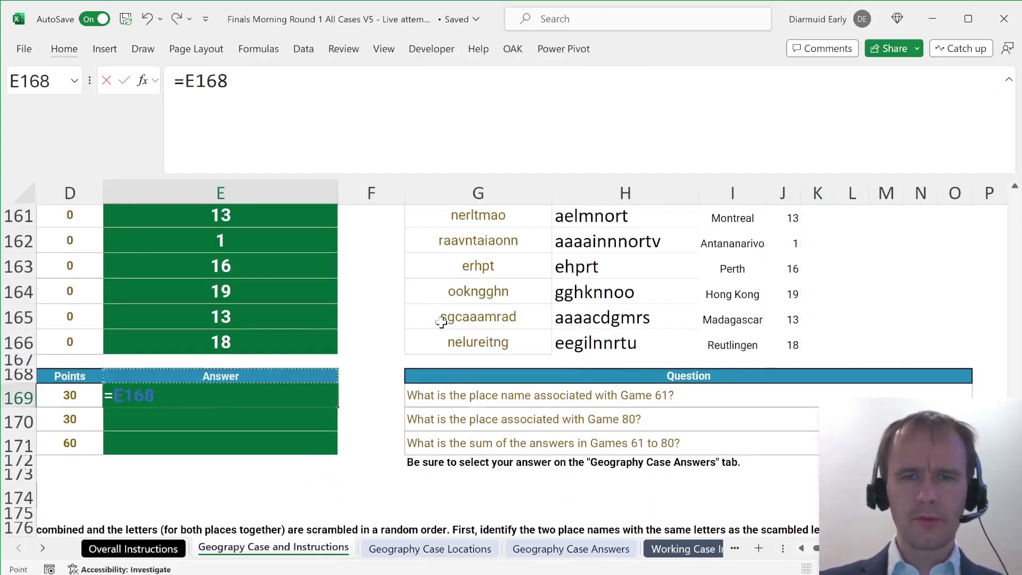
{"action": "key", "text": "ctrl+Up"}
{"action": "key", "text": "Right"}
{"action": "key", "text": "Right"}
{"action": "key", "text": "Right"}
{"action": "key", "text": "Right"}
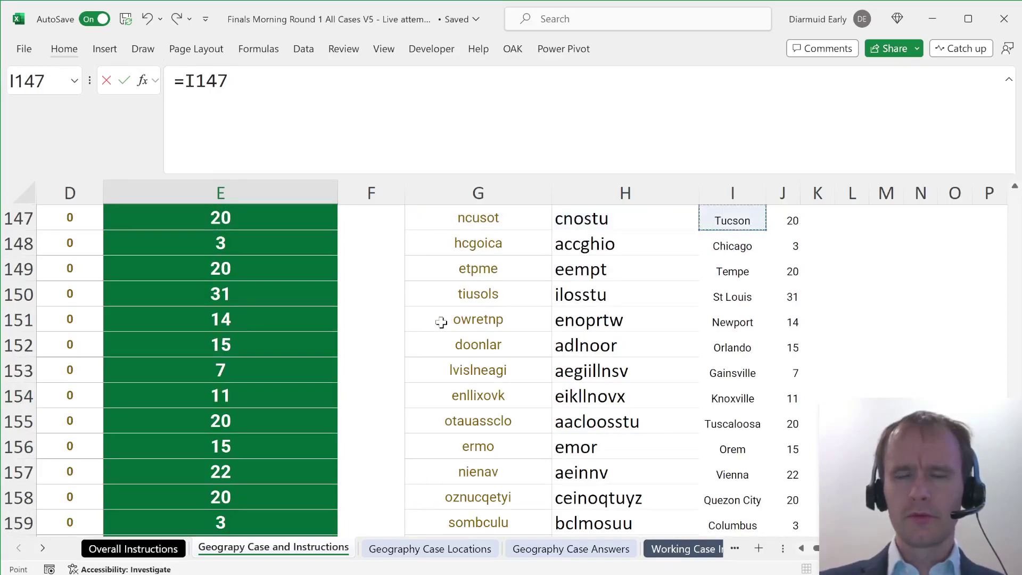
{"action": "key", "text": "Return"}
- Answer the Game 80 place question in E170 with a reference to I166
{"action": "type", "text": "="}
{"action": "key", "text": "Right"}
{"action": "key", "text": "Right"}
{"action": "key", "text": "Up"}
{"action": "key", "text": "Up"}
{"action": "key", "text": "Right"}
{"action": "key", "text": "Up"}
{"action": "key", "text": "Left"}
{"action": "key", "text": "Left"}
{"action": "key", "text": "Up"}
{"action": "key", "text": "Up"}
{"action": "key", "text": "Up"}
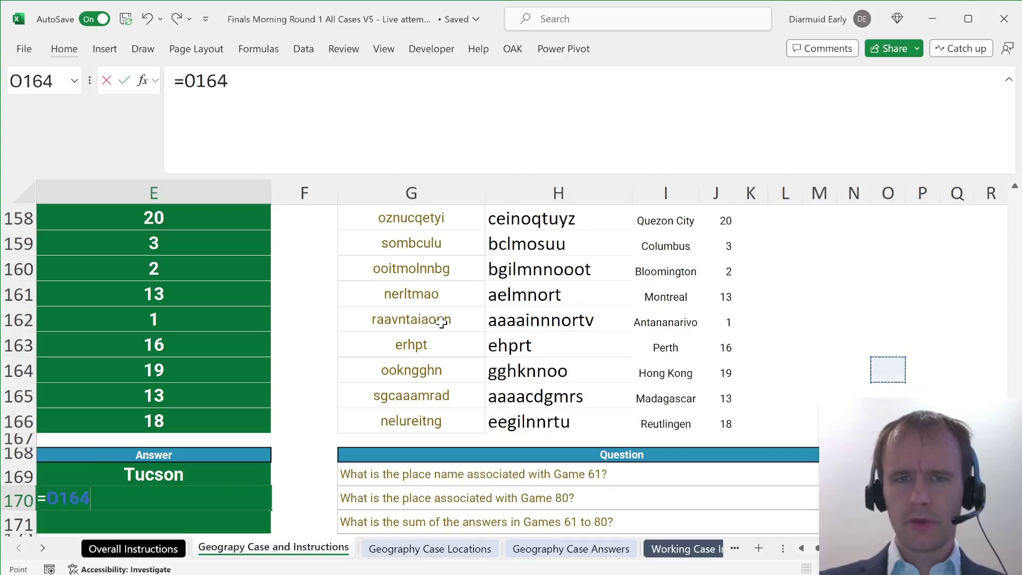
{"action": "key", "text": "Right"}
{"action": "left_click", "coordinate": [686, 423]}
{"action": "key", "text": "Return"}
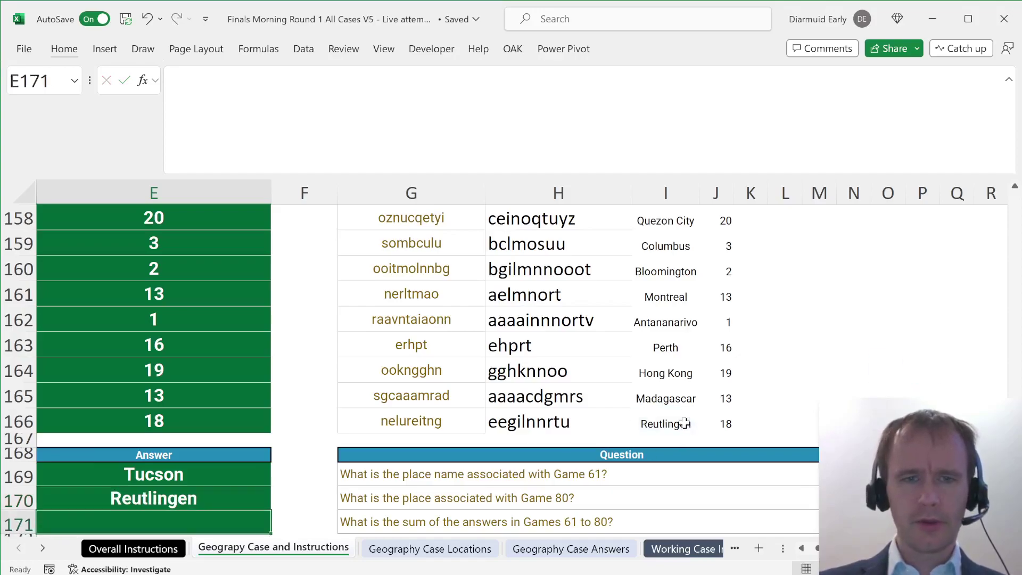
- Answer the Games 61 to 80 total question in E171 with a SUM of E147:E166
{"action": "type", "text": "=sum"}
{"action": "key", "text": "Tab"}
{"action": "key", "text": "Up"}
{"action": "key", "text": "Up"}
{"action": "key", "text": "Up"}
{"action": "key", "text": "Up"}
{"action": "key", "text": "Up"}
{"action": "key", "text": "ctrl+shift+Up"}
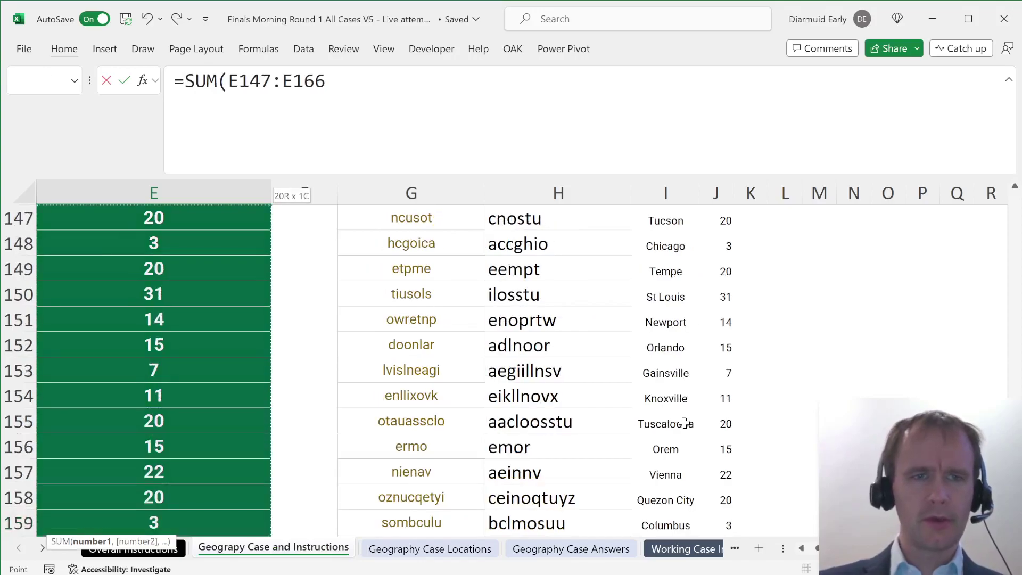
{"action": "key", "text": "ctrl+Return"}
{"action": "key", "text": "Up"}
{"action": "key", "text": "Up"}
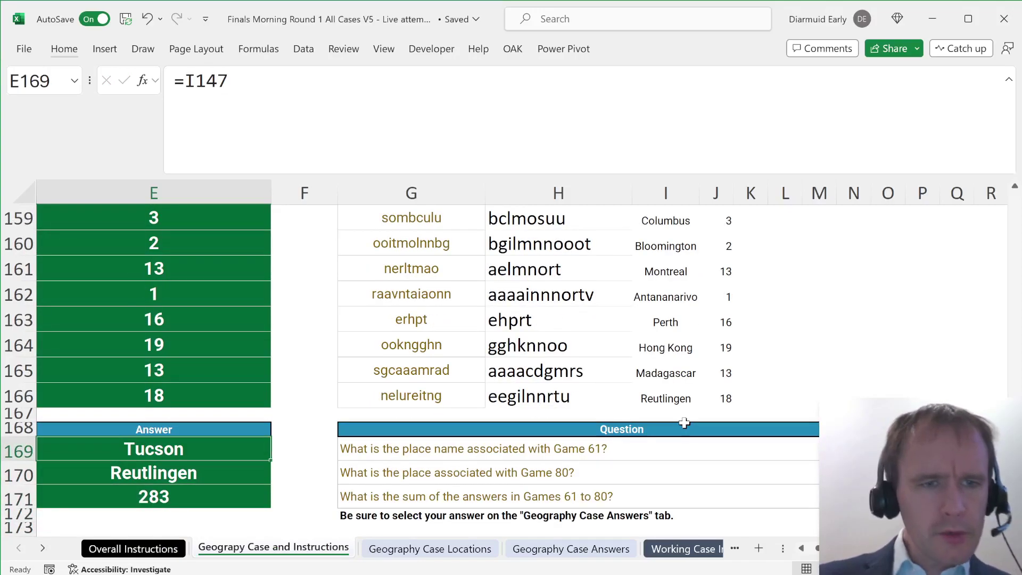
- On the Geography Case Answers sheet, choose Tucson as the Level 4 answer for Game 61 in E45
{"action": "key", "text": "ctrl+Page_Down"}
{"action": "key", "text": "ctrl+Page_Down"}
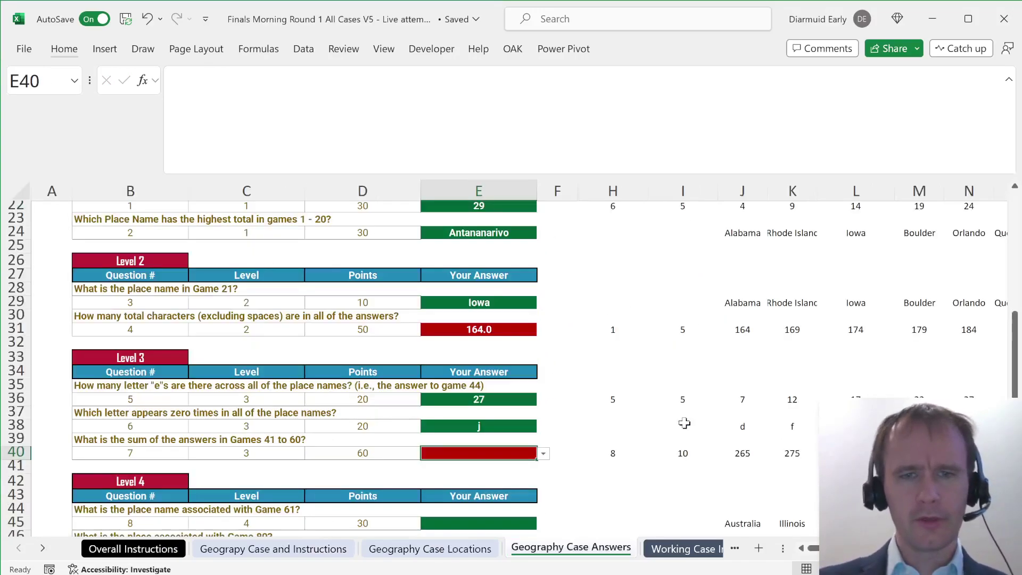
{"action": "scroll", "coordinate": [684, 424], "scroll_direction": "down", "scroll_amount": 3}
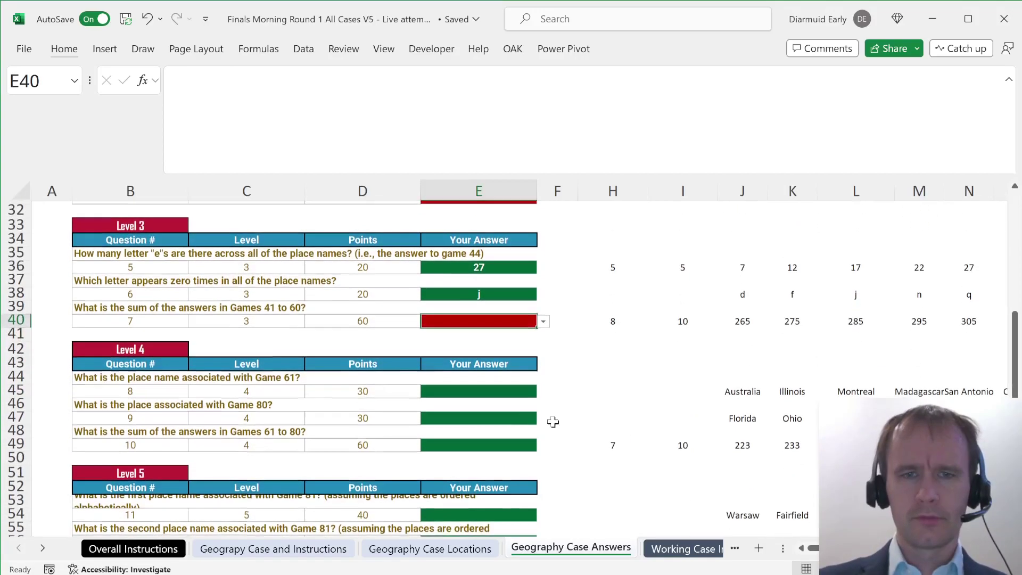
{"action": "left_click", "coordinate": [502, 386]}
{"action": "key", "text": "alt+Down"}
{"action": "key", "text": "Down"}
{"action": "key", "text": "Down"}
{"action": "key", "text": "Down"}
{"action": "key", "text": "Down"}
{"action": "key", "text": "Down"}
{"action": "key", "text": "Down"}
{"action": "key", "text": "Down"}
{"action": "key", "text": "Down"}
{"action": "key", "text": "Down"}
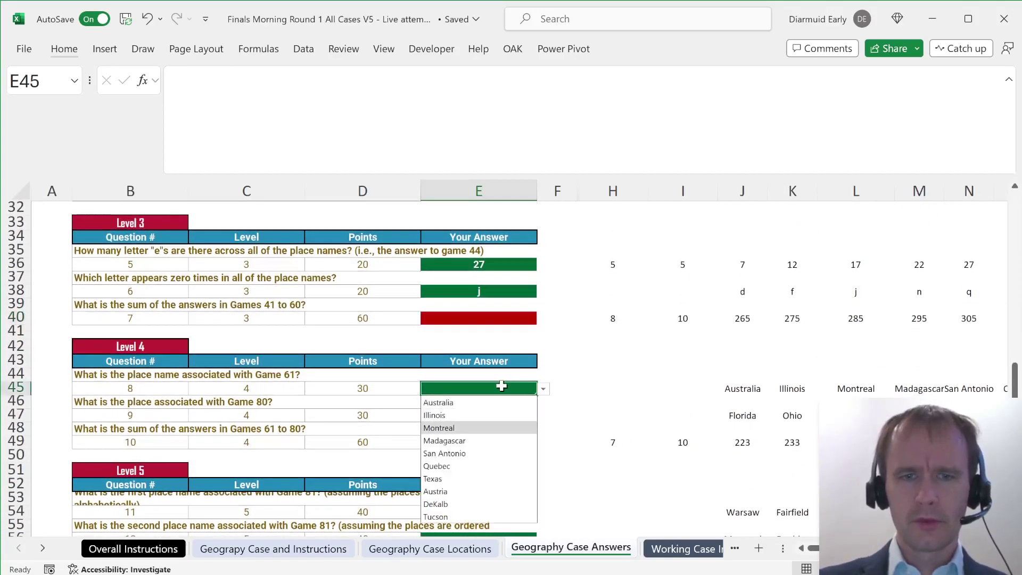
{"action": "key", "text": "Return"}
- Choose Reutlingen as the Level 4 answer for Game 80 in E47
{"action": "key", "text": "Down"}
{"action": "key", "text": "Down"}
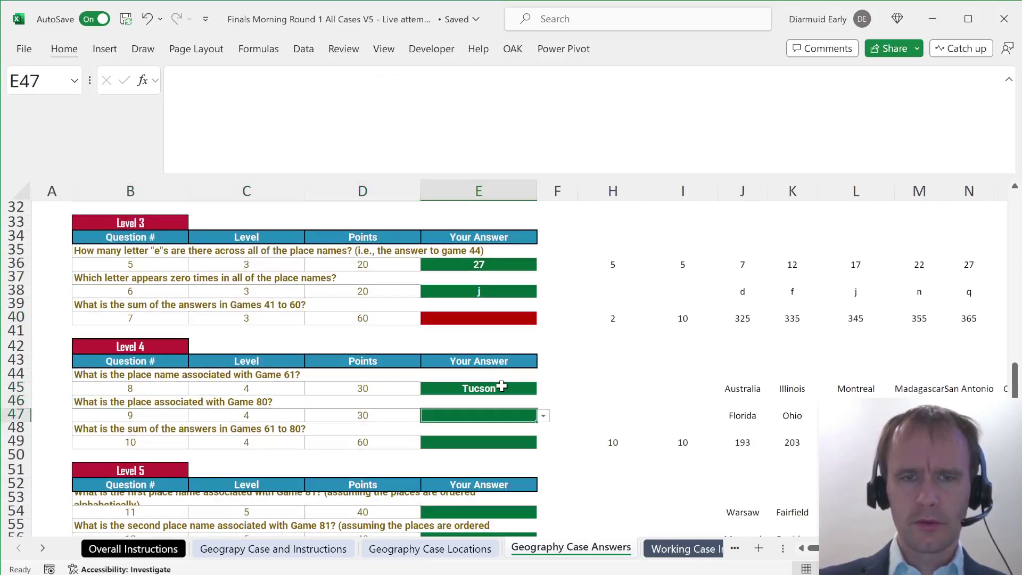
{"action": "key", "text": "alt+Down"}
{"action": "key", "text": "Down"}
{"action": "key", "text": "Down"}
{"action": "key", "text": "Down"}
{"action": "key", "text": "Down"}
{"action": "key", "text": "Down"}
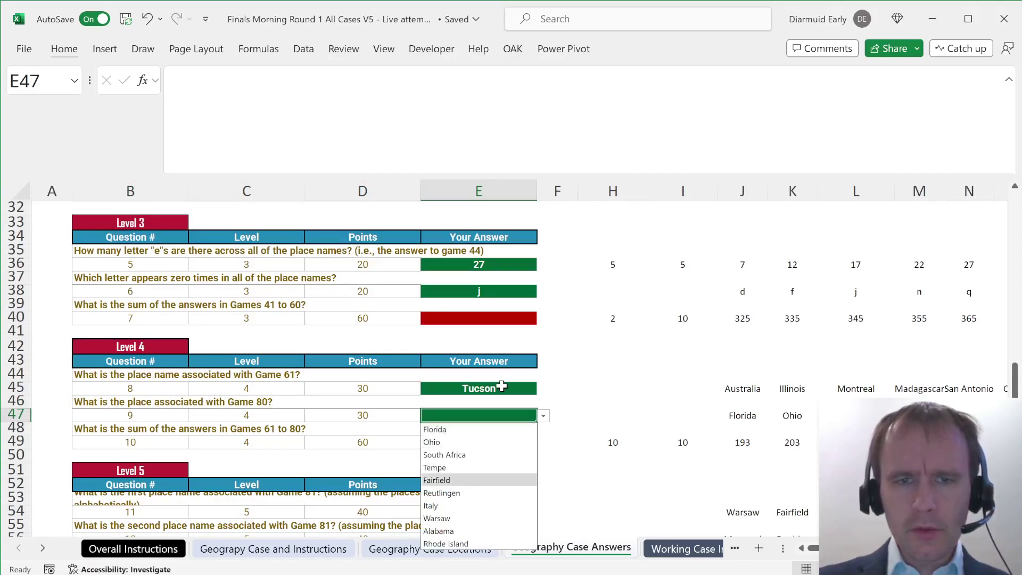
{"action": "key", "text": "Return"}
- Choose 283 in E49 as the answer for the sum of Games 61 to 80
{"action": "key", "text": "Down"}
{"action": "key", "text": "Down"}
{"action": "key", "text": "alt+Down"}
{"action": "key", "text": "Down"}
{"action": "key", "text": "Down"}
{"action": "key", "text": "Down"}
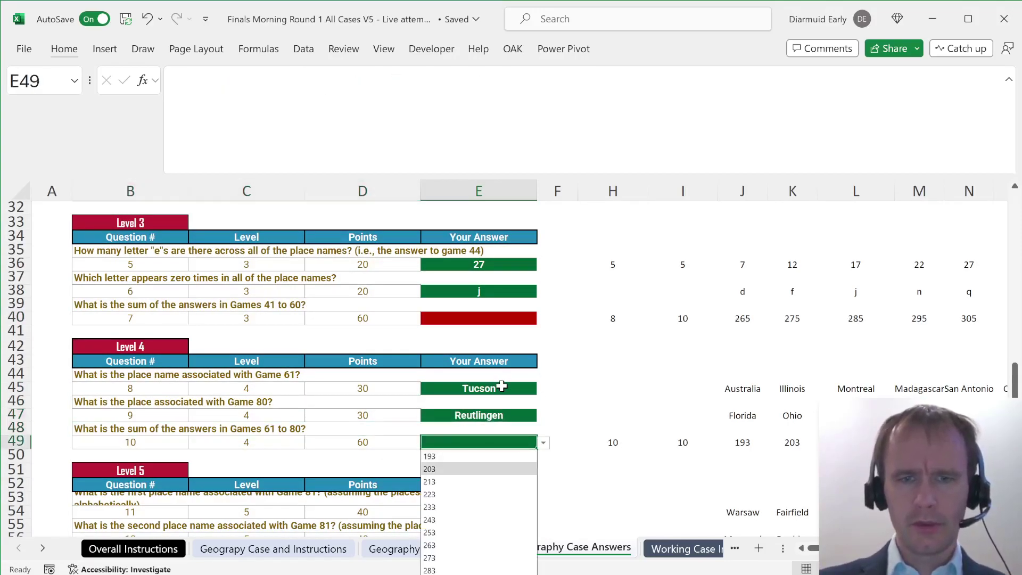
{"action": "key", "text": "Return"}
- Read the Level 5 instructions, example and letter scrambles on the Geography case instructions sheet
{"action": "scroll", "coordinate": [502, 386], "scroll_direction": "down", "scroll_amount": 3}
{"action": "left_click", "coordinate": [501, 385]}
{"action": "key", "text": "ctrl+Page_Up"}
{"action": "key", "text": "ctrl+Page_Up"}
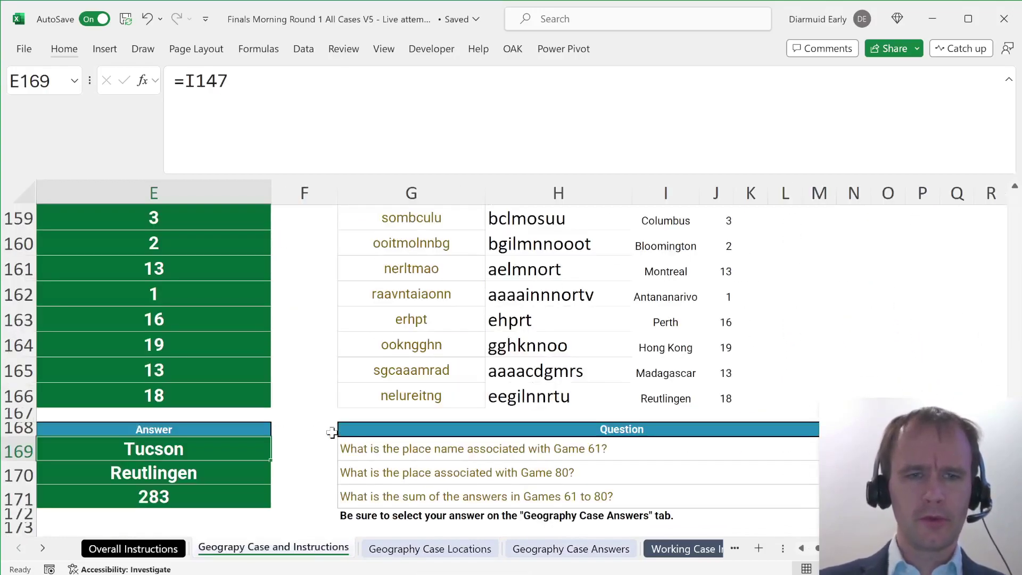
{"action": "scroll", "coordinate": [332, 432], "scroll_direction": "up", "scroll_amount": 3}
{"action": "scroll", "coordinate": [332, 433], "scroll_direction": "down", "scroll_amount": 3}
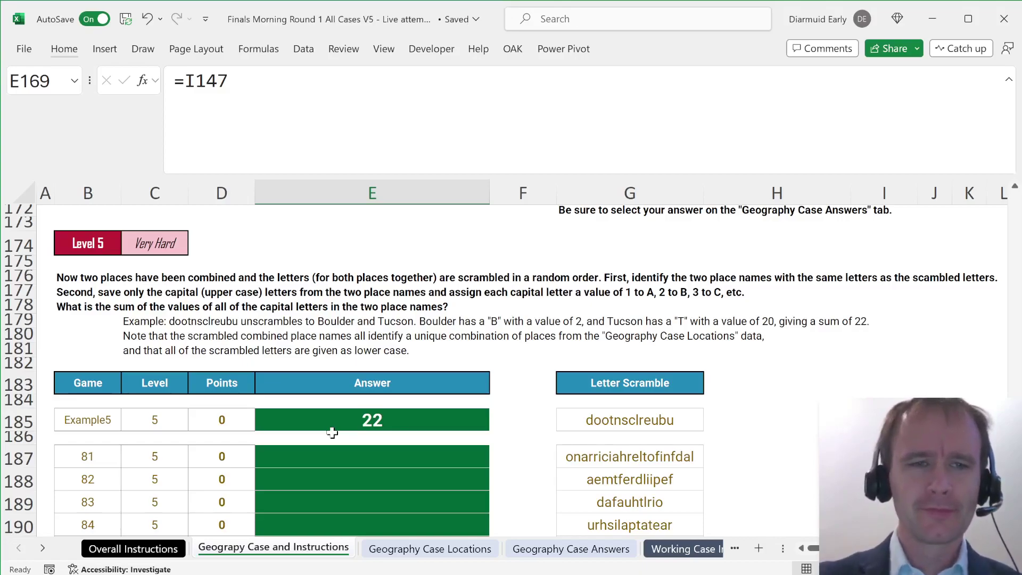
- On the Geography Case Locations sheet, lay the place names across row 2 with =TOROW(I3#) in K2
{"action": "key", "text": "ctrl+Page_Down"}
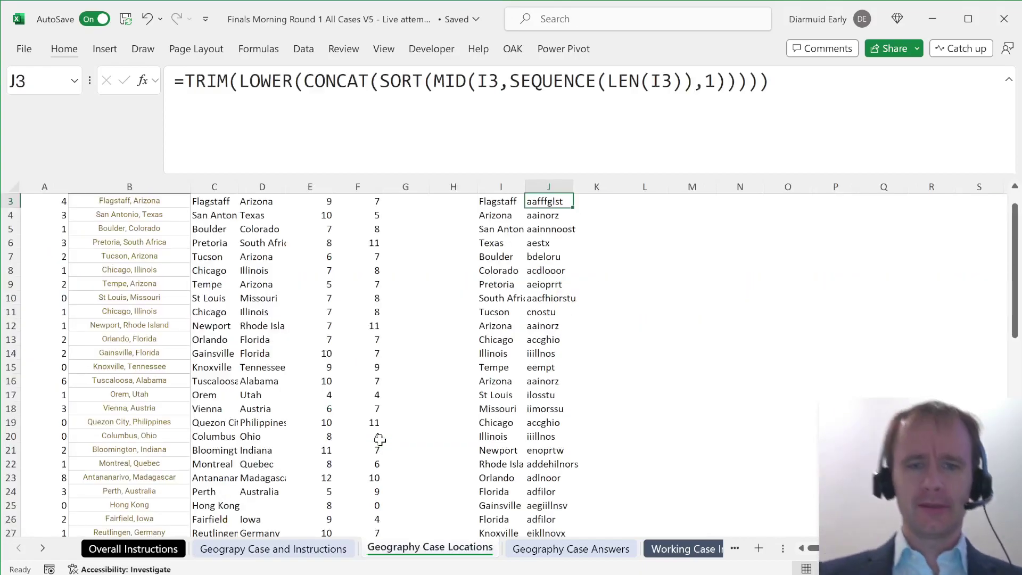
{"action": "scroll", "coordinate": [532, 324], "scroll_direction": "up", "scroll_amount": 1}
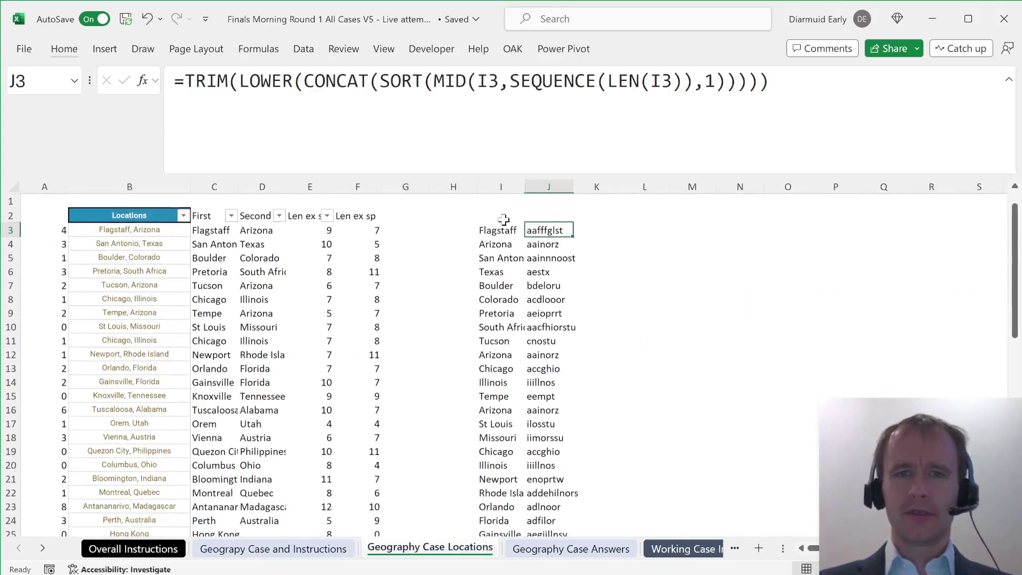
{"action": "left_click", "coordinate": [490, 228]}
{"action": "key", "text": "ctrl+shift+Down"}
{"action": "key", "text": "ctrl+c"}
{"action": "key", "text": "Up"}
{"action": "key", "text": "Right"}
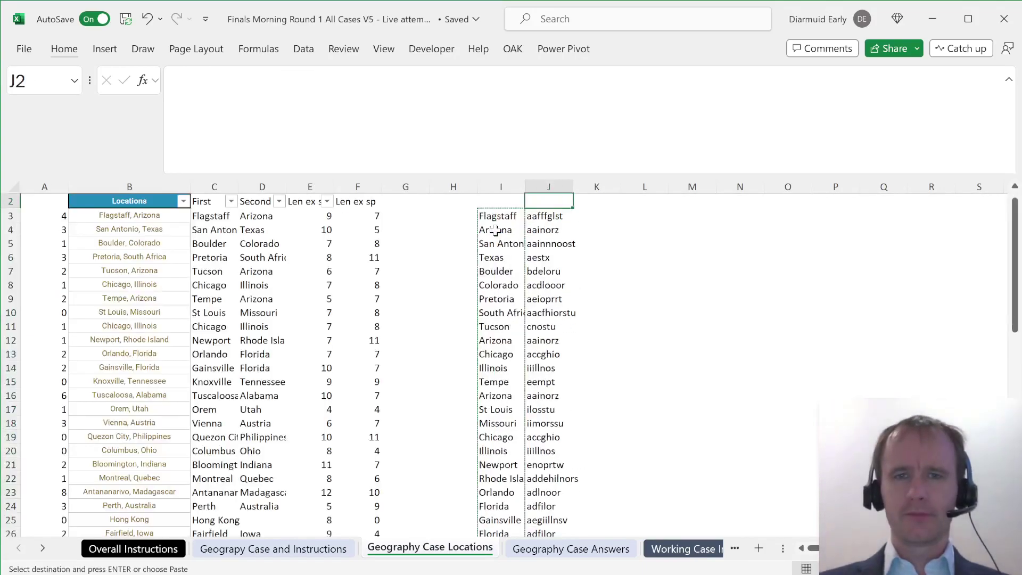
{"action": "key", "text": "Right"}
{"action": "type", "text": "=tor"}
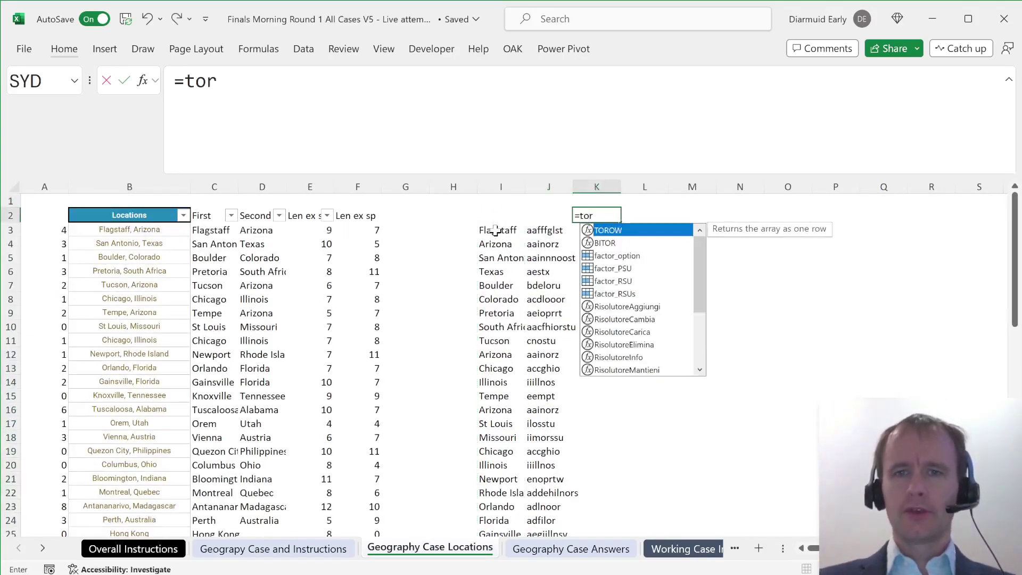
{"action": "key", "text": "Tab"}
{"action": "left_click", "coordinate": [495, 230]}
{"action": "type", "text": "#"}
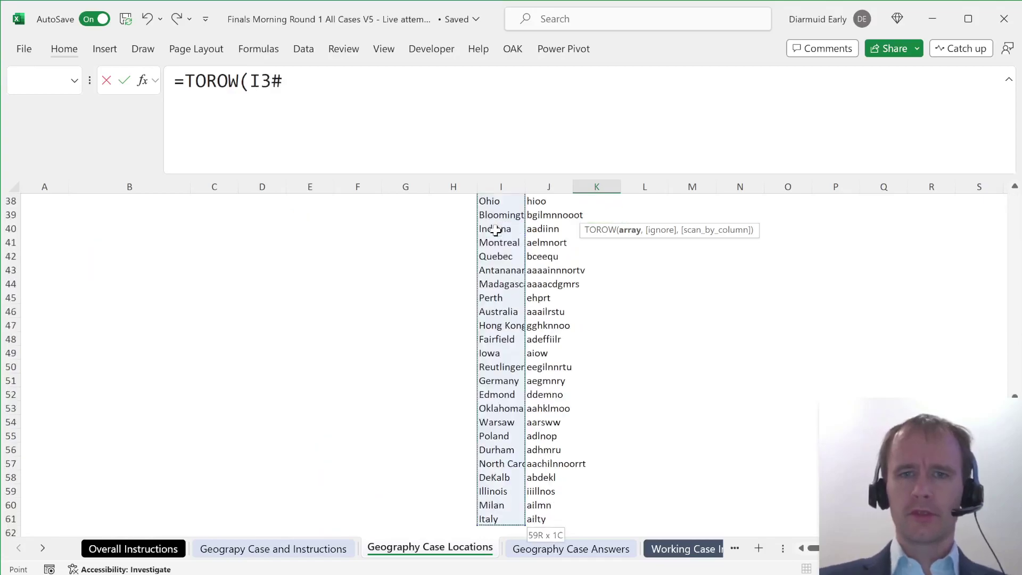
{"action": "key", "text": "Return"}
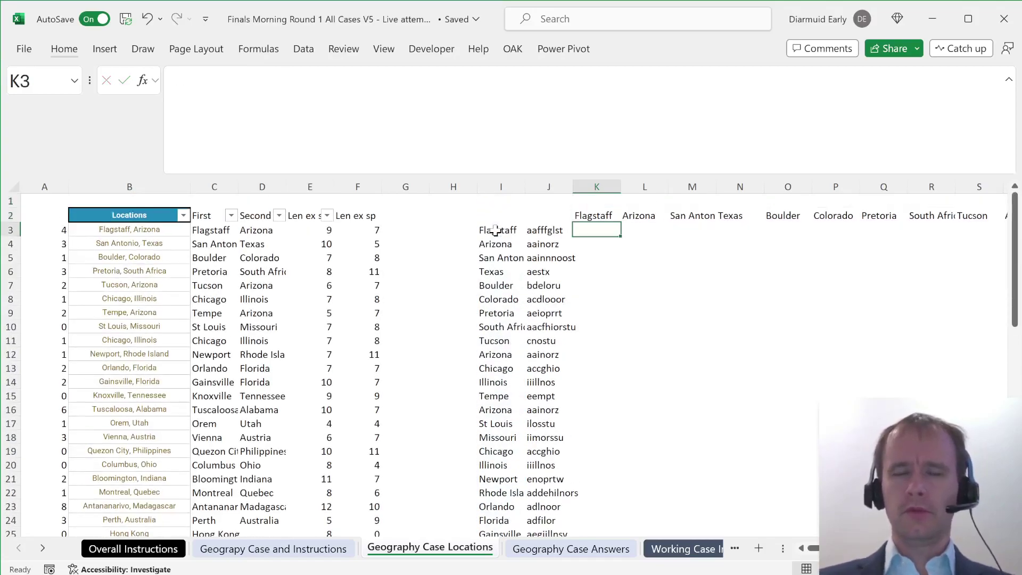
- Copy the text of the letter-sorting formula in J3 into K3, keeping its reference to I3
{"action": "key", "text": "Left"}
{"action": "left_click", "coordinate": [721, 99]}
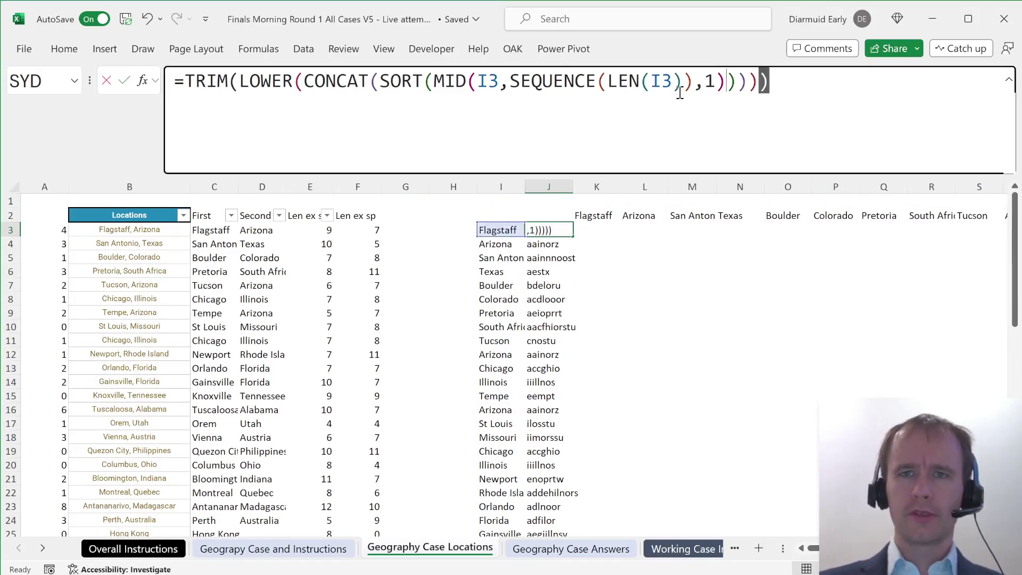
{"action": "key", "text": "ctrl+a"}
{"action": "key", "text": "ctrl+c"}
{"action": "key", "text": "Tab"}
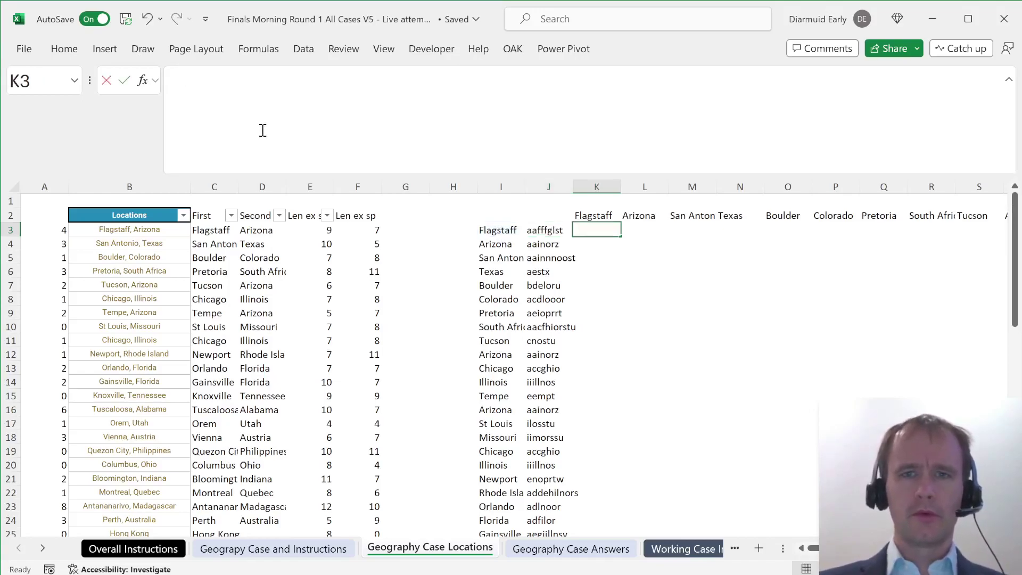
{"action": "left_click", "coordinate": [263, 130]}
{"action": "key", "text": "ctrl+v"}
- Wrap the K3 formula in LET, defining the name in as $I3&K$2 ahead of the existing TRIM expression
{"action": "left_click", "coordinate": [184, 80]}
{"action": "type", "text": "LET("}
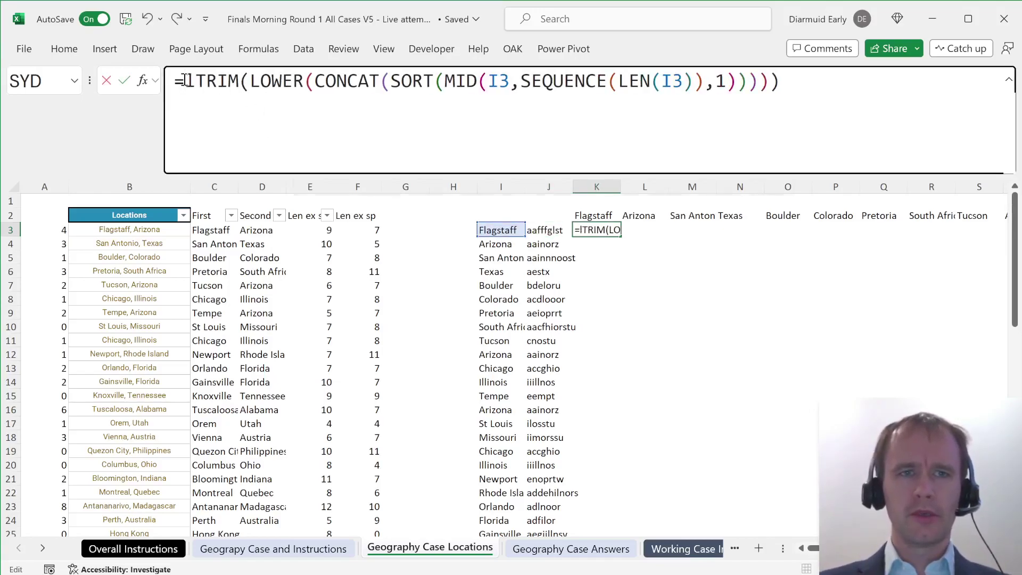
{"action": "type", "text": "in,"}
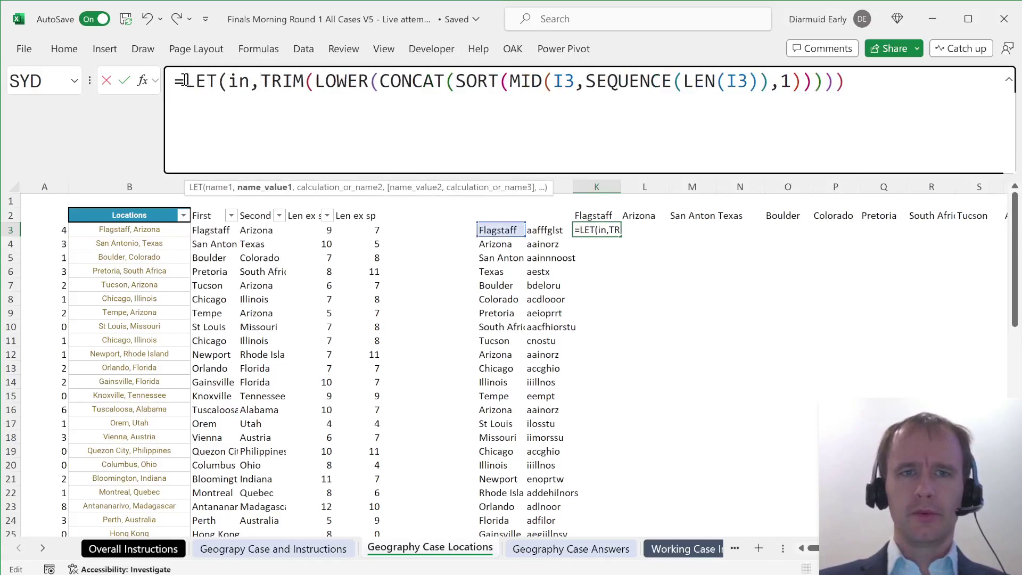
{"action": "left_click", "coordinate": [501, 230]}
{"action": "key", "text": "F4"}
{"action": "key", "text": "F4"}
{"action": "key", "text": "F4"}
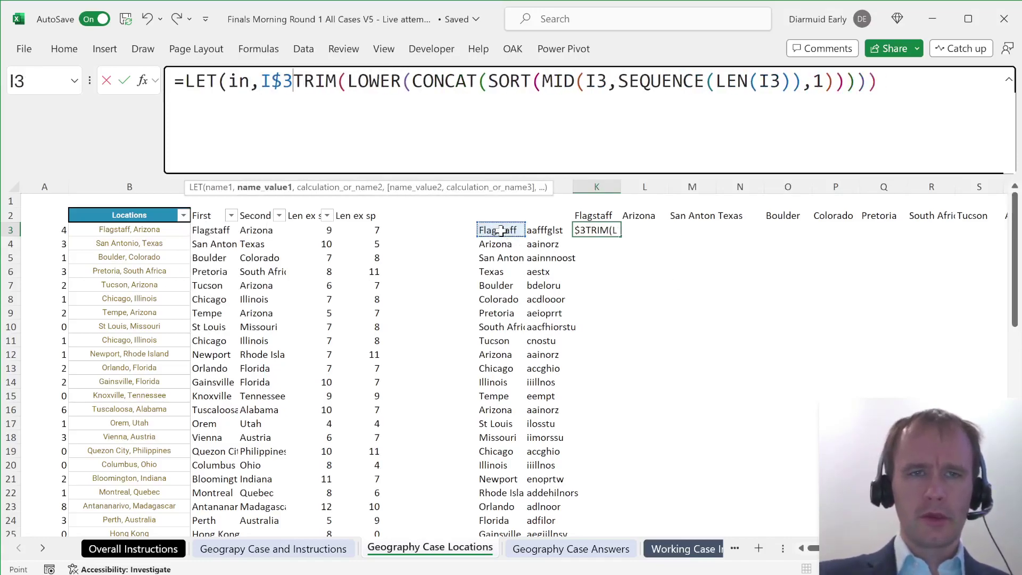
{"action": "type", "text": "&"}
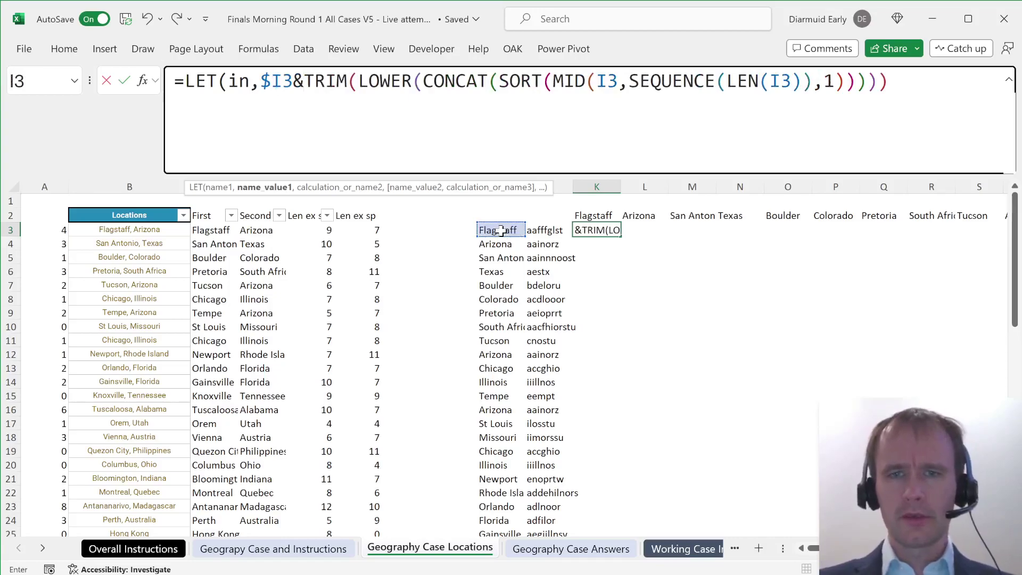
{"action": "left_click", "coordinate": [588, 215]}
{"action": "key", "text": "F4"}
{"action": "key", "text": "F4"}
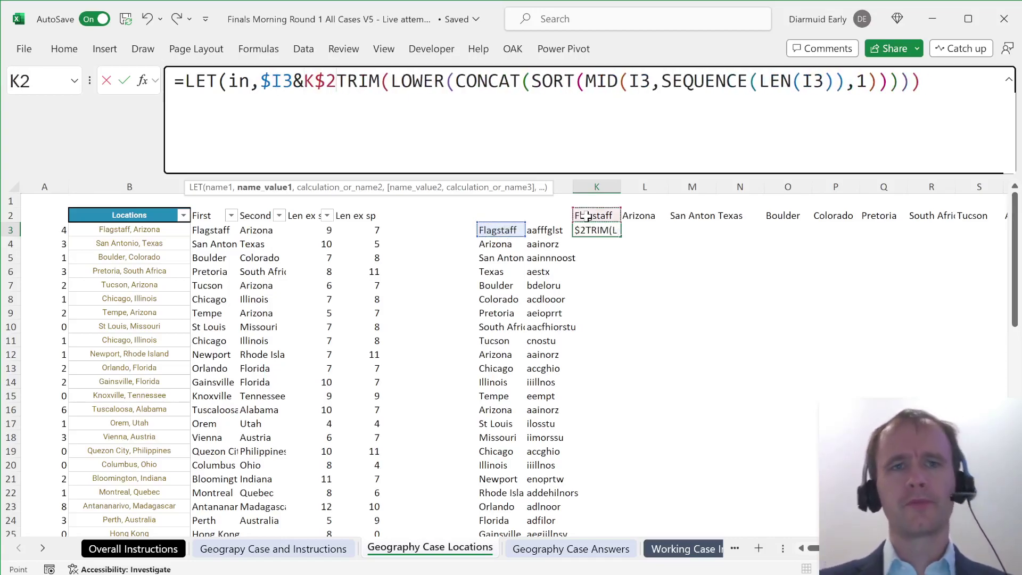
{"action": "type", "text": ","}
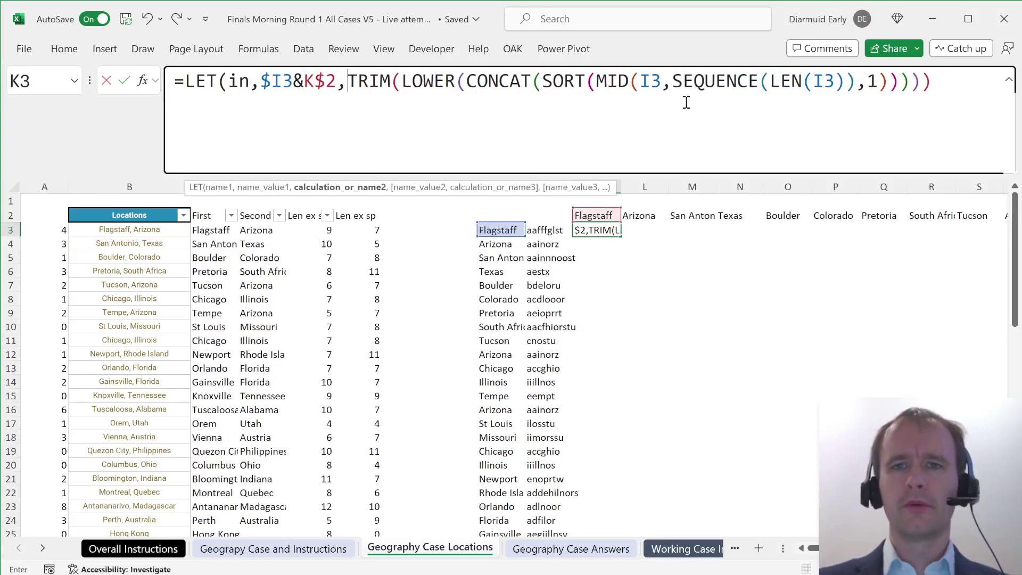
- Replace both I3 references inside the TRIM expression of K3 with in and complete the LET formula
{"action": "double_click", "coordinate": [650, 80]}
{"action": "type", "text": "in"}
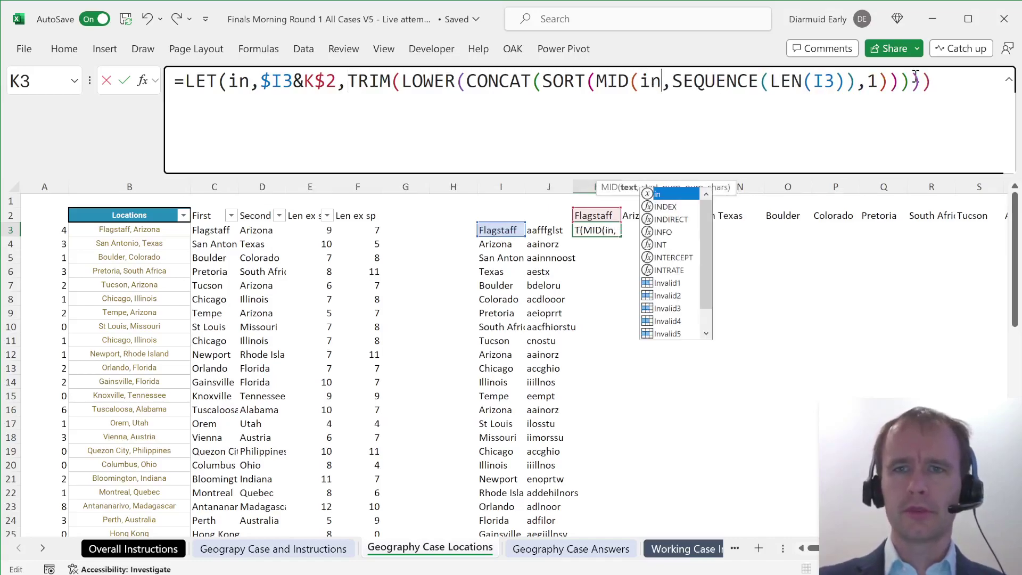
{"action": "double_click", "coordinate": [821, 81]}
{"action": "type", "text": "in"}
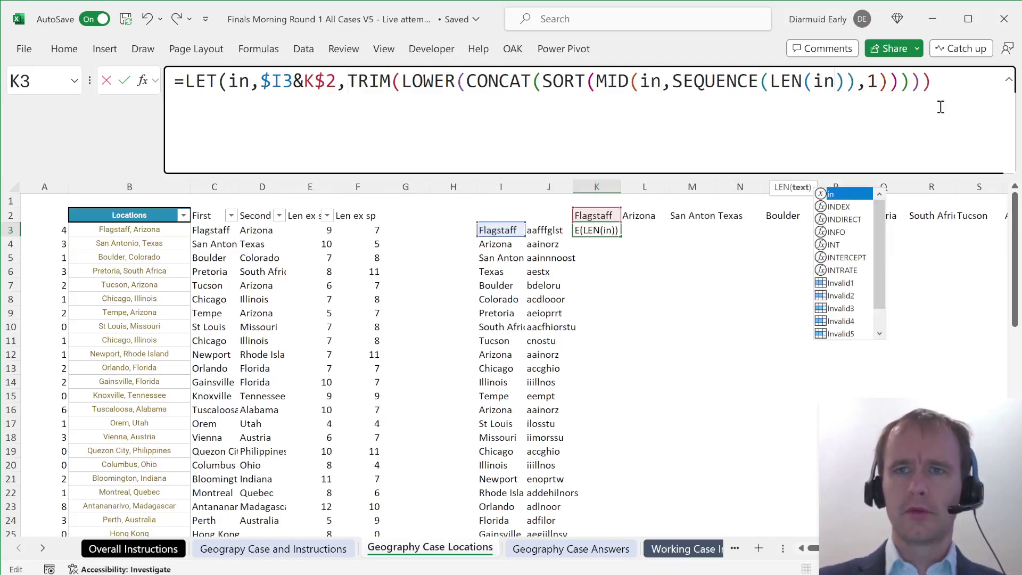
{"action": "left_click", "coordinate": [982, 82]}
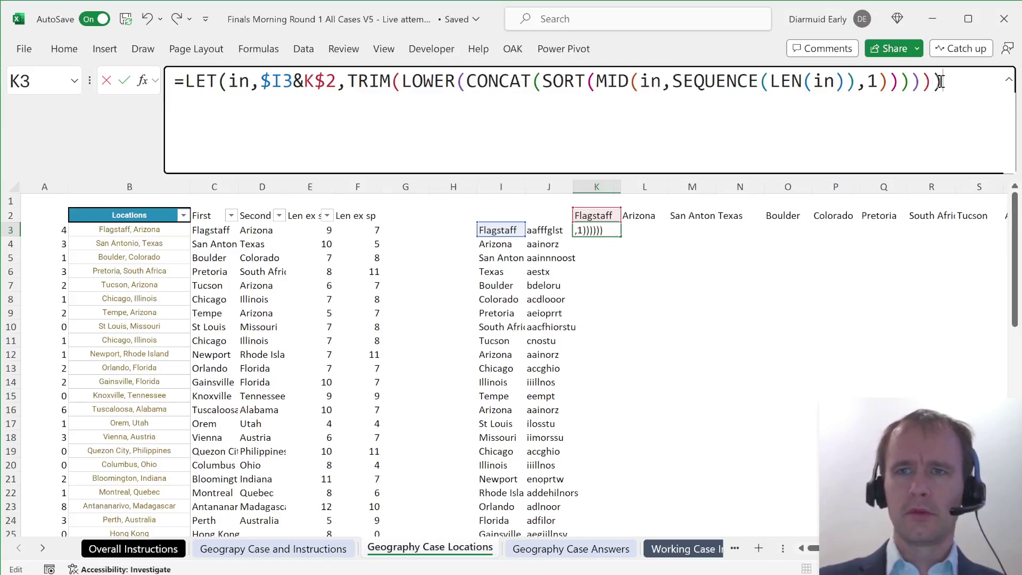
{"action": "key", "text": "Return"}
- Fill the K3 formula across row 3 to the last place name heading in column BQ
{"action": "key", "text": "Up"}
{"action": "key", "text": "Up"}
{"action": "key", "text": "ctrl+Right"}
{"action": "key", "text": "Down"}
{"action": "key", "text": "ctrl+shift+Left"}
{"action": "key", "text": "ctrl+r"}
- Fill the row 3 letter-sorting formulas down to row 61, covering the whole grid K3:BQ61
{"action": "key", "text": "Left"}
{"action": "key", "text": "Left"}
{"action": "key", "text": "Left"}
{"action": "key", "text": "ctrl+Left"}
{"action": "key", "text": "Down"}
{"action": "key", "text": "Right"}
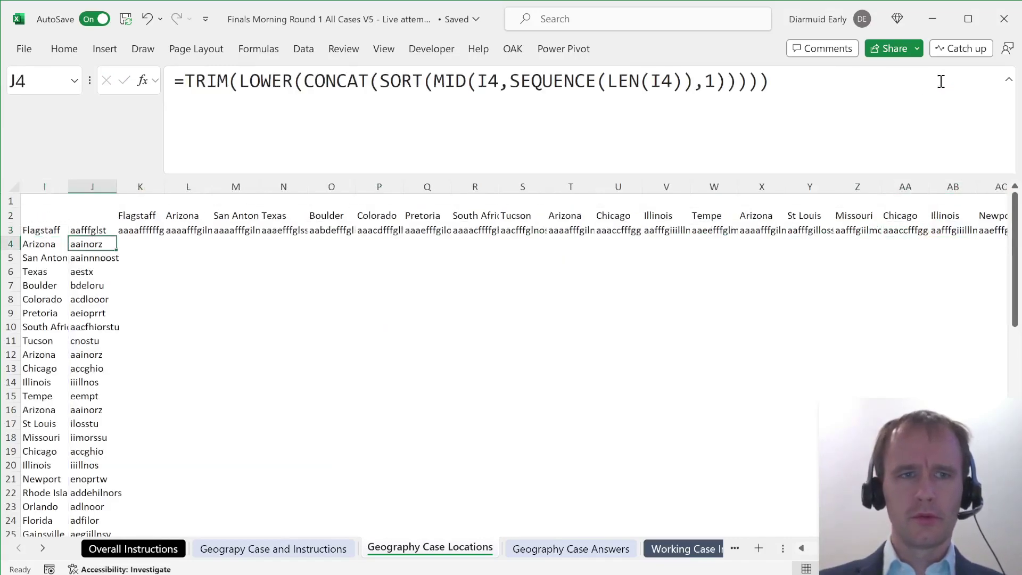
{"action": "key", "text": "ctrl+Down"}
{"action": "key", "text": "Right"}
{"action": "key", "text": "ctrl+Up"}
{"action": "key", "text": "ctrl+shift+End"}
{"action": "key", "text": "ctrl+d"}
- Below the grid, stack the sorted letter strings into one column with =TOCOL(L3:BQ61) in L65
{"action": "key", "text": "Left"}
{"action": "key", "text": "Left"}
{"action": "key", "text": "Left"}
{"action": "key", "text": "Right"}
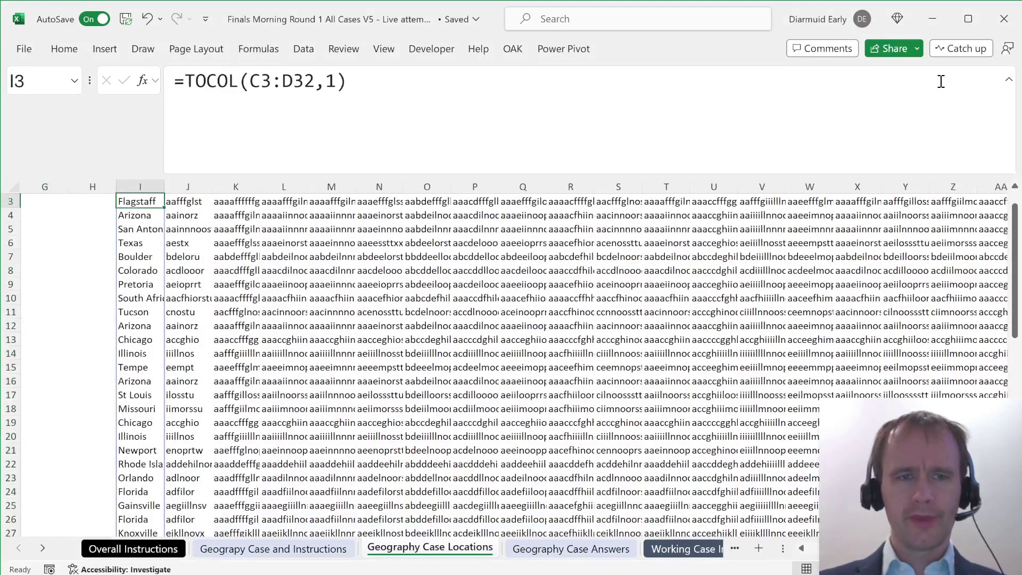
{"action": "key", "text": "ctrl+Down"}
{"action": "key", "text": "Down"}
{"action": "key", "text": "Right"}
{"action": "key", "text": "Right"}
{"action": "key", "text": "Down"}
{"action": "key", "text": "Down"}
{"action": "key", "text": "Right"}
{"action": "key", "text": "Down"}
{"action": "key", "text": "Down"}
{"action": "key", "text": "Left"}
{"action": "key", "text": "Up"}
{"action": "key", "text": "Right"}
{"action": "type", "text": "=toc"}
{"action": "key", "text": "Tab"}
{"action": "key", "text": "ctrl+Up"}
{"action": "key", "text": "ctrl+shift+Up"}
{"action": "key", "text": "shift+Down"}
{"action": "key", "text": "shift+Down"}
{"action": "key", "text": "shift+Up"}
{"action": "key", "text": "ctrl+shift+Right"}
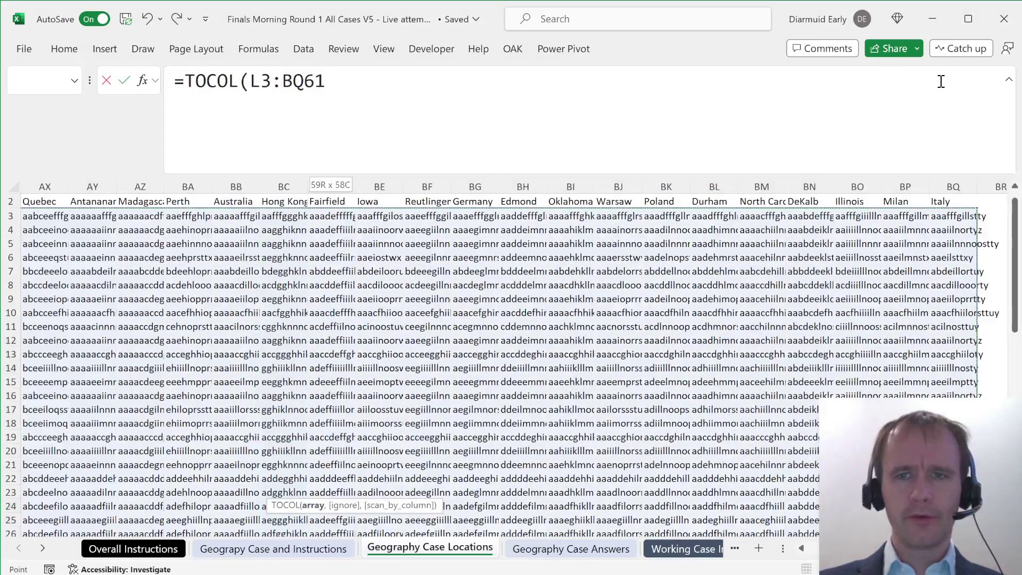
{"action": "key", "text": "Return"}
- Begin a TOCOL formula in K65 with an IF test that L3:BQ61<>""
{"action": "key", "text": "Left"}
{"action": "key", "text": "Up"}
{"action": "key", "text": "Right"}
{"action": "key", "text": "Down"}
{"action": "key", "text": "Up"}
{"action": "key", "text": "Left"}
{"action": "key", "text": "Left"}
{"action": "key", "text": "Right"}
{"action": "type", "text": "=toc"}
{"action": "key", "text": "Tab"}
{"action": "type", "text": "if"}
{"action": "key", "text": "Tab"}
{"action": "key", "text": "Up"}
{"action": "key", "text": "Up"}
{"action": "key", "text": "Right"}
{"action": "key", "text": "ctrl+Up"}
{"action": "key", "text": "ctrl+shift+Up"}
{"action": "key", "text": "shift+Down"}
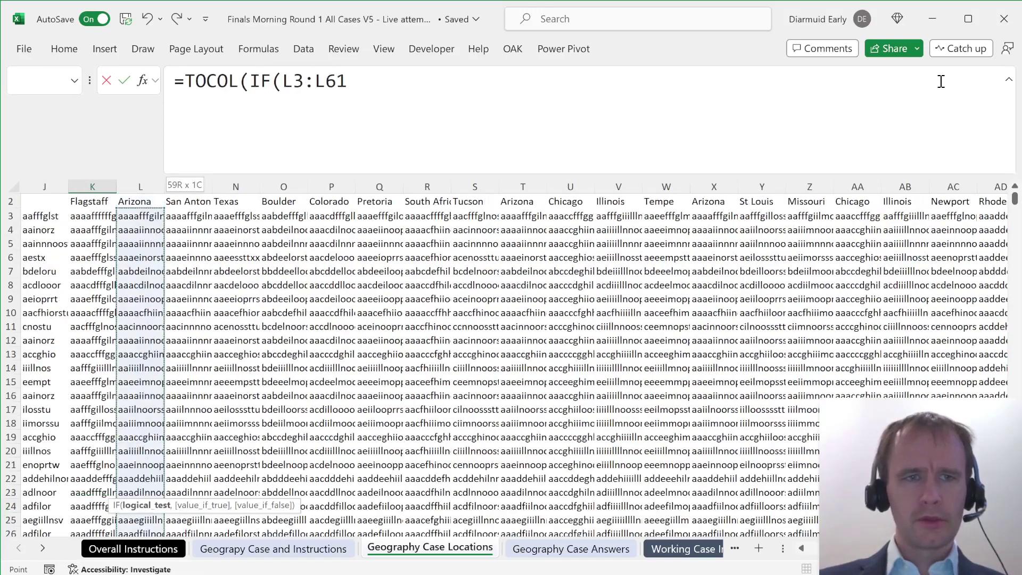
{"action": "key", "text": "ctrl+shift+Right"}
{"action": "type", "text": "<>"}
{"action": "type", "text": ","}
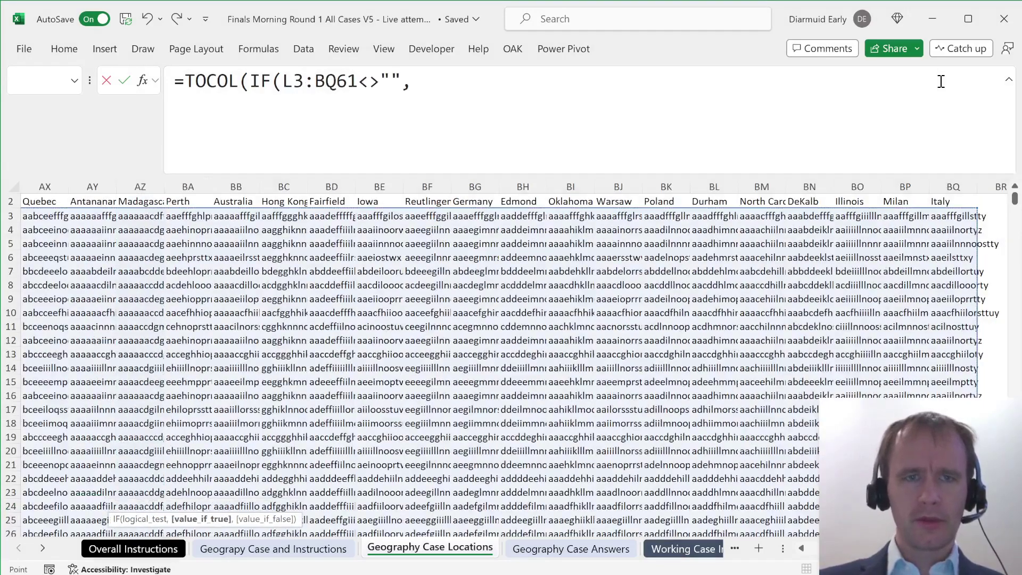
- Complete K65 as =TOCOL(IF(L3:BQ61<>"",I3#)) to list the row place name for each combination
{"action": "key", "text": "Left"}
{"action": "key", "text": "Left"}
{"action": "key", "text": "Left"}
{"action": "key", "text": "Right"}
{"action": "key", "text": "Up"}
{"action": "key", "text": "Up"}
{"action": "key", "text": "Up"}
{"action": "key", "text": "Up"}
{"action": "key", "text": "ctrl+shift+Up"}
{"action": "type", "text": ")"}
{"action": "key", "text": "Return"}
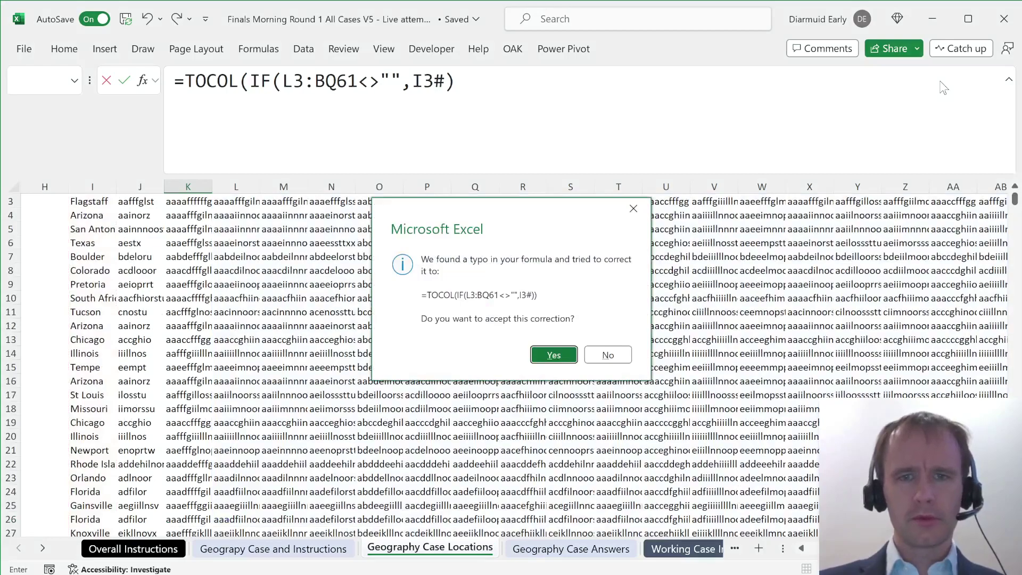
{"action": "key", "text": "Return"}
{"action": "key", "text": "Down"}
{"action": "key", "text": "Up"}
{"action": "key", "text": "Up"}
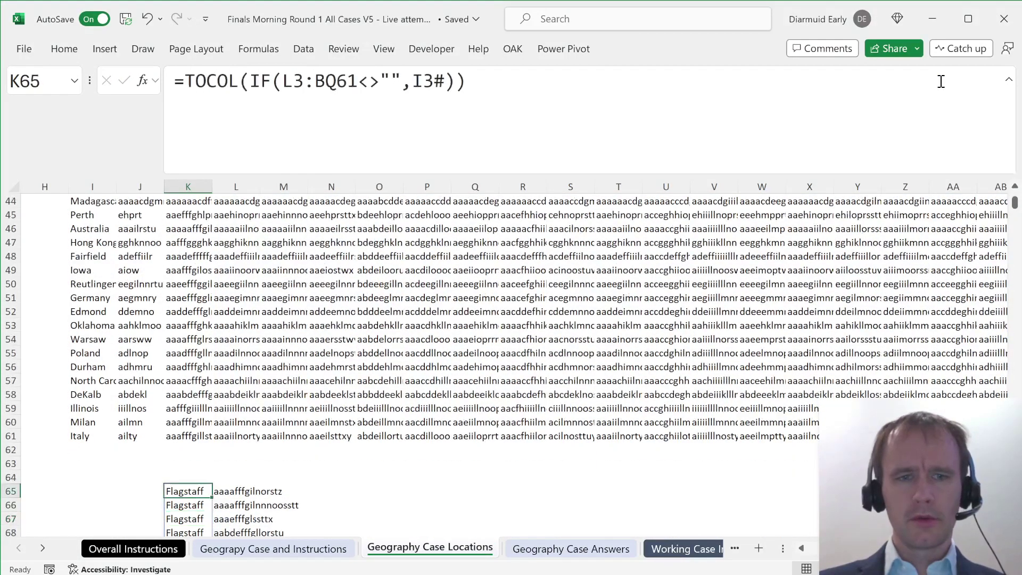
- Copy the K65 formula text into J65 and replace I3# with L2:BQ2 to list the column place names
{"action": "triple_click", "coordinate": [537, 102]}
{"action": "key", "text": "ctrl+c"}
{"action": "key", "text": "Escape"}
{"action": "key", "text": "Left"}
{"action": "left_click", "coordinate": [212, 119]}
{"action": "key", "text": "ctrl+v"}
{"action": "double_click", "coordinate": [442, 80]}
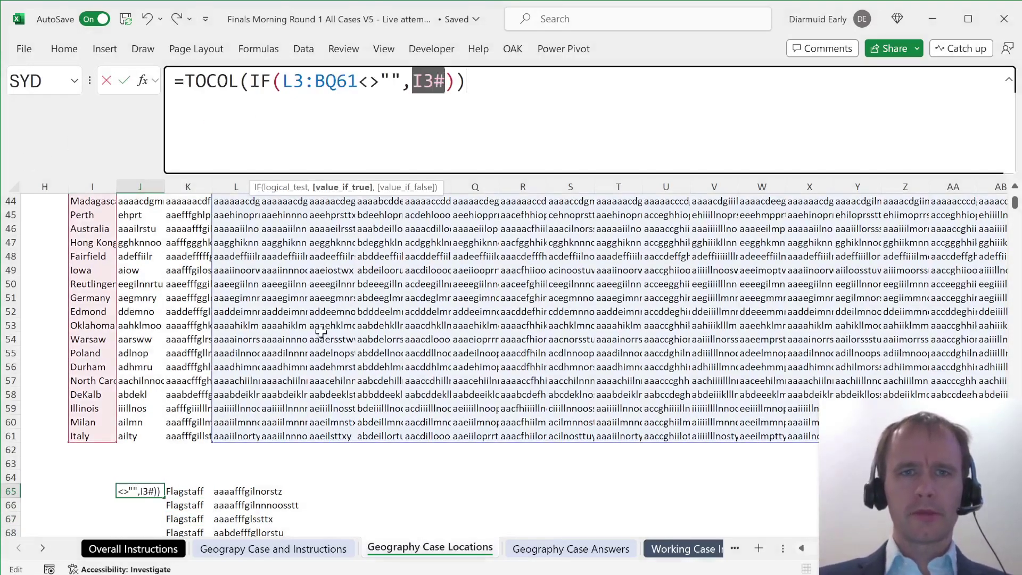
{"action": "scroll", "coordinate": [224, 223], "scroll_direction": "up", "scroll_amount": 14}
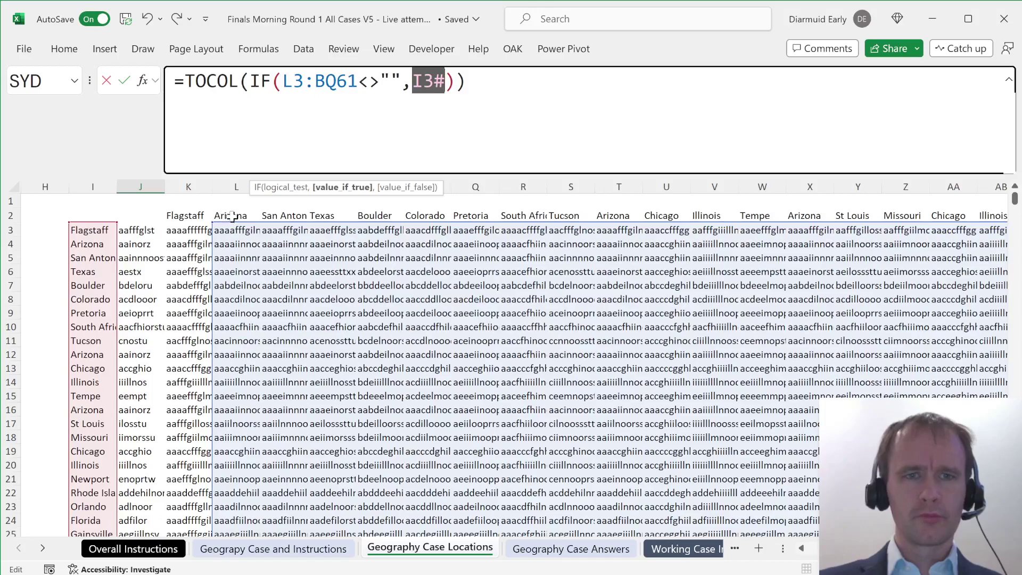
{"action": "left_click", "coordinate": [232, 216]}
{"action": "key", "text": "ctrl+shift+Right"}
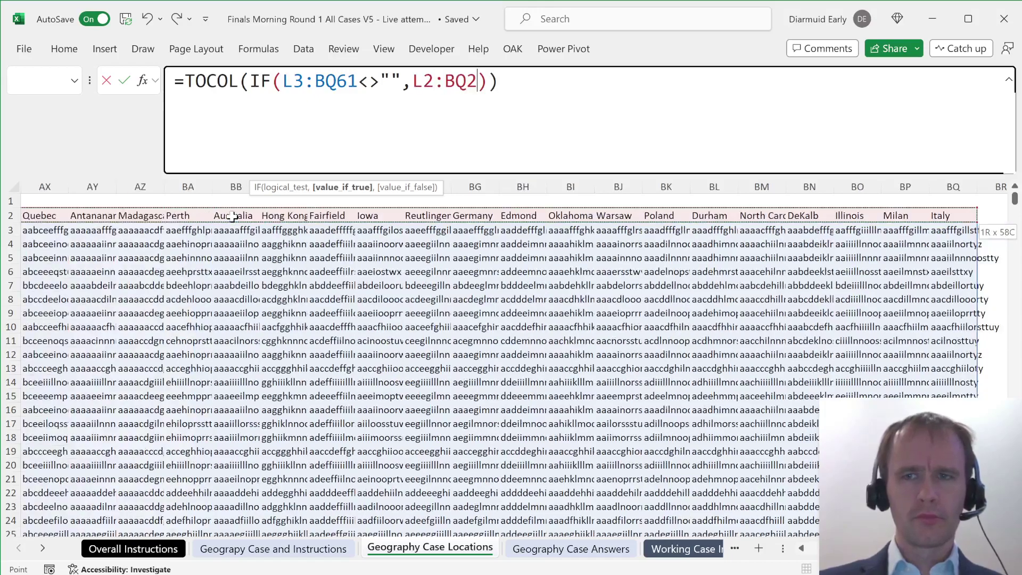
{"action": "key", "text": "Return"}
{"action": "key", "text": "Up"}
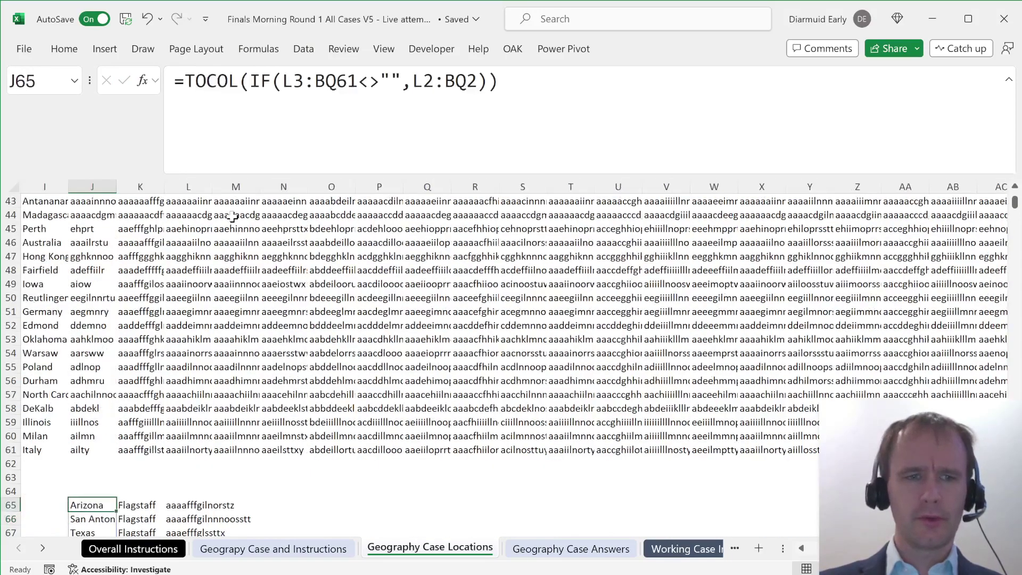
- Look through the stacked place name list in column J from row 65 to its last row
{"action": "key", "text": "Page_Down"}
{"action": "key", "text": "Page_Down"}
{"action": "key", "text": "Page_Down"}
{"action": "key", "text": "Page_Down"}
{"action": "key", "text": "Up"}
{"action": "key", "text": "Page_Up"}
{"action": "key", "text": "Page_Up"}
{"action": "key", "text": "Page_Up"}
{"action": "key", "text": "Page_Up"}
{"action": "key", "text": "Down"}
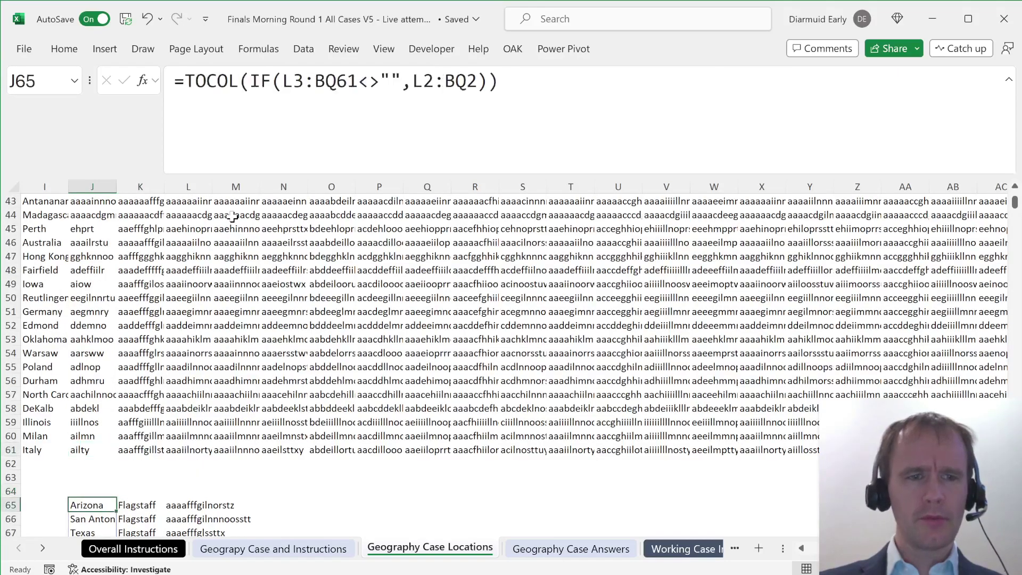
{"action": "scroll", "coordinate": [232, 216], "scroll_direction": "down", "scroll_amount": 7}
{"action": "key", "text": "ctrl+Down"}
{"action": "key", "text": "Down"}
{"action": "key", "text": "Up"}
{"action": "key", "text": "ctrl+shift+Up"}
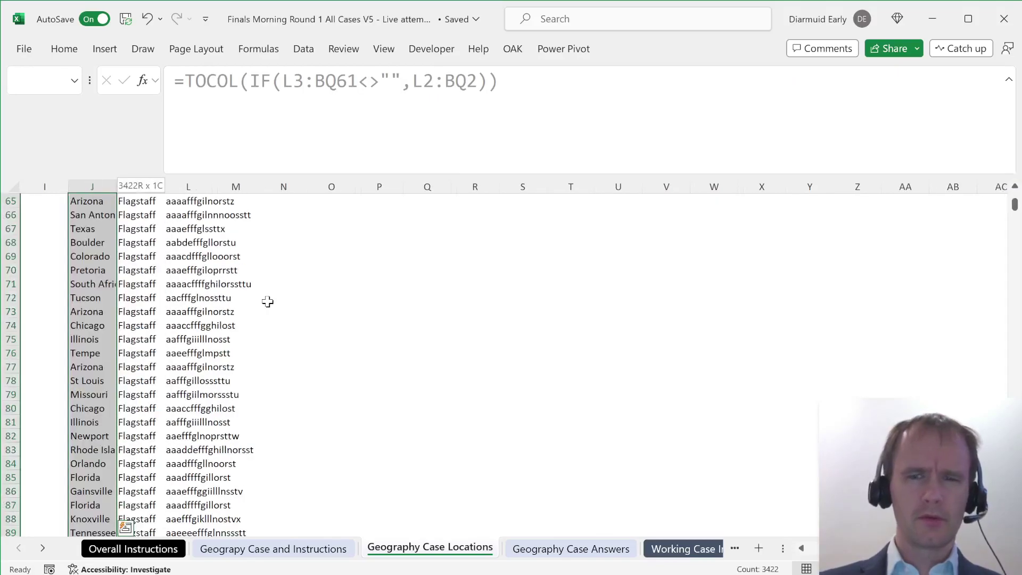
{"action": "key", "text": "shift+BackSpace"}
{"action": "key", "text": "ctrl+Up"}
{"action": "key", "text": "ctrl+Up"}
- Shade the whole combination grid K3:BQ61 with a light gold fill
{"action": "key", "text": "Right"}
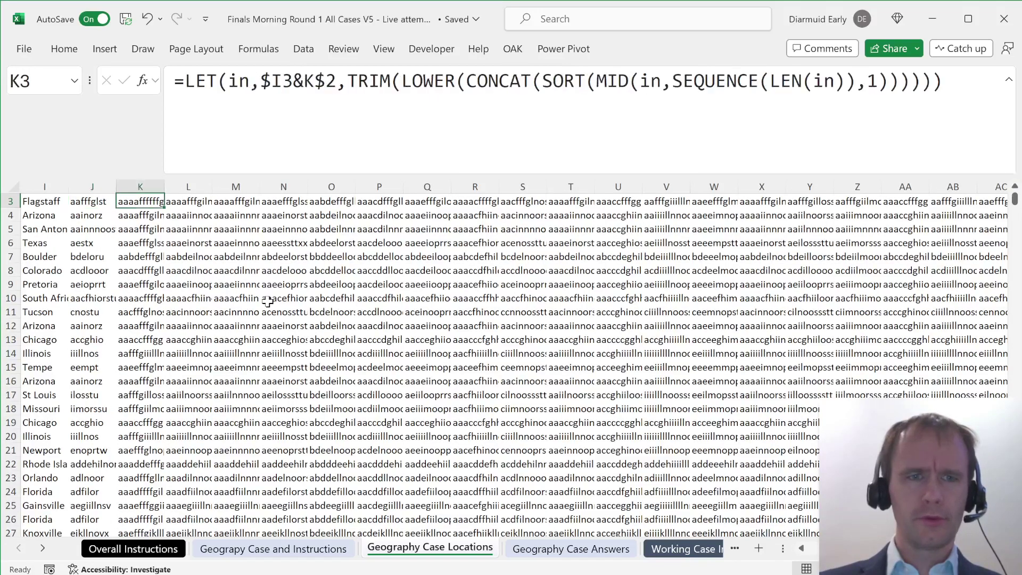
{"action": "key", "text": "ctrl+shift+Down"}
{"action": "key", "text": "ctrl+shift+Right"}
{"action": "key", "text": "Left"}
{"action": "key", "text": "Up"}
{"action": "key", "text": "Left"}
{"action": "key", "text": "Down"}
{"action": "key", "text": "Right"}
{"action": "key", "text": "Right"}
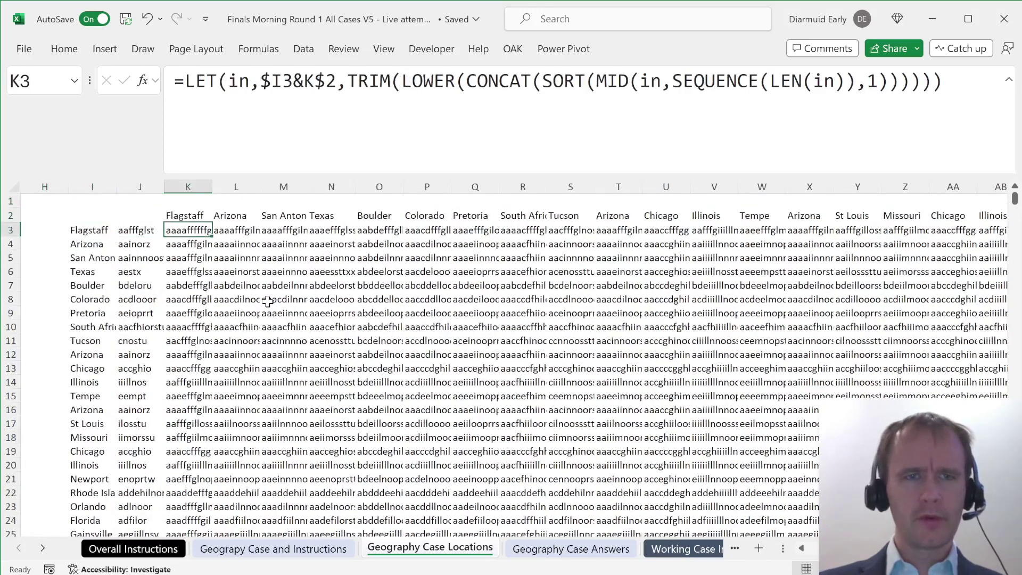
{"action": "key", "text": "ctrl+shift+Right"}
{"action": "key", "text": "ctrl+shift+Down"}
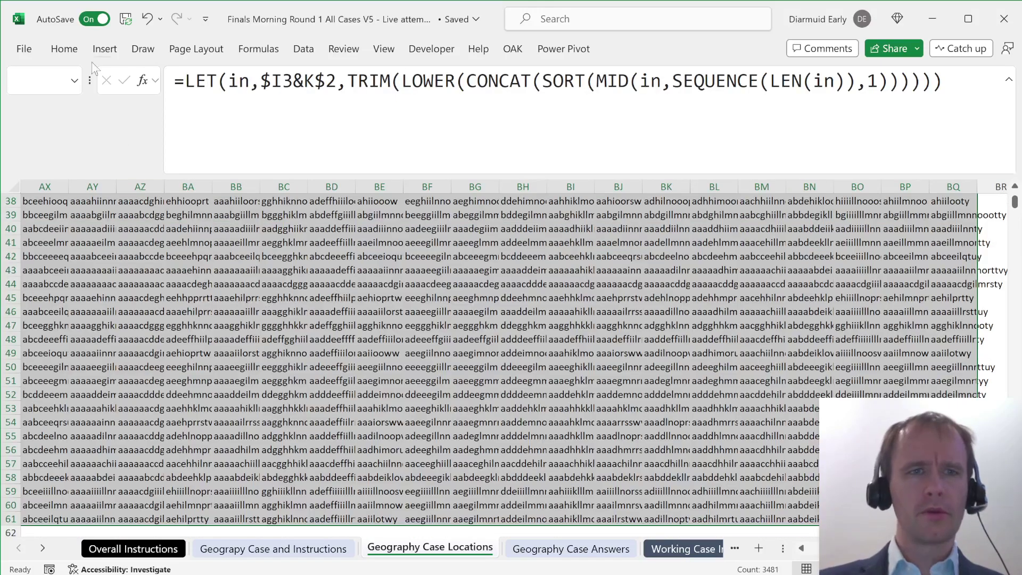
{"action": "left_click", "coordinate": [64, 51]}
{"action": "left_click", "coordinate": [218, 102]}
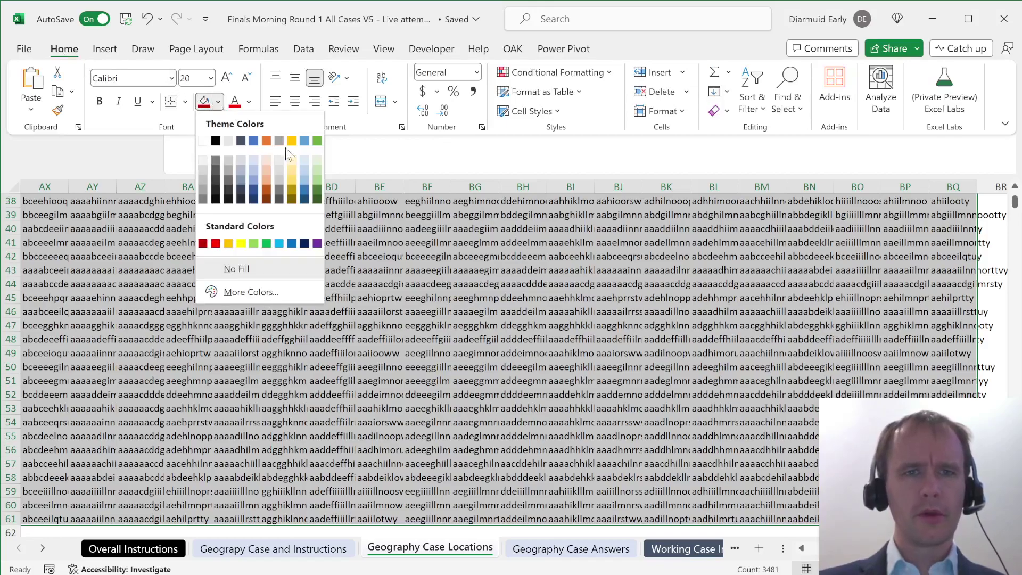
{"action": "left_click", "coordinate": [294, 161]}
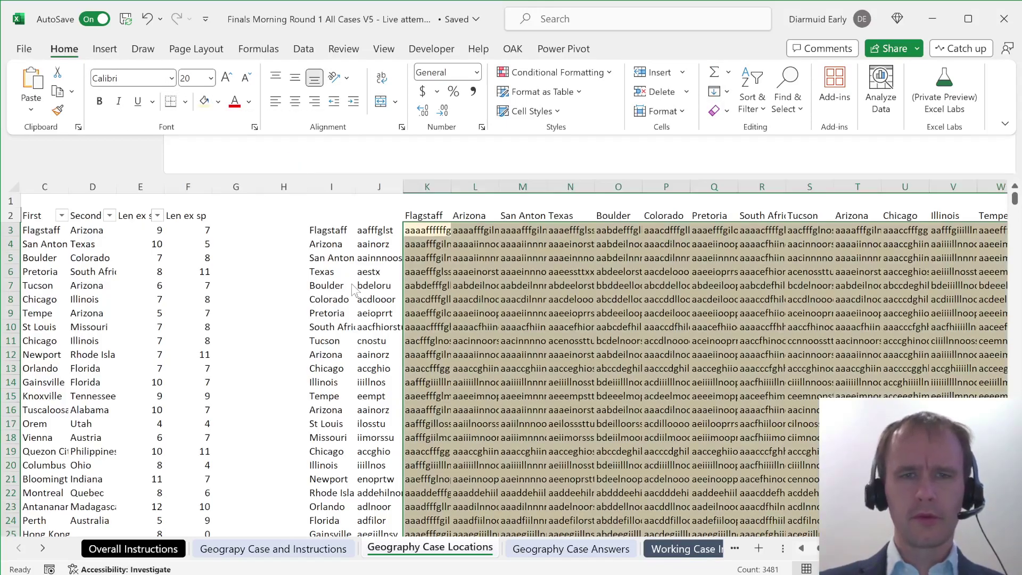
- Change the L65 formula to =TOCOL(K3:BQ61) so the stacked strings include the grid's first column
{"action": "left_click", "coordinate": [418, 298]}
{"action": "key", "text": "ctrl+Down"}
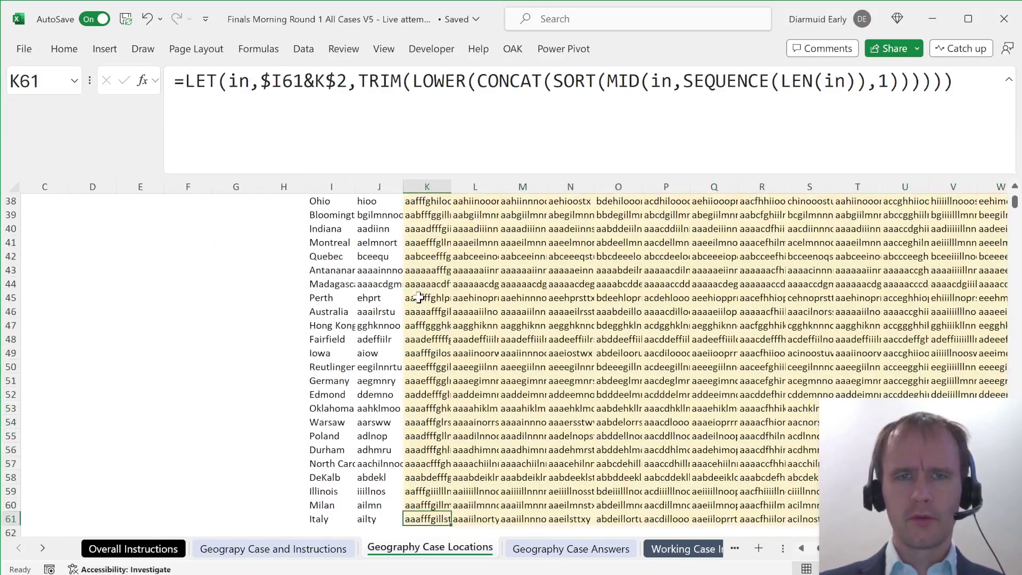
{"action": "key", "text": "ctrl+Up"}
{"action": "key", "text": "Down"}
{"action": "key", "text": "ctrl+Down"}
{"action": "key", "text": "ctrl+Down"}
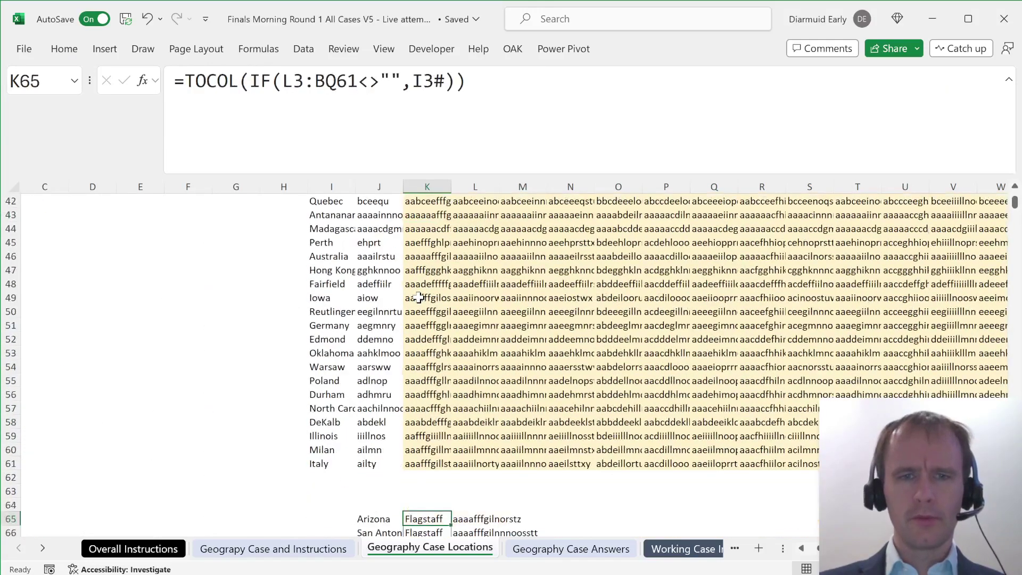
{"action": "key", "text": "Right"}
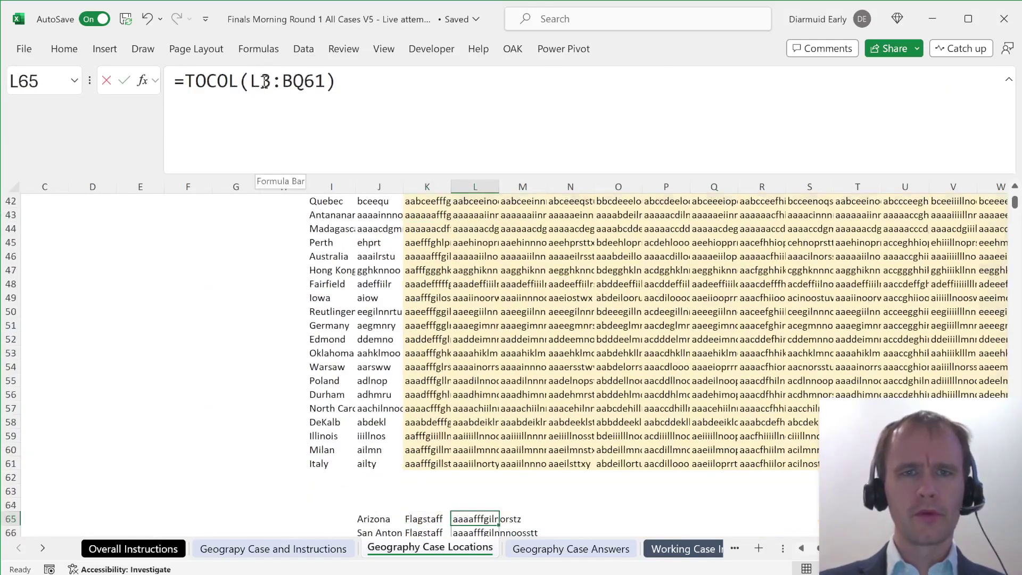
{"action": "left_click", "coordinate": [265, 82]}
{"action": "key", "text": "BackSpace"}
{"action": "type", "text": "k"}
{"action": "key", "text": "Escape"}
{"action": "key", "text": "Left"}
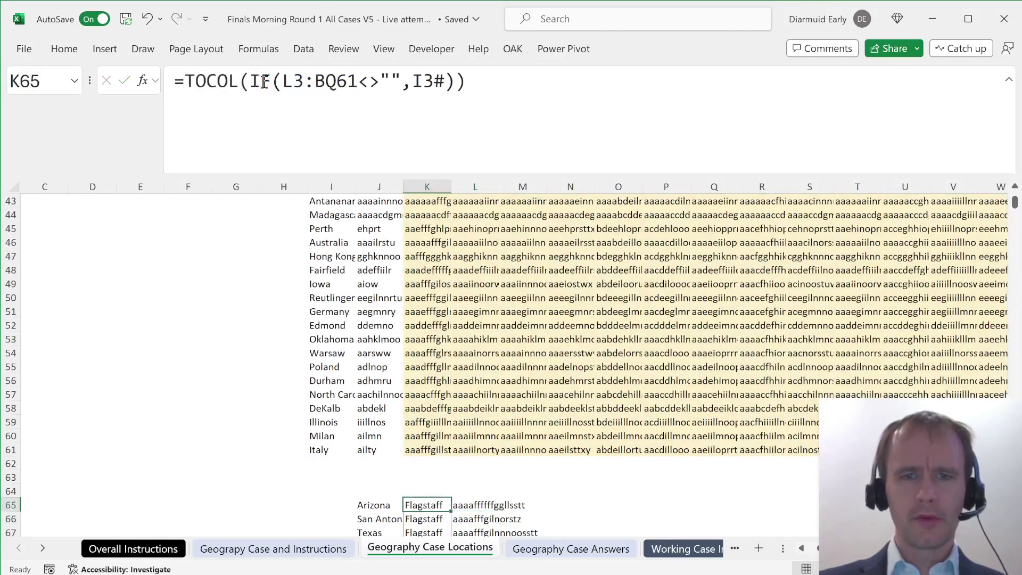
- Change the K65 formula's range start from L3 to K3 so the row place names cover the full combination grid
{"action": "left_click", "coordinate": [291, 83]}
{"action": "key", "text": "BackSpace"}
{"action": "type", "text": "k"}
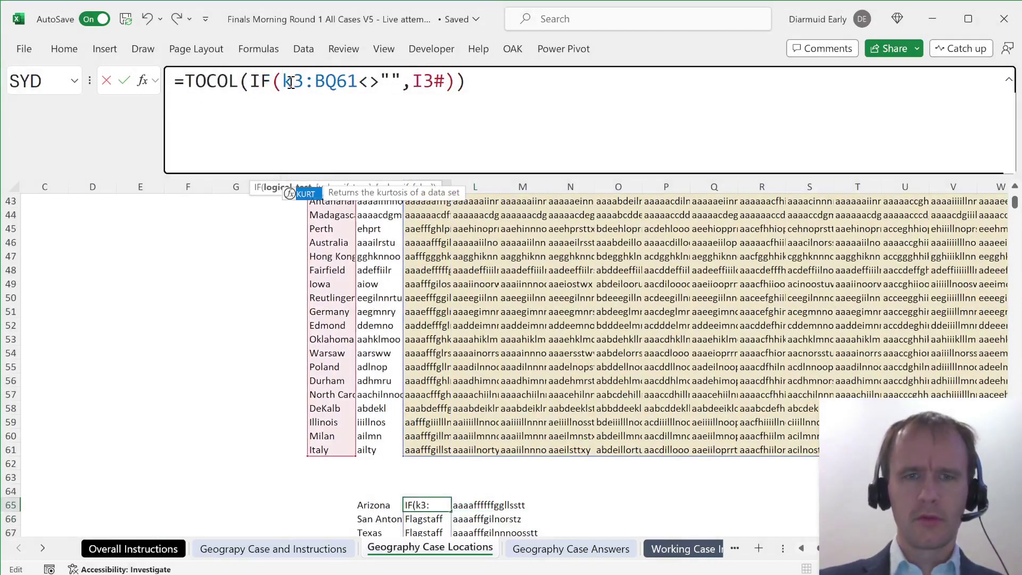
{"action": "key", "text": "Return"}
{"action": "key", "text": "Up"}
{"action": "key", "text": "Left"}
{"action": "key", "text": "Right"}
{"action": "key", "text": "ctrl+Down"}
{"action": "key", "text": "Down"}
{"action": "key", "text": "ctrl+Up"}
{"action": "key", "text": "ctrl+Up"}
- Change the J65 formula to =TOCOL(IF(K3:BQ61<>"",K2:BQ2)) and go through the stacked place name lists
{"action": "key", "text": "Left"}
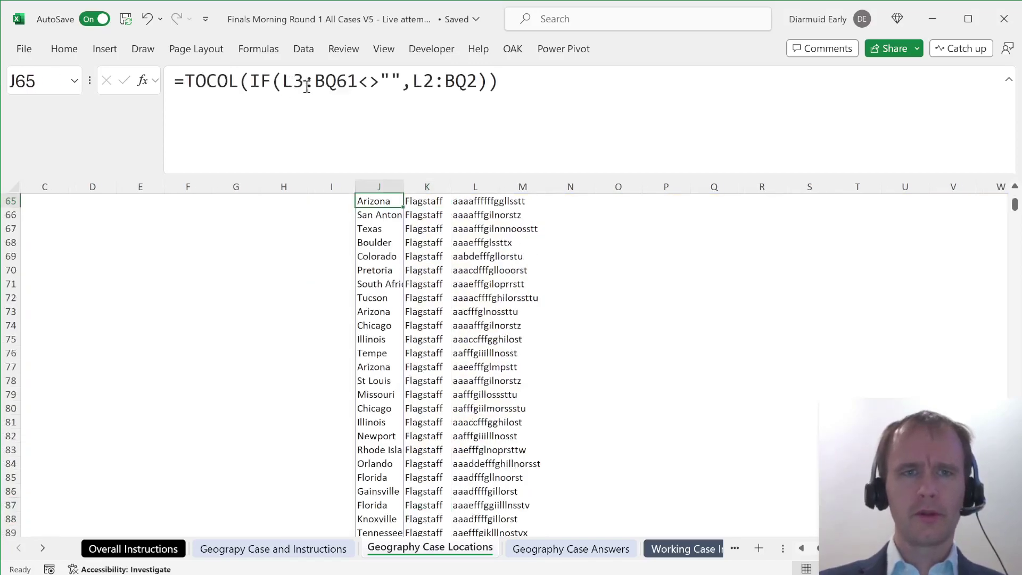
{"action": "left_click", "coordinate": [292, 81]}
{"action": "key", "text": "BackSpace"}
{"action": "type", "text": "k"}
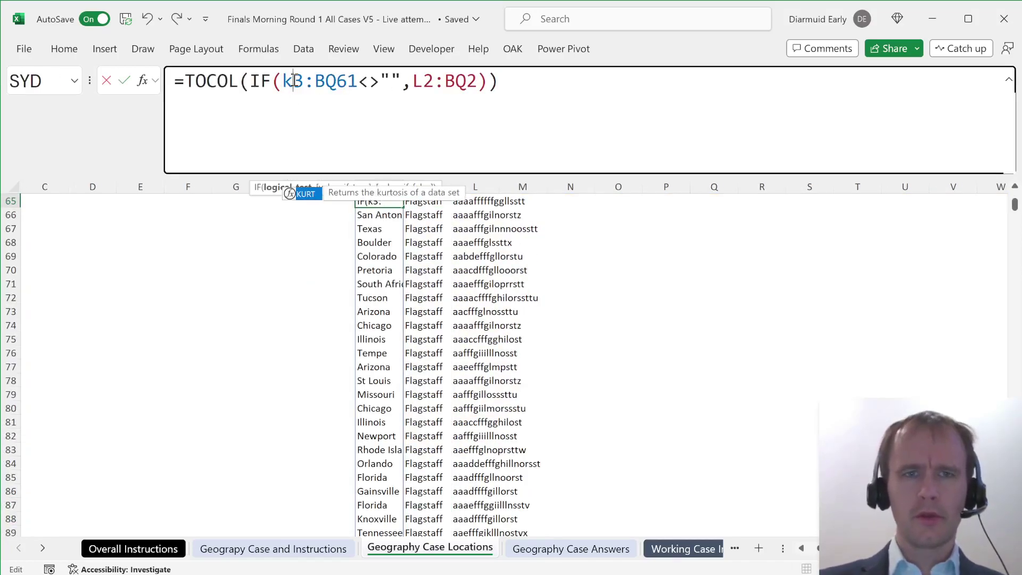
{"action": "left_click", "coordinate": [413, 81]}
{"action": "key", "text": "Delete"}
{"action": "type", "text": "k"}
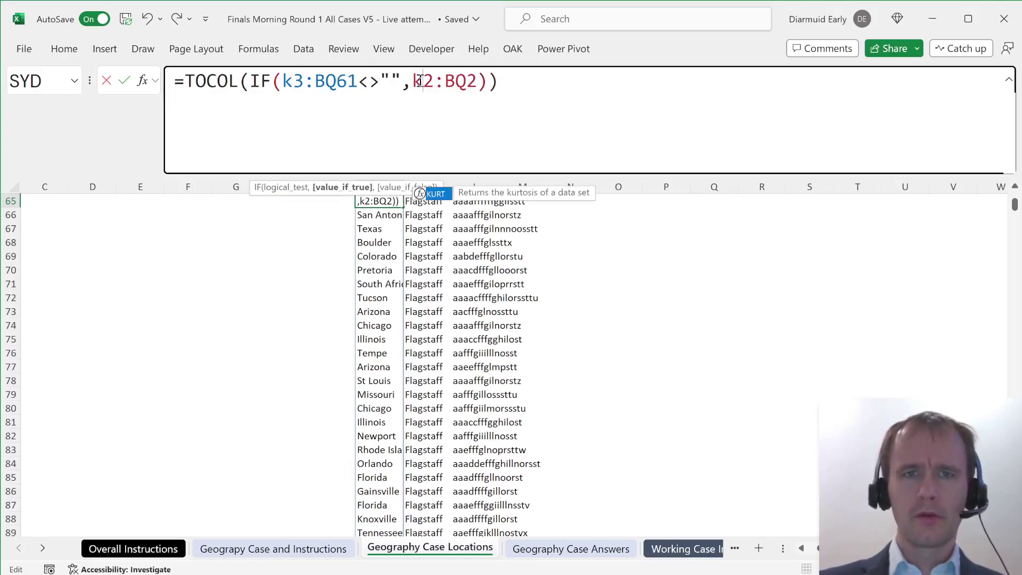
{"action": "key", "text": "ctrl+Return"}
{"action": "key", "text": "Down"}
{"action": "key", "text": "Right"}
{"action": "key", "text": "ctrl+Down"}
{"action": "key", "text": "ctrl+Up"}
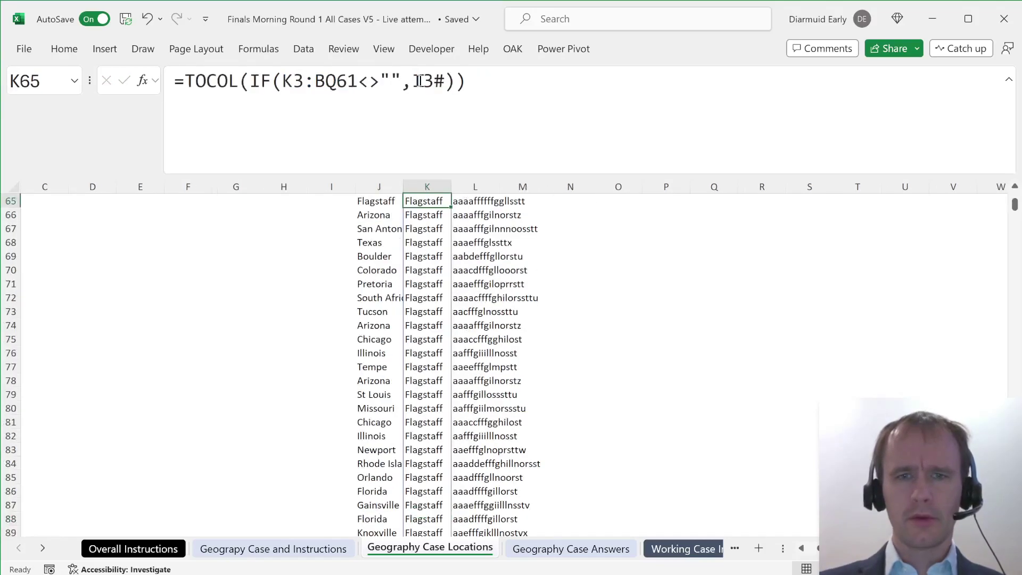
{"action": "key", "text": "Up"}
{"action": "key", "text": "Down"}
- Copy the sorted-letters formula from H166 on the case instructions sheet to H185 beside the Level 5 example scramble
{"action": "key", "text": "ctrl+Page_Up"}
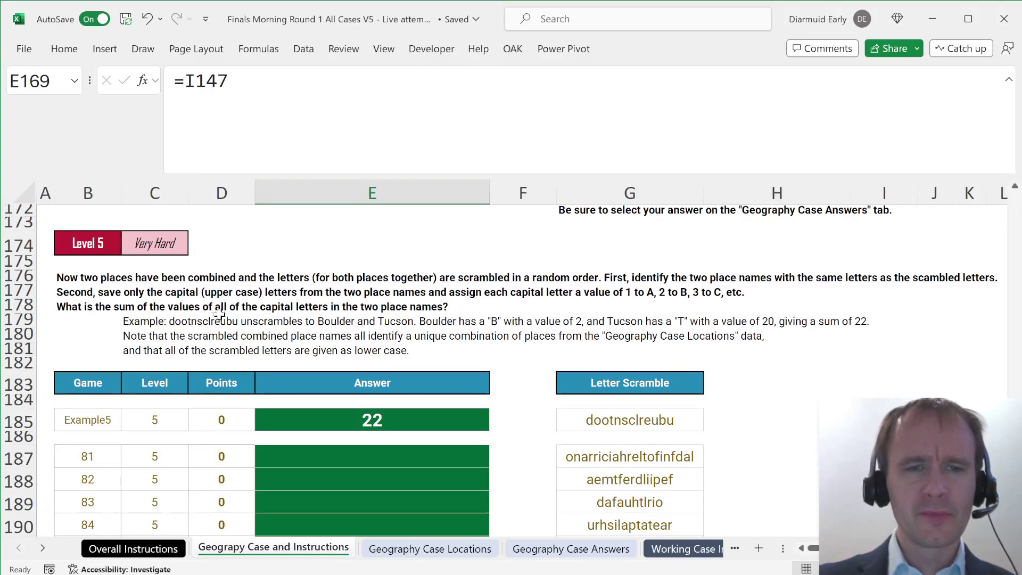
{"action": "left_click", "coordinate": [720, 422]}
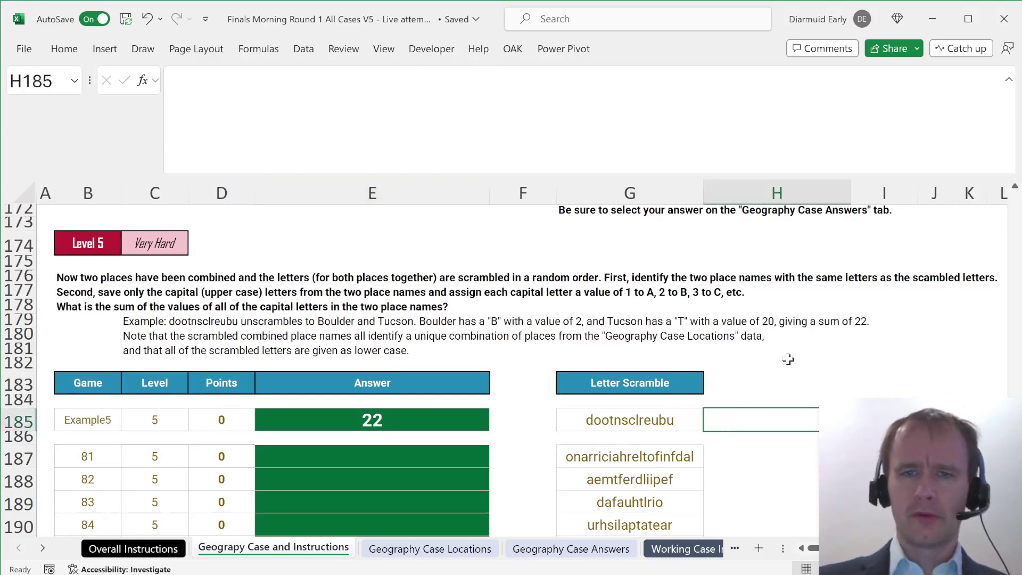
{"action": "type", "text": "="}
{"action": "key", "text": "Escape"}
{"action": "key", "text": "ctrl+Up"}
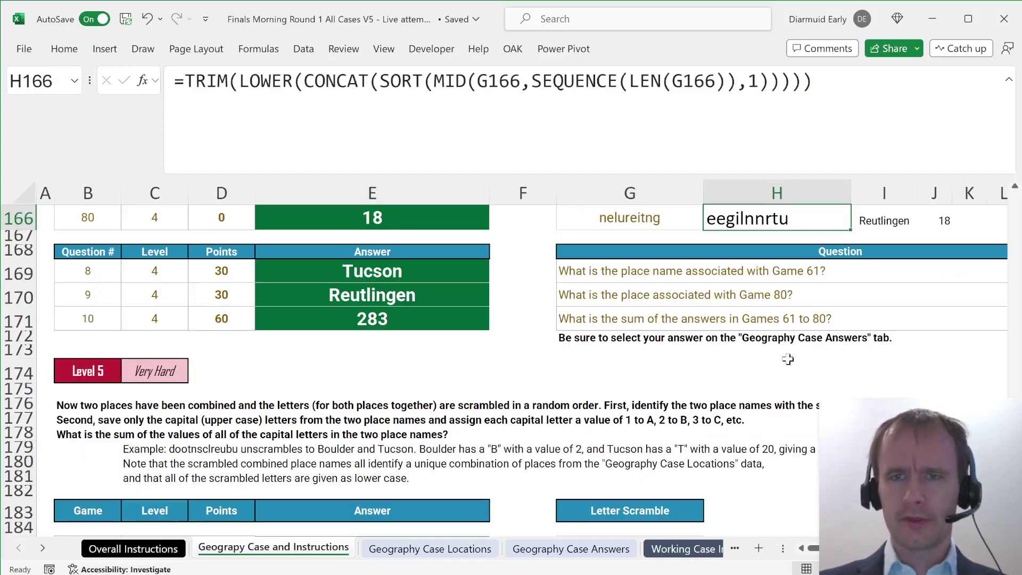
{"action": "key", "text": "ctrl+c"}
{"action": "key", "text": "Down"}
{"action": "key", "text": "Down"}
{"action": "key", "text": "Down"}
{"action": "key", "text": "Down"}
{"action": "key", "text": "Down"}
{"action": "key", "text": "Down"}
{"action": "key", "text": "Down"}
{"action": "key", "text": "Down"}
{"action": "key", "text": "Down"}
{"action": "key", "text": "Down"}
{"action": "key", "text": "Down"}
{"action": "key", "text": "Down"}
{"action": "key", "text": "Down"}
{"action": "key", "text": "Down"}
{"action": "key", "text": "Down"}
{"action": "key", "text": "Down"}
{"action": "key", "text": "Down"}
{"action": "key", "text": "Down"}
{"action": "key", "text": "Down"}
{"action": "key", "text": "Down"}
{"action": "key", "text": "Down"}
{"action": "key", "text": "Up"}
{"action": "key", "text": "Up"}
{"action": "key", "text": "Up"}
{"action": "key", "text": "Up"}
{"action": "key", "text": "Up"}
{"action": "key", "text": "Up"}
{"action": "key", "text": "ctrl+v"}
- Begin an XLOOKUP in I185 that looks up H185 in the absolute spill range $L$65# of the Geography Case Locations sheet
{"action": "key", "text": "Right"}
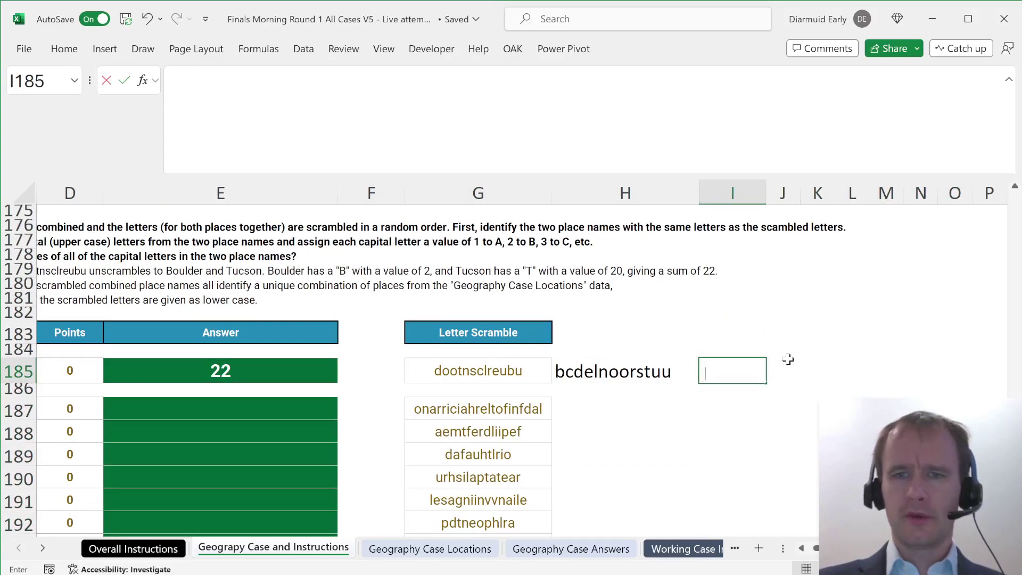
{"action": "type", "text": "=XLOOKUP("}
{"action": "key", "text": "Left"}
{"action": "type", "text": ","}
{"action": "key", "text": "ctrl+Page_Down"}
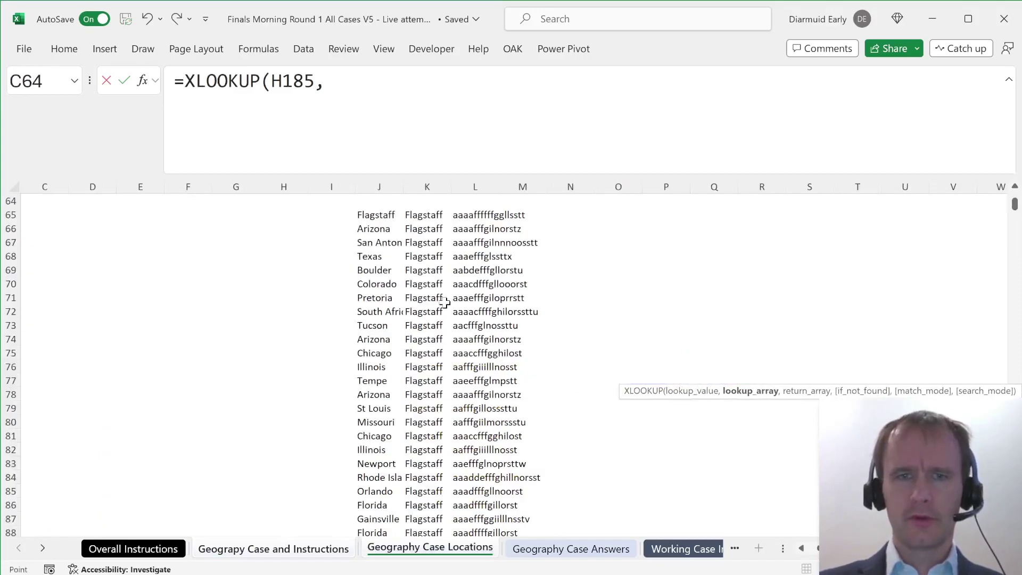
{"action": "left_click", "coordinate": [462, 212]}
{"action": "key", "text": "ctrl+shift+Down"}
{"action": "key", "text": "ctrl+Page_Up"}
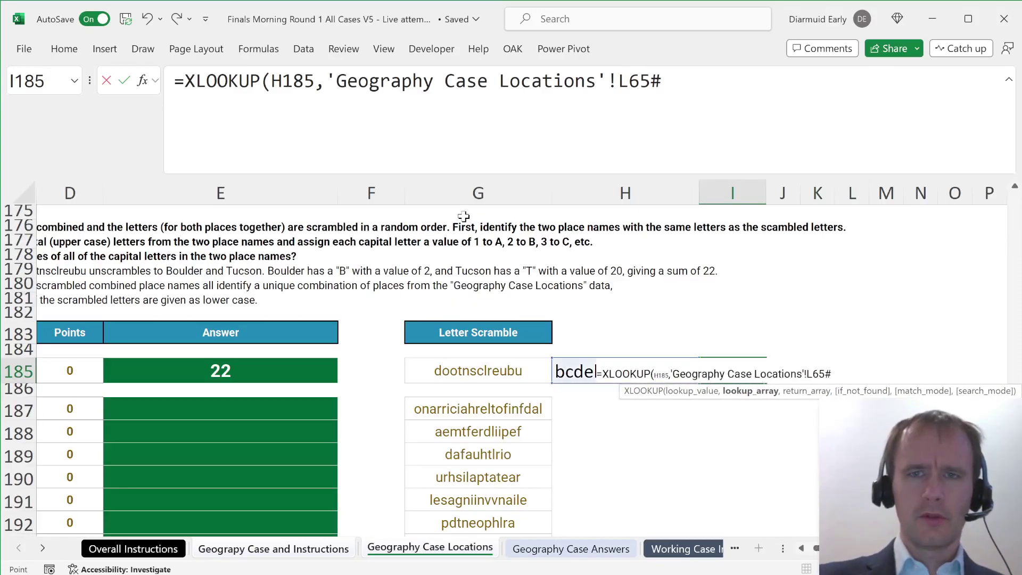
{"action": "key", "text": "F4"}
- Complete the XLOOKUP with $J$65:$K$3545 on the Geography Case Locations sheet as the return array
{"action": "type", "text": ","}
{"action": "key", "text": "ctrl+Page_Down"}
{"action": "left_click", "coordinate": [364, 224]}
{"action": "key", "text": "ctrl+Up"}
{"action": "key", "text": "ctrl+shift+Down"}
{"action": "key", "text": "shift+Right"}
{"action": "key", "text": "F4"}
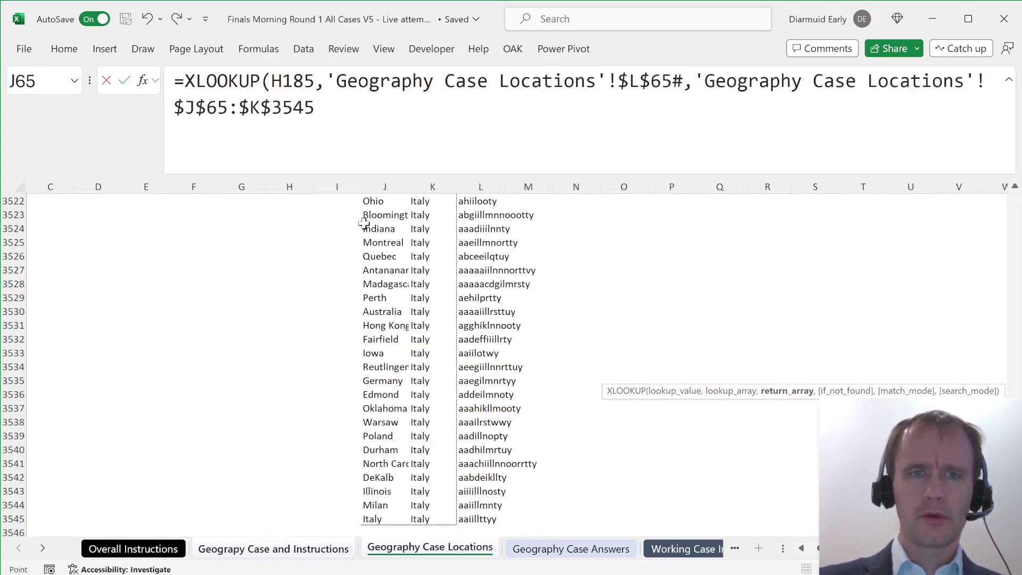
{"action": "key", "text": "Return"}
- Copy the sorted-letters and XLOOKUP formulas from row 185 to rows 187 to 206 for all Level 5 games
{"action": "key", "text": "Up"}
{"action": "key", "text": "Left"}
{"action": "key", "text": "Left"}
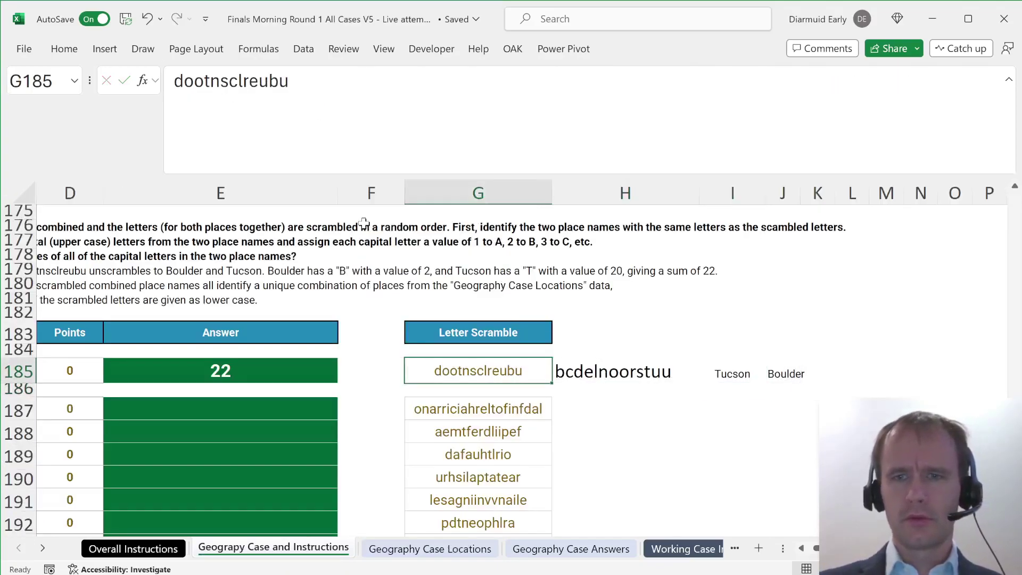
{"action": "key", "text": "Right"}
{"action": "key", "text": "shift+Right"}
{"action": "key", "text": "shift+Right"}
{"action": "key", "text": "ctrl+c"}
{"action": "key", "text": "Down"}
{"action": "key", "text": "Down"}
{"action": "key", "text": "ctrl+v"}
{"action": "key", "text": "Left"}
{"action": "key", "text": "ctrl+Down"}
{"action": "key", "text": "Right"}
{"action": "key", "text": "ctrl+shift+Up"}
{"action": "key", "text": "shift+Right"}
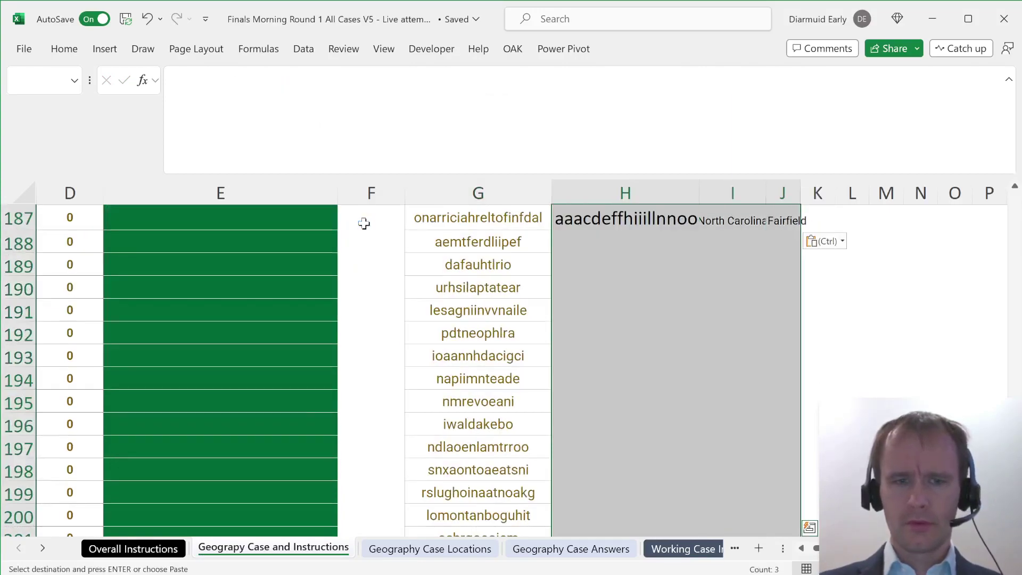
{"action": "key", "text": "Return"}
- Review the matched place pairs and the Level 5 instructions on how capital letters are valued and summed
{"action": "key", "text": "ctrl+Up"}
{"action": "key", "text": "Up"}
{"action": "key", "text": "Up"}
{"action": "key", "text": "Up"}
{"action": "key", "text": "Up"}
{"action": "key", "text": "Up"}
{"action": "key", "text": "Up"}
{"action": "key", "text": "Up"}
{"action": "key", "text": "Up"}
{"action": "key", "text": "Up"}
{"action": "key", "text": "Up"}
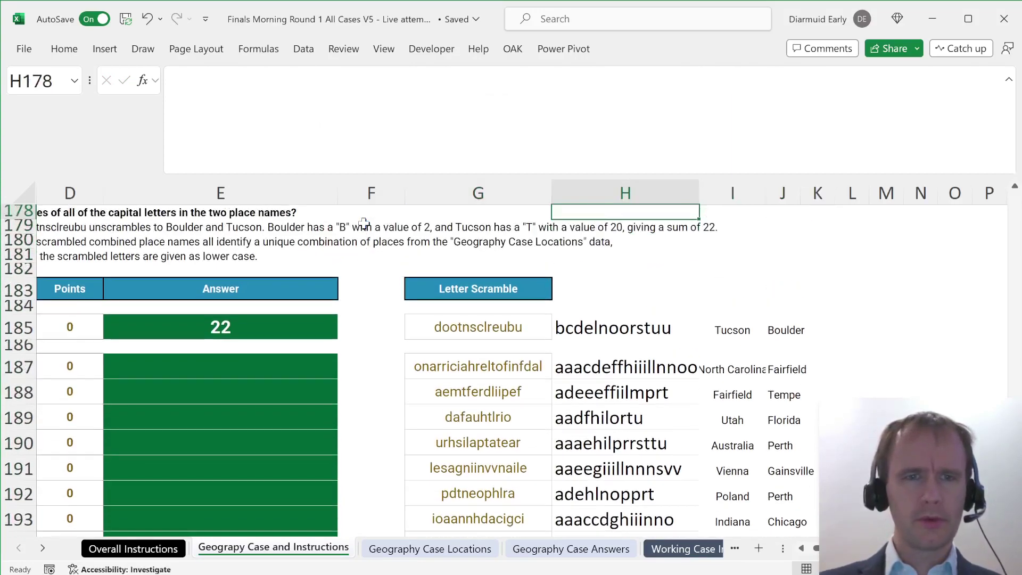
{"action": "key", "text": "Home"}
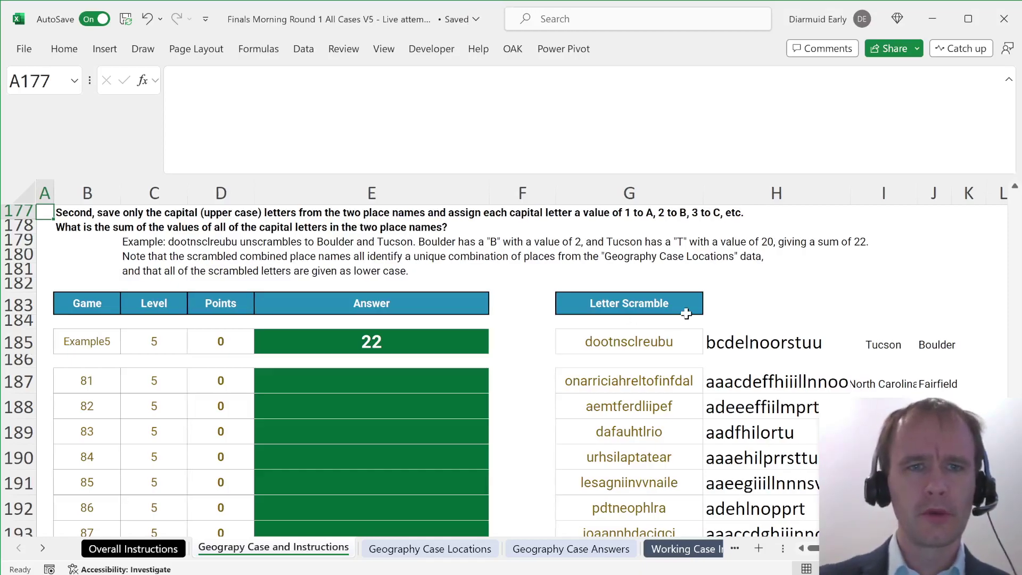
- Copy the LET capital-letter value formula from J166 to K185 and point its reference to the first place name in I185
{"action": "scroll", "coordinate": [687, 314], "scroll_direction": "right", "scroll_amount": 5}
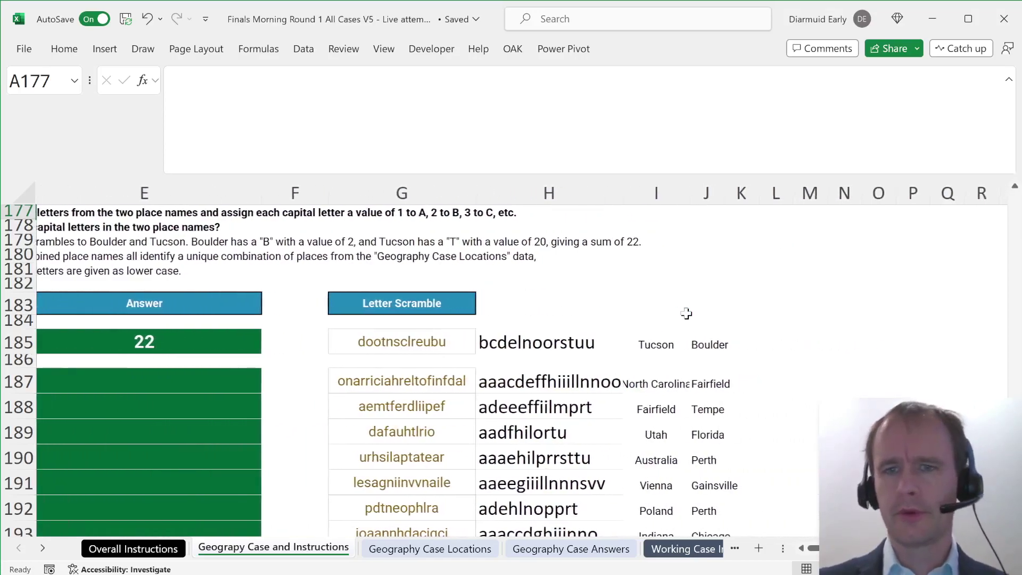
{"action": "scroll", "coordinate": [686, 314], "scroll_direction": "up", "scroll_amount": 4}
{"action": "scroll", "coordinate": [686, 314], "scroll_direction": "up", "scroll_amount": 1}
{"action": "left_click", "coordinate": [712, 315]}
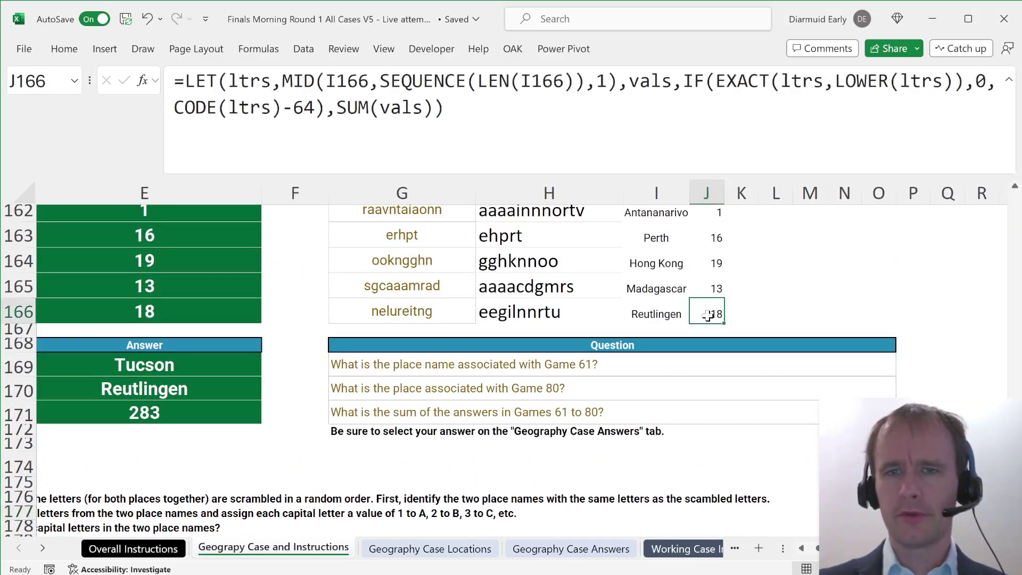
{"action": "key", "text": "ctrl+c"}
{"action": "scroll", "coordinate": [742, 410], "scroll_direction": "down", "scroll_amount": 6}
{"action": "scroll", "coordinate": [742, 346], "scroll_direction": "up", "scroll_amount": 1}
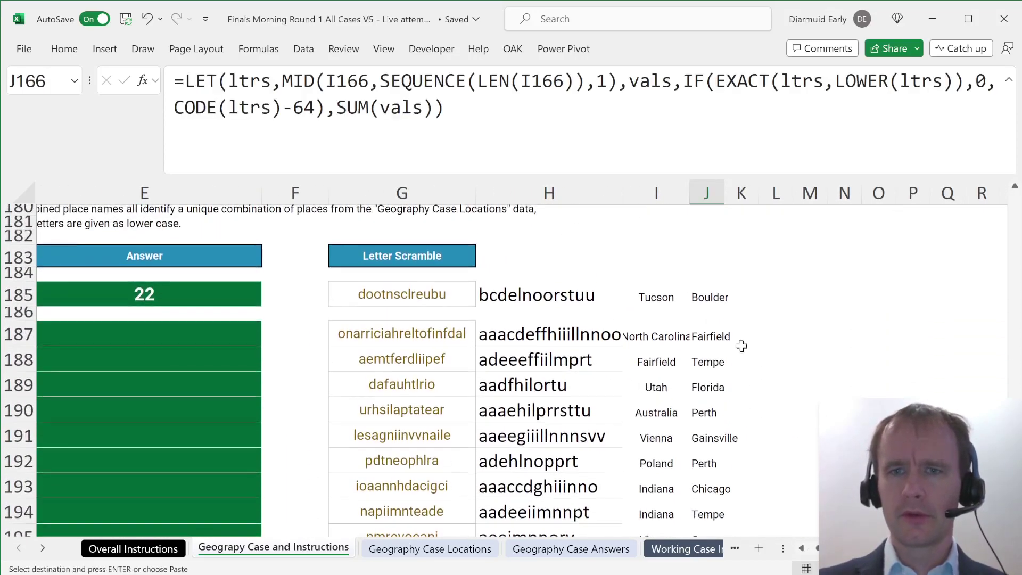
{"action": "left_click", "coordinate": [747, 300]}
{"action": "key", "text": "ctrl+v"}
{"action": "key", "text": "F2"}
{"action": "left_click_drag", "start_coordinate": [698, 281], "coordinate": [665, 293]}
{"action": "key", "text": "Return"}
- Fill the capital-letter value formulas in columns K and L for both place names, from row 185 through rows 187 to 206
{"action": "key", "text": "Up"}
{"action": "key", "text": "Right"}
{"action": "key", "text": "shift+Left"}
{"action": "key", "text": "ctrl+c"}
{"action": "key", "text": "Down"}
{"action": "key", "text": "Down"}
{"action": "key", "text": "ctrl+v"}
{"action": "key", "text": "shift+Down"}
{"action": "key", "text": "shift+Down"}
{"action": "key", "text": "shift+Down"}
{"action": "key", "text": "shift+Down"}
{"action": "key", "text": "shift+Down"}
{"action": "key", "text": "shift+Down"}
{"action": "key", "text": "shift+Down"}
{"action": "key", "text": "shift+Down"}
{"action": "key", "text": "shift+Down"}
{"action": "key", "text": "shift+Down"}
{"action": "key", "text": "shift+Down"}
{"action": "key", "text": "shift+Down"}
{"action": "key", "text": "shift+Down"}
{"action": "key", "text": "shift+Down"}
{"action": "key", "text": "shift+Down"}
{"action": "key", "text": "shift+Down"}
{"action": "key", "text": "shift+Down"}
{"action": "key", "text": "shift+Down"}
{"action": "key", "text": "shift+Down"}
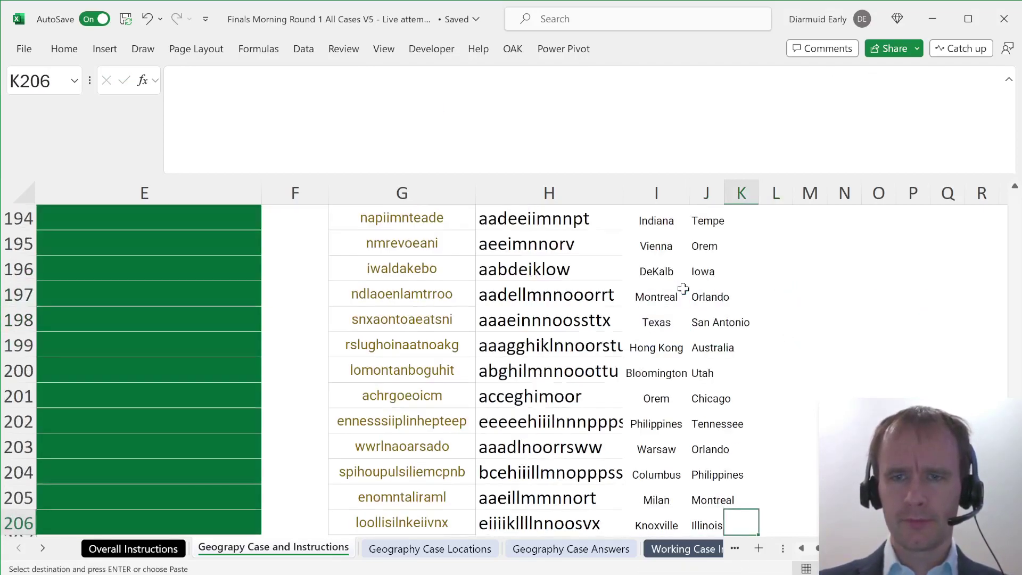
{"action": "key", "text": "ctrl+BackSpace"}
{"action": "key", "text": "Return"}
{"action": "key", "text": "ctrl+Down"}
{"action": "key", "text": "Right"}
{"action": "key", "text": "Up"}
{"action": "key", "text": "ctrl+Up"}
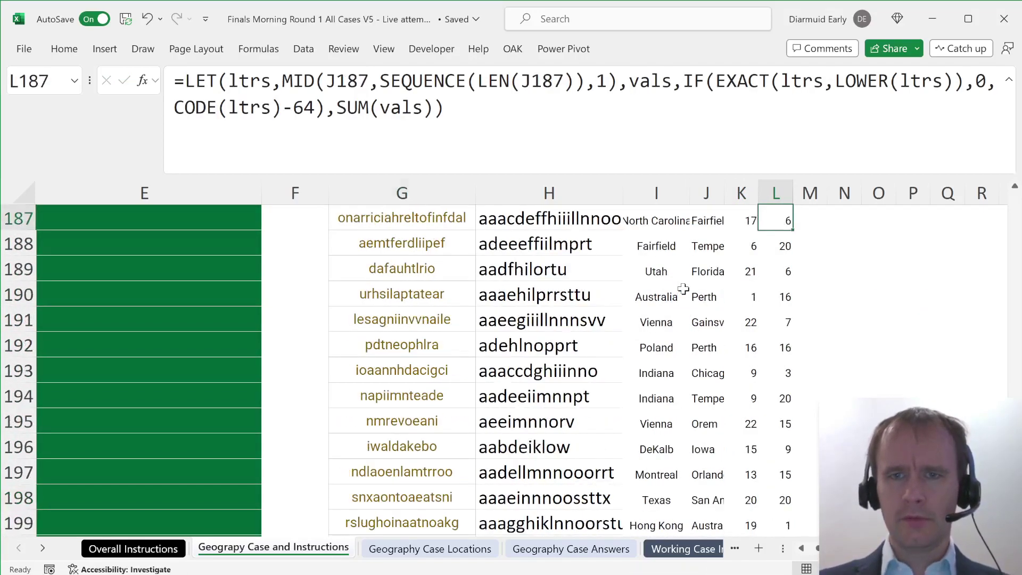
- Enter a BYROW formula in E187 that sums K187:L206 row by row to answer Games 81 to 100
{"action": "key", "text": "ctrl+Left"}
{"action": "key", "text": "ctrl+Left"}
{"action": "key", "text": "ctrl+Left"}
{"action": "key", "text": "Right"}
{"action": "key", "text": "Right"}
{"action": "key", "text": "Right"}
{"action": "type", "text": "=b"}
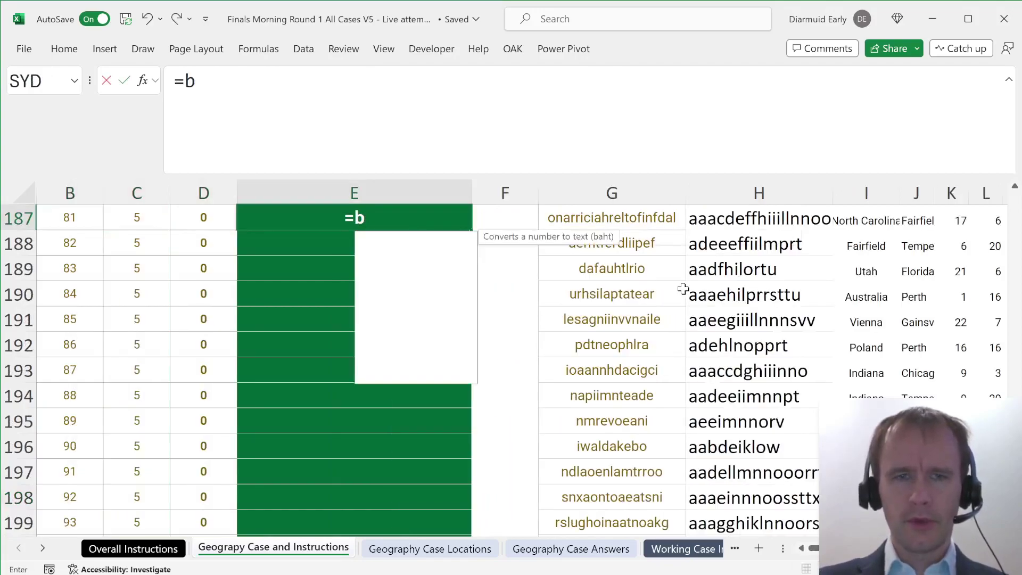
{"action": "type", "text": "yr"}
{"action": "key", "text": "Tab"}
{"action": "key", "text": "ctrl+Right"}
{"action": "key", "text": "ctrl+Right"}
{"action": "key", "text": "ctrl+Right"}
{"action": "key", "text": "ctrl+Left"}
{"action": "key", "text": "shift+Left"}
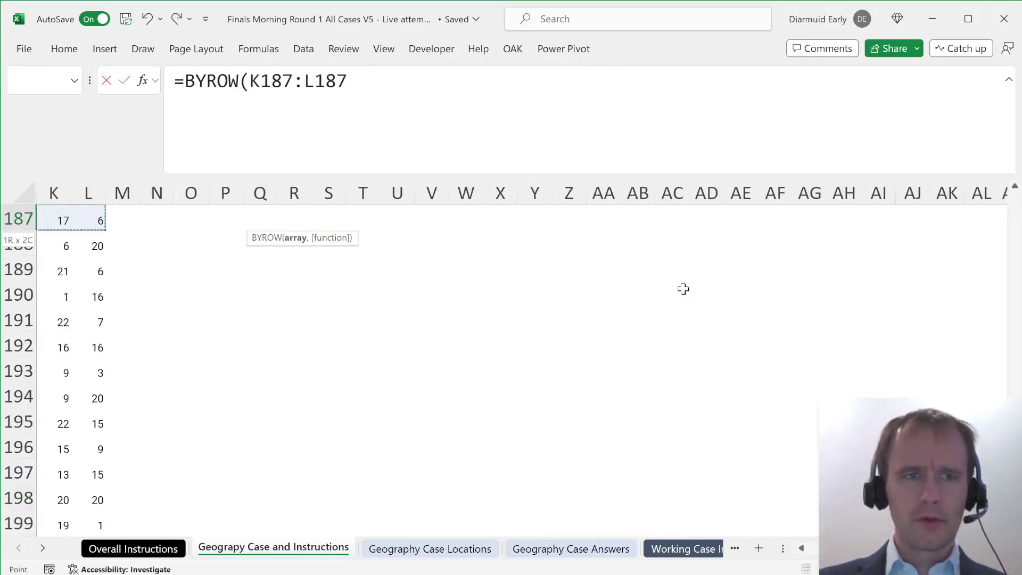
{"action": "key", "text": "ctrl+shift+Down"}
{"action": "type", "text": ",sum)"}
{"action": "key", "text": "Return"}
{"action": "key", "text": "Left"}
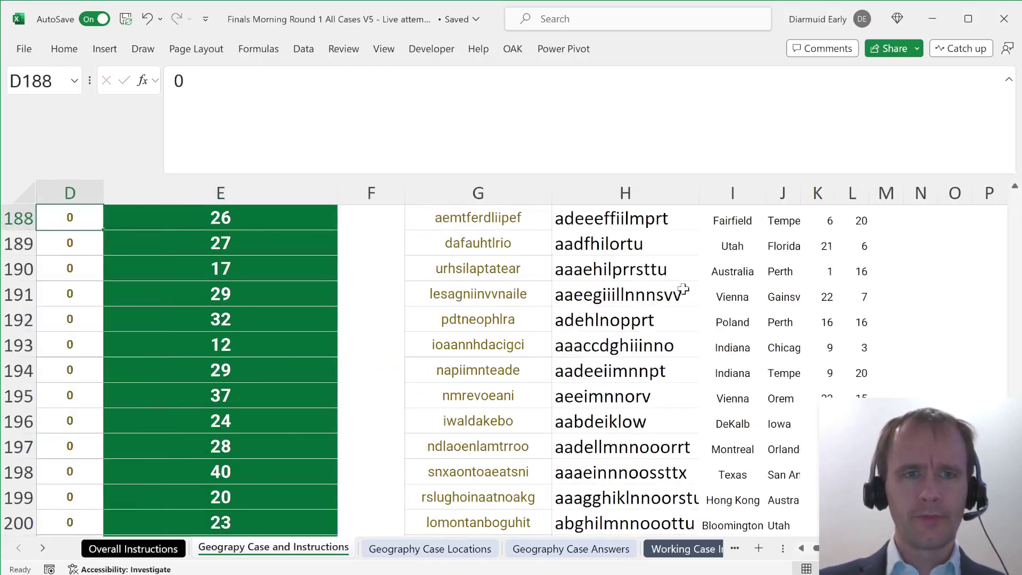
- Enter =I187 in answer cell E209 for the first place name associated with Game 81
{"action": "key", "text": "Up"}
{"action": "key", "text": "Up"}
{"action": "key", "text": "Down"}
{"action": "key", "text": "ctrl+Down"}
{"action": "key", "text": "ctrl+Down"}
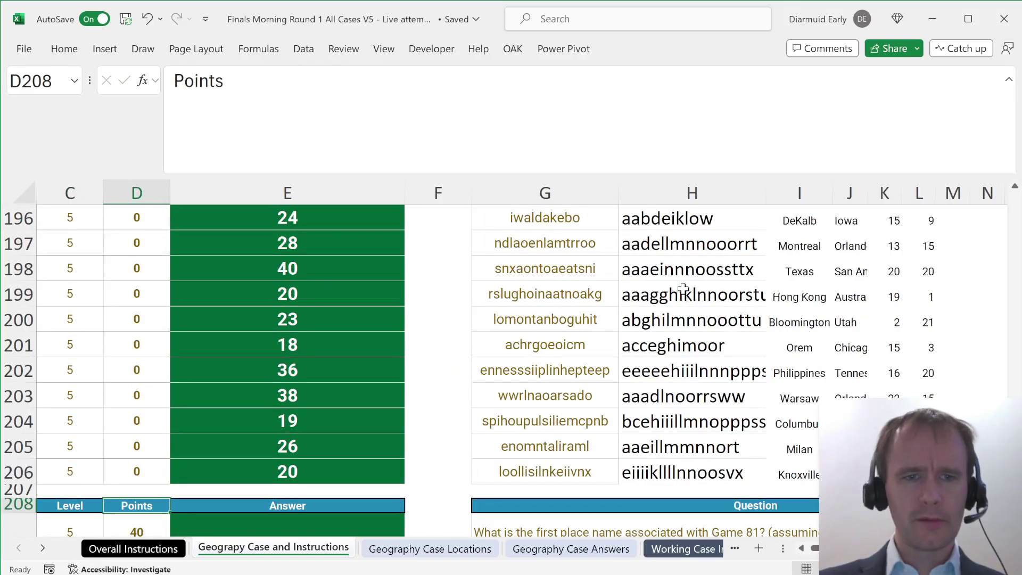
{"action": "key", "text": "Down"}
{"action": "key", "text": "Down"}
{"action": "key", "text": "Right"}
{"action": "key", "text": "Up"}
{"action": "key", "text": "Up"}
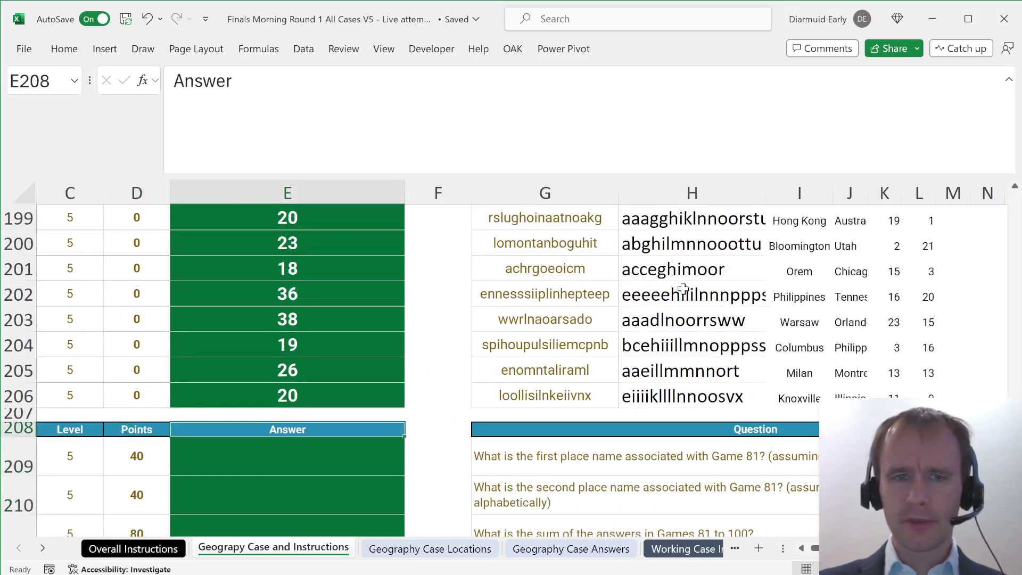
{"action": "key", "text": "Down"}
{"action": "type", "text": "="}
{"action": "key", "text": "Up"}
{"action": "key", "text": "Up"}
{"action": "key", "text": "Up"}
{"action": "key", "text": "ctrl+Up"}
{"action": "key", "text": "Right"}
{"action": "key", "text": "Right"}
{"action": "key", "text": "Right"}
{"action": "key", "text": "Right"}
{"action": "key", "text": "Return"}
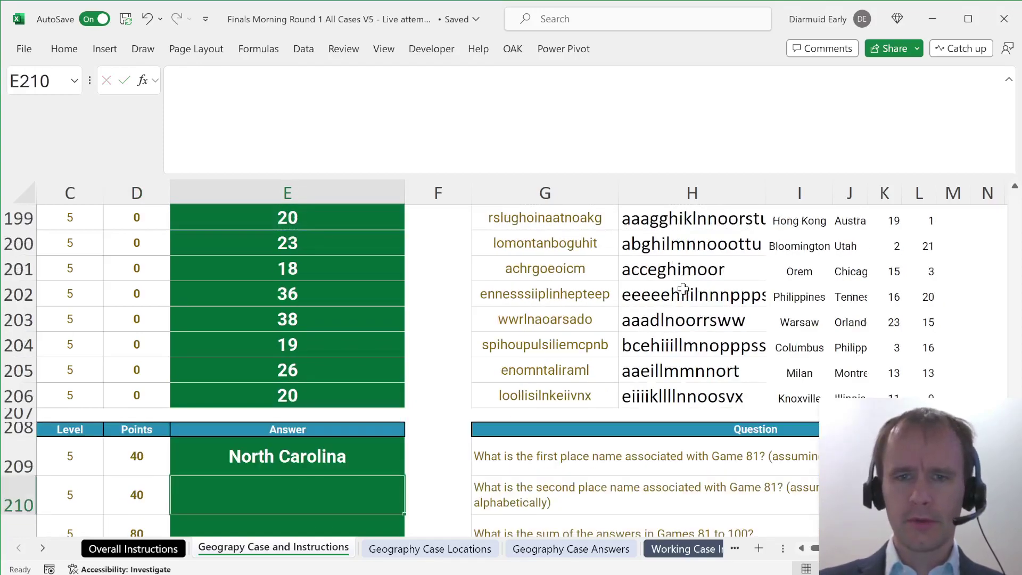
{"action": "type", "text": "="}
{"action": "key", "text": "Up"}
{"action": "key", "text": "Up"}
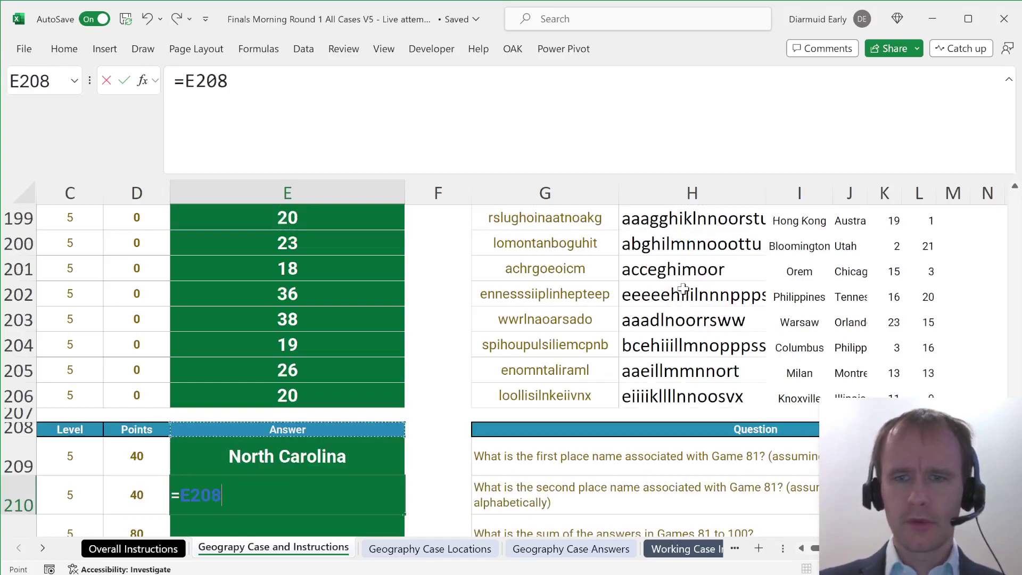
{"action": "key", "text": "Escape"}
- Check the two Game 81 place names in row 187, and copy the =I187 formula from E209 into E210
{"action": "scroll", "coordinate": [664, 410], "scroll_direction": "right", "scroll_amount": 3}
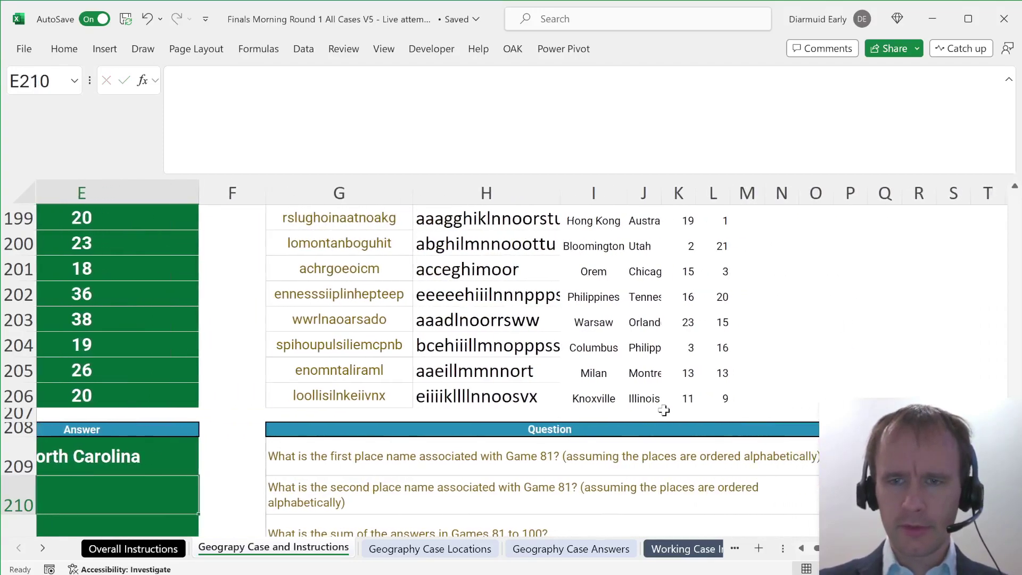
{"action": "scroll", "coordinate": [664, 410], "scroll_direction": "up", "scroll_amount": 6}
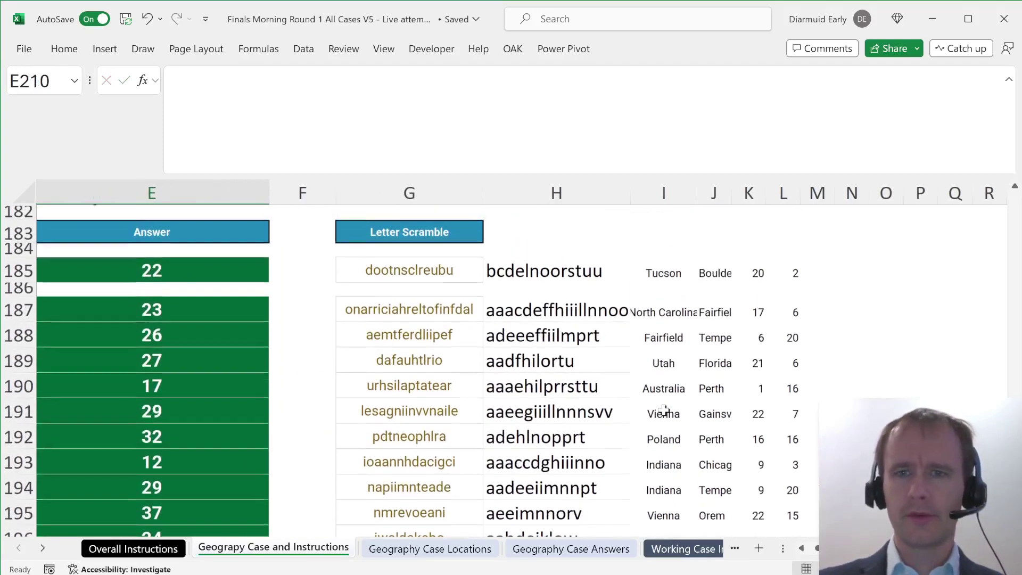
{"action": "left_click", "coordinate": [708, 315]}
{"action": "scroll", "coordinate": [494, 422], "scroll_direction": "down", "scroll_amount": 6}
{"action": "scroll", "coordinate": [494, 422], "scroll_direction": "left", "scroll_amount": 3}
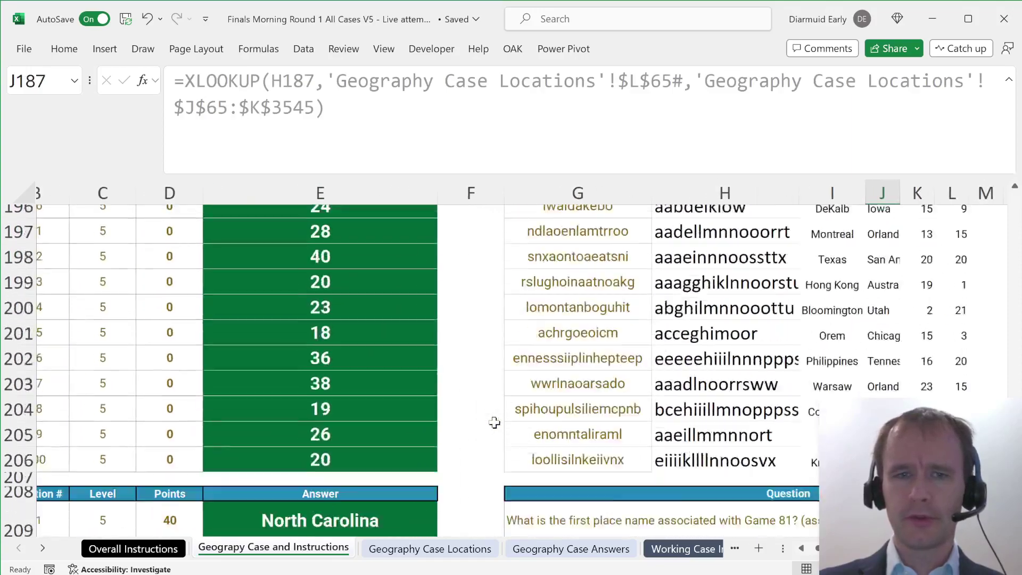
{"action": "left_click", "coordinate": [377, 424]}
{"action": "left_click_drag", "start_coordinate": [293, 77], "coordinate": [25, 63]}
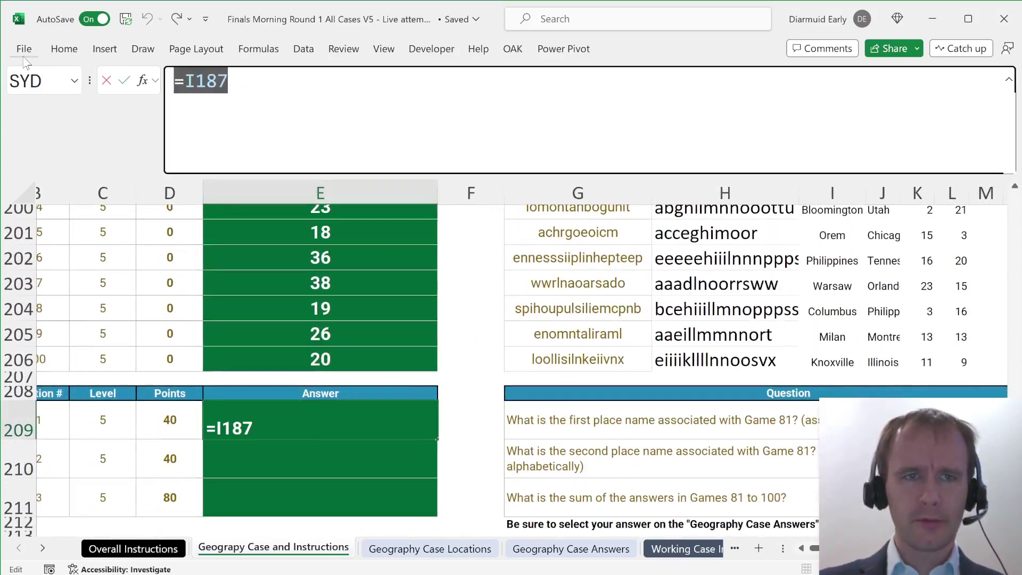
{"action": "key", "text": "Return"}
{"action": "left_click", "coordinate": [250, 118]}
{"action": "key", "text": "ctrl+v"}
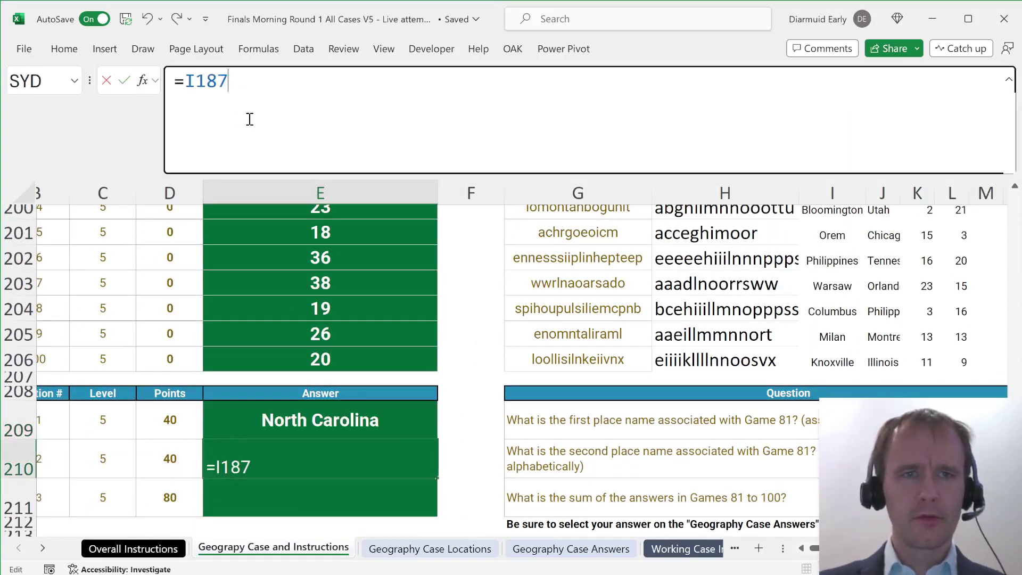
- Change the formula in E209 to =J187 so the Game 81 place names are ordered alphabetically
{"action": "key", "text": "shift+Return"}
{"action": "left_click", "coordinate": [197, 78]}
{"action": "key", "text": "BackSpace"}
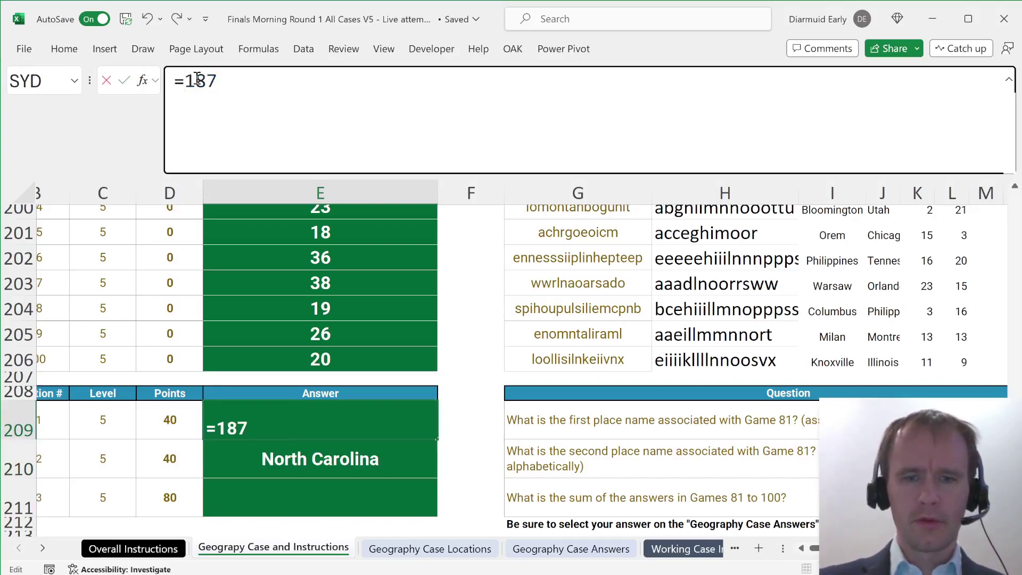
{"action": "type", "text": "J"}
{"action": "key", "text": "Return"}
{"action": "key", "text": "Return"}
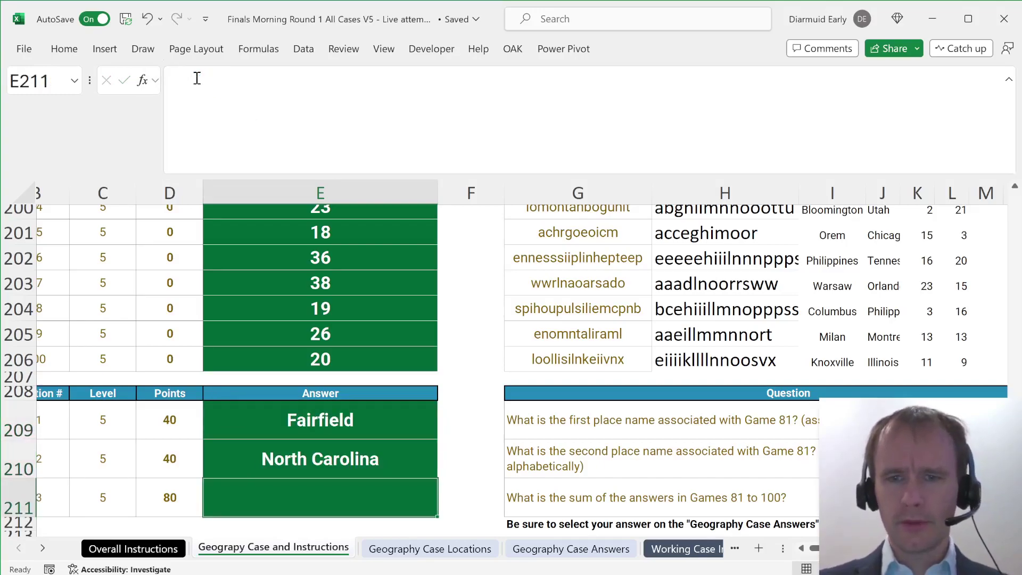
- Enter a SUM formula in E211 that totals the Games 81 to 100 answers in E187:E206
{"action": "type", "text": "=su"}
{"action": "key", "text": "Tab"}
{"action": "key", "text": "Up"}
{"action": "key", "text": "Up"}
{"action": "key", "text": "Up"}
{"action": "key", "text": "Up"}
{"action": "key", "text": "Up"}
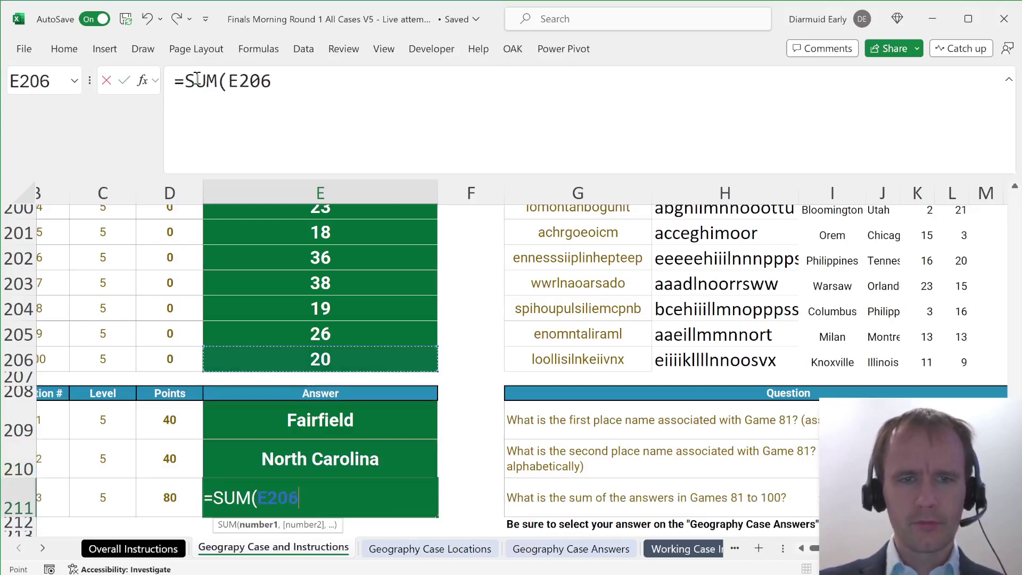
{"action": "key", "text": "ctrl+shift+Up"}
{"action": "key", "text": "Return"}
{"action": "key", "text": "Up"}
{"action": "key", "text": "Up"}
{"action": "key", "text": "Up"}
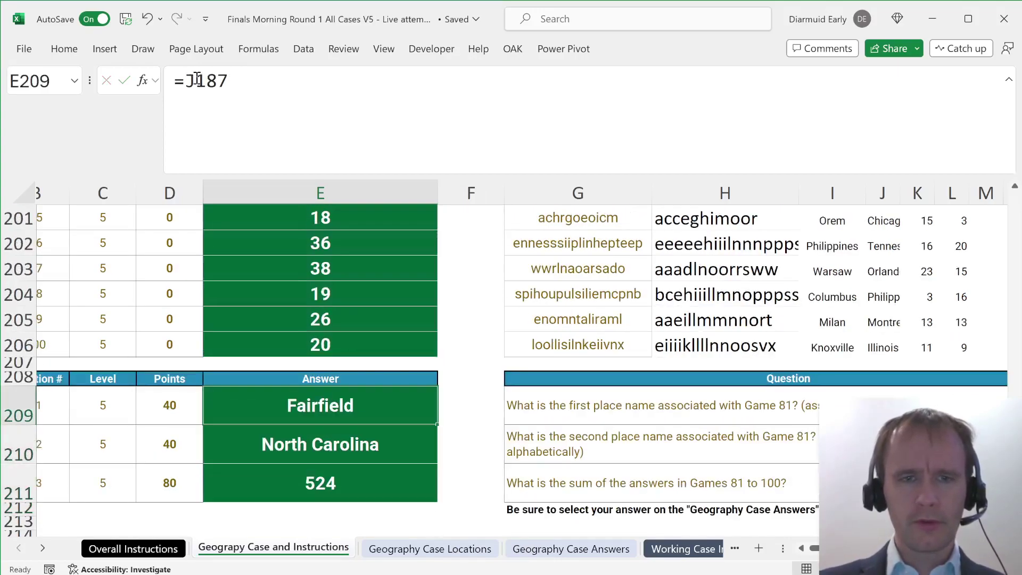
- On the Geography Case Answers sheet, choose Fairfield as the Level 5 answer to question 11
{"action": "key", "text": "ctrl+Page_Down"}
{"action": "key", "text": "ctrl+Page_Down"}
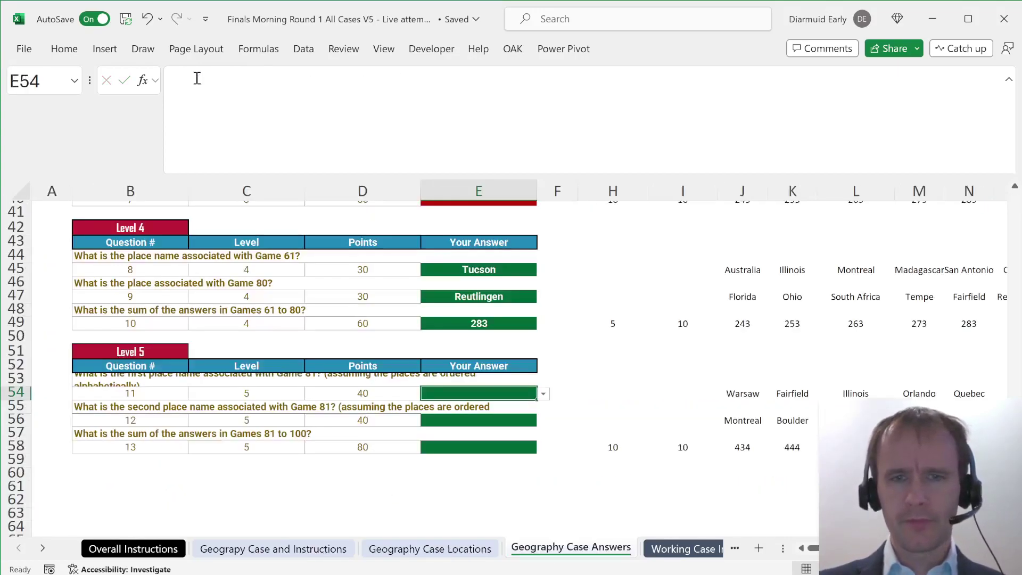
{"action": "key", "text": "alt+Down"}
{"action": "key", "text": "Down"}
{"action": "key", "text": "Down"}
{"action": "key", "text": "Up"}
{"action": "key", "text": "Return"}
- Choose North Carolina as the answer to question 12, the second place name for Game 81
{"action": "key", "text": "Down"}
{"action": "key", "text": "Down"}
{"action": "key", "text": "alt+Down"}
{"action": "key", "text": "Down"}
{"action": "key", "text": "Down"}
{"action": "key", "text": "Down"}
{"action": "key", "text": "Down"}
{"action": "key", "text": "Down"}
{"action": "key", "text": "Down"}
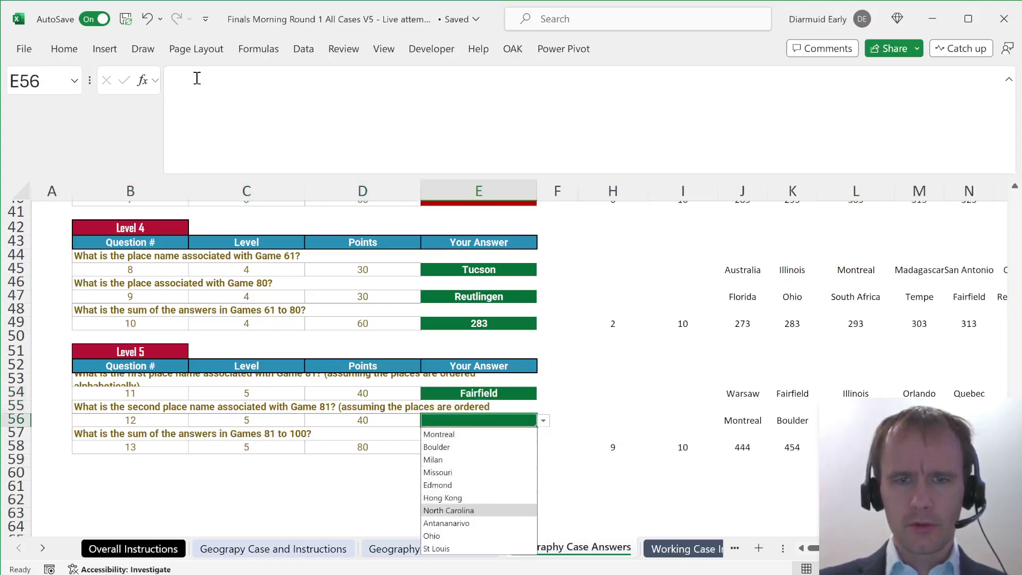
{"action": "key", "text": "Return"}
- Choose the calculated sum of Games 81 to 100 from the answer options for question 13
{"action": "key", "text": "Down"}
{"action": "key", "text": "Down"}
{"action": "key", "text": "alt+Down"}
{"action": "key", "text": "Down"}
{"action": "key", "text": "Down"}
{"action": "key", "text": "Down"}
{"action": "key", "text": "Down"}
{"action": "key", "text": "Down"}
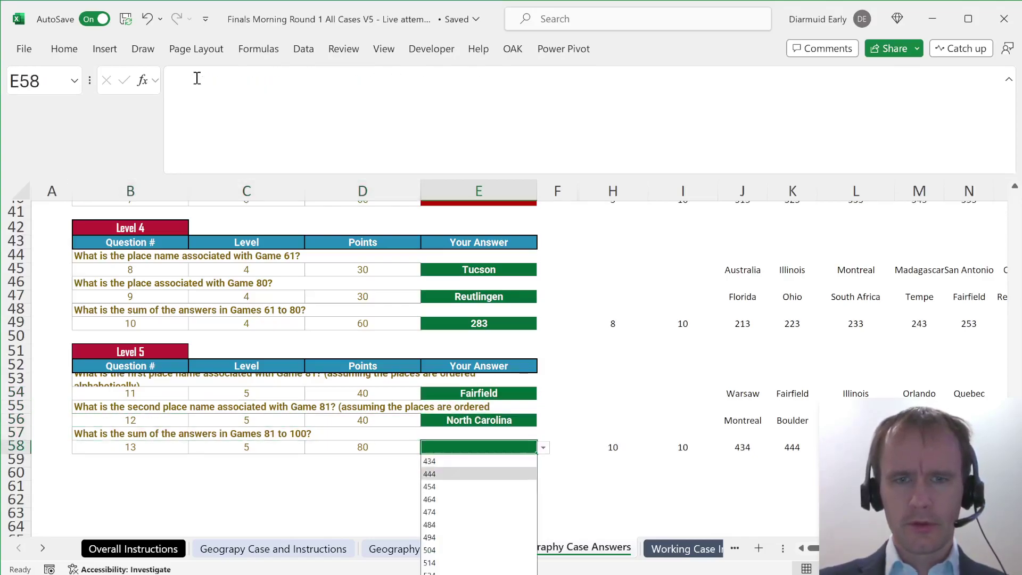